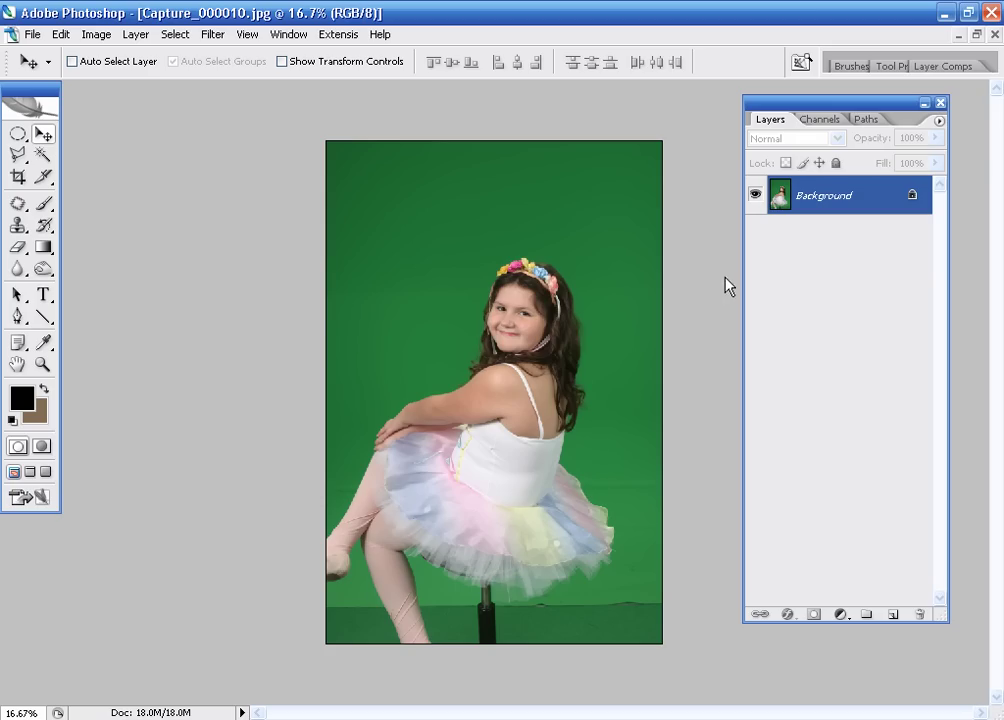
- Convert the locked Background into Layer 0 and launch Mask Pro 3 on it
{"action": "double_click", "coordinate": [827, 195]}
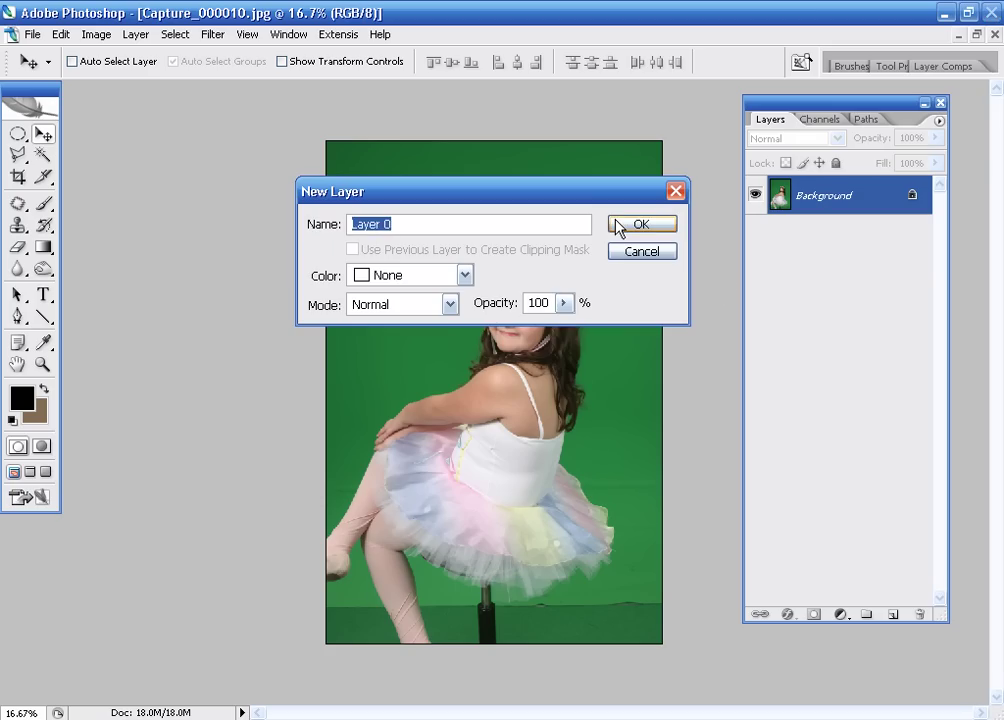
{"action": "left_click", "coordinate": [617, 226]}
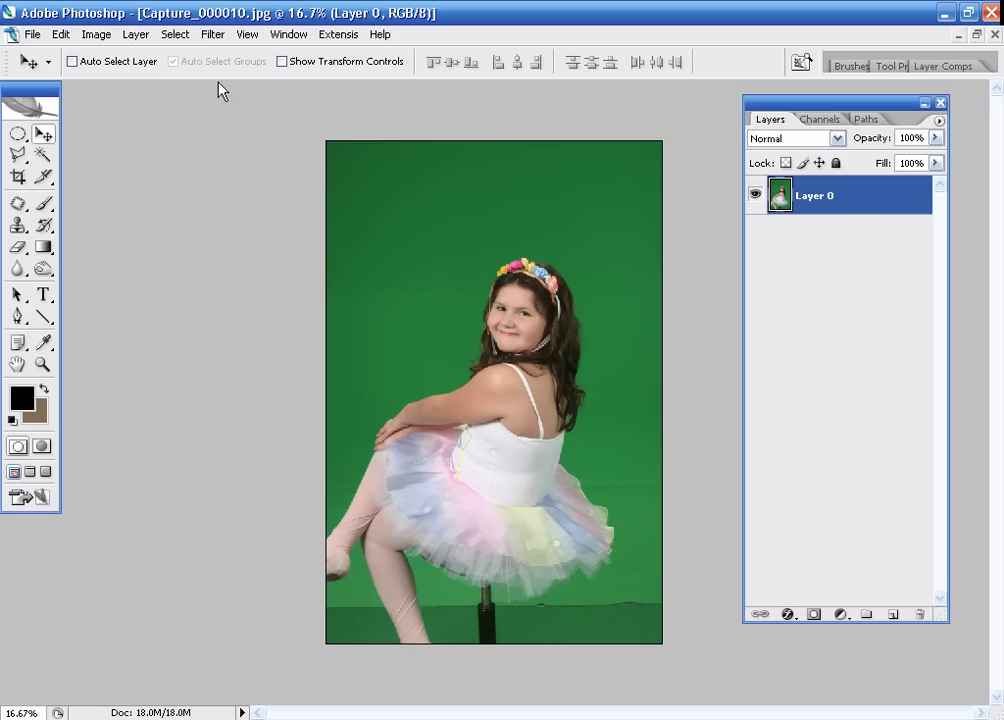
{"action": "left_click", "coordinate": [212, 34]}
{"action": "mouse_move", "coordinate": [300, 465]}
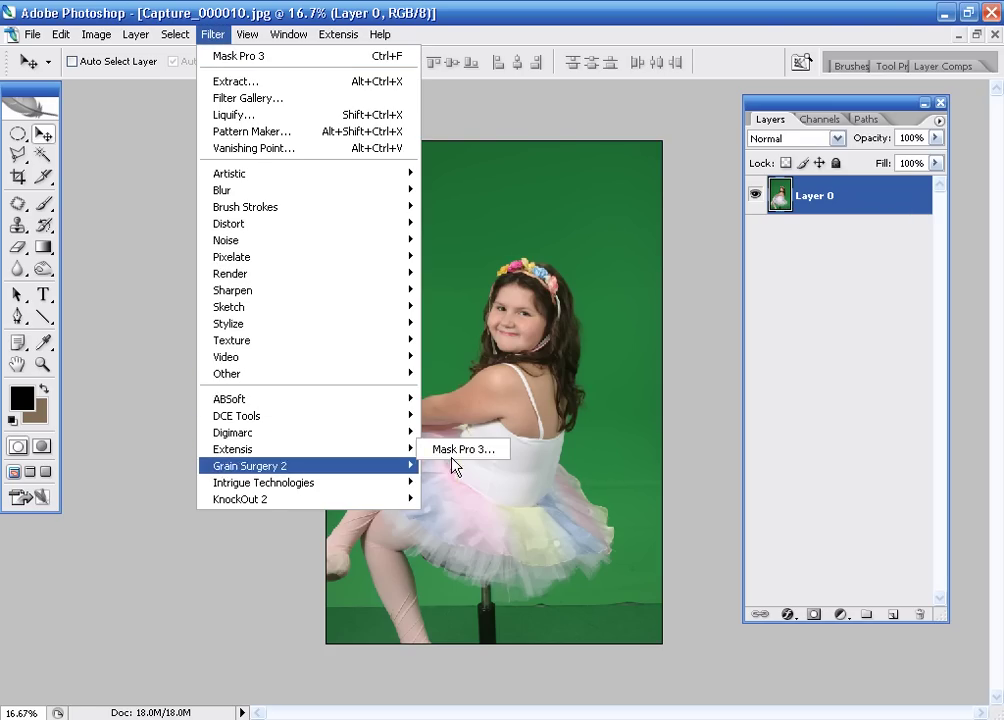
{"action": "left_click", "coordinate": [465, 449]}
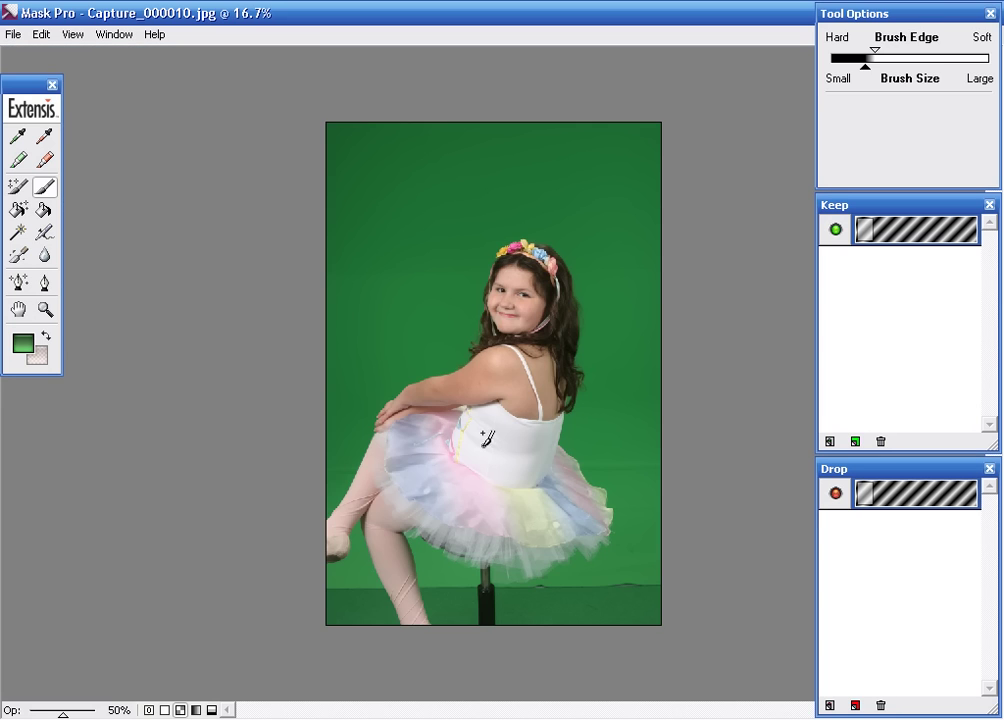
- Sample the green backdrop to drop; keep the pink and yellow flowers, hair, skin, hair edge and strap
{"action": "left_click", "coordinate": [44, 136]}
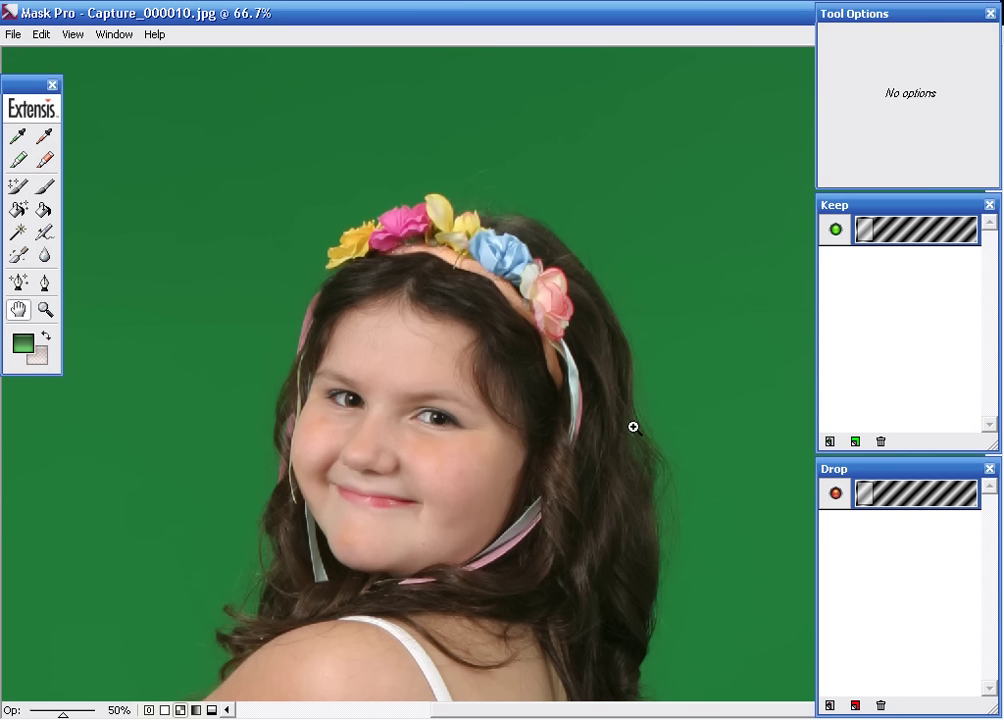
{"action": "left_click", "coordinate": [629, 281]}
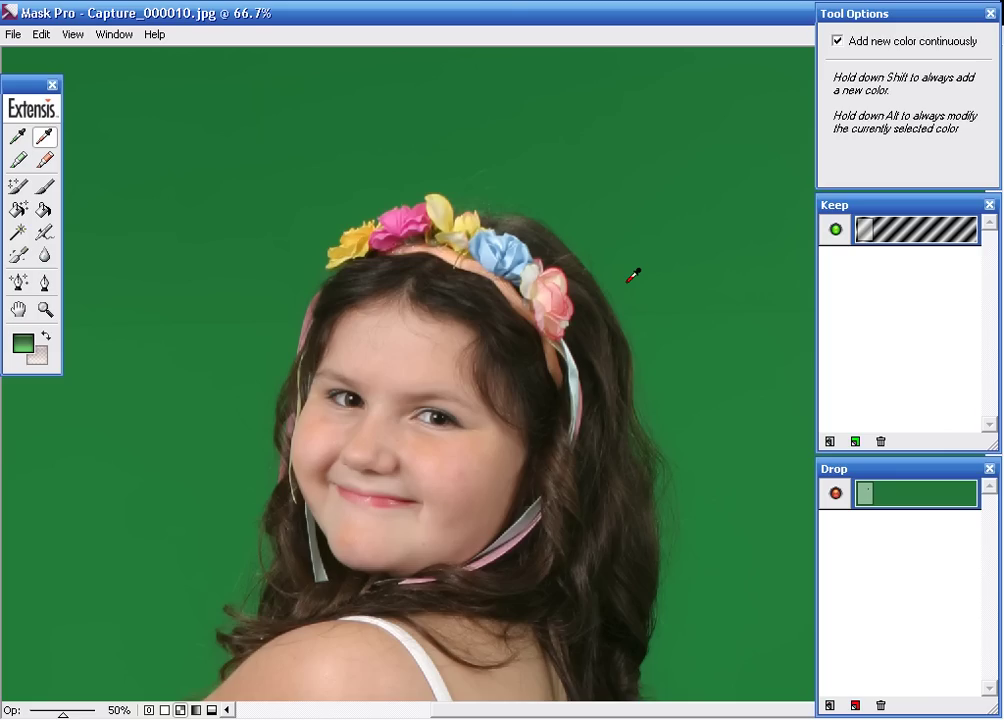
{"action": "left_click", "coordinate": [16, 140]}
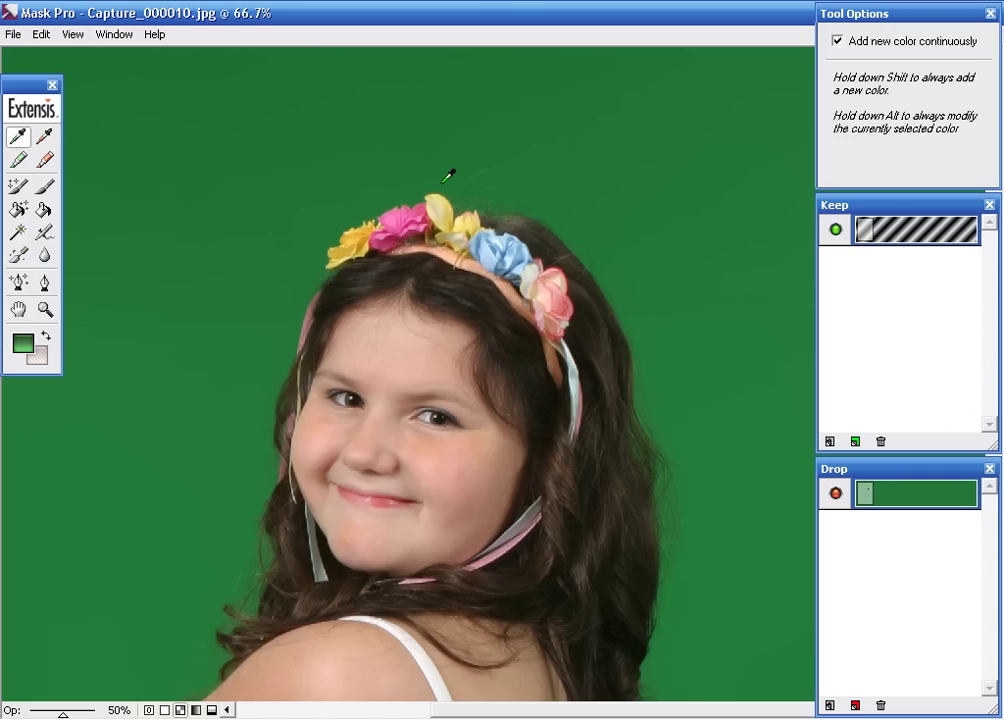
{"action": "left_click", "coordinate": [394, 215]}
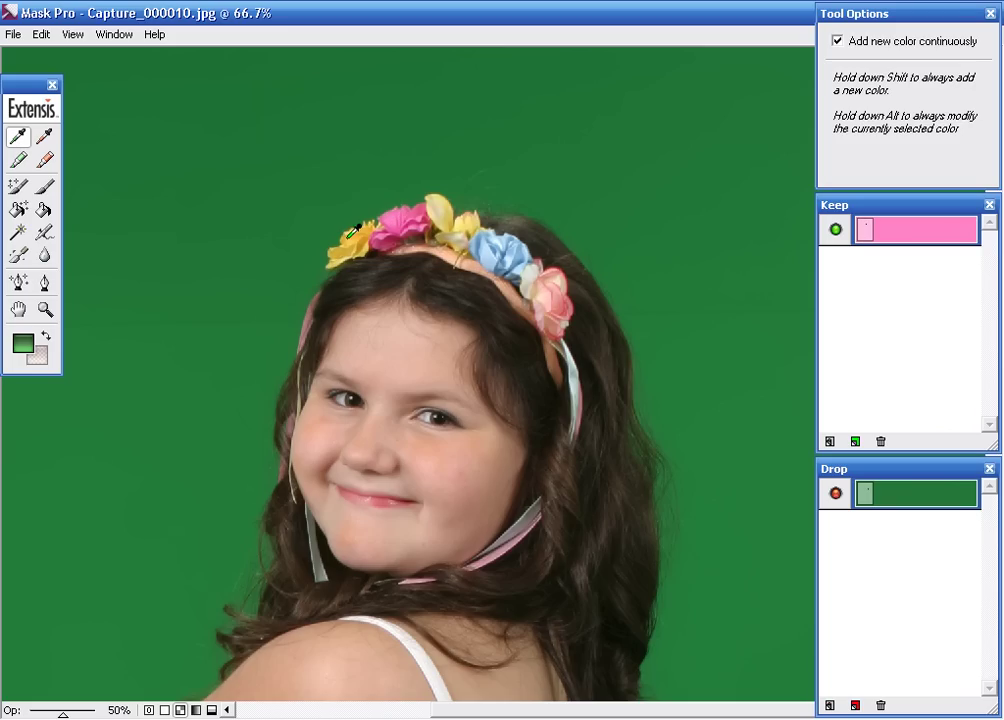
{"action": "left_click", "coordinate": [362, 233]}
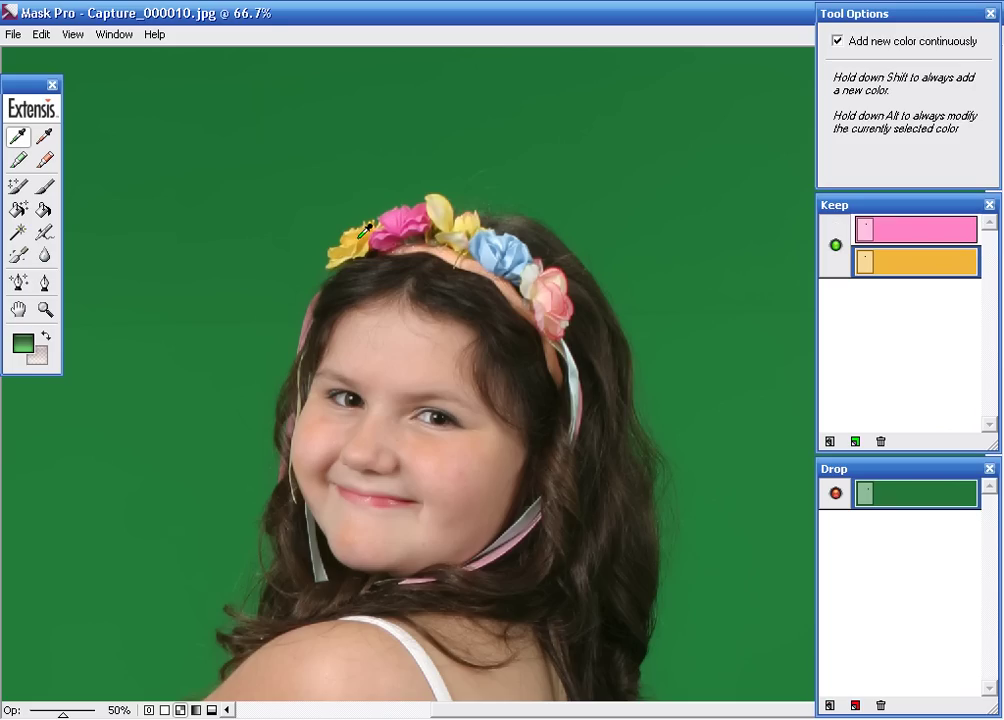
{"action": "left_click", "coordinate": [538, 218]}
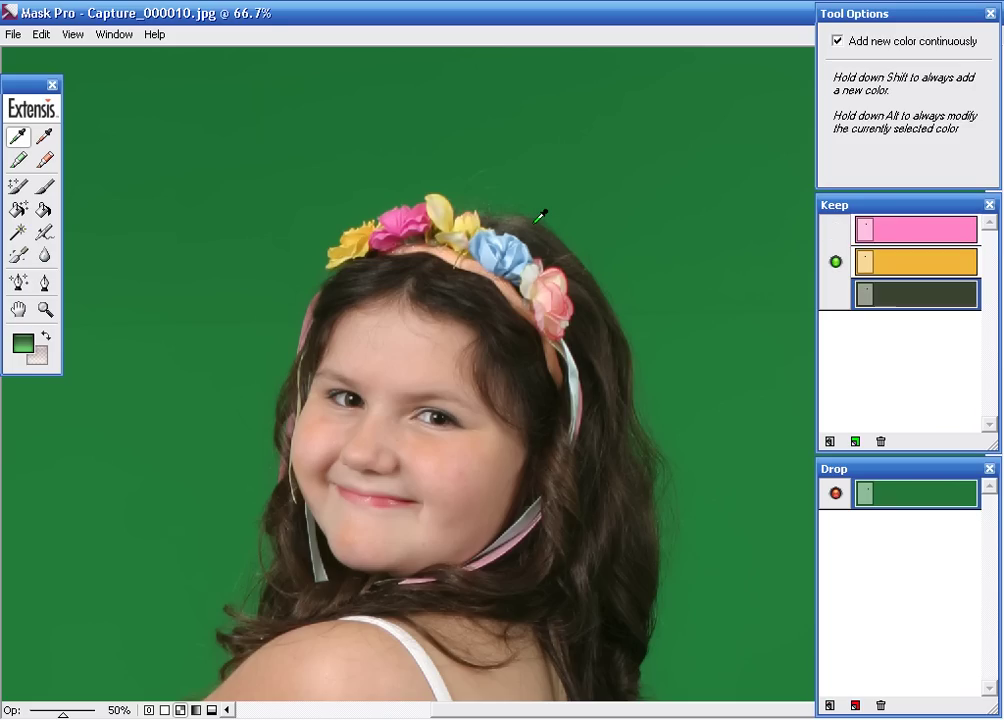
{"action": "left_click", "coordinate": [338, 330]}
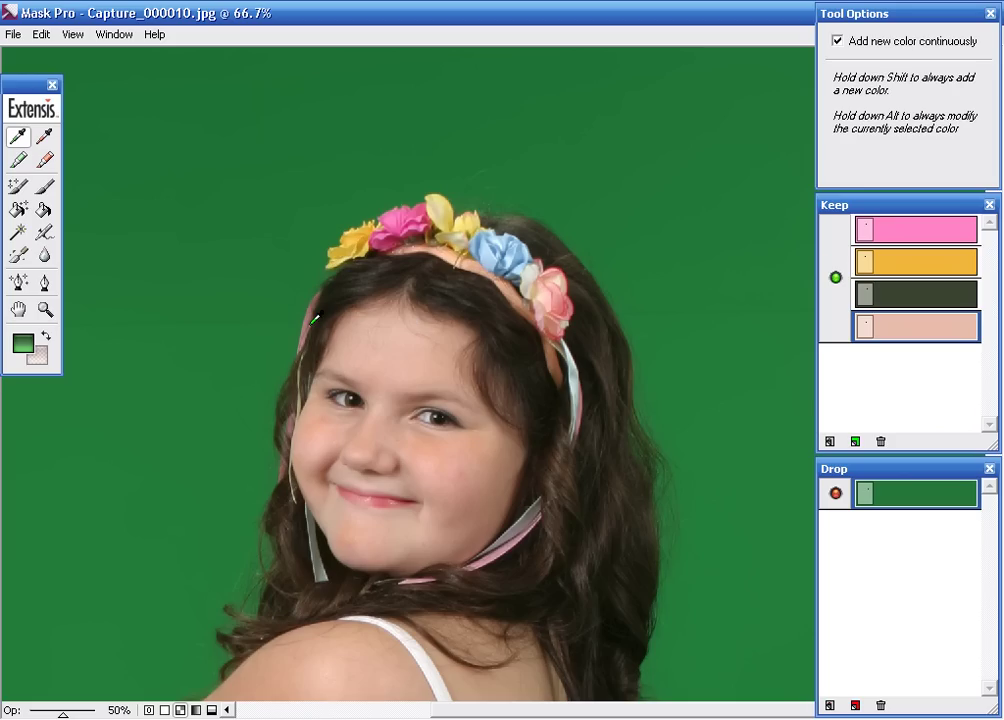
{"action": "left_click", "coordinate": [312, 318]}
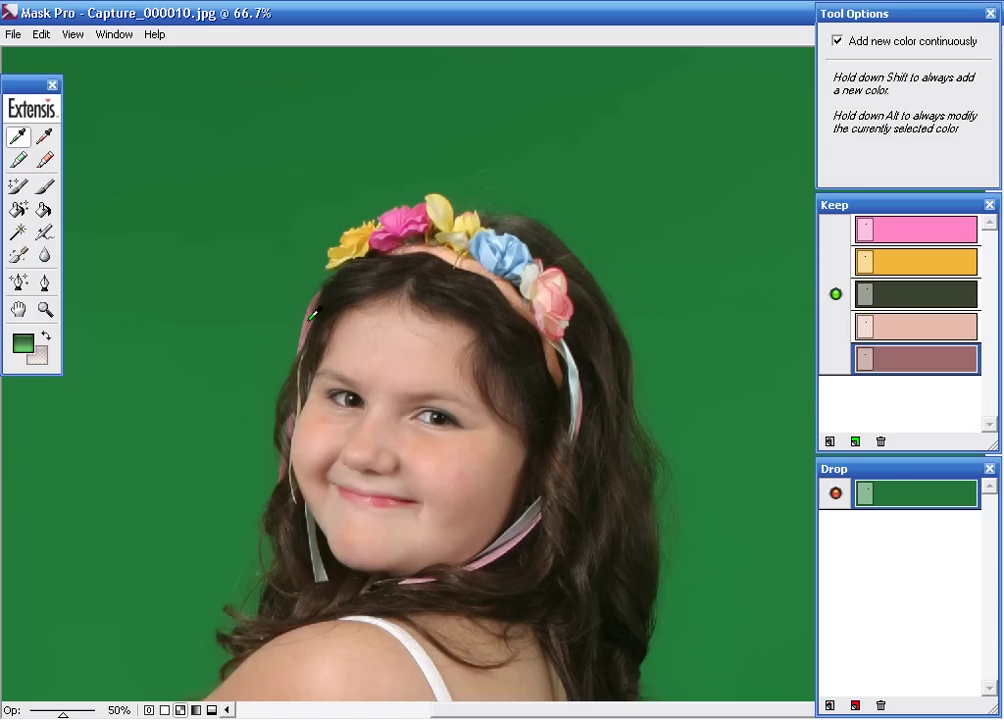
{"action": "left_click", "coordinate": [426, 648]}
- Add the pale skirt colour to the keep colours and select the Magic Brush
{"action": "key", "text": "h"}
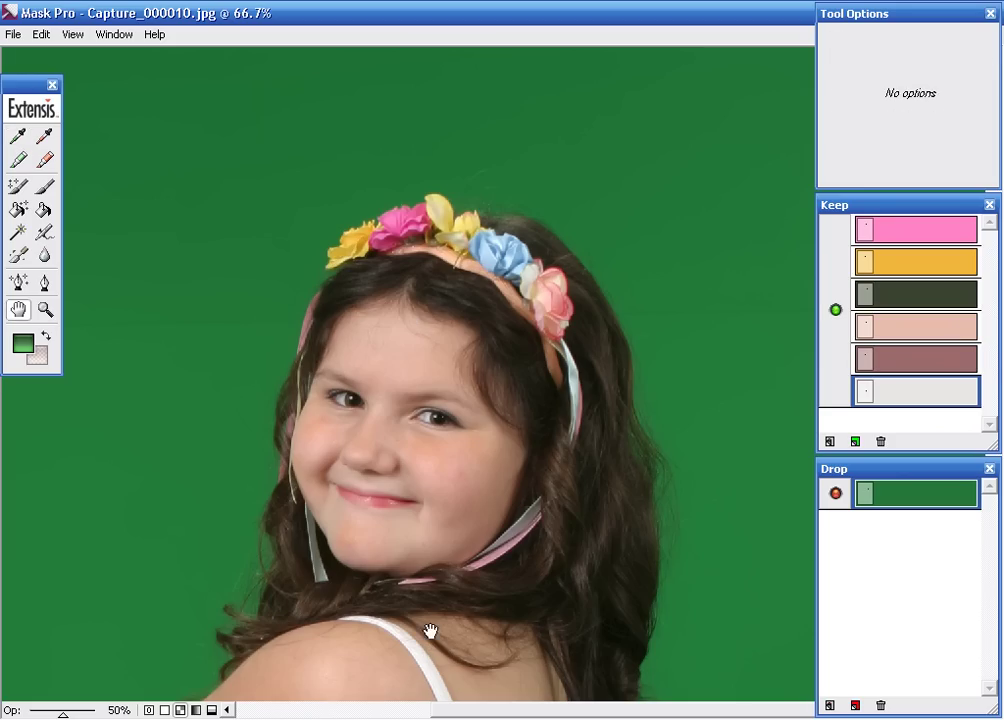
{"action": "mouse_move", "coordinate": [430, 632]}
{"action": "left_mouse_down"}
{"action": "mouse_move", "coordinate": [329, 502]}
{"action": "mouse_move", "coordinate": [376, 529]}
{"action": "mouse_move", "coordinate": [396, 336]}
{"action": "left_mouse_up"}
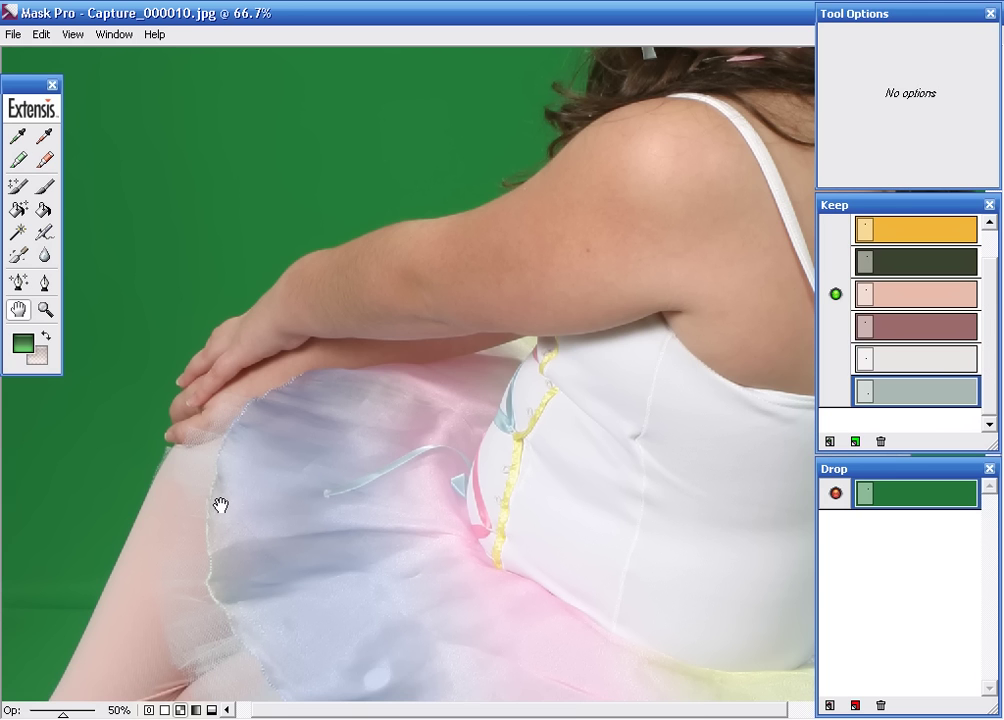
{"action": "key", "text": "i"}
{"action": "left_click", "coordinate": [158, 479]}
{"action": "key", "text": "h"}
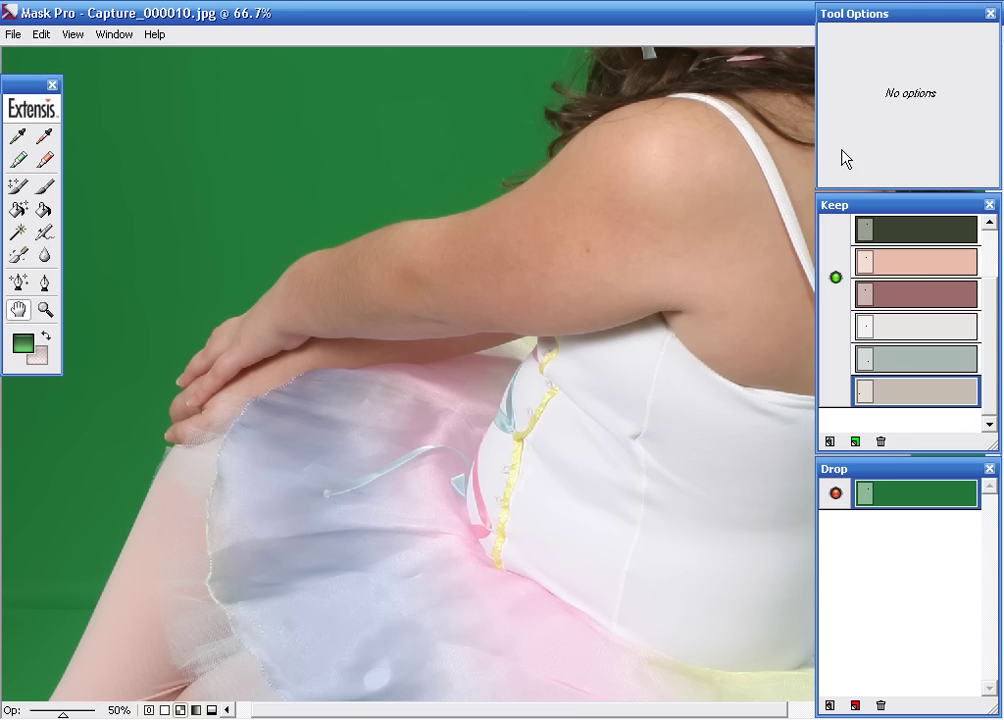
{"action": "left_click_drag", "start_coordinate": [580, 318], "coordinate": [314, 281]}
{"action": "key", "text": "i"}
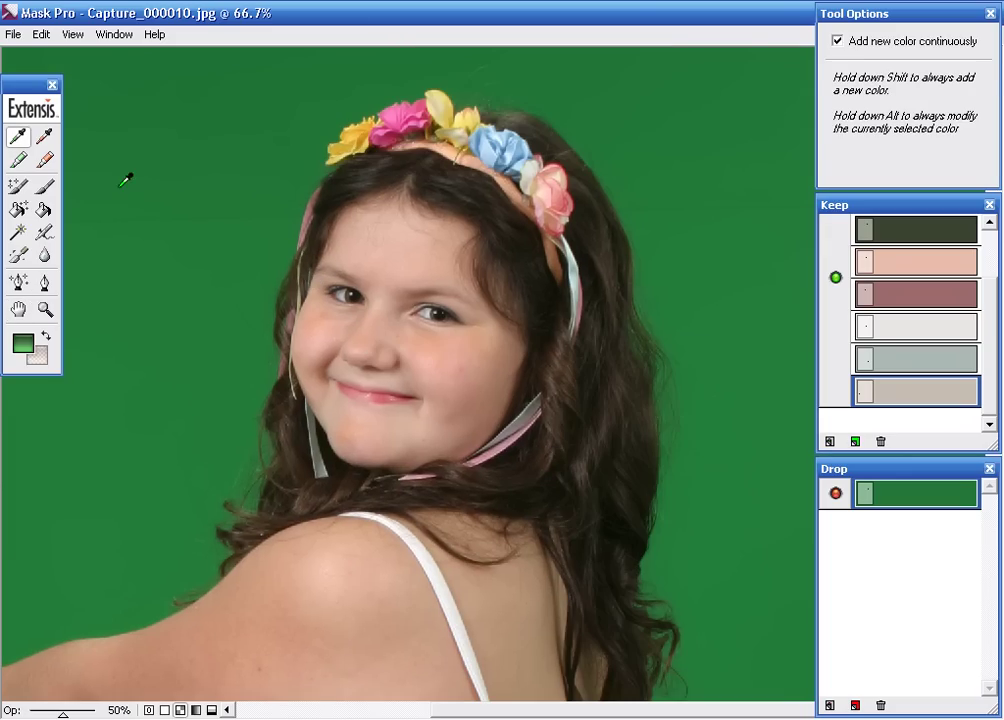
{"action": "left_click", "coordinate": [18, 186]}
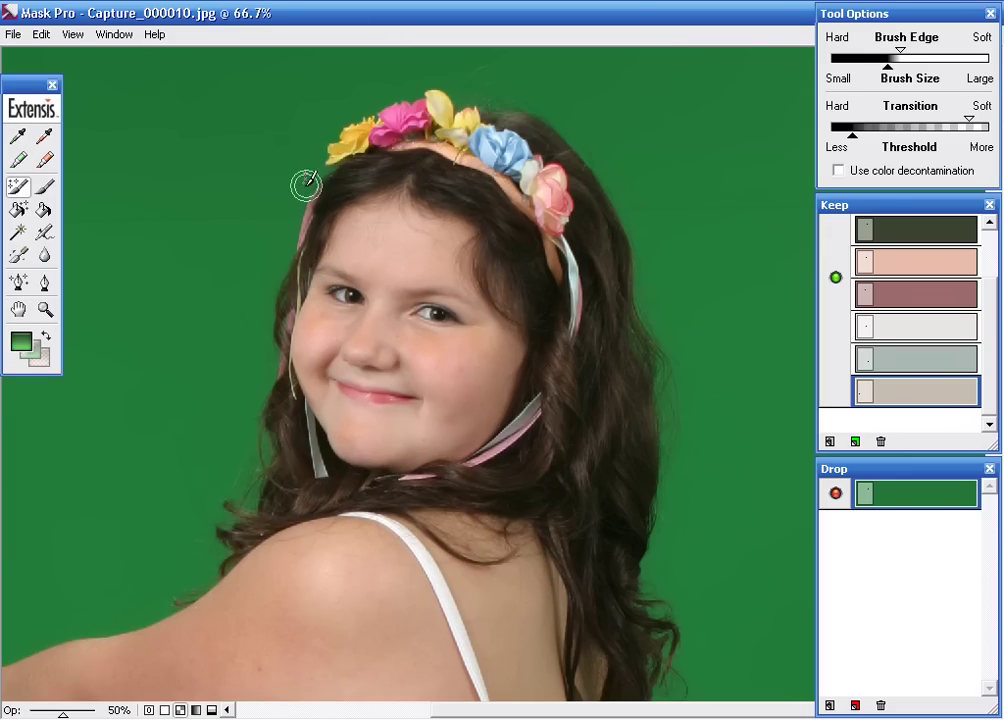
- With a larger erasing Magic Brush at 100%, erase green around the headband, hair and back
{"action": "key", "text": "bracketright"}
{"action": "key", "text": "bracketright"}
{"action": "key", "text": "bracketright"}
{"action": "key", "text": "bracketright"}
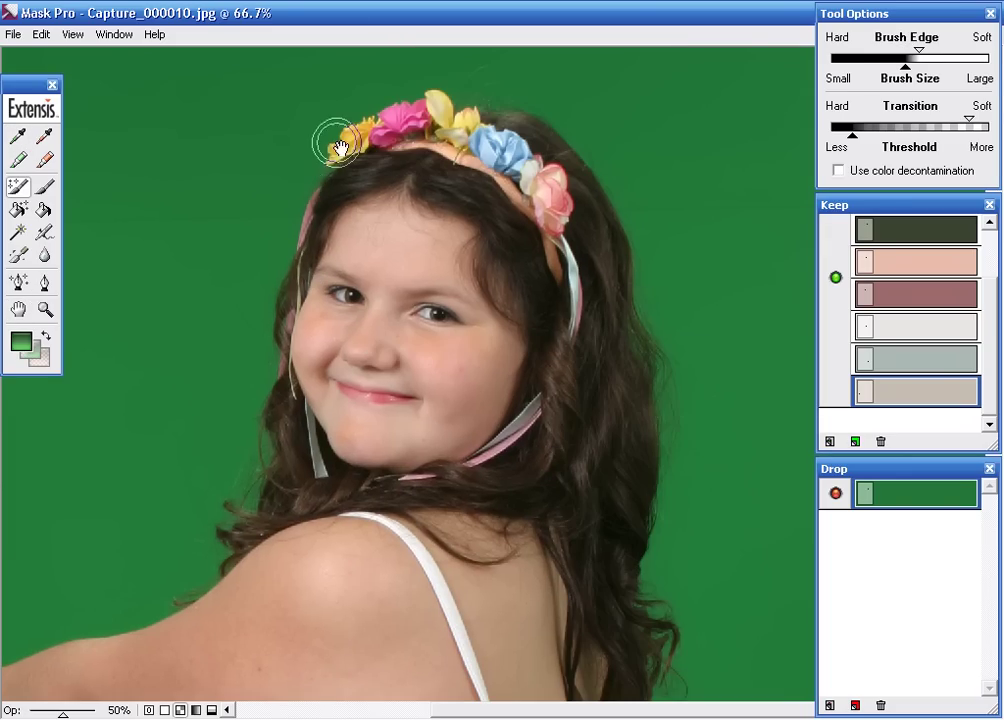
{"action": "key", "text": "ctrl+plus"}
{"action": "key", "text": "x"}
{"action": "mouse_move", "coordinate": [490, 360]}
{"action": "left_mouse_down"}
{"action": "mouse_move", "coordinate": [414, 497]}
{"action": "mouse_move", "coordinate": [395, 635]}
{"action": "mouse_move", "coordinate": [370, 650]}
{"action": "mouse_move", "coordinate": [515, 332]}
{"action": "mouse_move", "coordinate": [600, 298]}
{"action": "mouse_move", "coordinate": [733, 303]}
{"action": "mouse_move", "coordinate": [509, 325]}
{"action": "mouse_move", "coordinate": [515, 346]}
{"action": "left_mouse_up"}
{"action": "left_click_drag", "start_coordinate": [457, 244], "coordinate": [237, 174]}
{"action": "mouse_move", "coordinate": [551, 231]}
{"action": "left_mouse_down"}
{"action": "mouse_move", "coordinate": [639, 305]}
{"action": "mouse_move", "coordinate": [587, 269]}
{"action": "mouse_move", "coordinate": [708, 386]}
{"action": "mouse_move", "coordinate": [748, 530]}
{"action": "mouse_move", "coordinate": [746, 589]}
{"action": "mouse_move", "coordinate": [773, 650]}
{"action": "mouse_move", "coordinate": [728, 399]}
{"action": "left_mouse_up"}
{"action": "left_click_drag", "start_coordinate": [734, 489], "coordinate": [694, 654]}
{"action": "left_click_drag", "start_coordinate": [721, 347], "coordinate": [726, 42]}
{"action": "mouse_move", "coordinate": [700, 375]}
{"action": "left_mouse_down"}
{"action": "mouse_move", "coordinate": [713, 540]}
{"action": "mouse_move", "coordinate": [760, 312]}
{"action": "mouse_move", "coordinate": [702, 430]}
{"action": "mouse_move", "coordinate": [636, 637]}
{"action": "mouse_move", "coordinate": [634, 284]}
{"action": "mouse_move", "coordinate": [672, 359]}
{"action": "mouse_move", "coordinate": [710, 397]}
{"action": "mouse_move", "coordinate": [737, 405]}
{"action": "left_mouse_up"}
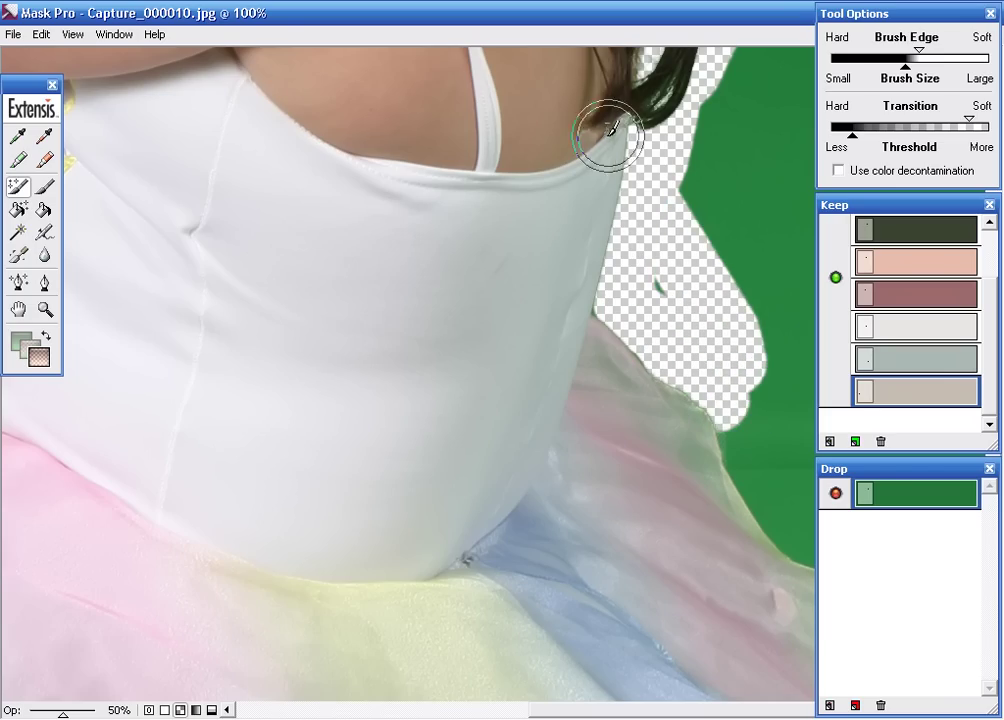
- Erase the green along the bodice and down the skirt's right edge through the tulle
{"action": "key", "text": "h"}
{"action": "mouse_move", "coordinate": [684, 326]}
{"action": "left_mouse_down"}
{"action": "mouse_move", "coordinate": [684, 256]}
{"action": "mouse_move", "coordinate": [684, 346]}
{"action": "left_mouse_up"}
{"action": "key", "text": "b"}
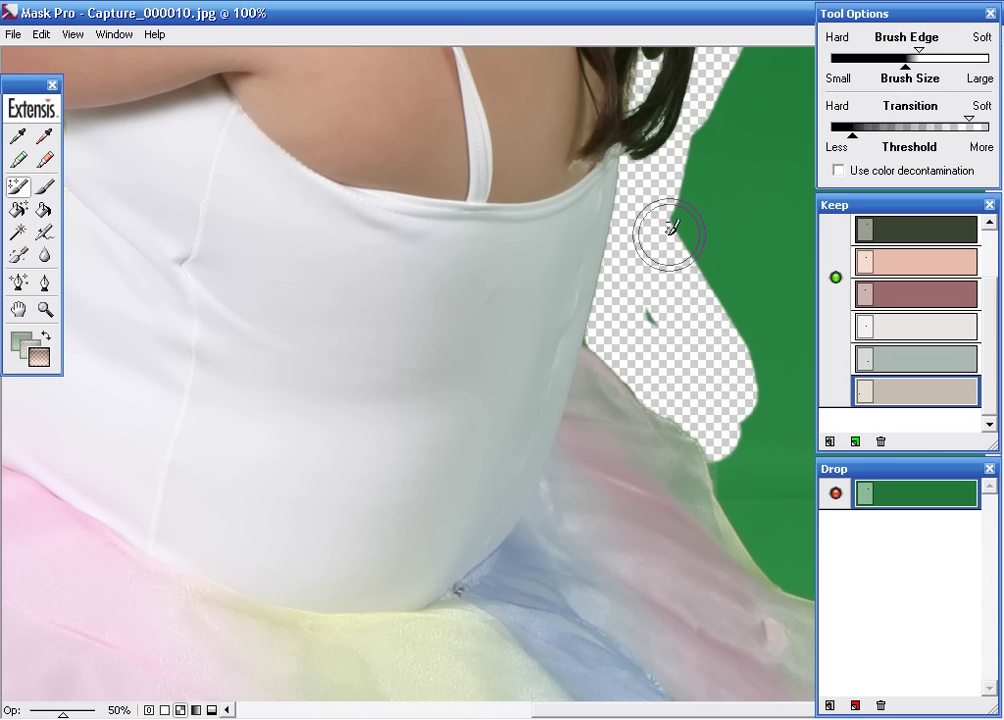
{"action": "key", "text": "Tab"}
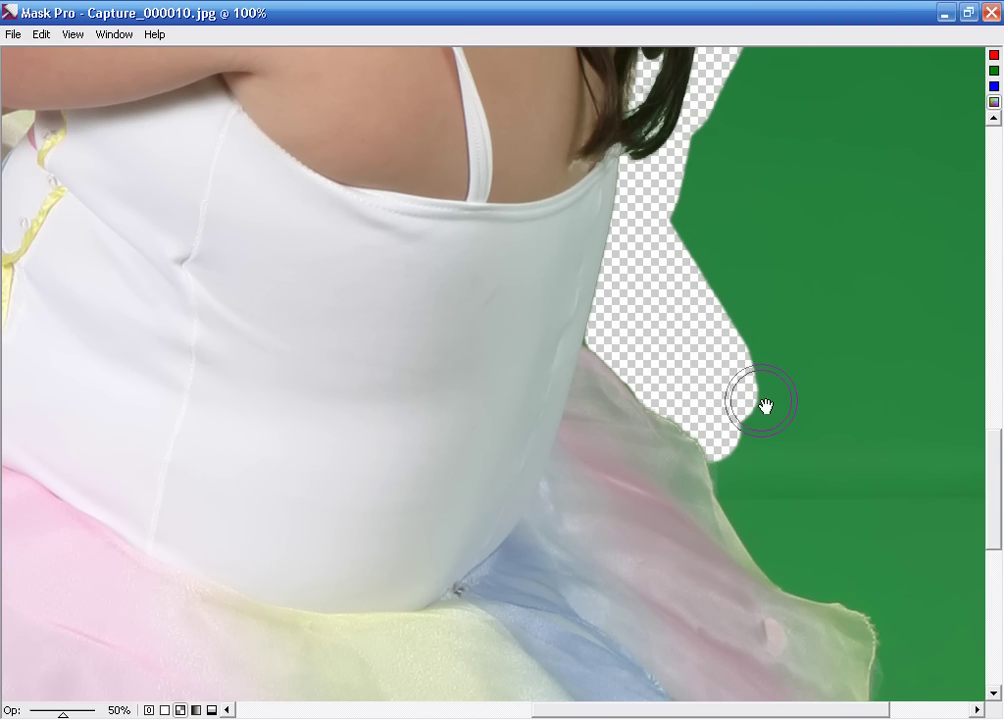
{"action": "scroll", "coordinate": [762, 403], "scroll_direction": "down", "scroll_amount": 3}
{"action": "mouse_move", "coordinate": [762, 403]}
{"action": "left_mouse_down"}
{"action": "mouse_move", "coordinate": [869, 459]}
{"action": "mouse_move", "coordinate": [872, 485]}
{"action": "mouse_move", "coordinate": [888, 500]}
{"action": "left_mouse_up"}
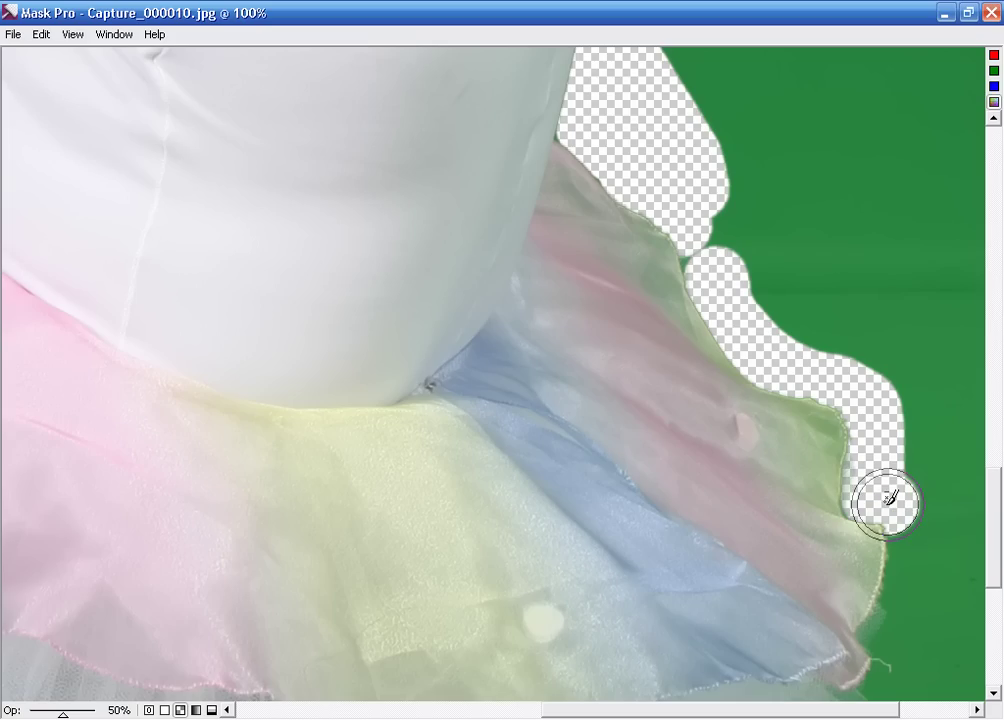
{"action": "mouse_move", "coordinate": [943, 551]}
{"action": "left_mouse_down"}
{"action": "mouse_move", "coordinate": [874, 311]}
{"action": "mouse_move", "coordinate": [885, 269]}
{"action": "left_mouse_up"}
{"action": "mouse_move", "coordinate": [862, 336]}
{"action": "left_mouse_down"}
{"action": "mouse_move", "coordinate": [817, 500]}
{"action": "mouse_move", "coordinate": [769, 545]}
{"action": "mouse_move", "coordinate": [672, 576]}
{"action": "mouse_move", "coordinate": [645, 557]}
{"action": "mouse_move", "coordinate": [578, 616]}
{"action": "mouse_move", "coordinate": [545, 619]}
{"action": "mouse_move", "coordinate": [618, 383]}
{"action": "mouse_move", "coordinate": [542, 457]}
{"action": "mouse_move", "coordinate": [383, 490]}
{"action": "mouse_move", "coordinate": [224, 480]}
{"action": "mouse_move", "coordinate": [236, 495]}
{"action": "left_mouse_up"}
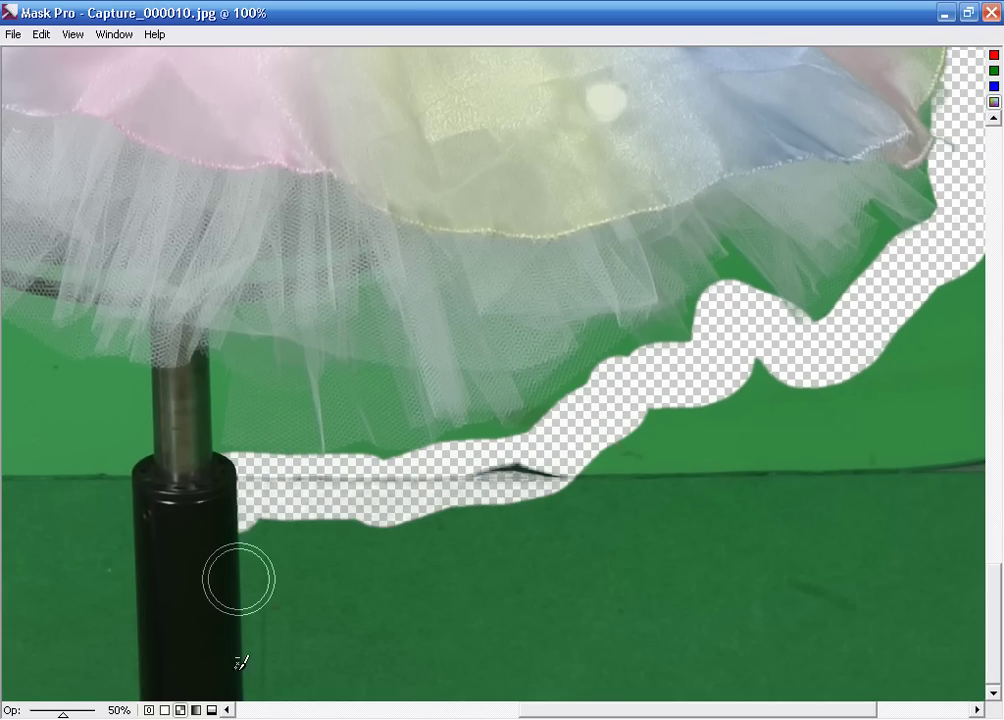
- Erase the green below the tulle hem, left of the stool pole and beside the leg
{"action": "left_click_drag", "start_coordinate": [238, 578], "coordinate": [240, 695]}
{"action": "left_click_drag", "start_coordinate": [193, 627], "coordinate": [410, 572]}
{"action": "mouse_move", "coordinate": [380, 473]}
{"action": "left_mouse_down"}
{"action": "mouse_move", "coordinate": [365, 425]}
{"action": "mouse_move", "coordinate": [253, 403]}
{"action": "mouse_move", "coordinate": [240, 376]}
{"action": "mouse_move", "coordinate": [417, 468]}
{"action": "mouse_move", "coordinate": [359, 437]}
{"action": "mouse_move", "coordinate": [347, 408]}
{"action": "mouse_move", "coordinate": [273, 336]}
{"action": "mouse_move", "coordinate": [257, 325]}
{"action": "mouse_move", "coordinate": [213, 336]}
{"action": "mouse_move", "coordinate": [287, 668]}
{"action": "left_mouse_up"}
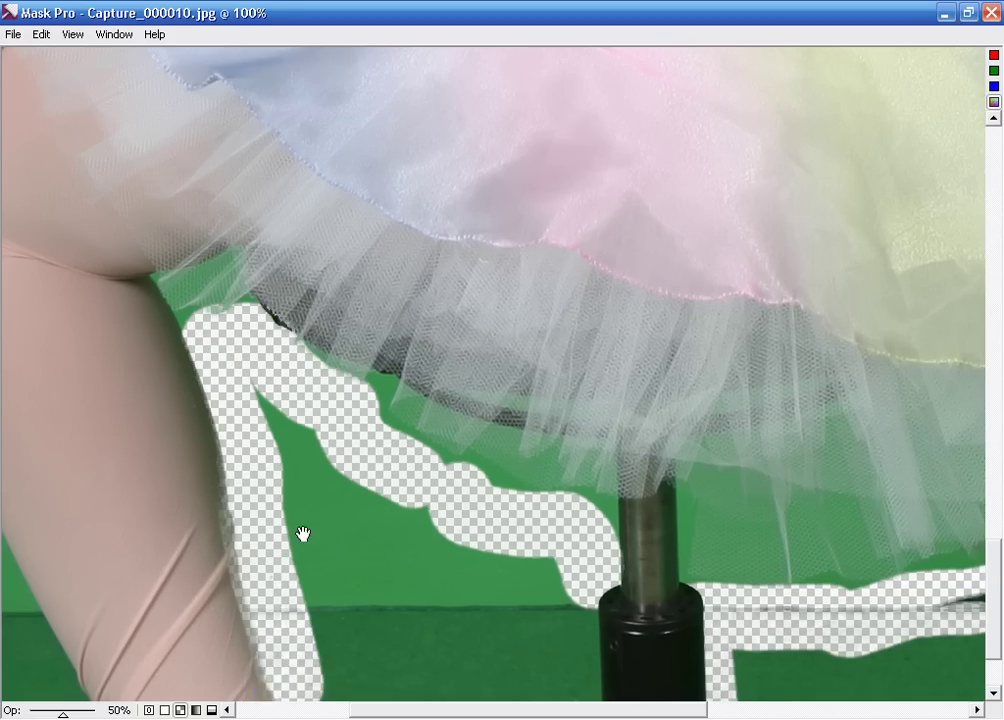
{"action": "left_click_drag", "start_coordinate": [302, 533], "coordinate": [292, 403]}
{"action": "left_click_drag", "start_coordinate": [250, 275], "coordinate": [285, 440]}
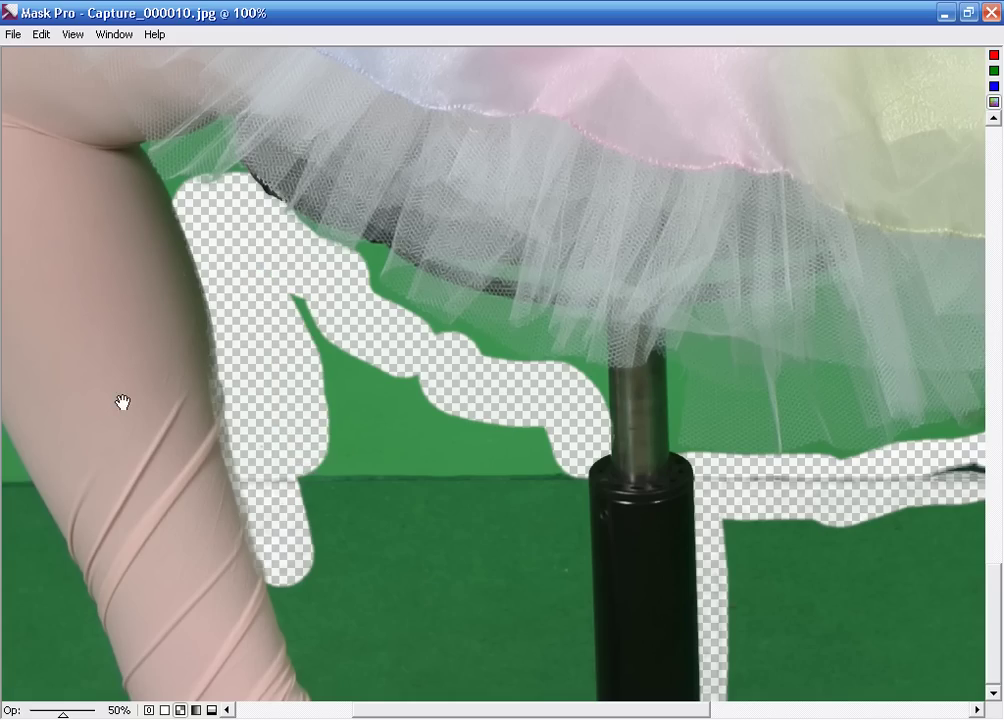
{"action": "mouse_move", "coordinate": [121, 403]}
{"action": "left_mouse_down"}
{"action": "mouse_move", "coordinate": [262, 410]}
{"action": "mouse_move", "coordinate": [305, 428]}
{"action": "mouse_move", "coordinate": [319, 452]}
{"action": "left_mouse_up"}
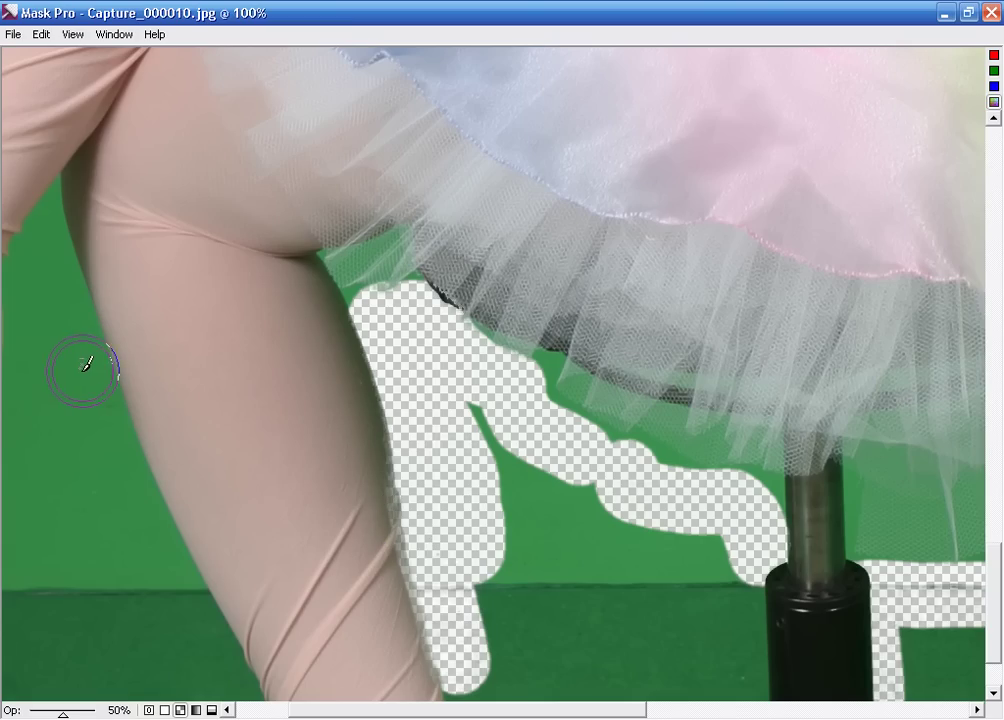
{"action": "key", "text": "Tab"}
- Erase the green left of the leg and along the foot with the Magic Brush
{"action": "left_click", "coordinate": [18, 137]}
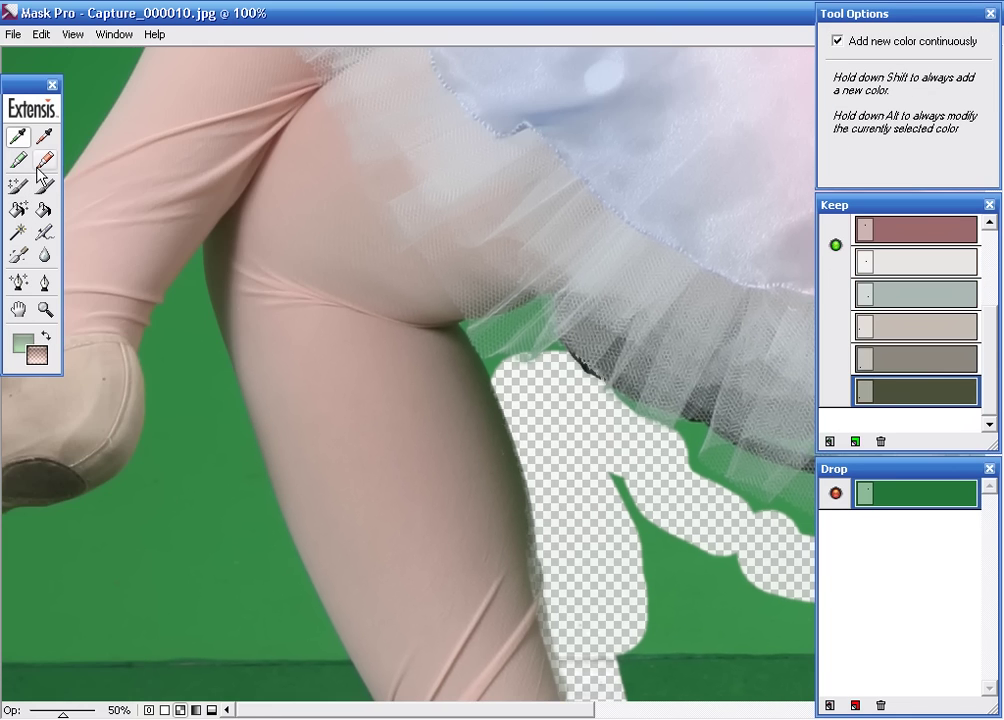
{"action": "left_click", "coordinate": [18, 185]}
{"action": "left_click_drag", "start_coordinate": [197, 327], "coordinate": [316, 662]}
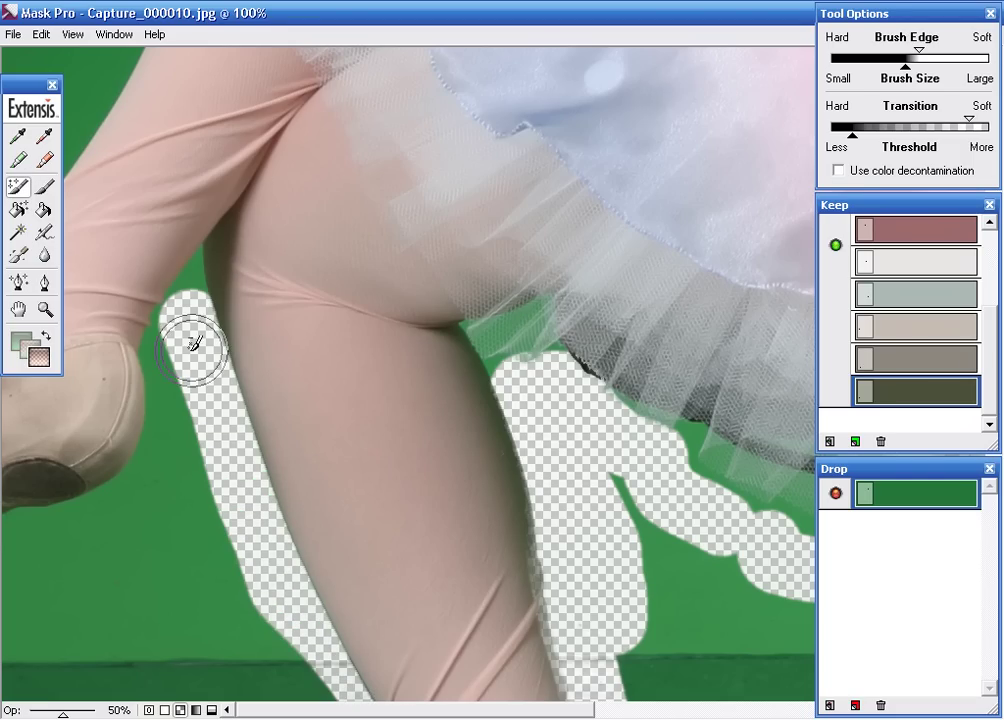
{"action": "mouse_move", "coordinate": [197, 336]}
{"action": "left_mouse_down"}
{"action": "mouse_move", "coordinate": [155, 345]}
{"action": "mouse_move", "coordinate": [152, 410]}
{"action": "mouse_move", "coordinate": [78, 466]}
{"action": "left_mouse_up"}
{"action": "key", "text": "h"}
{"action": "mouse_move", "coordinate": [69, 520]}
{"action": "left_mouse_down"}
{"action": "mouse_move", "coordinate": [131, 443]}
{"action": "mouse_move", "coordinate": [131, 558]}
{"action": "left_mouse_up"}
{"action": "key", "text": "b"}
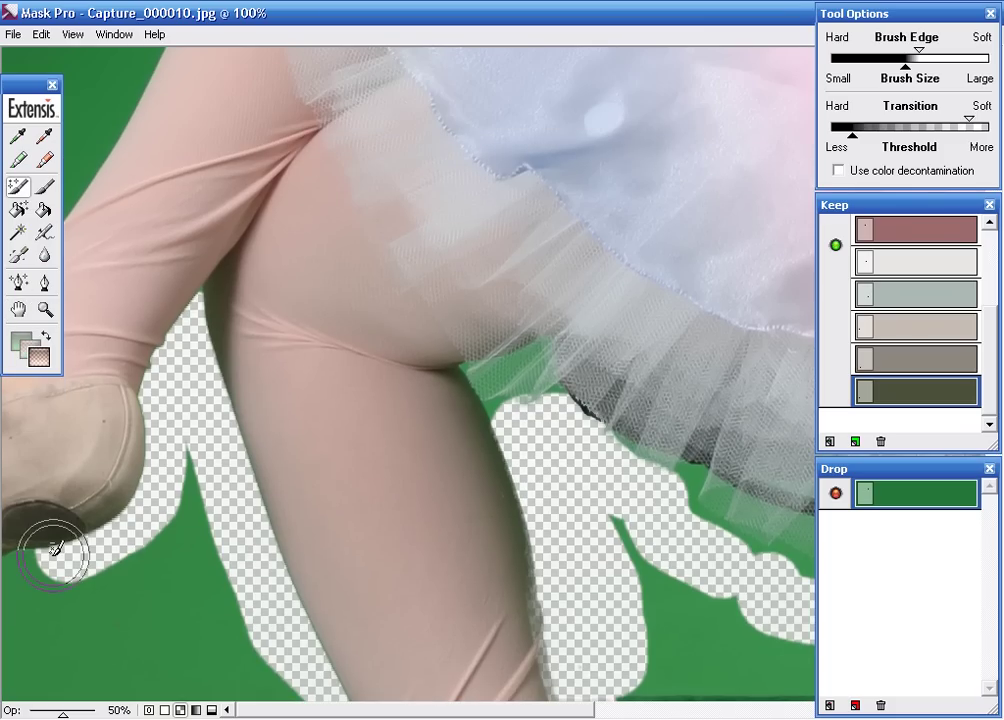
- Erase green along the upper leg and highlight the leg boundary below the hand
{"action": "key", "text": "h"}
{"action": "left_click_drag", "start_coordinate": [230, 341], "coordinate": [224, 578]}
{"action": "key", "text": "b"}
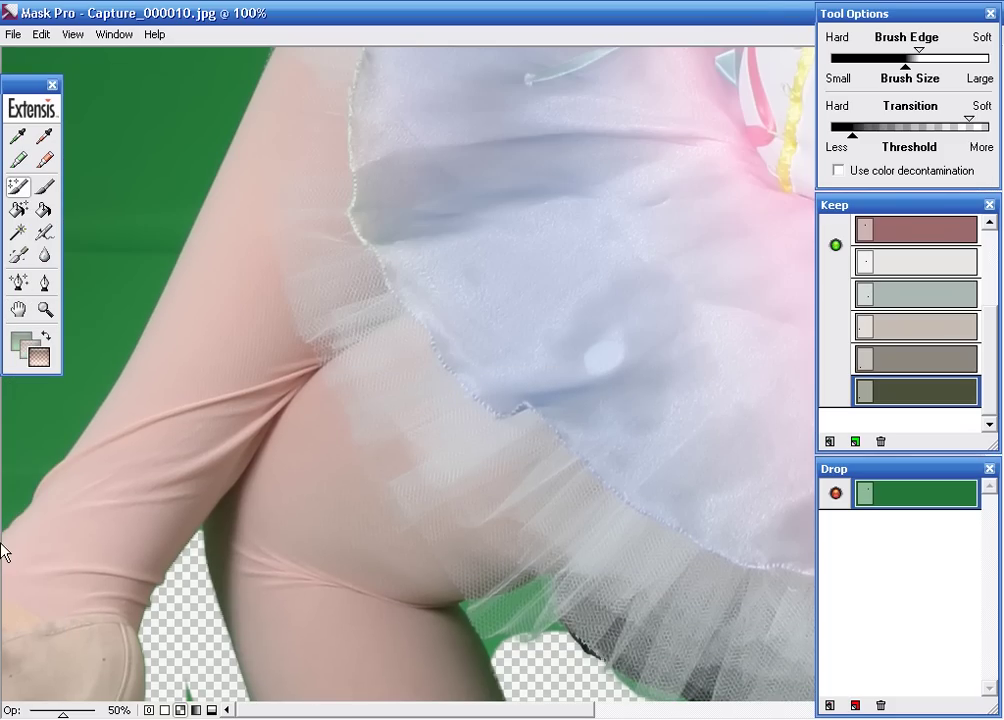
{"action": "left_click_drag", "start_coordinate": [22, 507], "coordinate": [170, 245]}
{"action": "left_click_drag", "start_coordinate": [205, 172], "coordinate": [240, 100]}
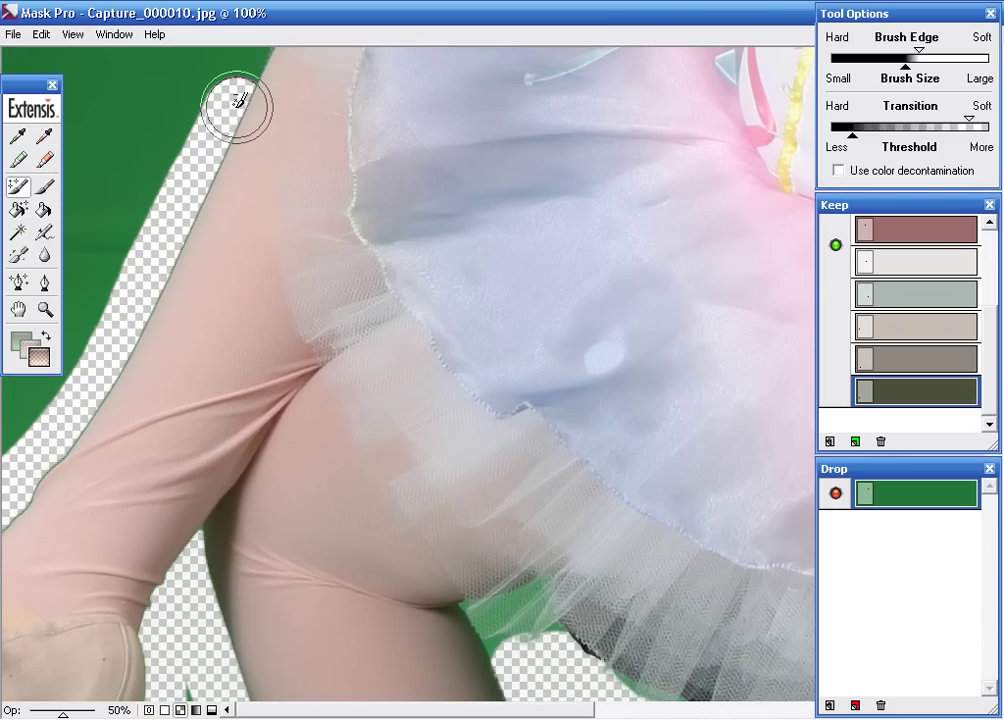
{"action": "key", "text": "h"}
{"action": "left_click_drag", "start_coordinate": [220, 230], "coordinate": [215, 495]}
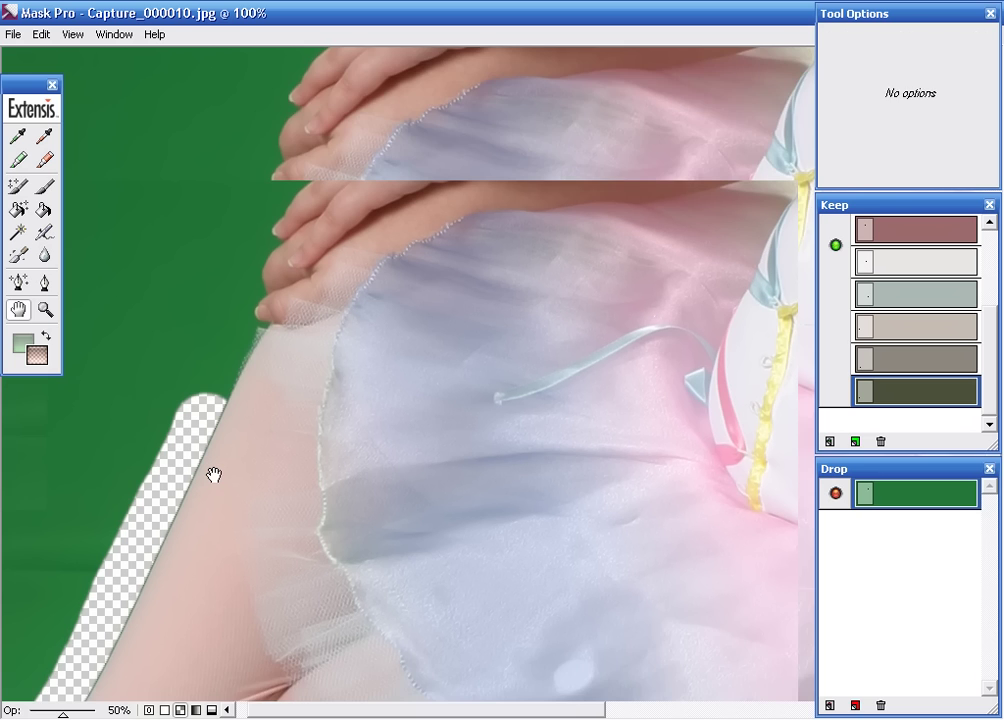
{"action": "key", "text": "b"}
{"action": "left_click", "coordinate": [231, 354]}
{"action": "mouse_move", "coordinate": [231, 354]}
{"action": "left_mouse_down"}
{"action": "mouse_move", "coordinate": [202, 435]}
{"action": "mouse_move", "coordinate": [323, 143]}
{"action": "mouse_move", "coordinate": [395, 50]}
{"action": "mouse_move", "coordinate": [262, 549]}
{"action": "left_mouse_up"}
- Highlight the edge up the arm and shoulder into the hair, then zoom out to the whole figure
{"action": "key", "text": "h"}
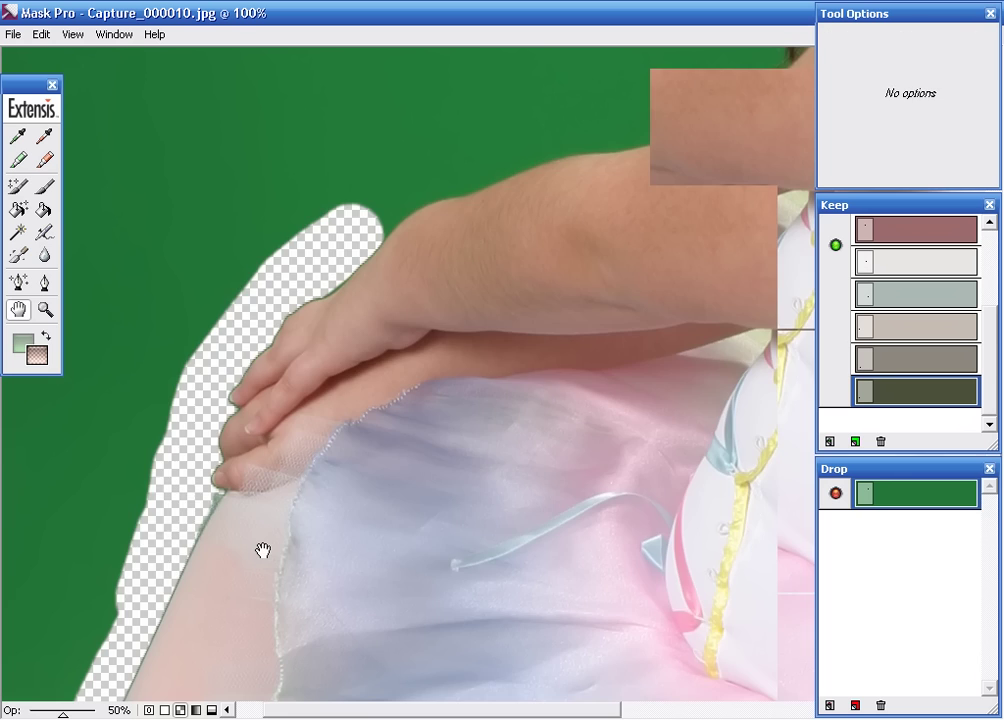
{"action": "key", "text": "b"}
{"action": "mouse_move", "coordinate": [215, 598]}
{"action": "left_mouse_down"}
{"action": "mouse_move", "coordinate": [385, 493]}
{"action": "mouse_move", "coordinate": [549, 446]}
{"action": "mouse_move", "coordinate": [625, 397]}
{"action": "mouse_move", "coordinate": [728, 224]}
{"action": "mouse_move", "coordinate": [426, 475]}
{"action": "mouse_move", "coordinate": [444, 380]}
{"action": "left_mouse_up"}
{"action": "key", "text": "h"}
{"action": "key", "text": "b"}
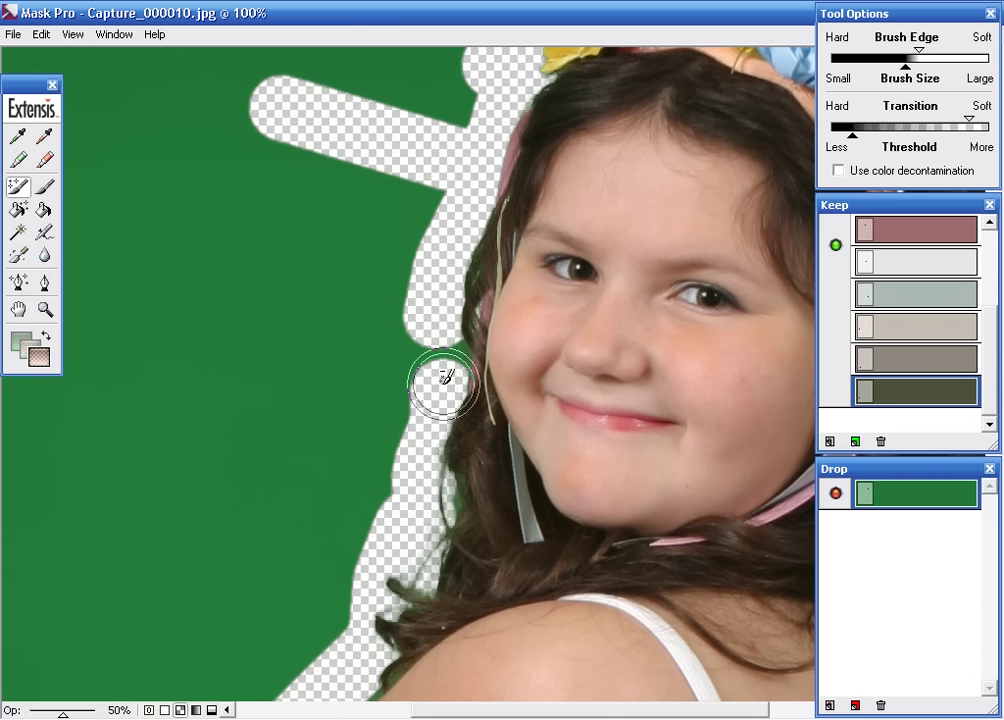
{"action": "key", "text": "ctrl+minus"}
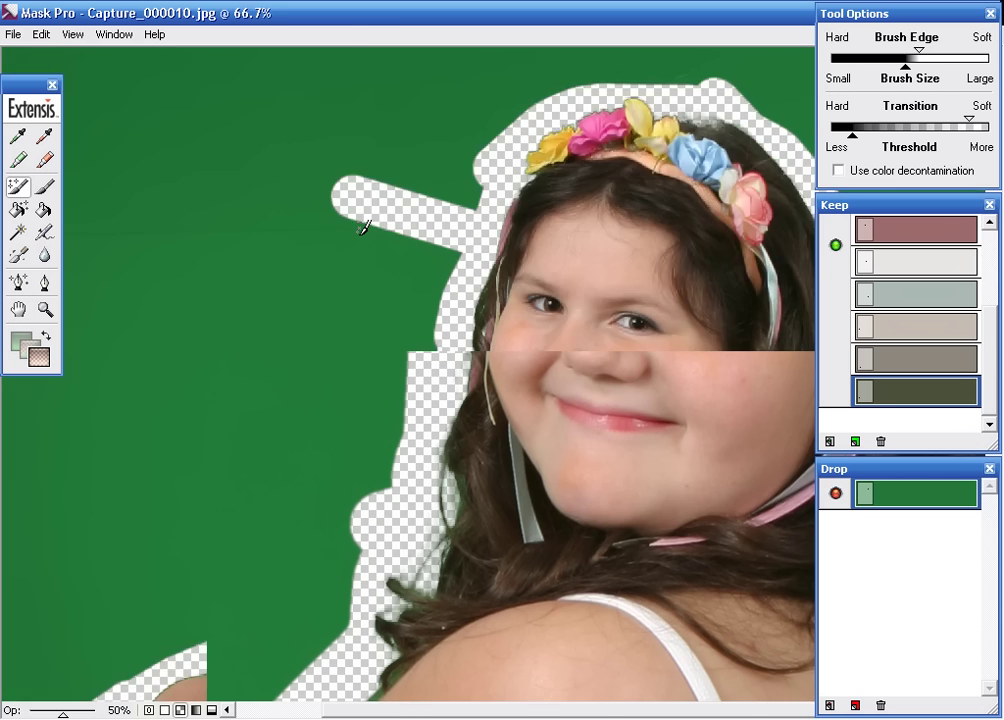
{"action": "key", "text": "ctrl+minus"}
{"action": "key", "text": "ctrl+minus"}
{"action": "key", "text": "ctrl+minus"}
{"action": "key", "text": "ctrl+minus"}
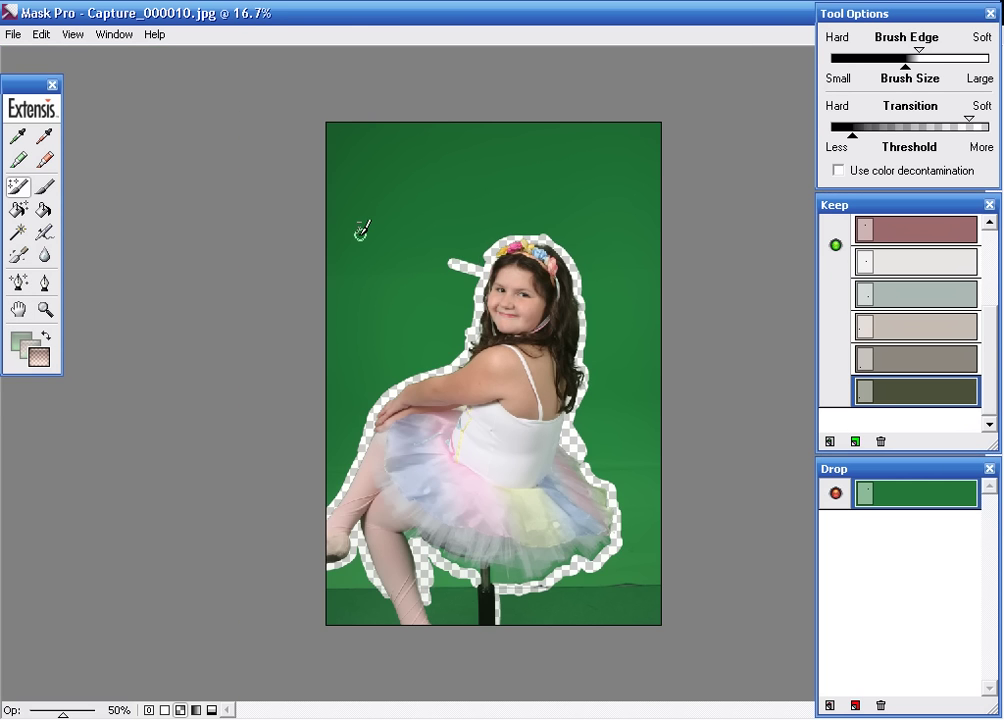
- Zoom to 25% on the dancer and switch to the Pen tool
{"action": "left_click_drag", "start_coordinate": [374, 540], "coordinate": [459, 643]}
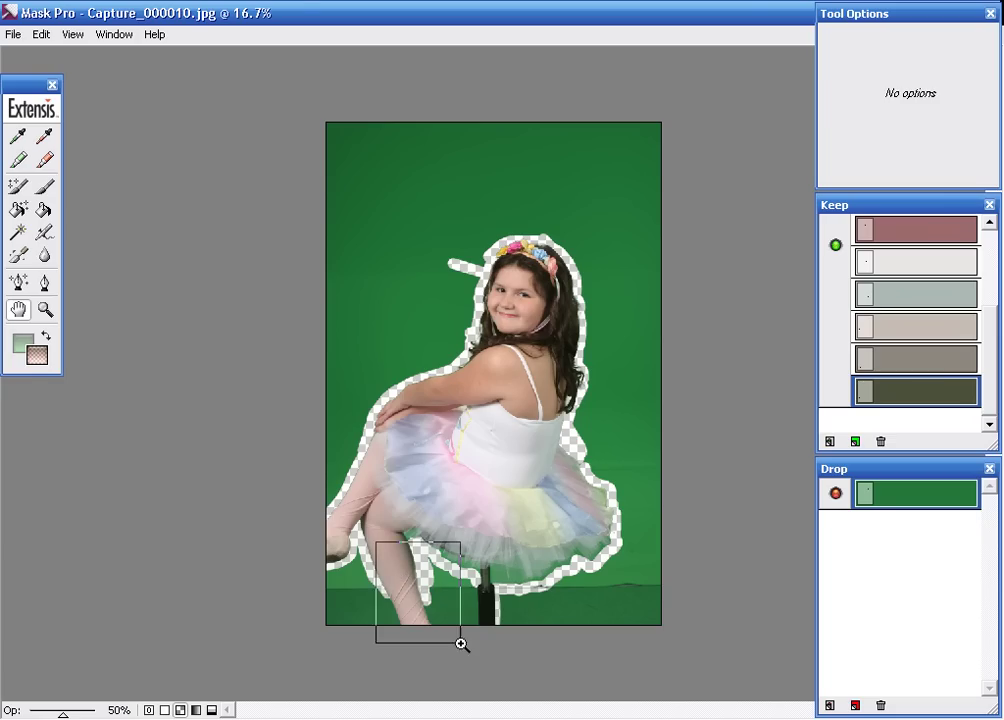
{"action": "left_click", "coordinate": [427, 567]}
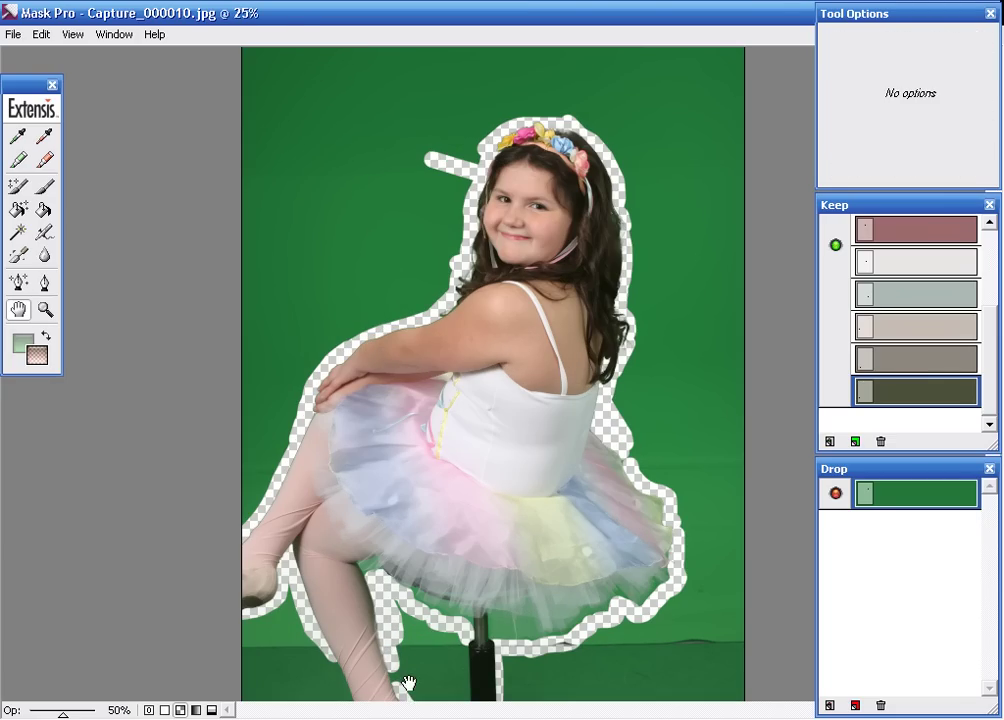
{"action": "key", "text": "space"}
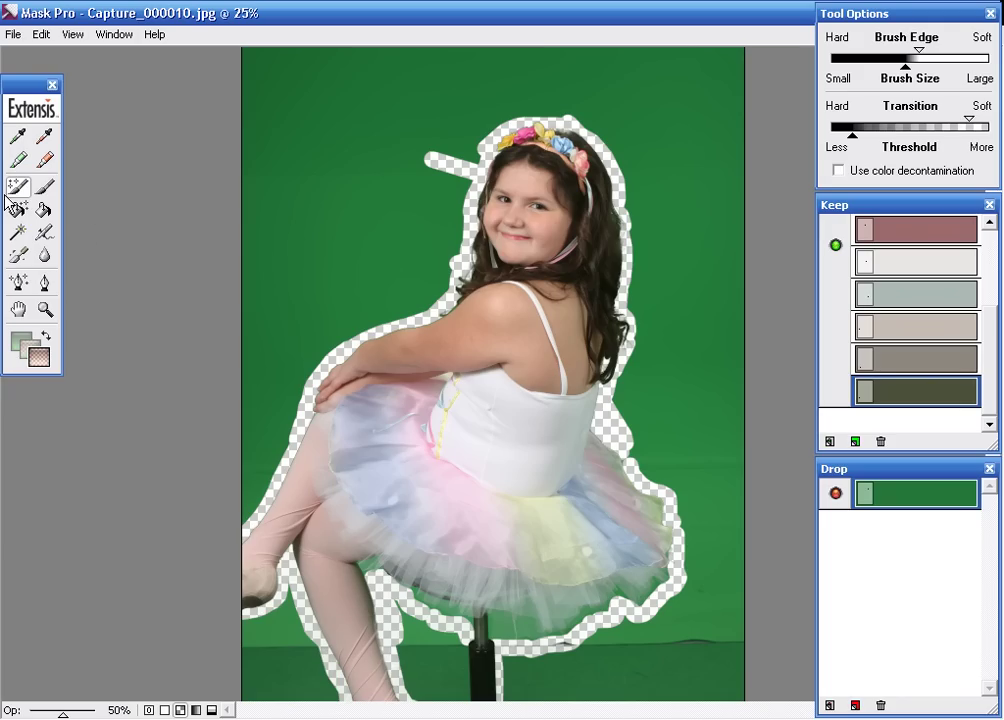
{"action": "left_click", "coordinate": [44, 283]}
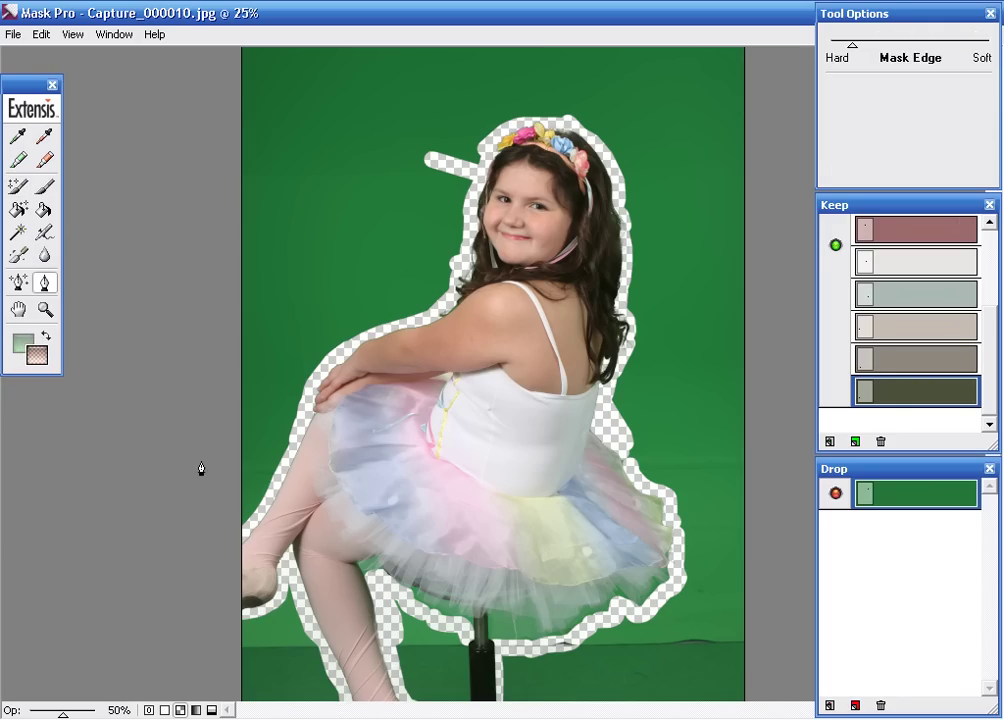
- Trace a closed Pen path along the leg, arm and hair to the headband, cutting away the left green
{"action": "left_click", "coordinate": [311, 441], "text": "ctrl"}
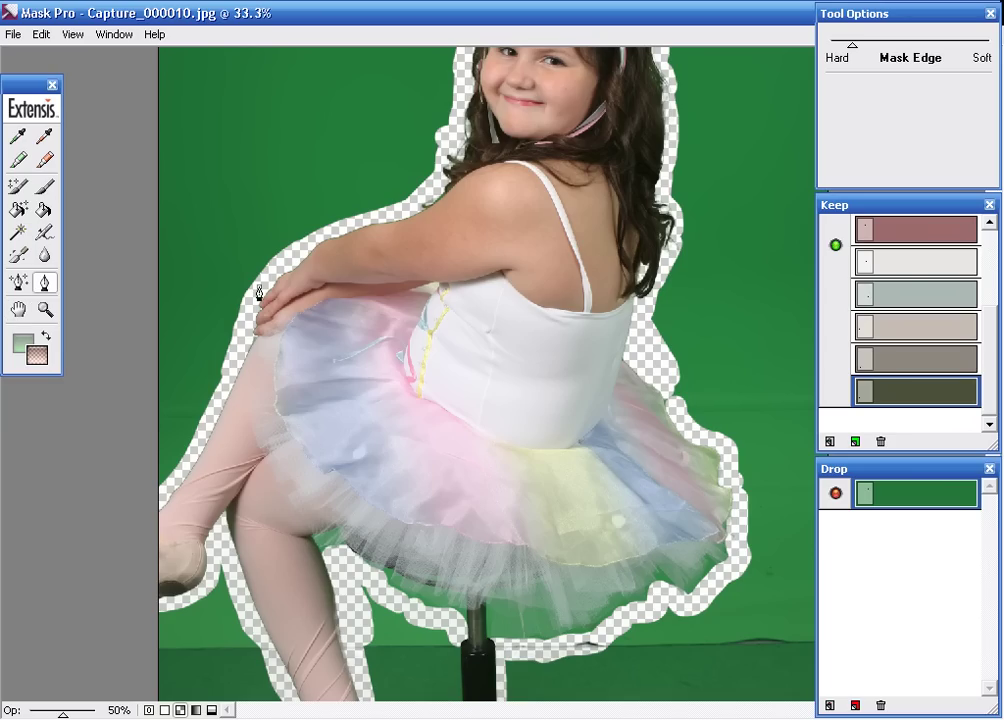
{"action": "left_click", "coordinate": [228, 388]}
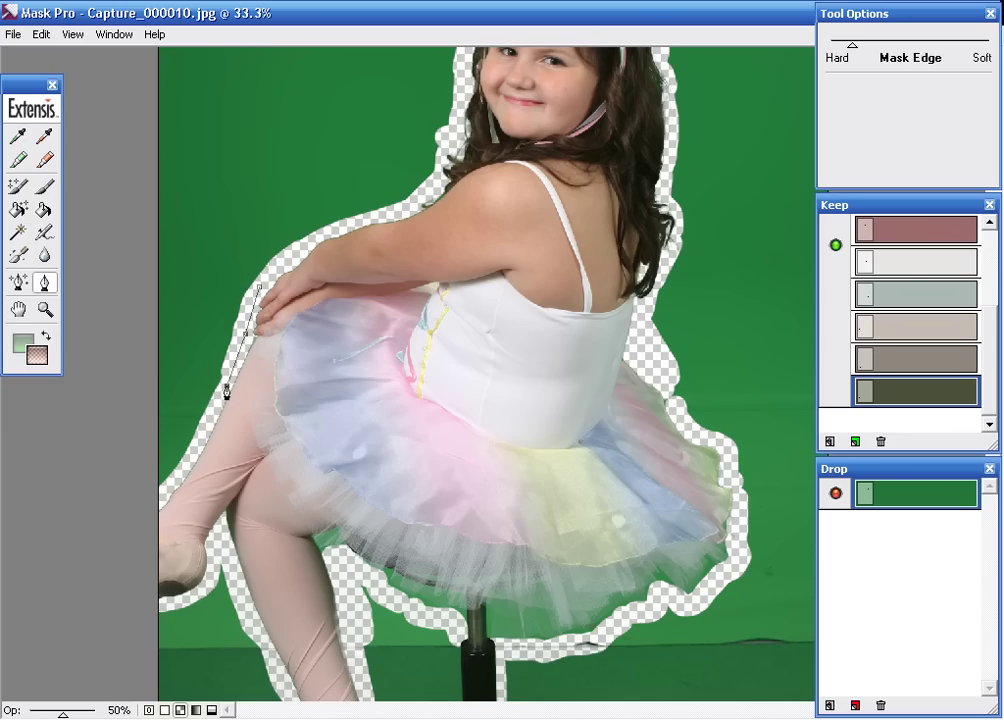
{"action": "left_click", "coordinate": [201, 440]}
{"action": "scroll", "coordinate": [99, 246], "scroll_direction": "up", "scroll_amount": 3}
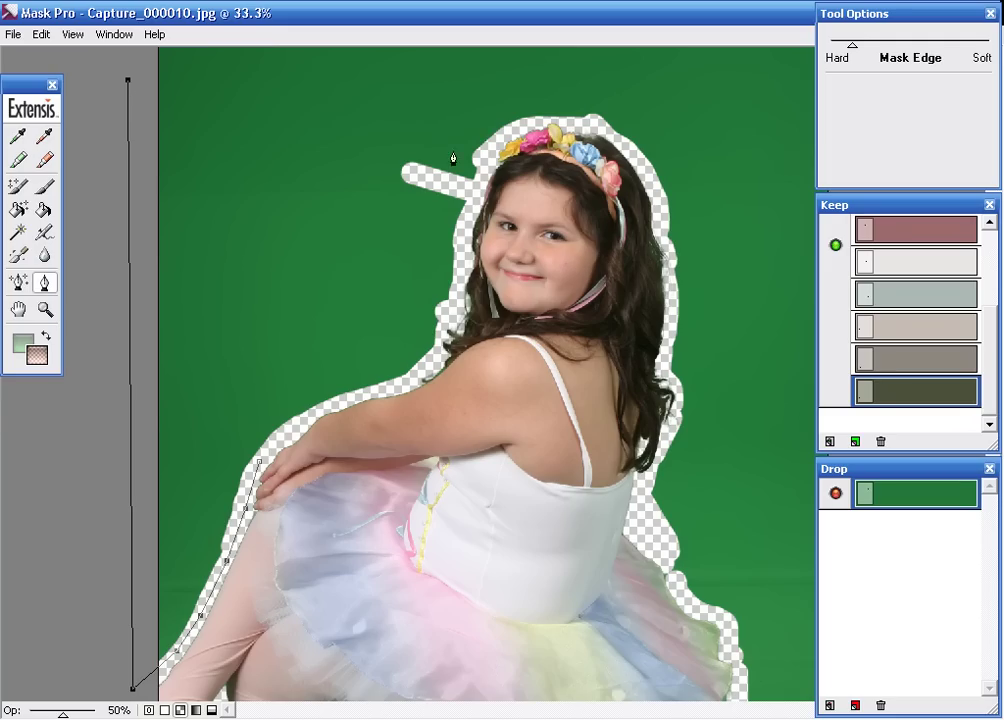
{"action": "left_click", "coordinate": [486, 141]}
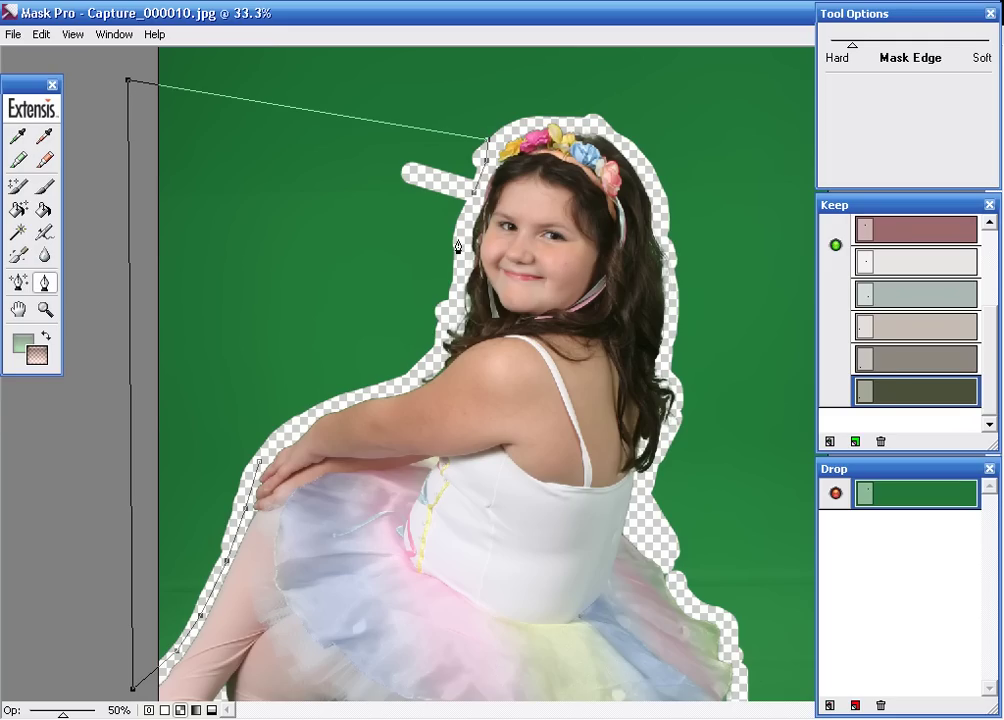
{"action": "left_click", "coordinate": [438, 350]}
{"action": "left_click", "coordinate": [336, 408]}
{"action": "left_click", "coordinate": [299, 422]}
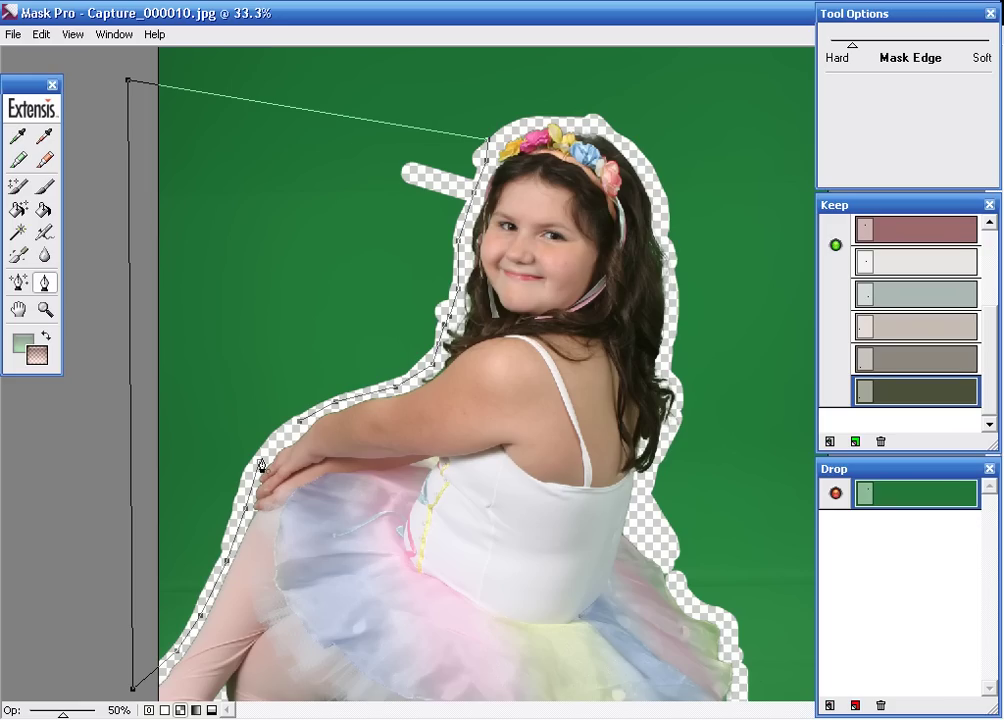
{"action": "left_click", "coordinate": [259, 466]}
{"action": "left_click", "coordinate": [340, 225]}
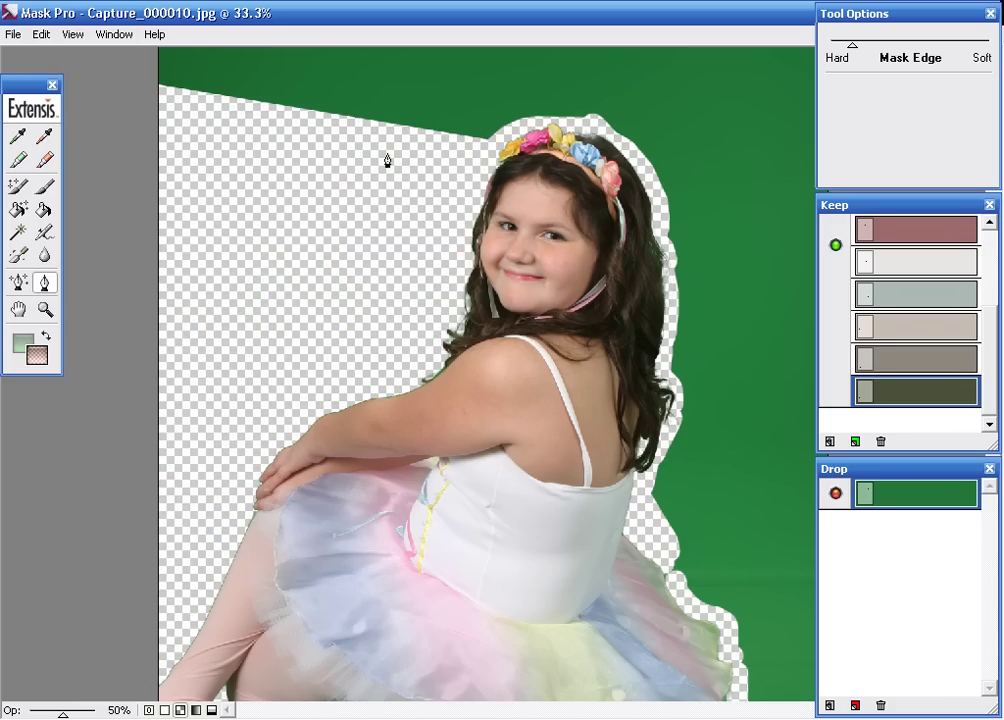
{"action": "key", "text": "ctrl+minus"}
{"action": "key", "text": "ctrl+minus"}
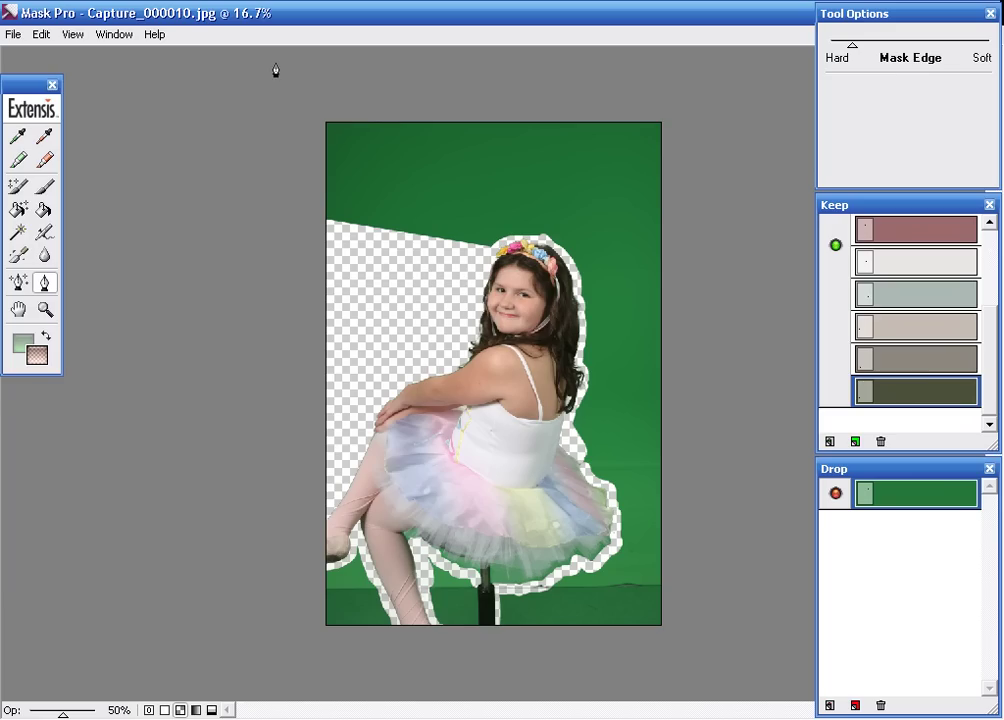
- Close a Pen path from beyond the top-right corner along the hair to clear the top green
{"action": "left_click", "coordinate": [766, 104]}
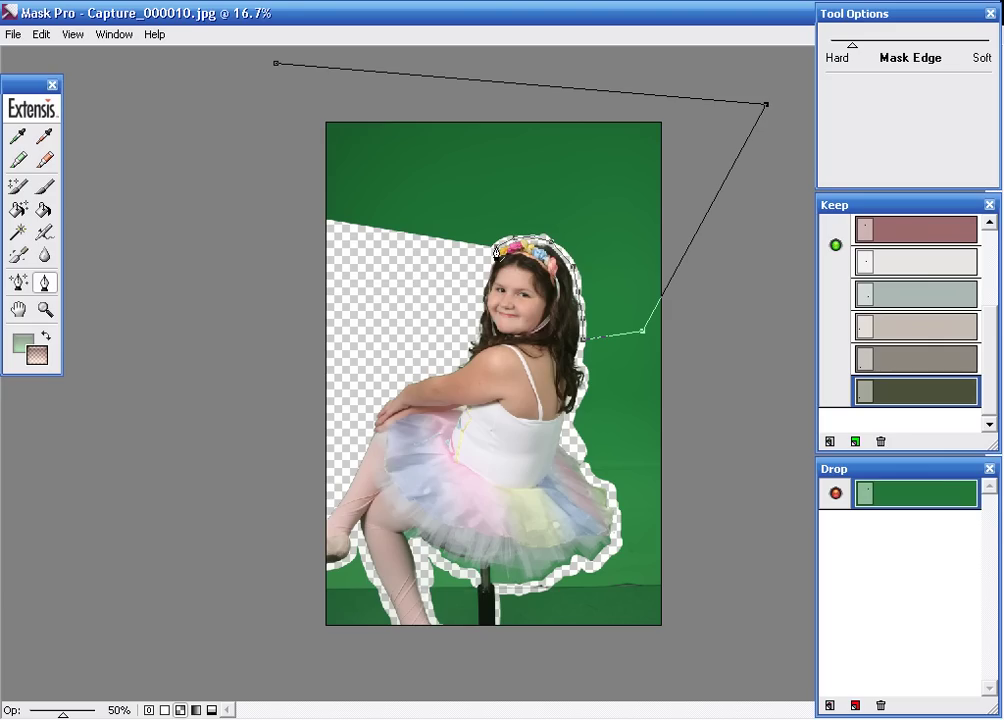
{"action": "left_click", "coordinate": [251, 264]}
{"action": "left_click", "coordinate": [277, 65]}
{"action": "left_click", "coordinate": [466, 177]}
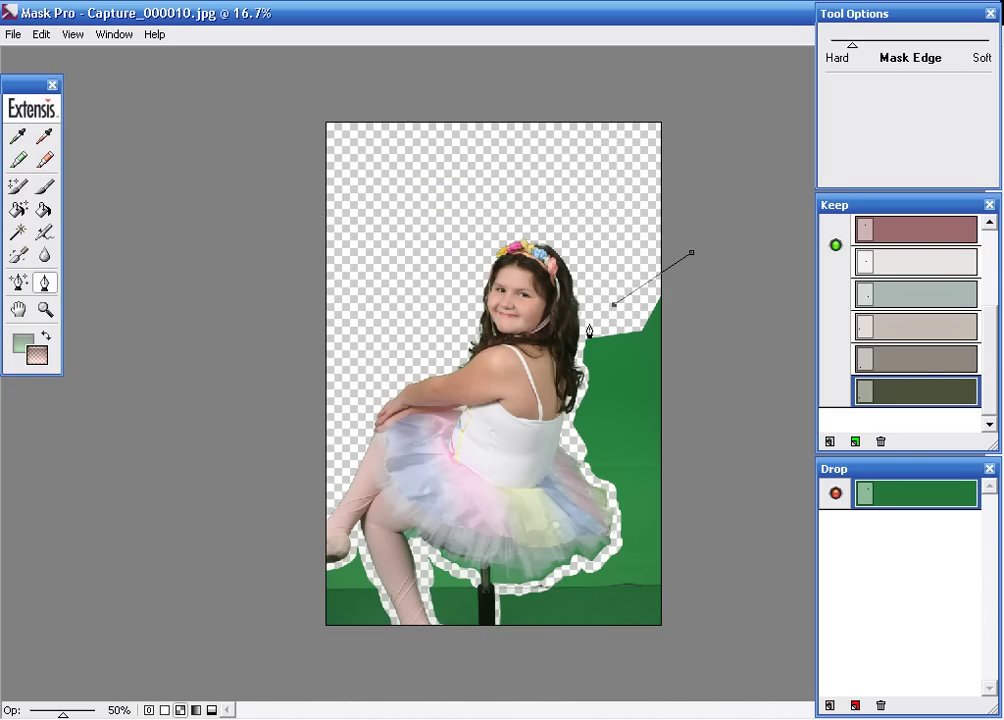
{"action": "left_click", "coordinate": [614, 305]}
{"action": "left_click", "coordinate": [586, 342], "text": "ctrl"}
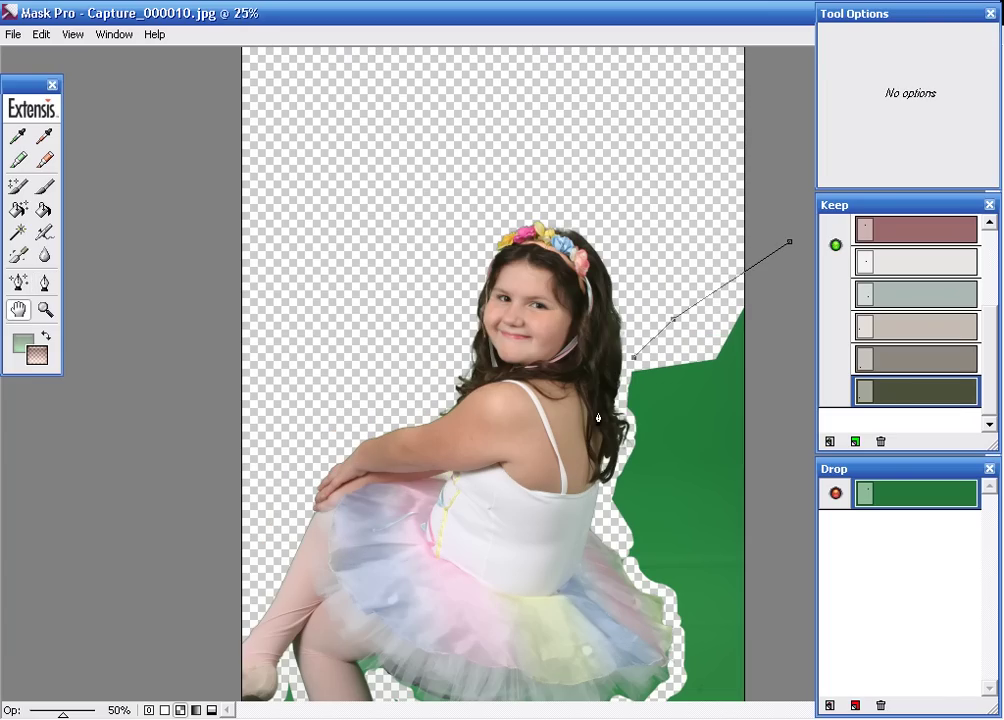
- Trace the right hair and tutu edge down to the stool and close the path beyond the bottom-right corner
{"action": "key", "text": "space"}
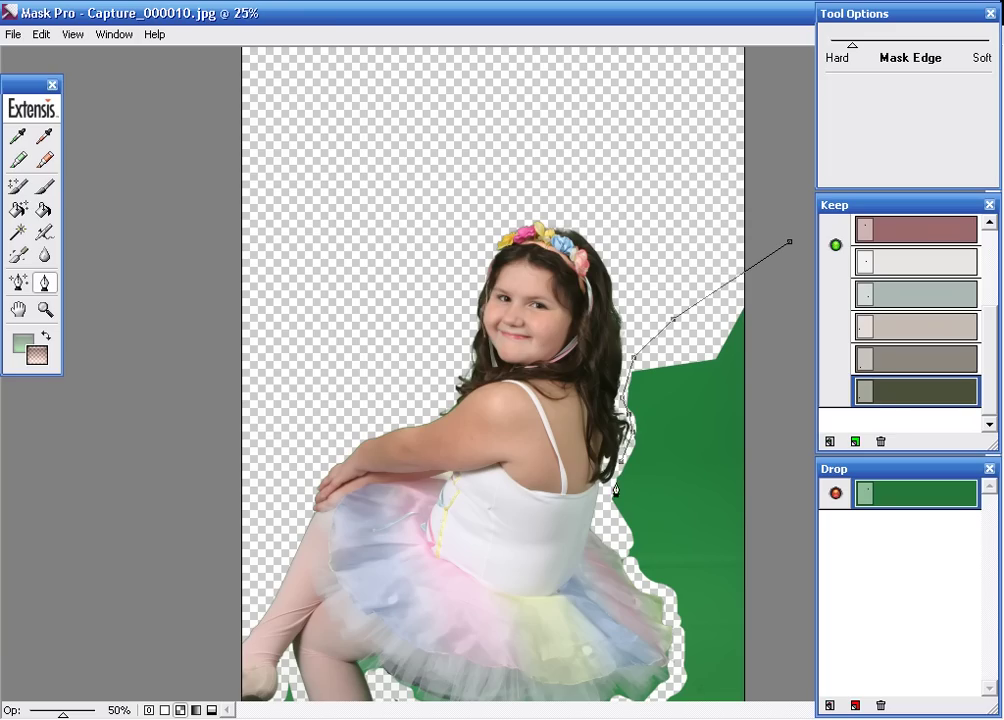
{"action": "left_click", "coordinate": [616, 537]}
{"action": "key", "text": "space"}
{"action": "left_click_drag", "start_coordinate": [670, 640], "coordinate": [679, 541]}
{"action": "left_click", "coordinate": [680, 540]}
{"action": "left_click", "coordinate": [673, 580]}
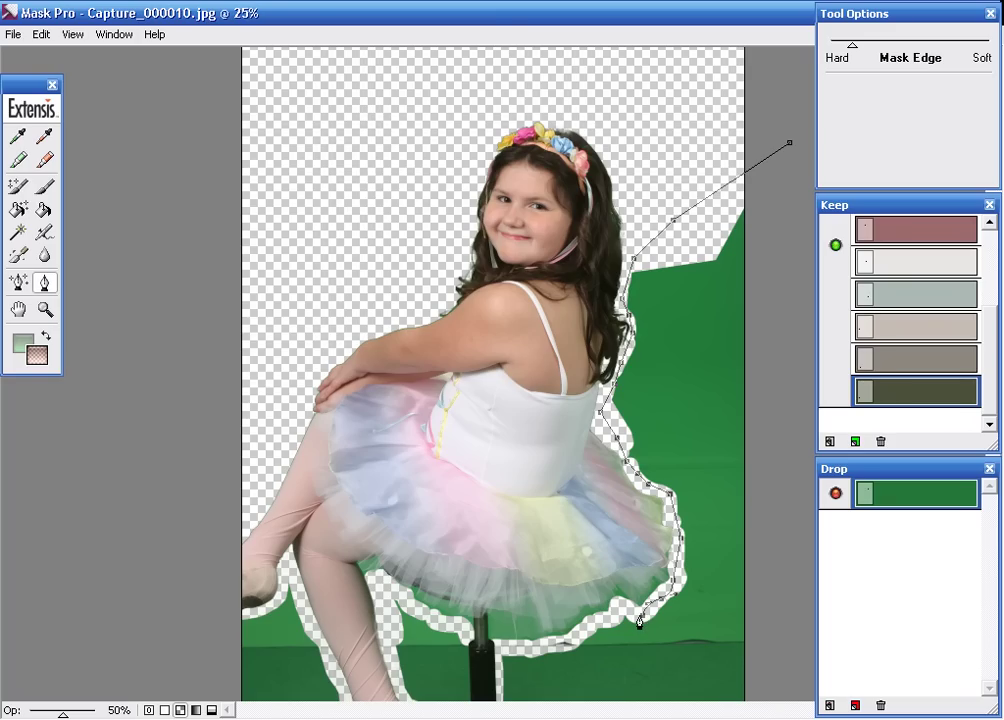
{"action": "left_click", "coordinate": [640, 619]}
{"action": "left_click", "coordinate": [520, 668], "text": "ctrl+alt"}
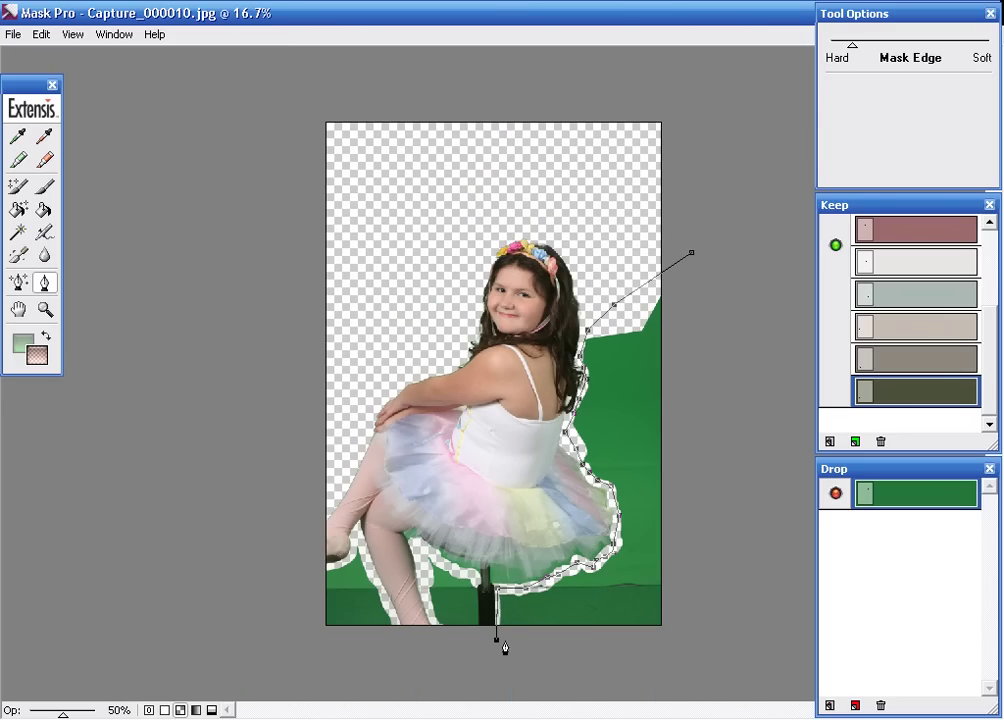
{"action": "left_click", "coordinate": [760, 659]}
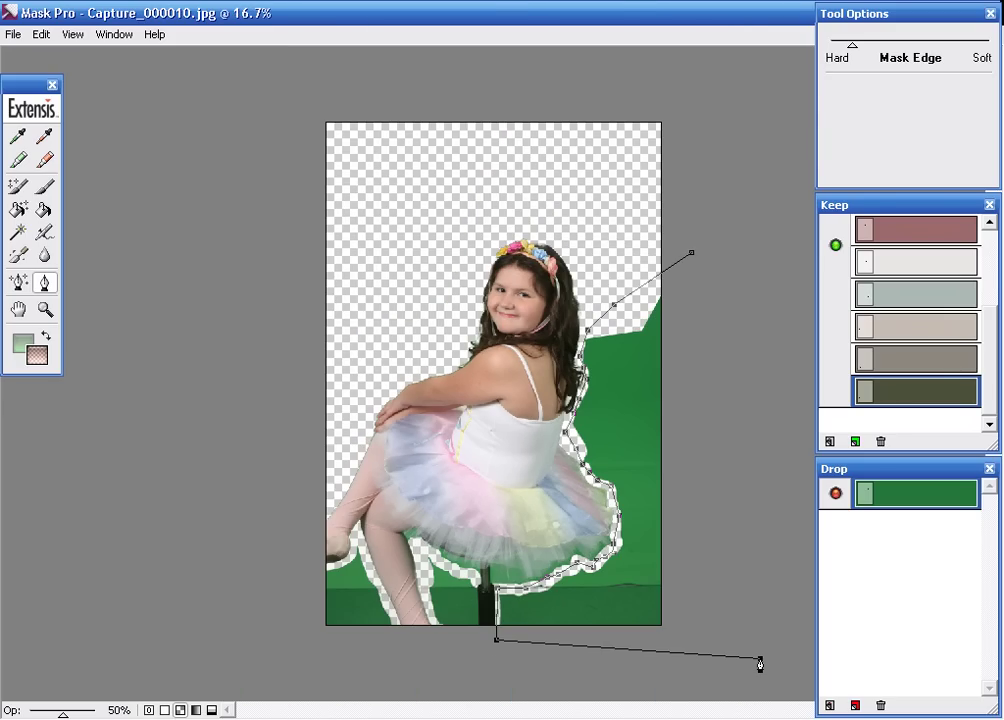
{"action": "left_click", "coordinate": [695, 256]}
{"action": "left_click", "coordinate": [648, 370]}
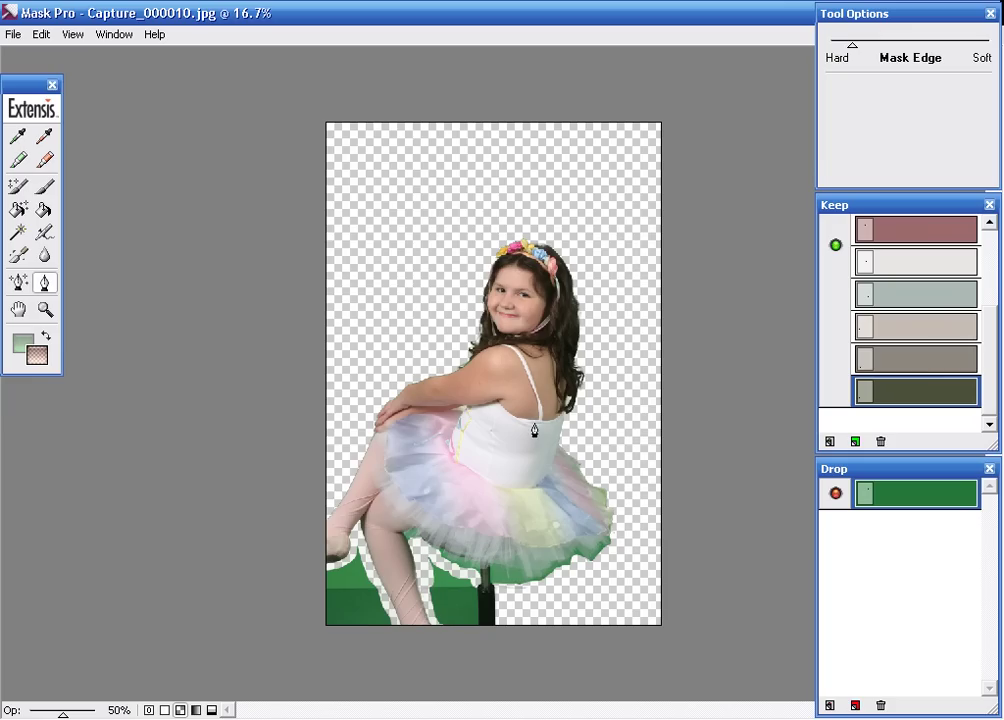
- Start a path in the green gap below the tutu, running along the hem and down the stool post
{"action": "left_click_drag", "start_coordinate": [370, 506], "coordinate": [527, 598]}
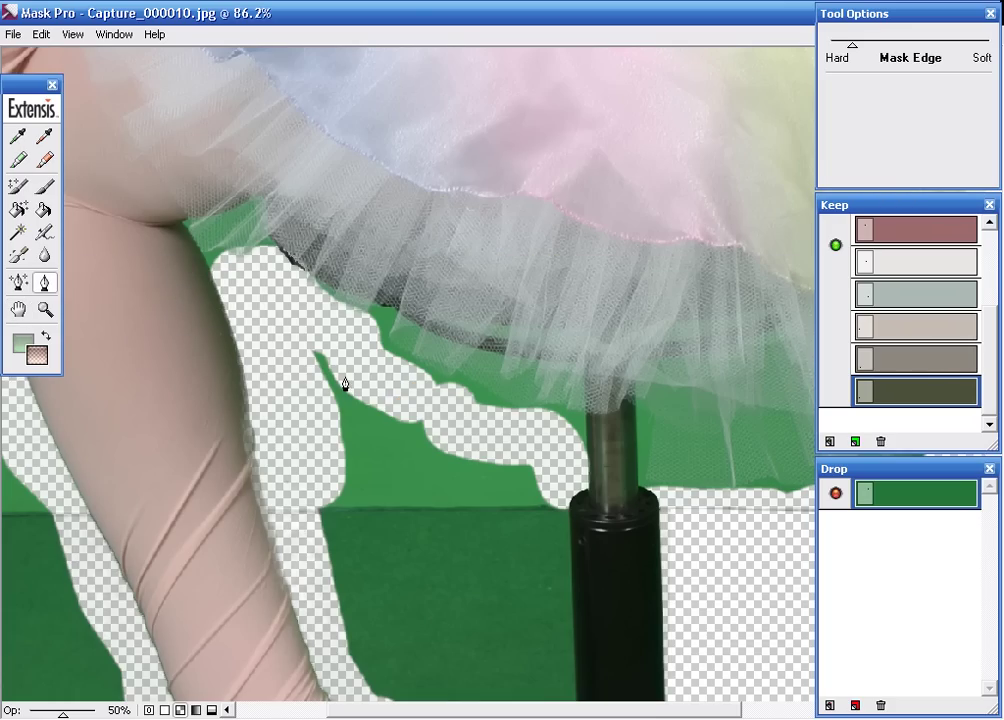
{"action": "left_click", "coordinate": [296, 318]}
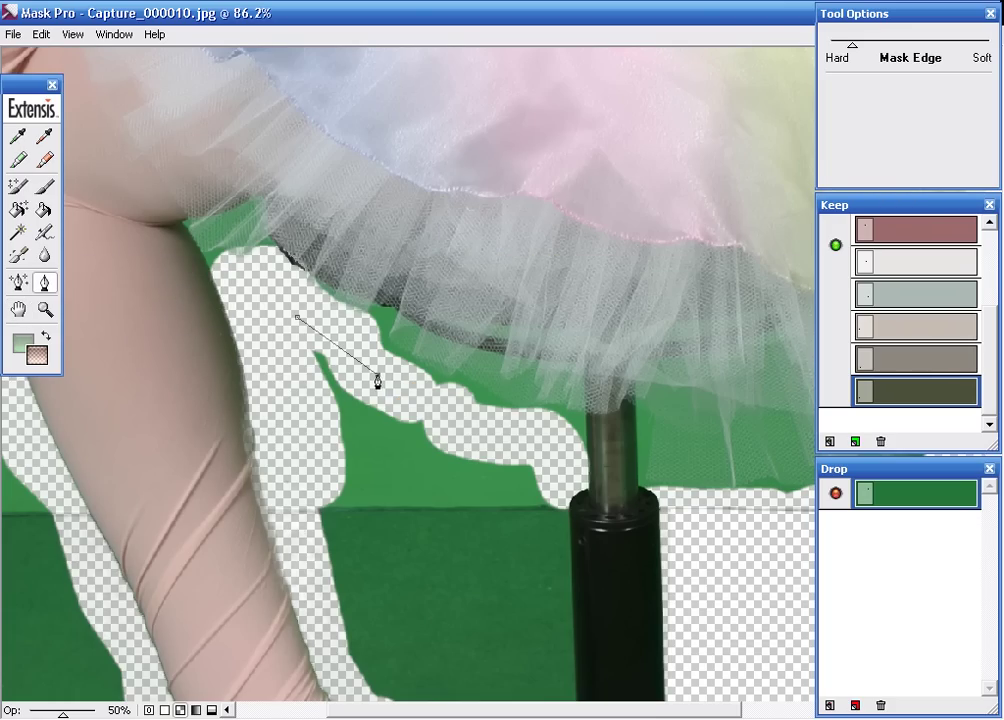
{"action": "left_click", "coordinate": [538, 455]}
{"action": "left_click", "coordinate": [570, 548]}
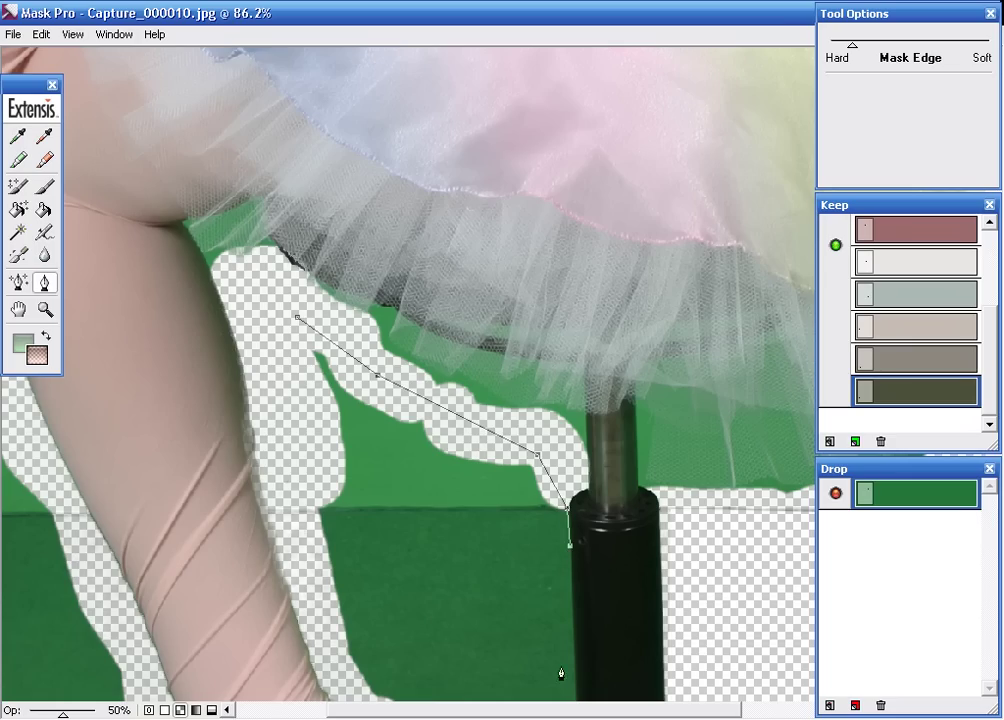
{"action": "left_click_drag", "start_coordinate": [578, 667], "coordinate": [578, 706]}
{"action": "left_click", "coordinate": [617, 656], "text": "alt"}
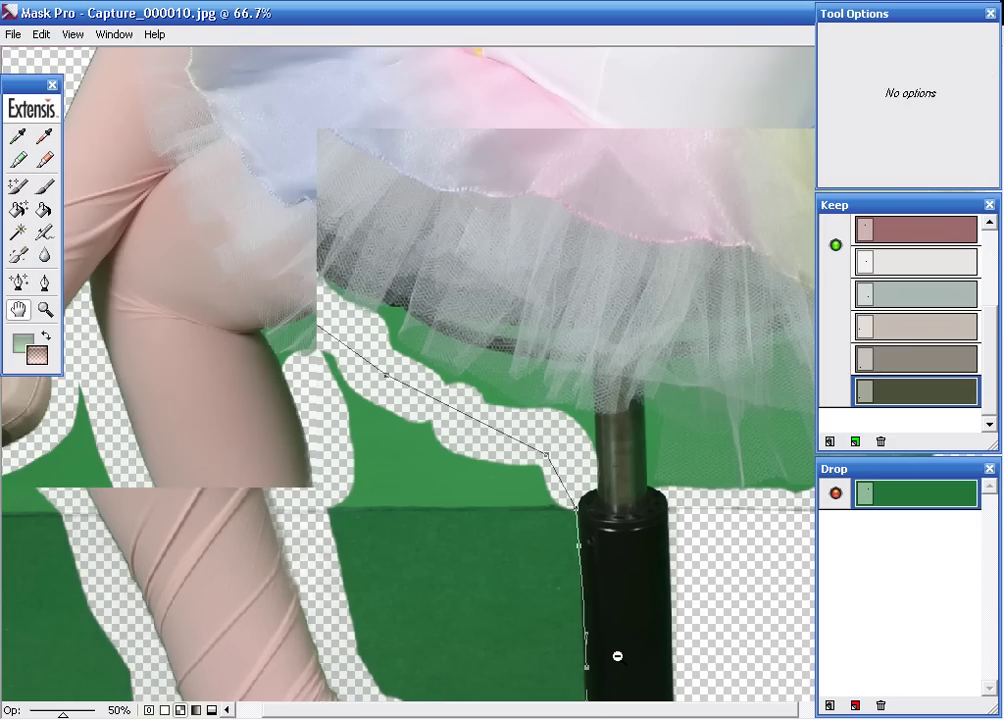
{"action": "left_click", "coordinate": [477, 668], "text": "alt"}
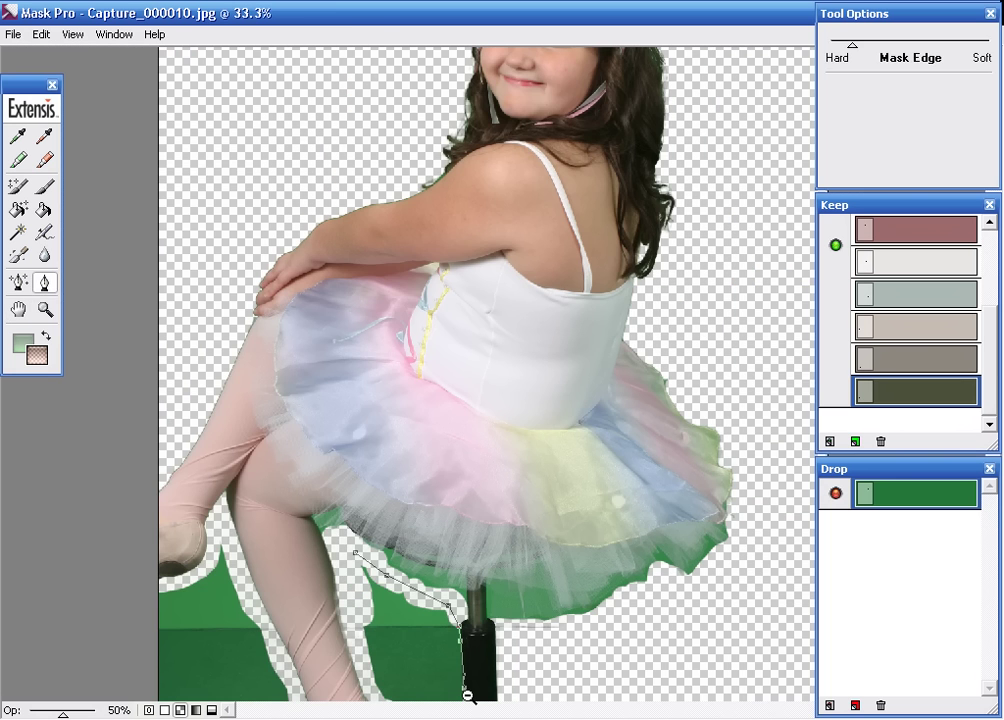
{"action": "left_click", "coordinate": [466, 692], "text": "alt"}
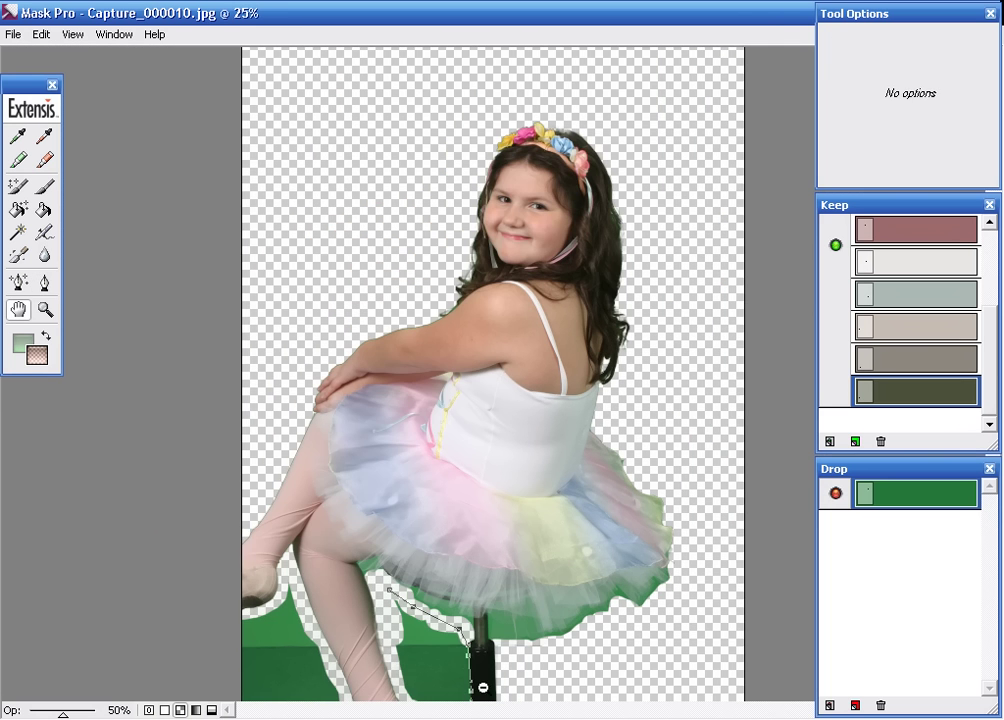
{"action": "left_click", "coordinate": [482, 685], "text": "alt"}
{"action": "key", "text": "p"}
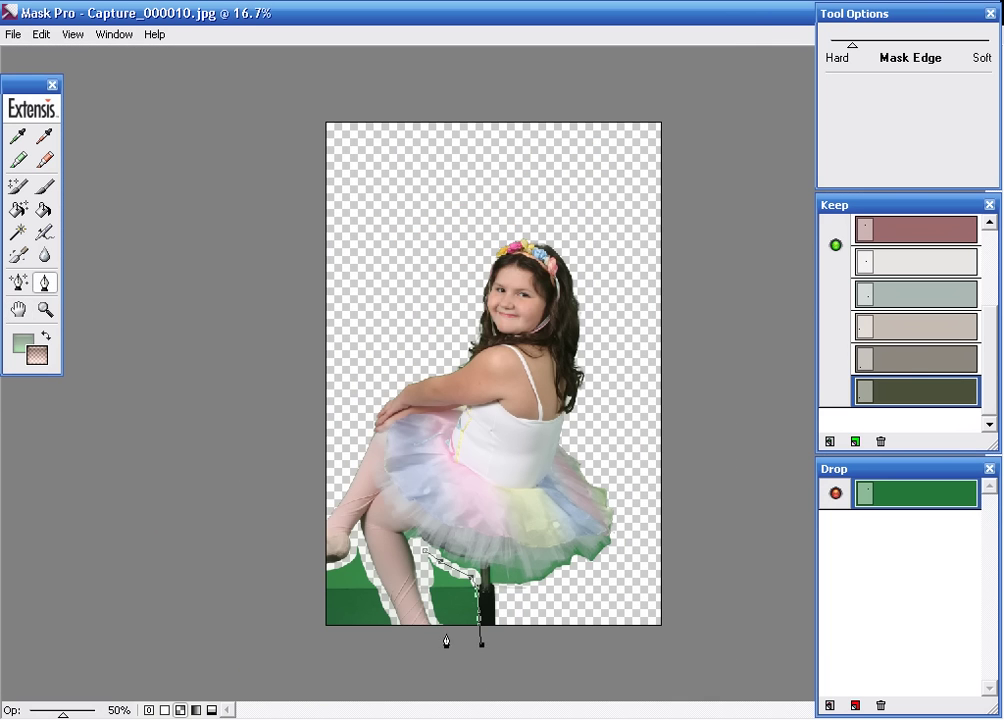
- Outline the leftover green patch past the foot, knee and calf, and close the path to cut it out
{"action": "left_click", "coordinate": [437, 630]}
{"action": "left_click", "coordinate": [377, 582], "text": "ctrl"}
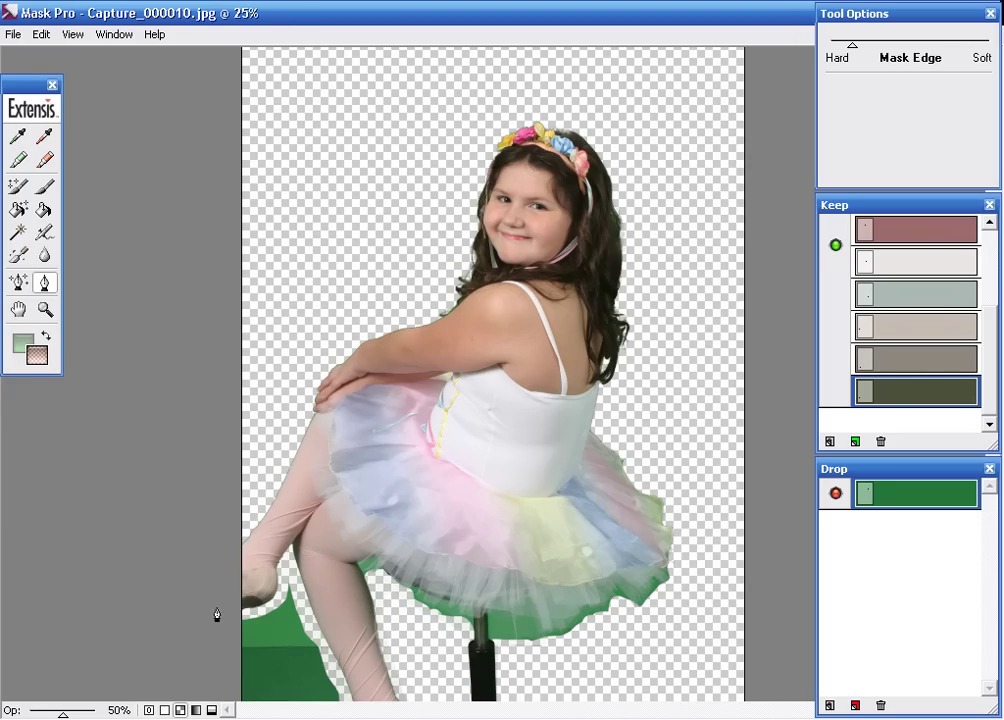
{"action": "left_click", "coordinate": [217, 607]}
{"action": "left_click", "coordinate": [287, 566]}
{"action": "left_click", "coordinate": [301, 607]}
{"action": "key", "text": "space"}
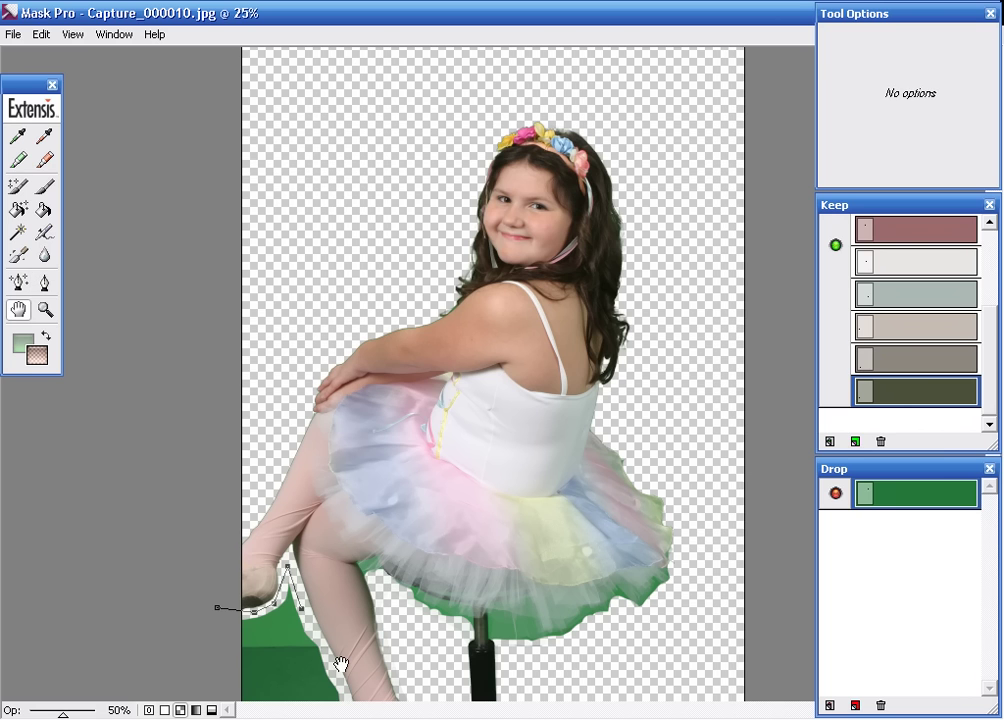
{"action": "left_click", "coordinate": [349, 650], "text": "ctrl+alt"}
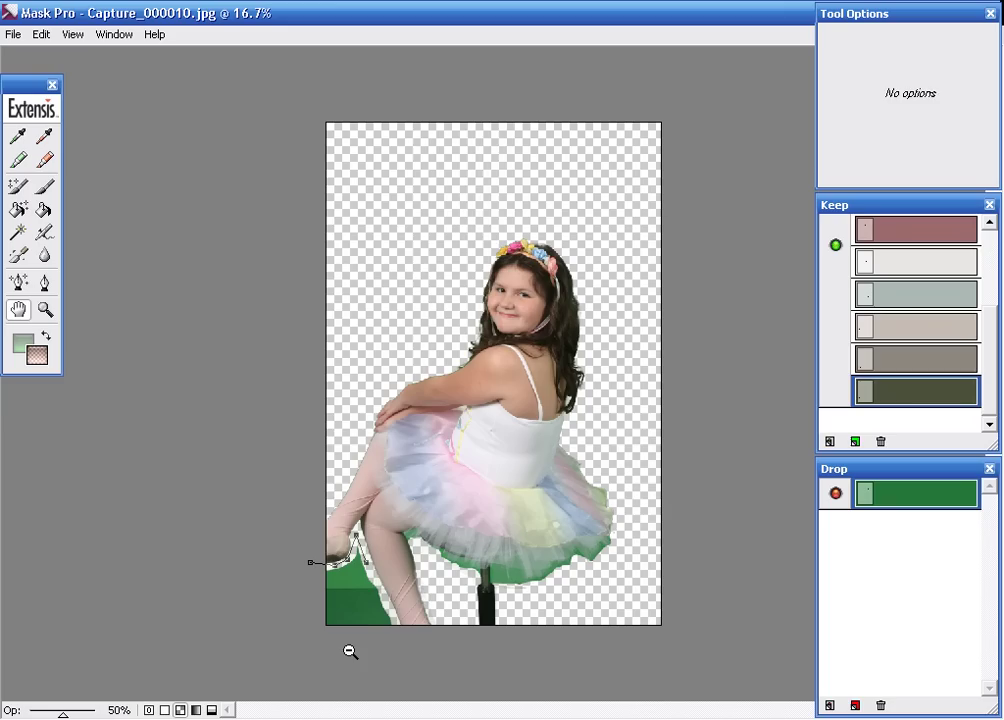
{"action": "left_click", "coordinate": [400, 637]}
{"action": "left_click", "coordinate": [355, 640]}
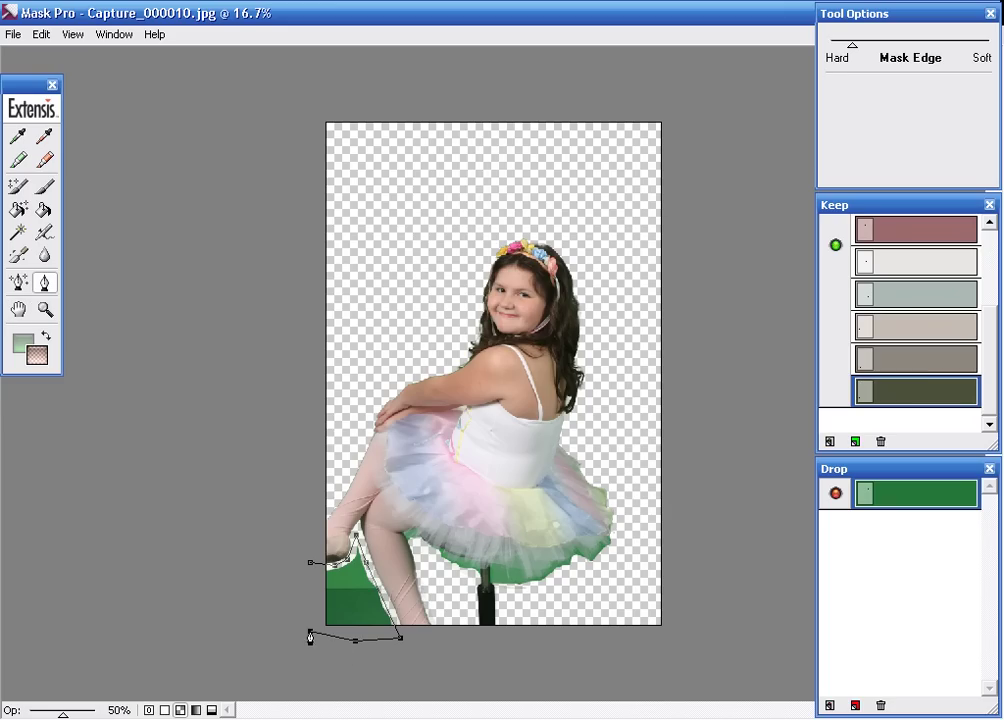
{"action": "left_click", "coordinate": [311, 566]}
{"action": "left_click", "coordinate": [361, 601]}
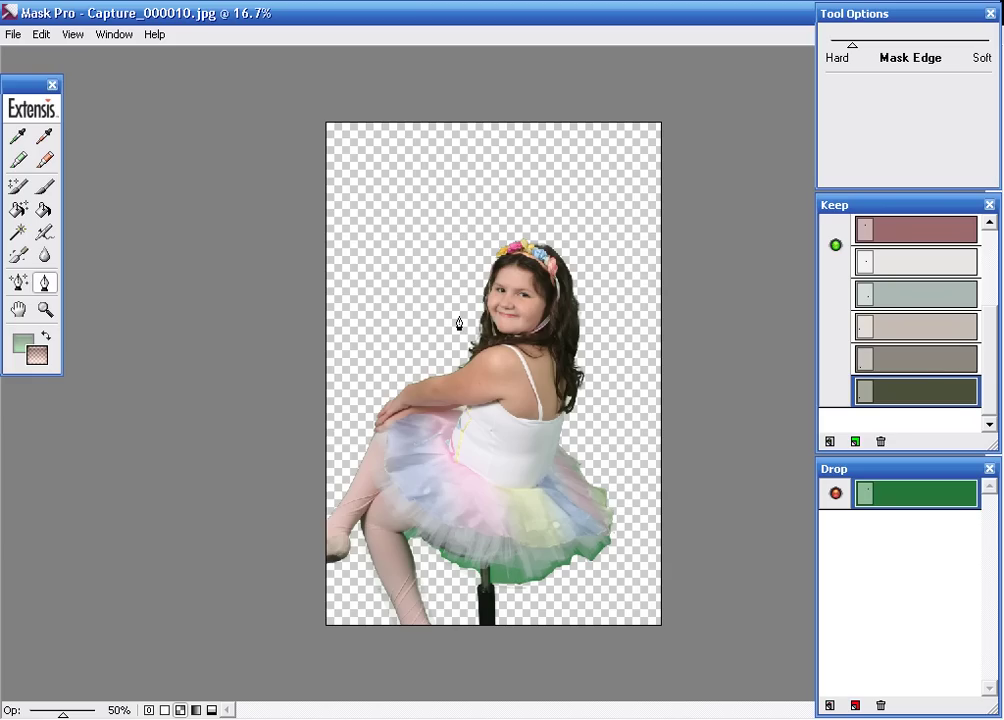
{"action": "left_click_drag", "start_coordinate": [370, 381], "coordinate": [690, 630]}
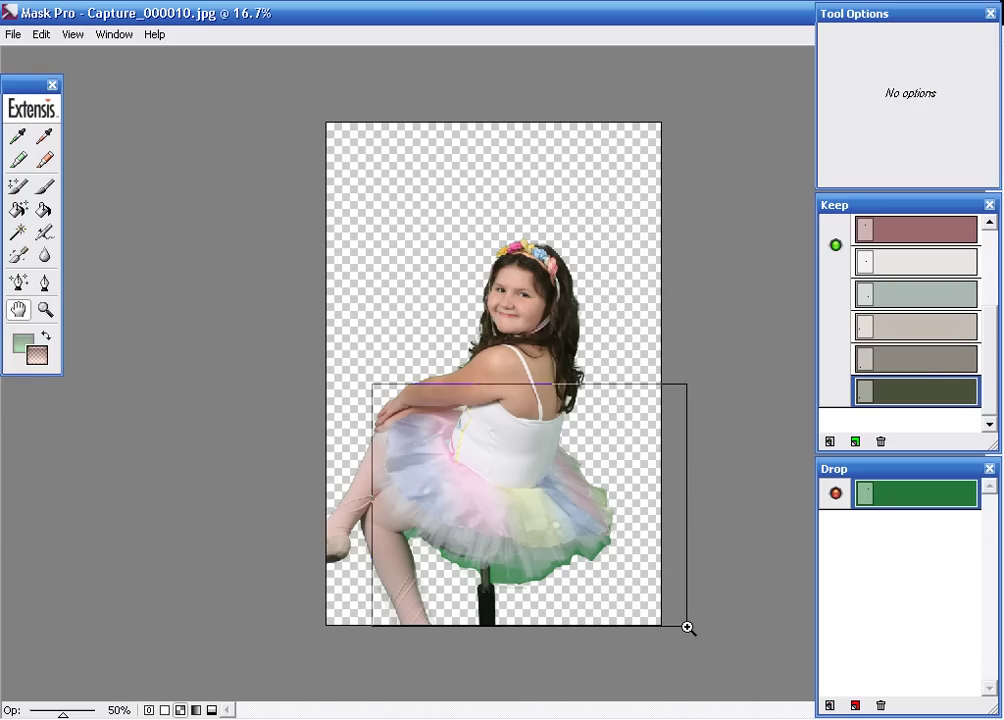
- Zoom into the tutu hem and delete all saved Keep and Drop colours
{"action": "left_click", "coordinate": [531, 523]}
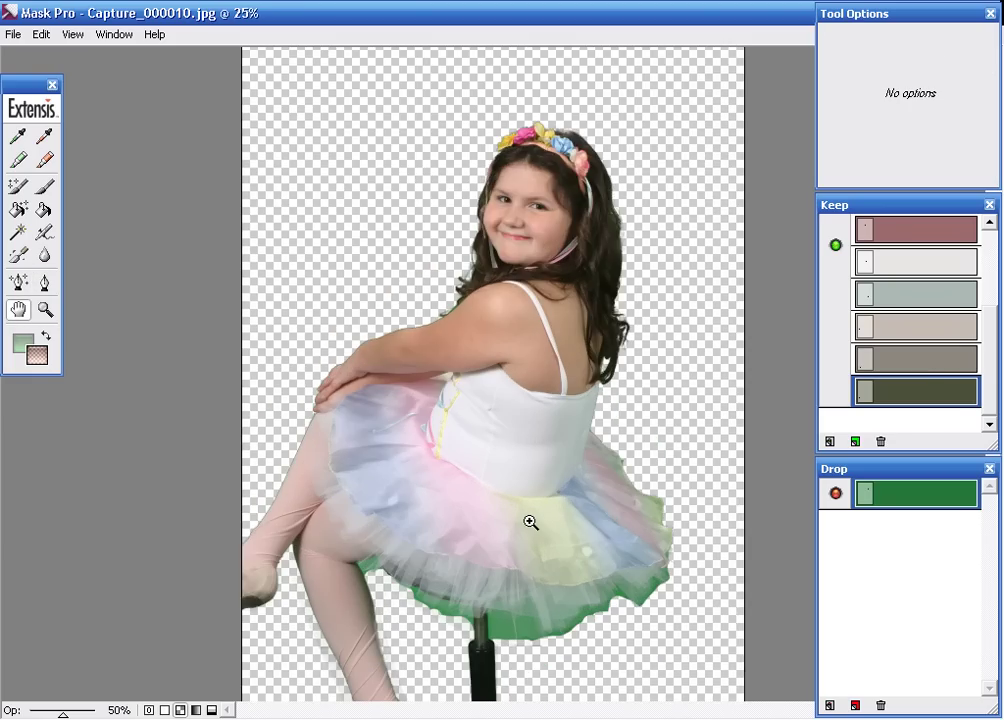
{"action": "left_click", "coordinate": [531, 540]}
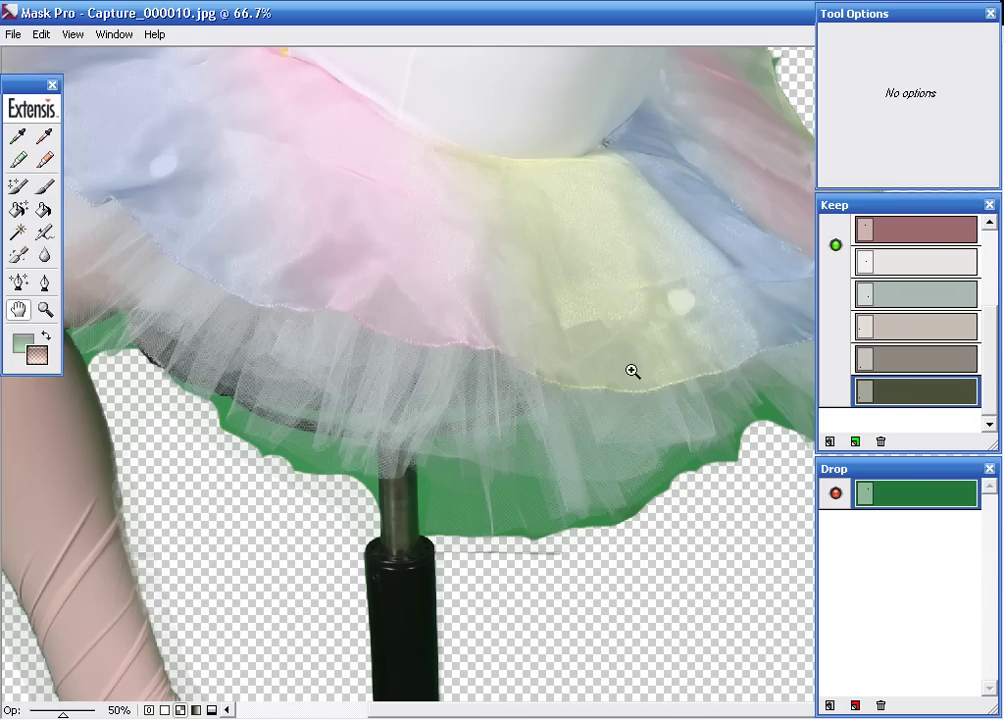
{"action": "left_click", "coordinate": [632, 372]}
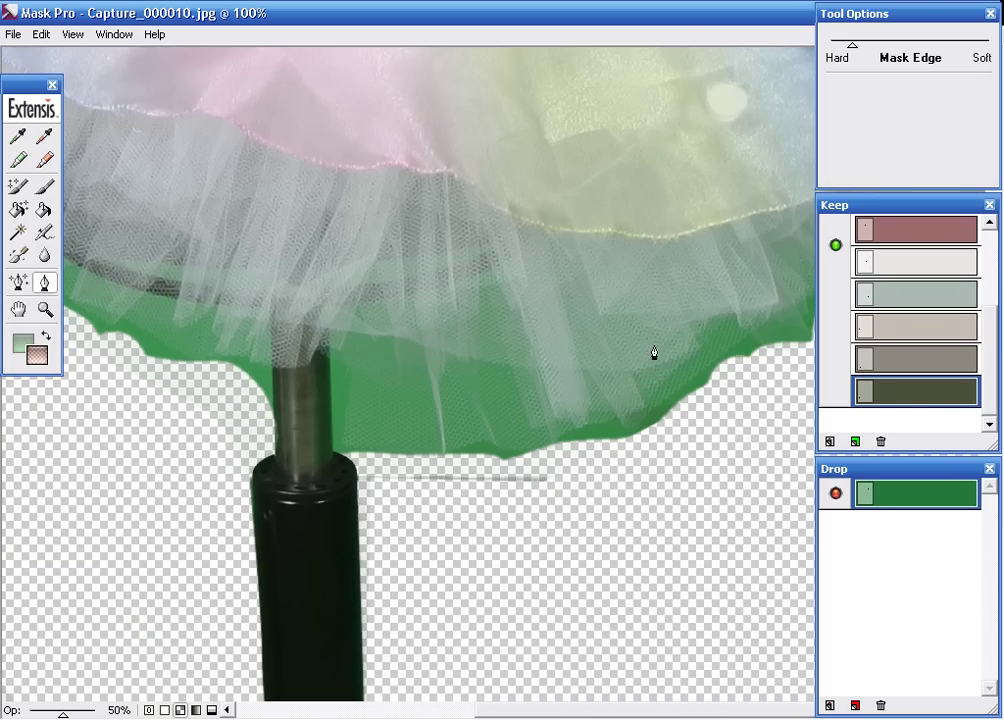
{"action": "left_click", "coordinate": [882, 442], "text": "alt"}
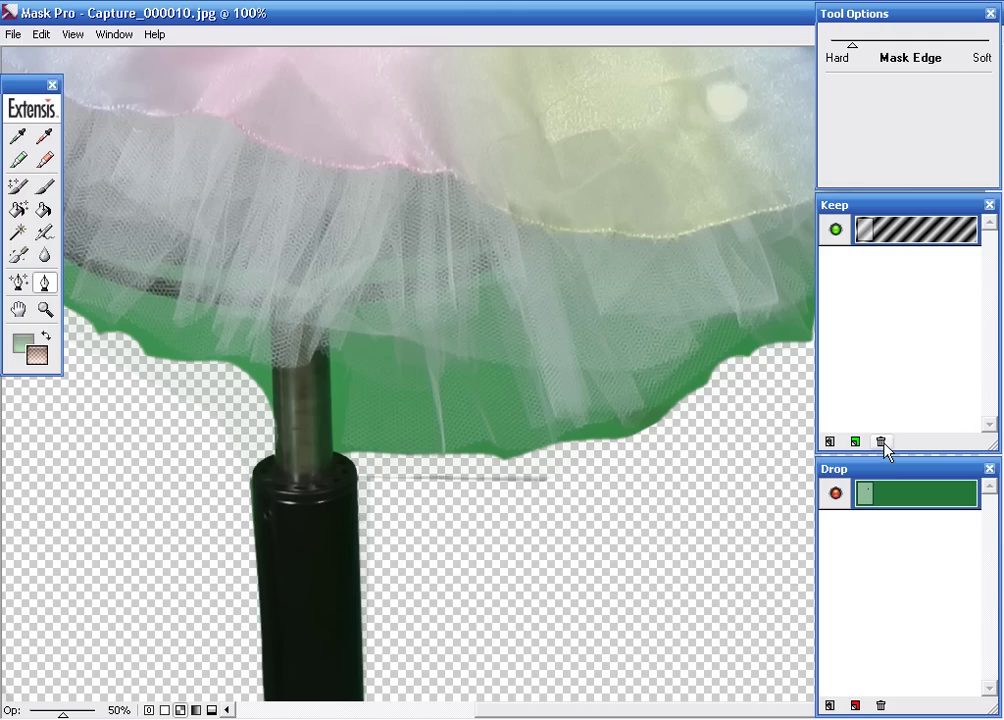
{"action": "left_click", "coordinate": [882, 706]}
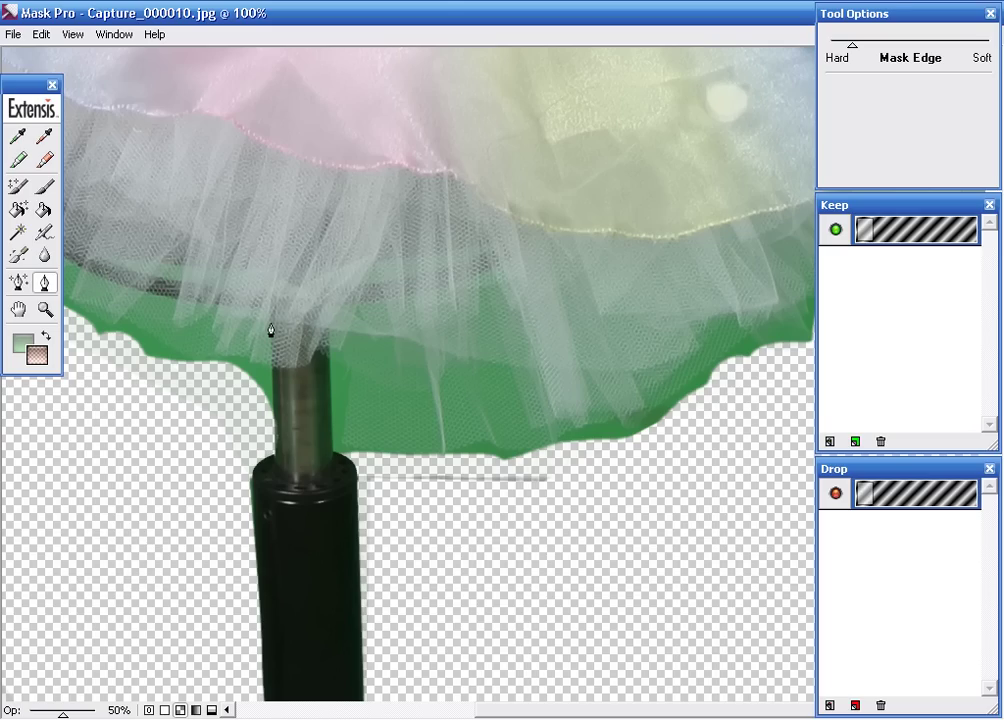
- Magnify the wavy green fringe and mesh beneath the tulle beside the leg
{"action": "left_click_drag", "start_coordinate": [291, 218], "coordinate": [82, 372]}
{"action": "left_click", "coordinate": [159, 325]}
{"action": "left_click", "coordinate": [330, 300]}
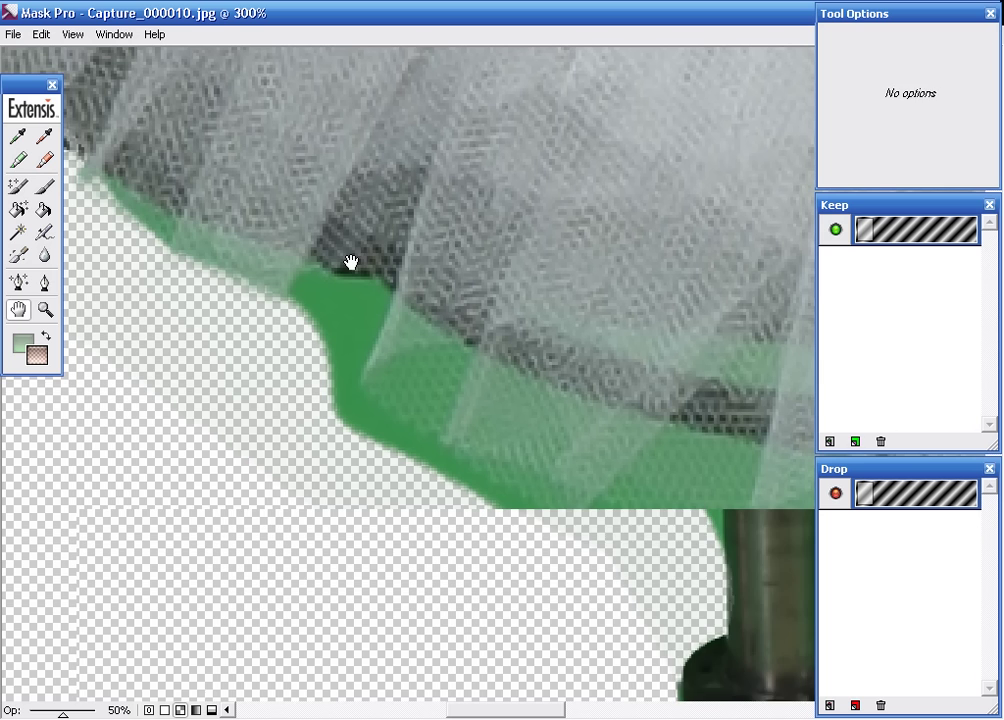
{"action": "left_click_drag", "start_coordinate": [253, 253], "coordinate": [188, 242]}
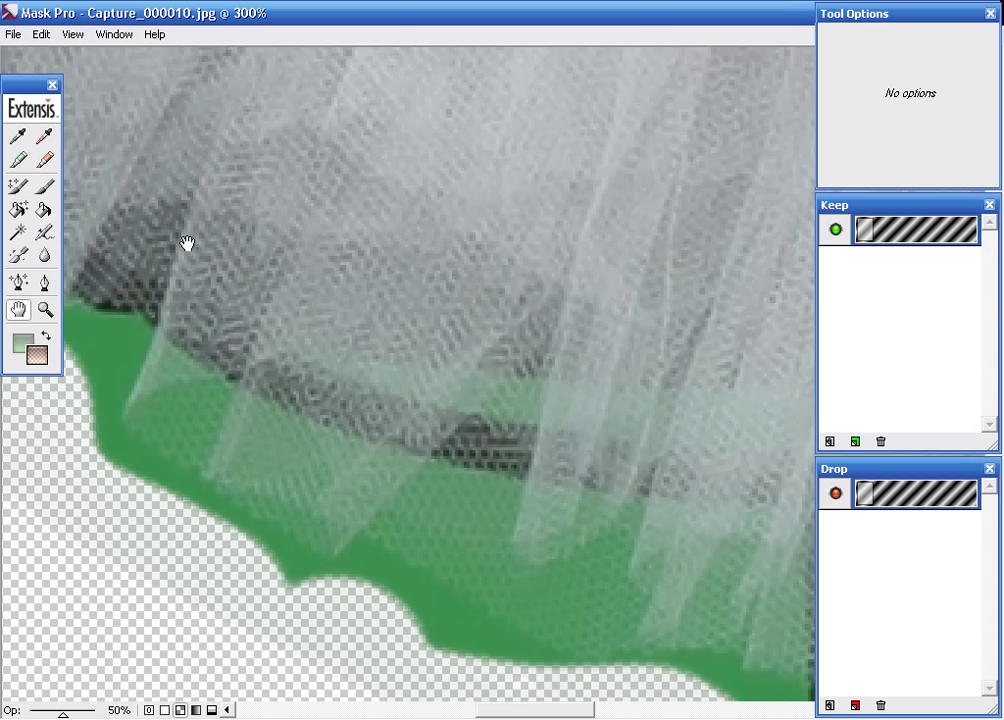
{"action": "left_click", "coordinate": [160, 323], "text": "ctrl"}
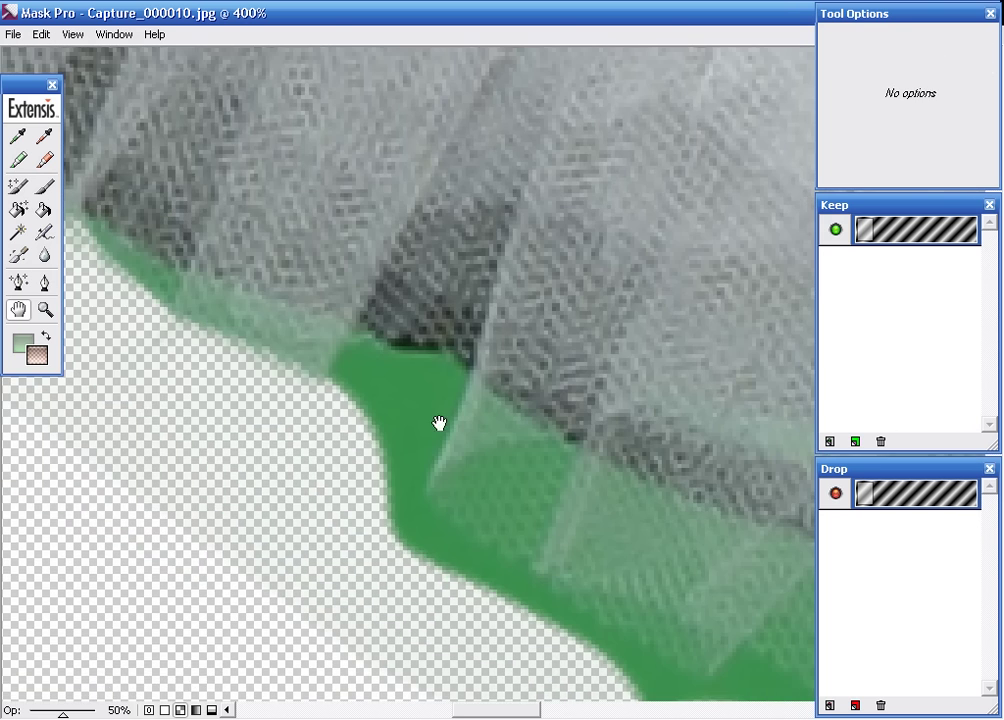
{"action": "mouse_move", "coordinate": [439, 424]}
{"action": "left_mouse_down"}
{"action": "mouse_move", "coordinate": [166, 220]}
{"action": "mouse_move", "coordinate": [457, 379]}
{"action": "mouse_move", "coordinate": [255, 253]}
{"action": "mouse_move", "coordinate": [255, 288]}
{"action": "left_mouse_up"}
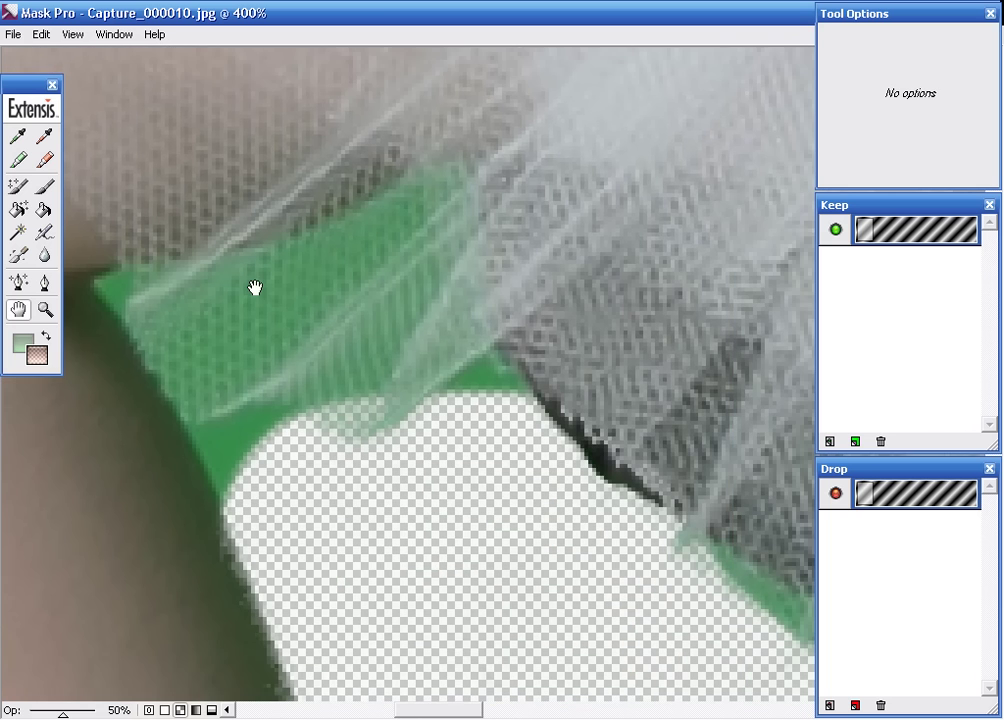
{"action": "left_click", "coordinate": [251, 285], "text": "ctrl"}
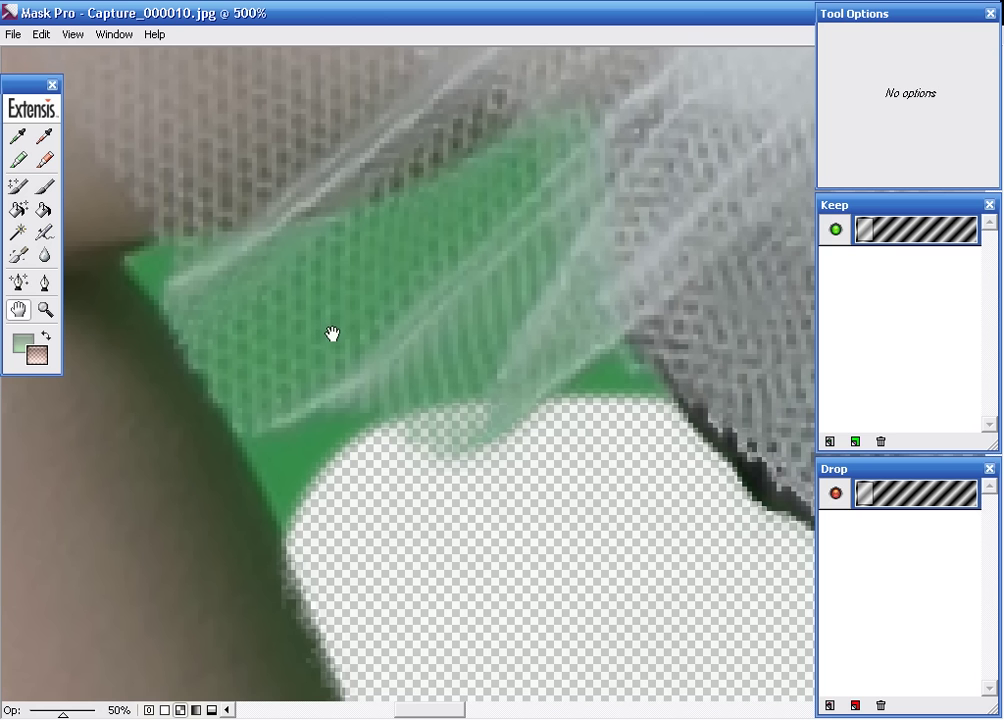
{"action": "key", "text": "p"}
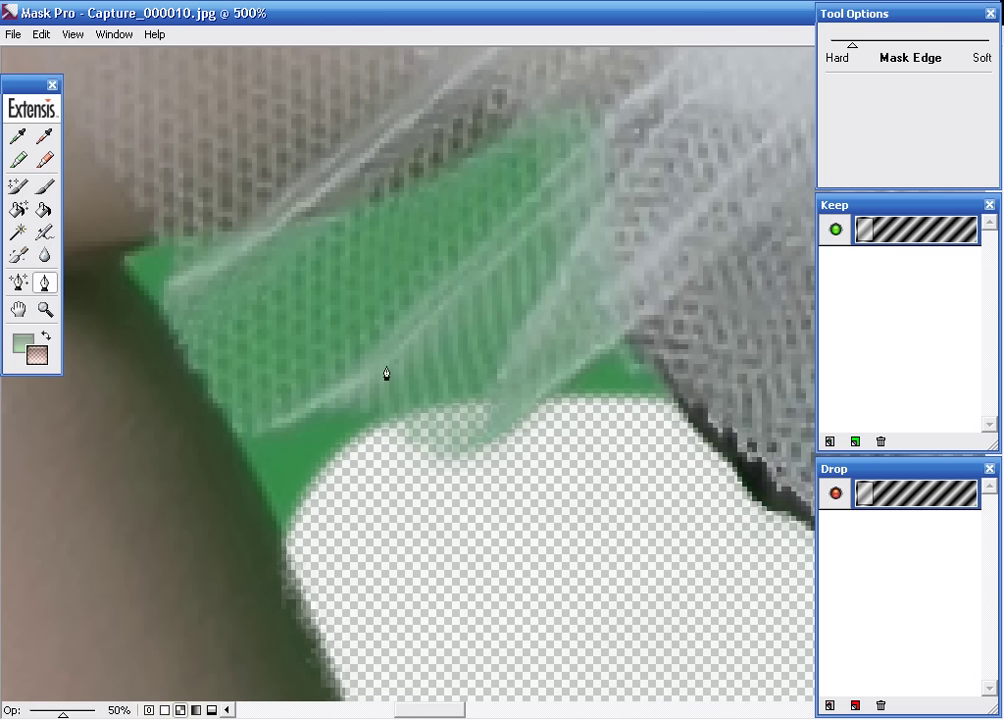
{"action": "left_click", "coordinate": [44, 136]}
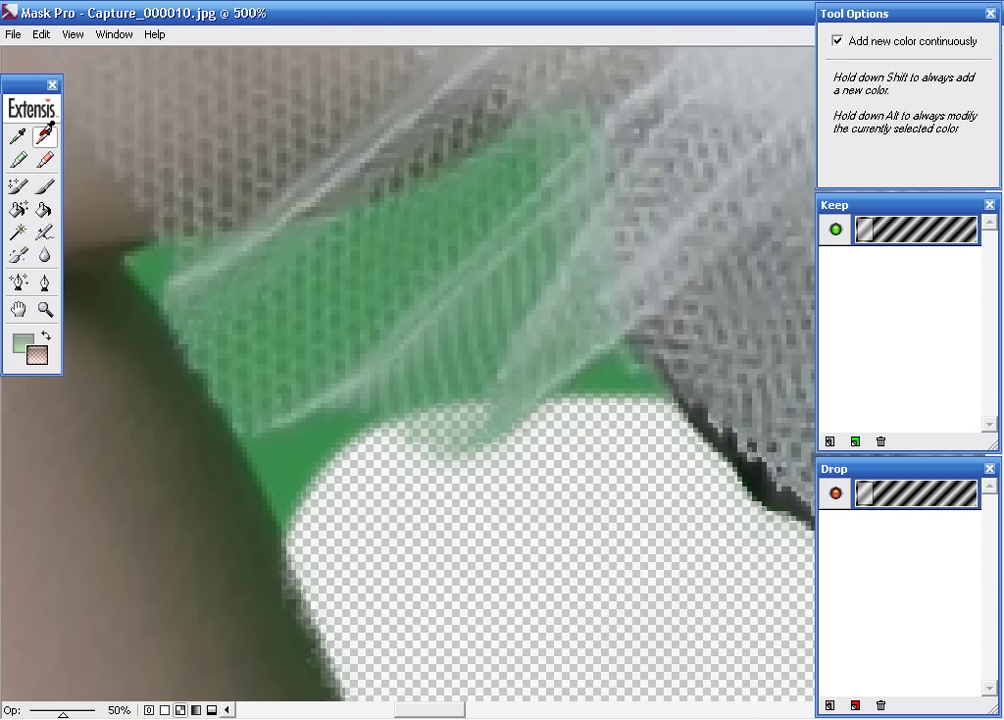
- Sample the green screen as the drop colour and two pale tulle greens as keep colours
{"action": "left_click", "coordinate": [266, 373], "text": "ctrl"}
{"action": "left_click_drag", "start_coordinate": [477, 403], "coordinate": [392, 392]}
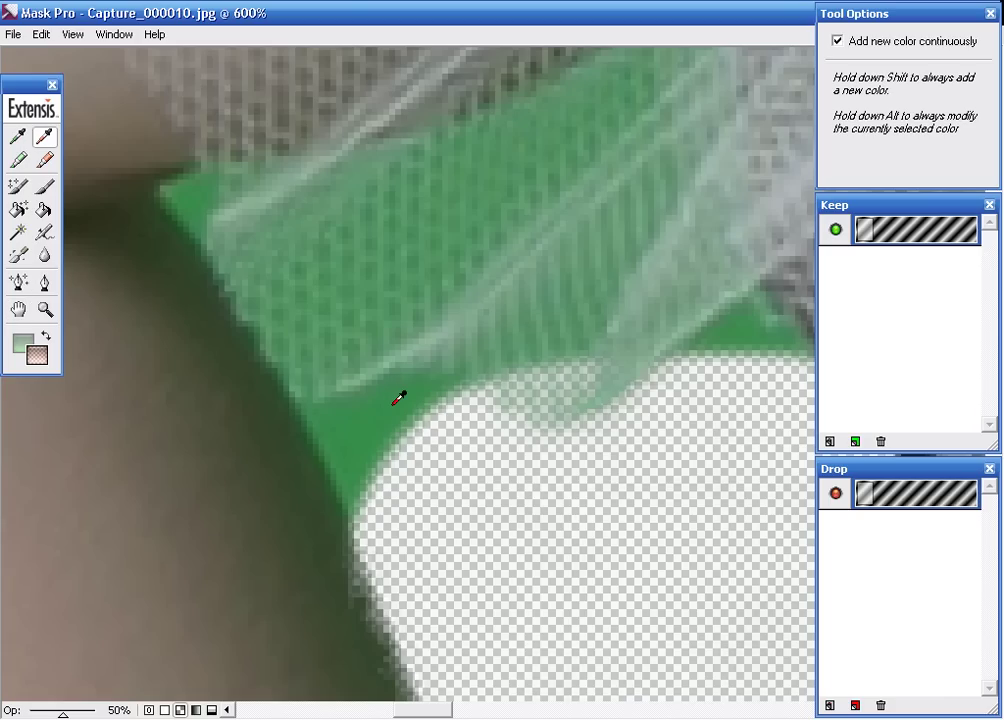
{"action": "left_click", "coordinate": [393, 403]}
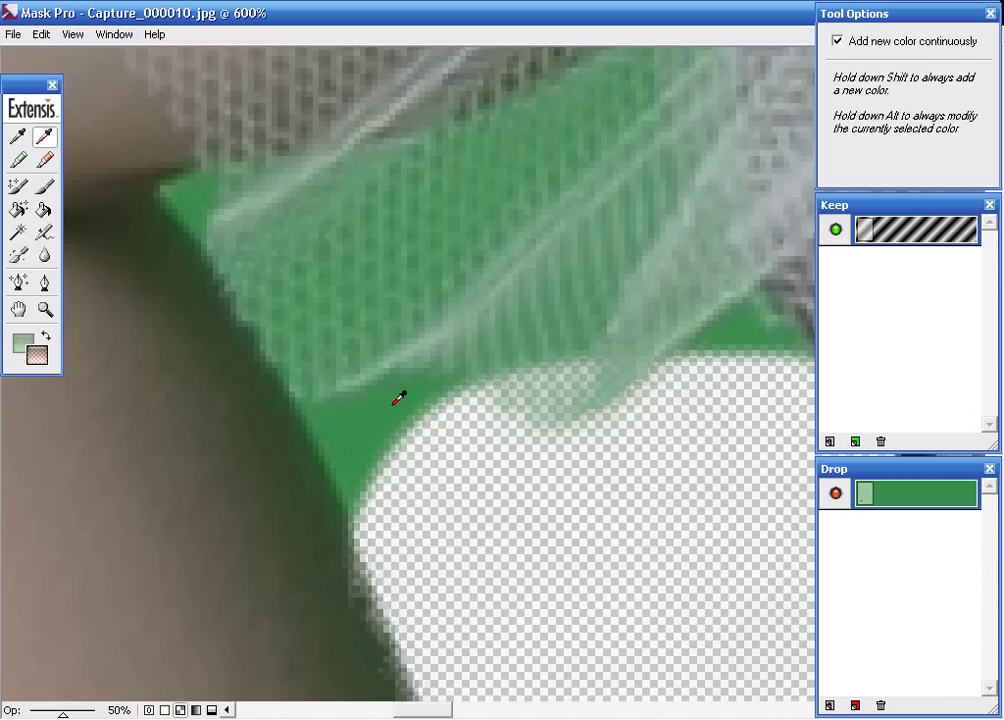
{"action": "left_click", "coordinate": [18, 136]}
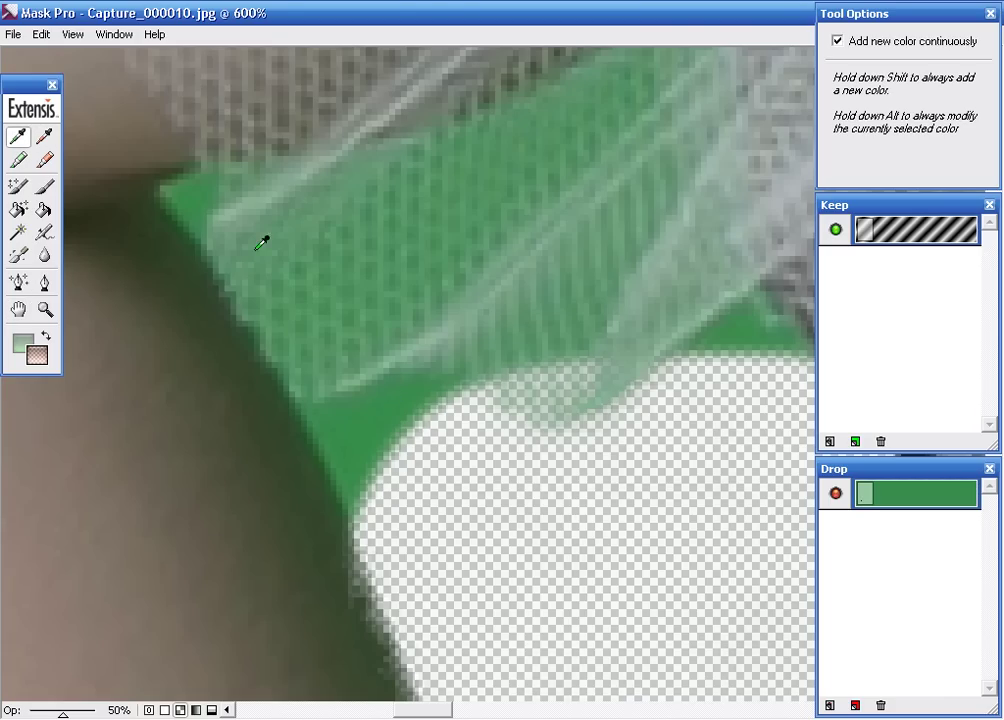
{"action": "left_click", "coordinate": [452, 325]}
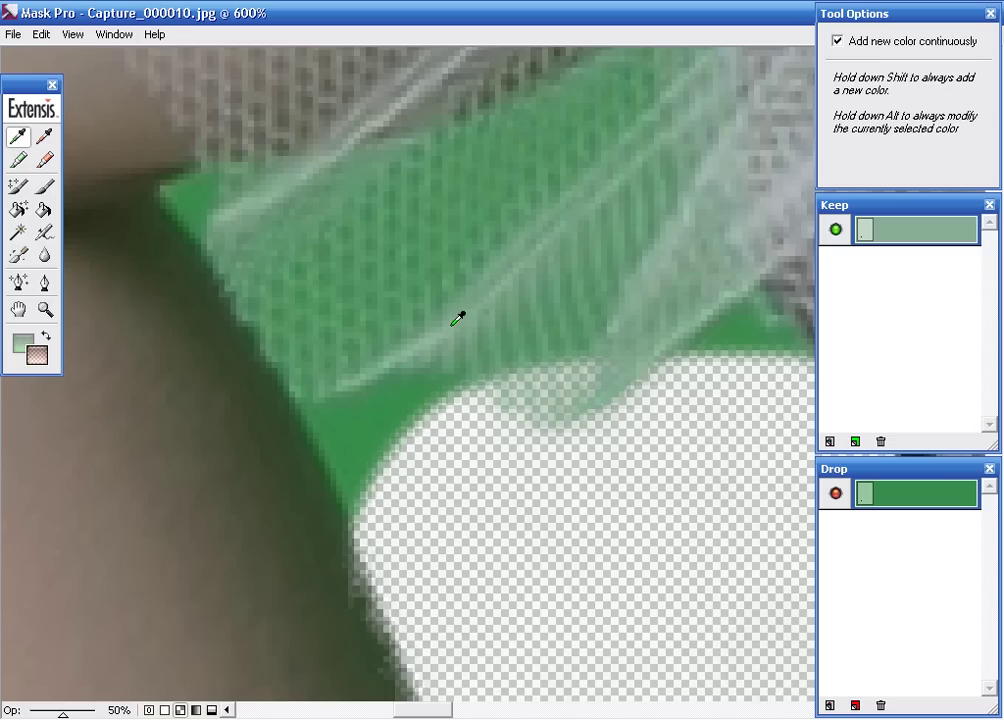
{"action": "left_click", "coordinate": [453, 270]}
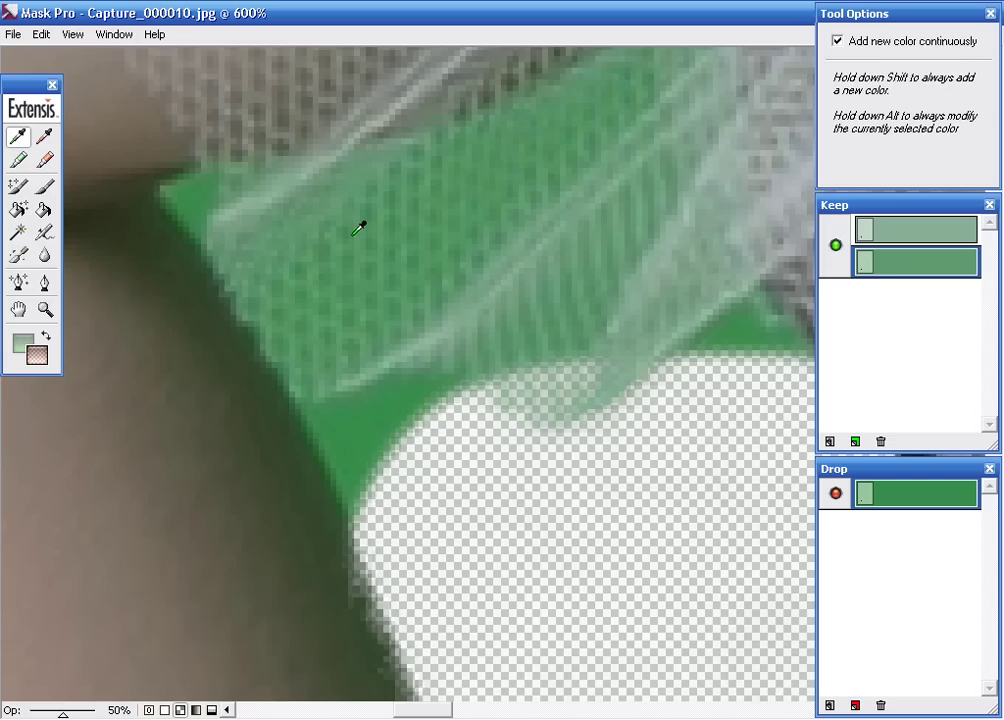
- Lighten the second keep colour in the Color Picker
{"action": "double_click", "coordinate": [881, 262]}
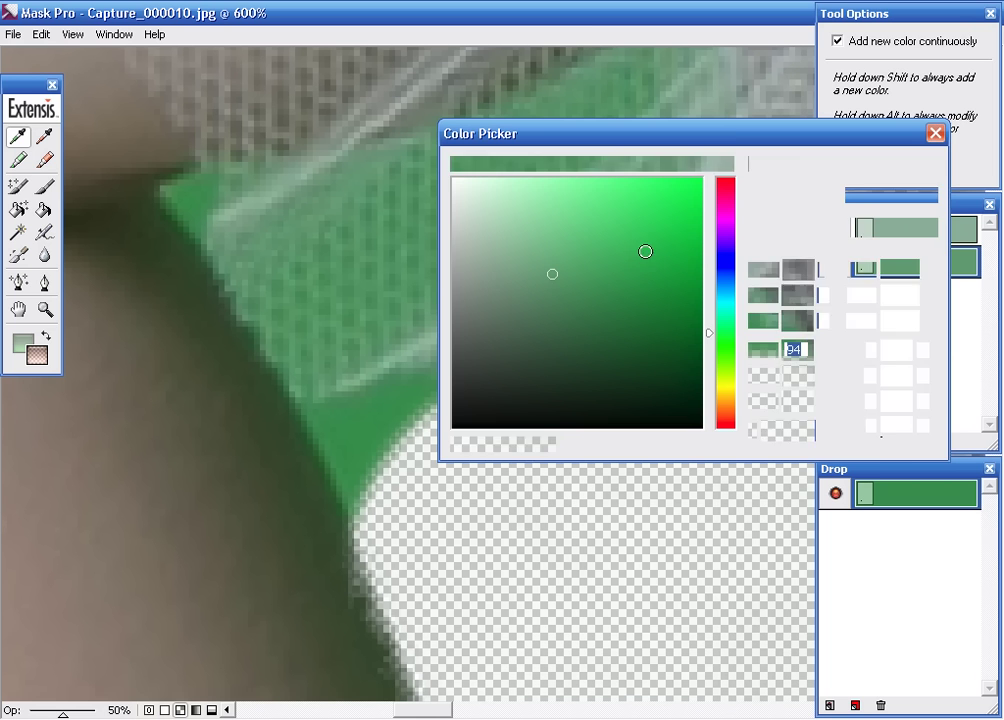
{"action": "left_click", "coordinate": [551, 245]}
{"action": "left_click", "coordinate": [862, 165]}
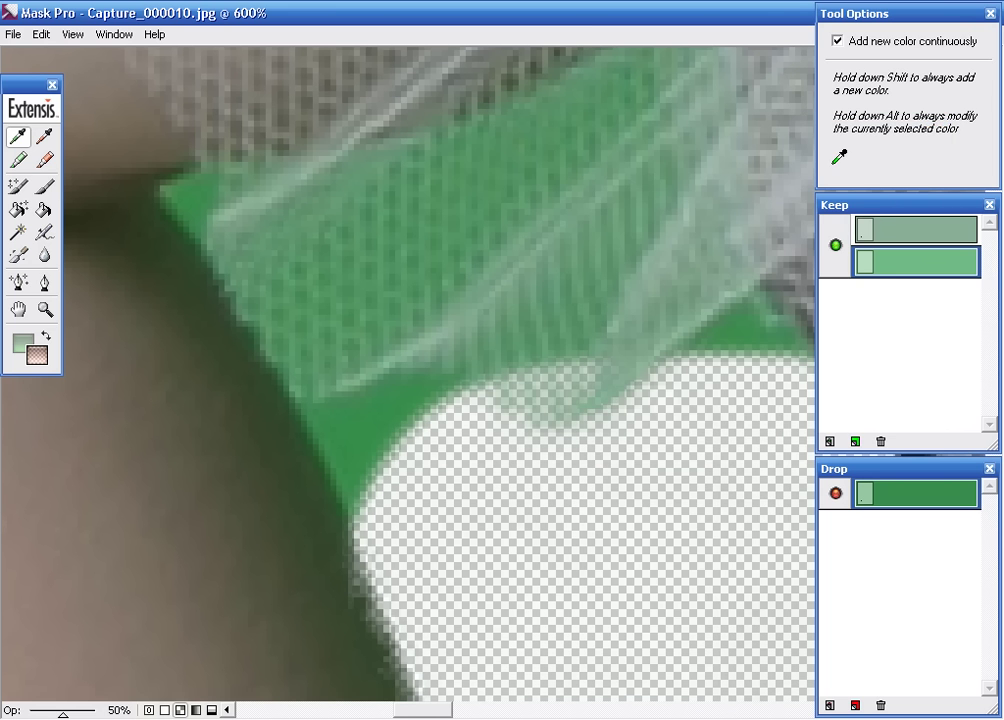
{"action": "key", "text": "ctrl+space"}
- Sample a third tulle colour to keep and make it paler in the Color Picker
{"action": "left_click", "coordinate": [233, 135]}
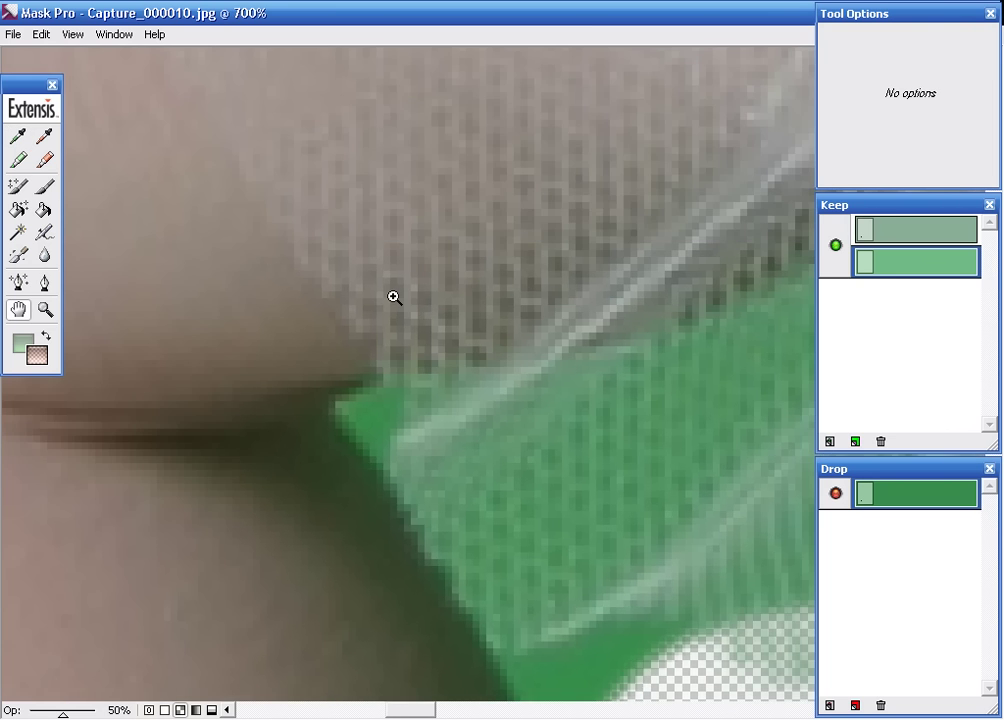
{"action": "left_click", "coordinate": [425, 423]}
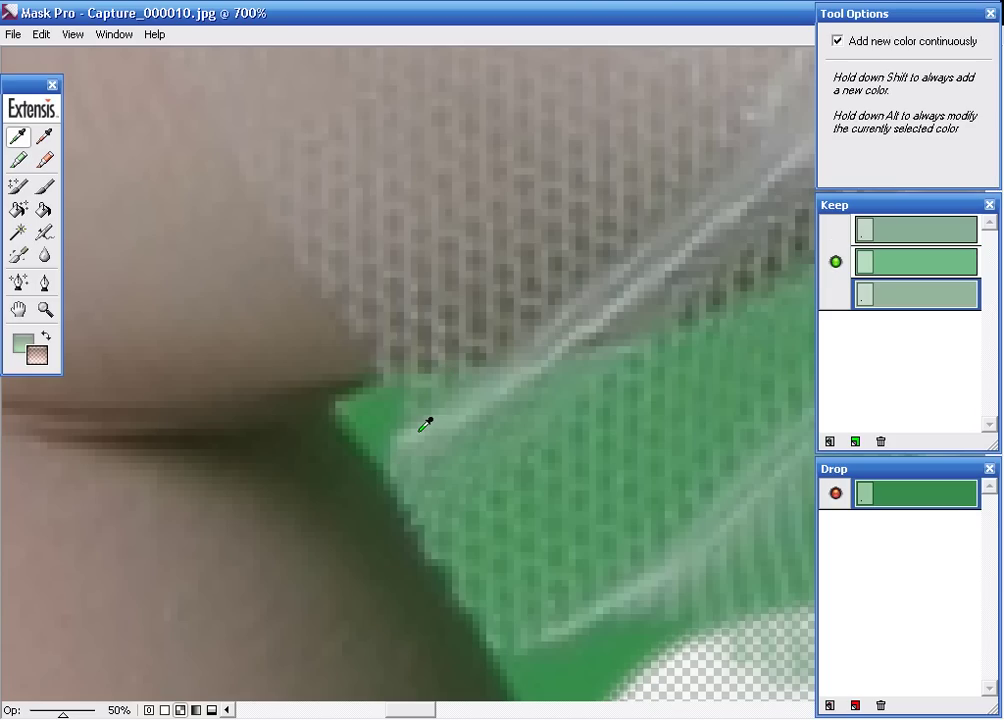
{"action": "double_click", "coordinate": [918, 300]}
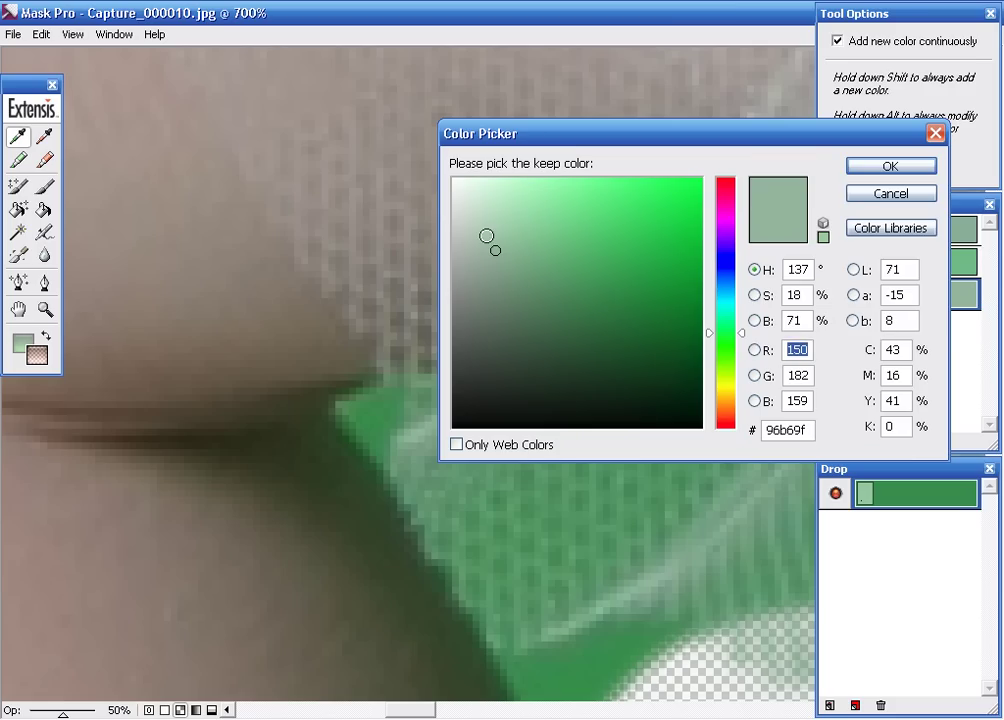
{"action": "left_click", "coordinate": [486, 235]}
{"action": "left_click", "coordinate": [479, 233]}
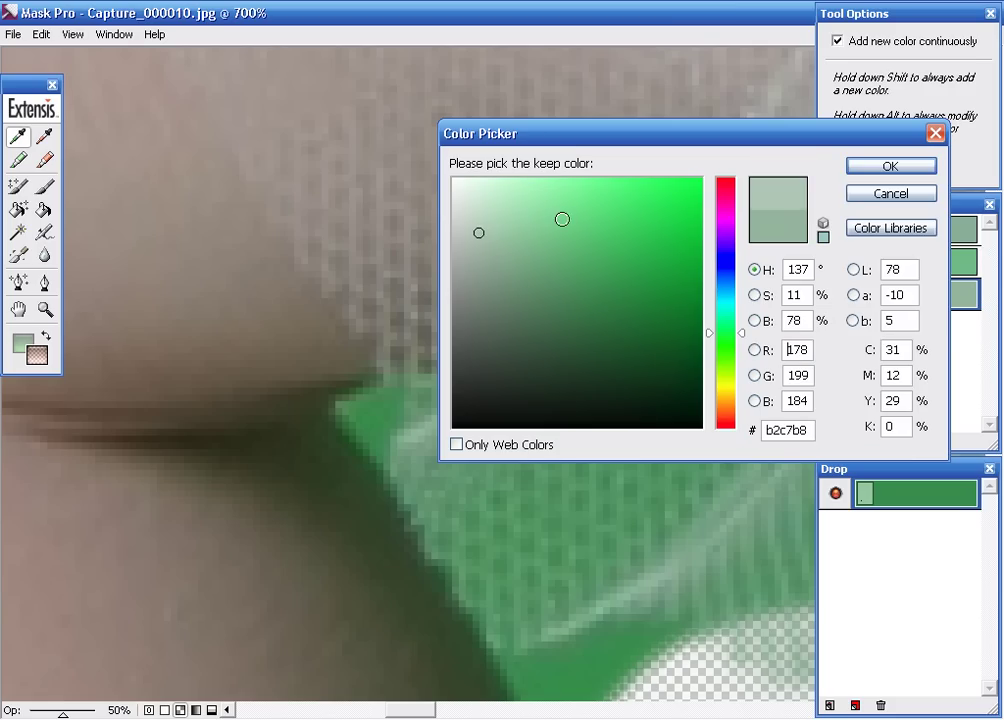
{"action": "left_click", "coordinate": [476, 211]}
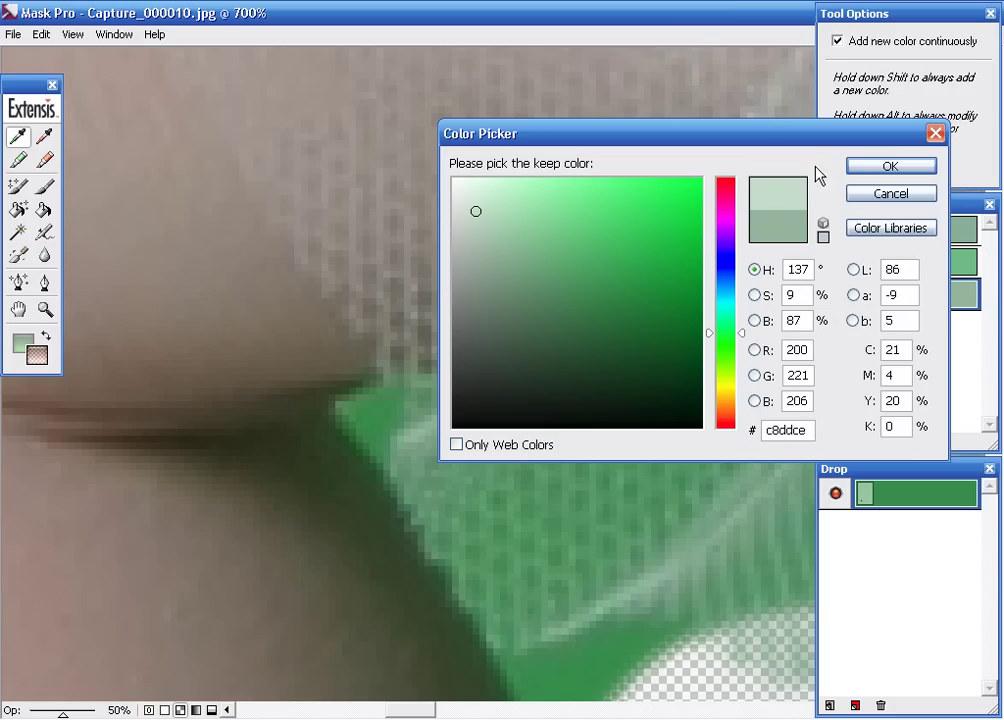
{"action": "left_click", "coordinate": [858, 168]}
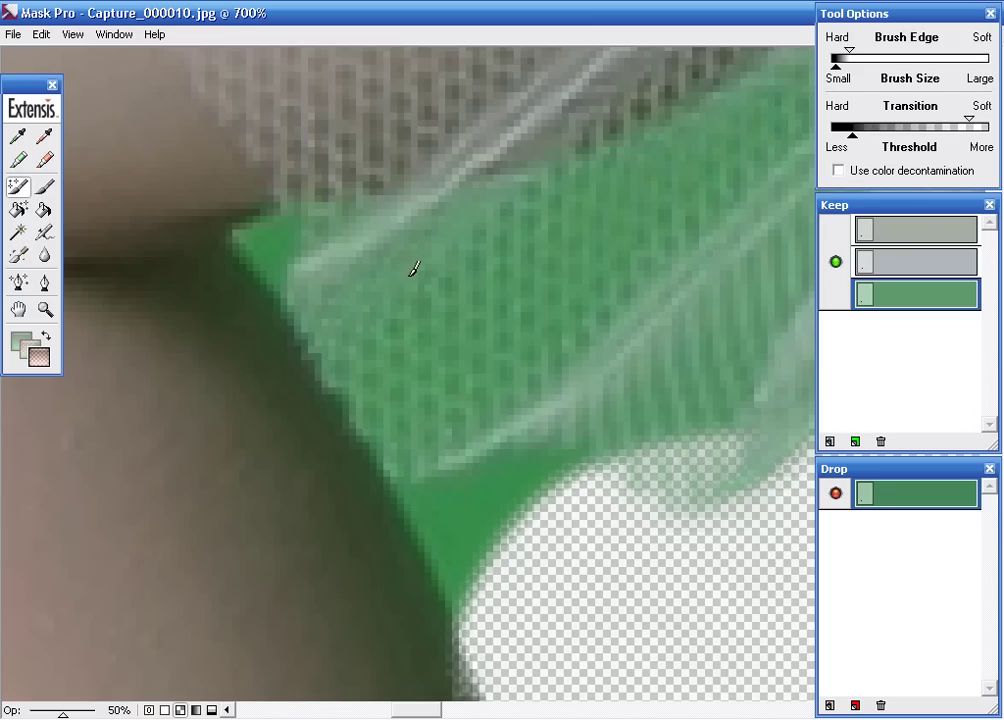
{"action": "mouse_move", "coordinate": [471, 255]}
{"action": "left_mouse_down"}
{"action": "mouse_move", "coordinate": [497, 318]}
{"action": "mouse_move", "coordinate": [471, 372]}
{"action": "mouse_move", "coordinate": [463, 290]}
{"action": "mouse_move", "coordinate": [437, 347]}
{"action": "mouse_move", "coordinate": [457, 415]}
{"action": "mouse_move", "coordinate": [393, 288]}
{"action": "mouse_move", "coordinate": [435, 432]}
{"action": "mouse_move", "coordinate": [357, 300]}
{"action": "left_mouse_up"}
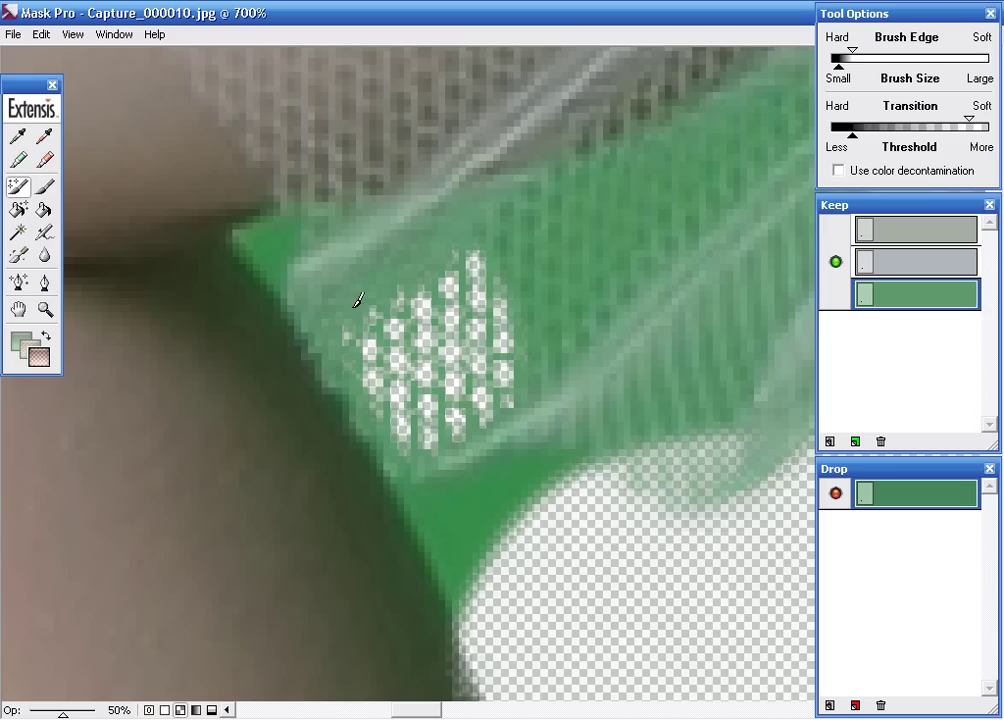
{"action": "mouse_move", "coordinate": [475, 247]}
{"action": "left_mouse_down"}
{"action": "mouse_move", "coordinate": [551, 217]}
{"action": "mouse_move", "coordinate": [546, 324]}
{"action": "mouse_move", "coordinate": [567, 343]}
{"action": "mouse_move", "coordinate": [610, 224]}
{"action": "mouse_move", "coordinate": [567, 253]}
{"action": "mouse_move", "coordinate": [576, 305]}
{"action": "left_mouse_up"}
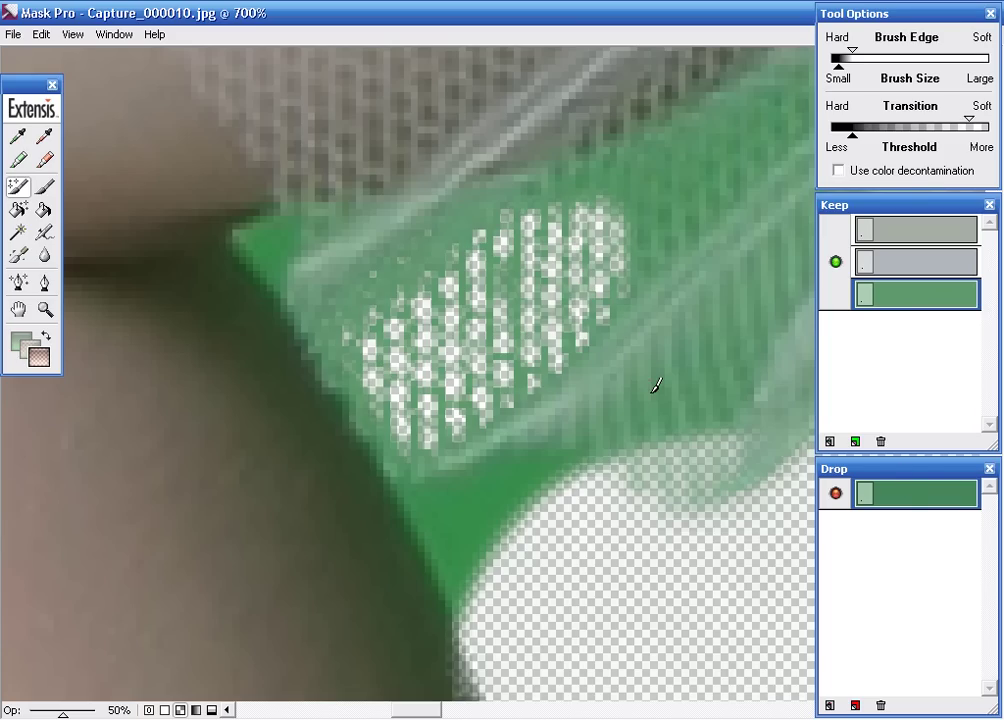
{"action": "key", "text": "ctrl+z"}
{"action": "key", "text": "ctrl+z"}
{"action": "key", "text": "ctrl+z"}
{"action": "key", "text": "ctrl+z"}
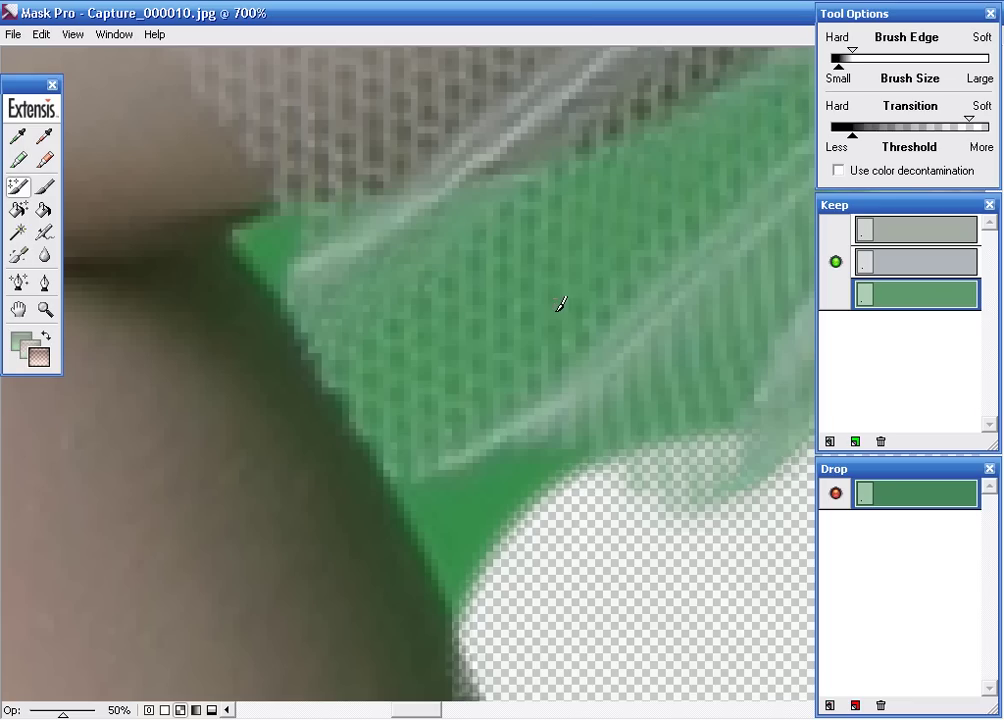
- Change the drop colour to a darker green in the Color Picker
{"action": "double_click", "coordinate": [880, 493]}
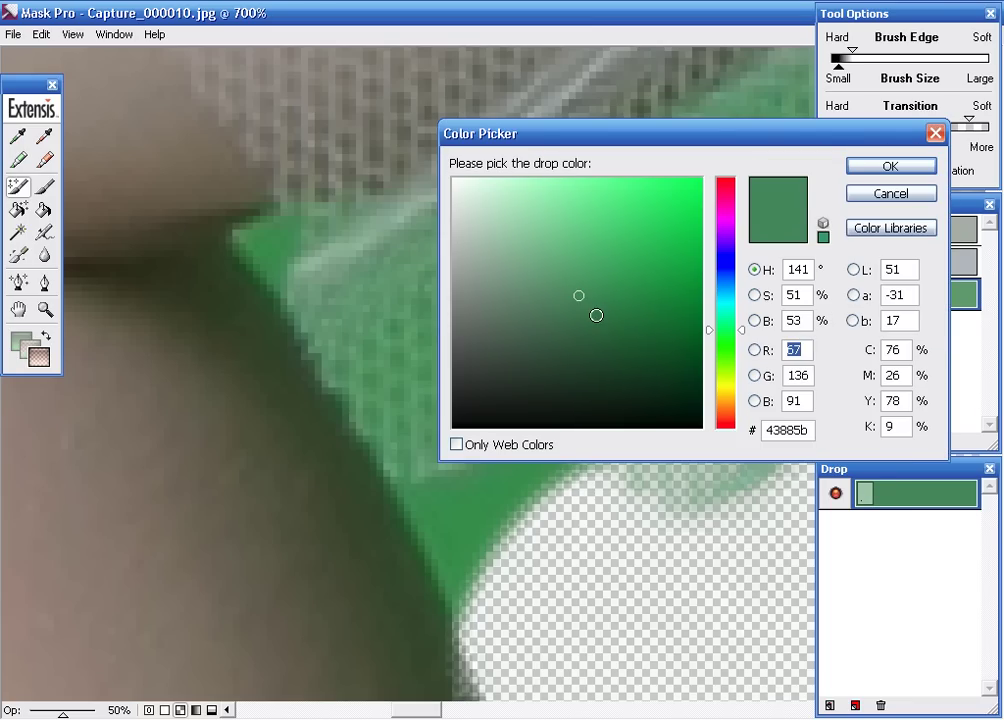
{"action": "left_click", "coordinate": [596, 315]}
{"action": "left_click", "coordinate": [884, 168]}
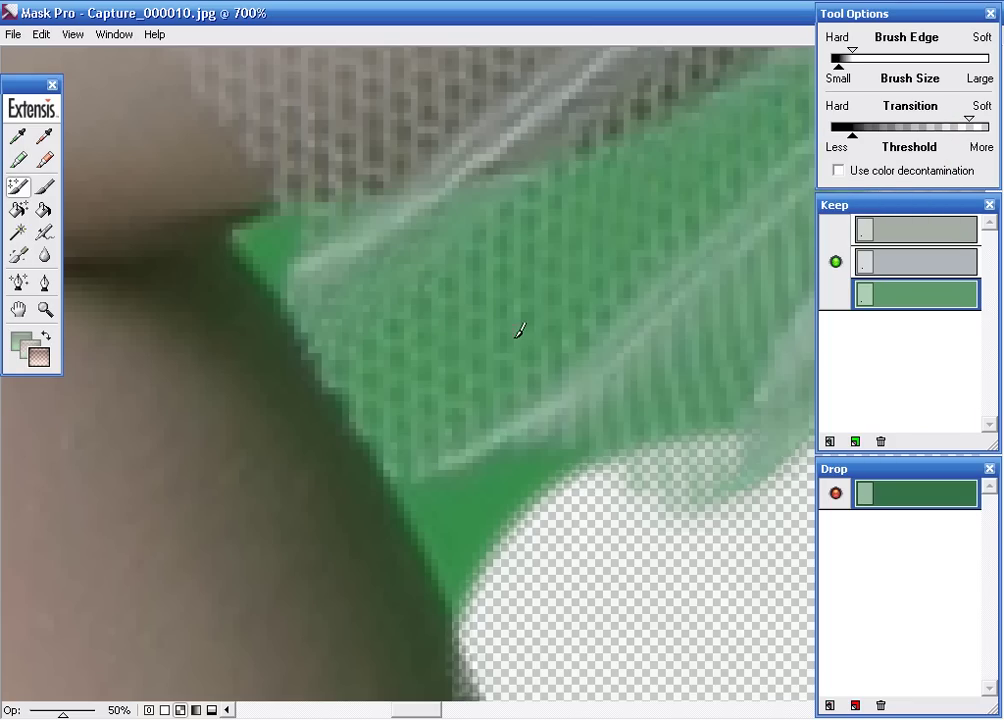
- Brush the solid green out of the tulle hem beside the leg, then zoom out to 200%
{"action": "mouse_move", "coordinate": [518, 323]}
{"action": "left_mouse_down"}
{"action": "mouse_move", "coordinate": [518, 208]}
{"action": "mouse_move", "coordinate": [466, 306]}
{"action": "mouse_move", "coordinate": [459, 240]}
{"action": "mouse_move", "coordinate": [419, 332]}
{"action": "mouse_move", "coordinate": [399, 276]}
{"action": "mouse_move", "coordinate": [410, 228]}
{"action": "mouse_move", "coordinate": [381, 311]}
{"action": "mouse_move", "coordinate": [327, 285]}
{"action": "left_mouse_up"}
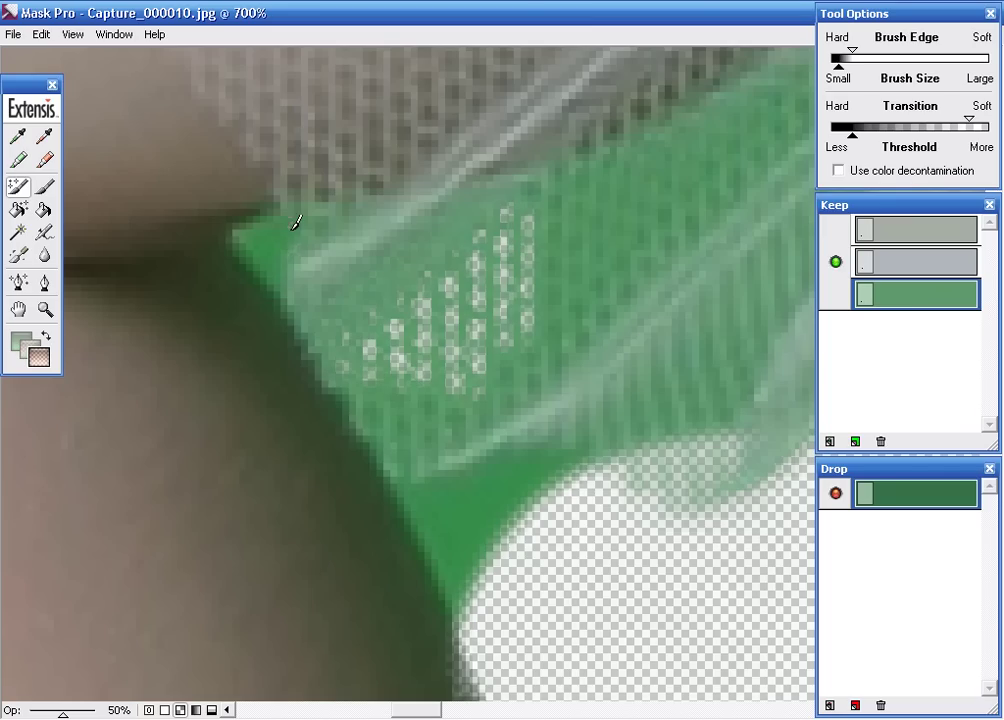
{"action": "left_click", "coordinate": [272, 236]}
{"action": "left_click_drag", "start_coordinate": [272, 236], "coordinate": [482, 568]}
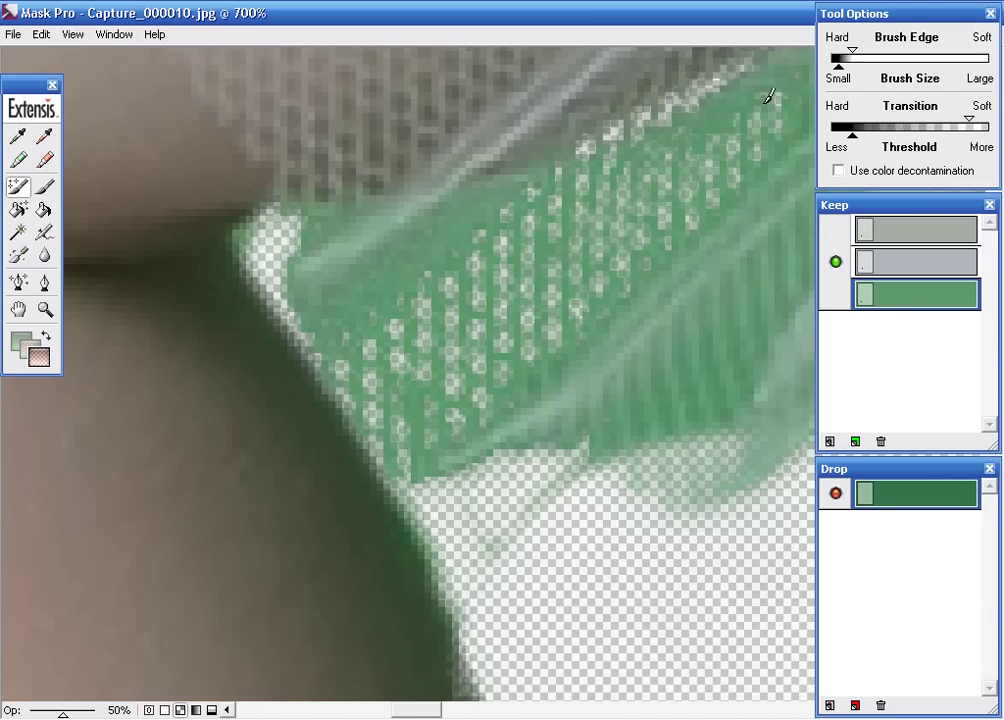
{"action": "key", "text": "h"}
{"action": "left_click_drag", "start_coordinate": [631, 284], "coordinate": [466, 284]}
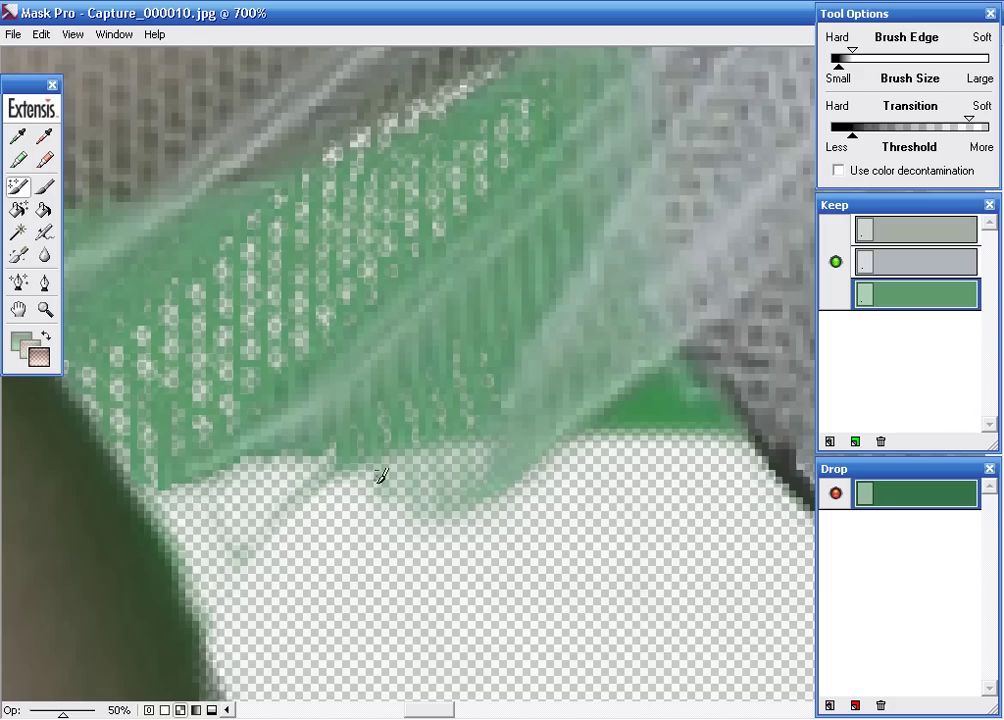
{"action": "mouse_move", "coordinate": [665, 399]}
{"action": "left_mouse_down"}
{"action": "mouse_move", "coordinate": [670, 358]}
{"action": "mouse_move", "coordinate": [732, 430]}
{"action": "left_mouse_up"}
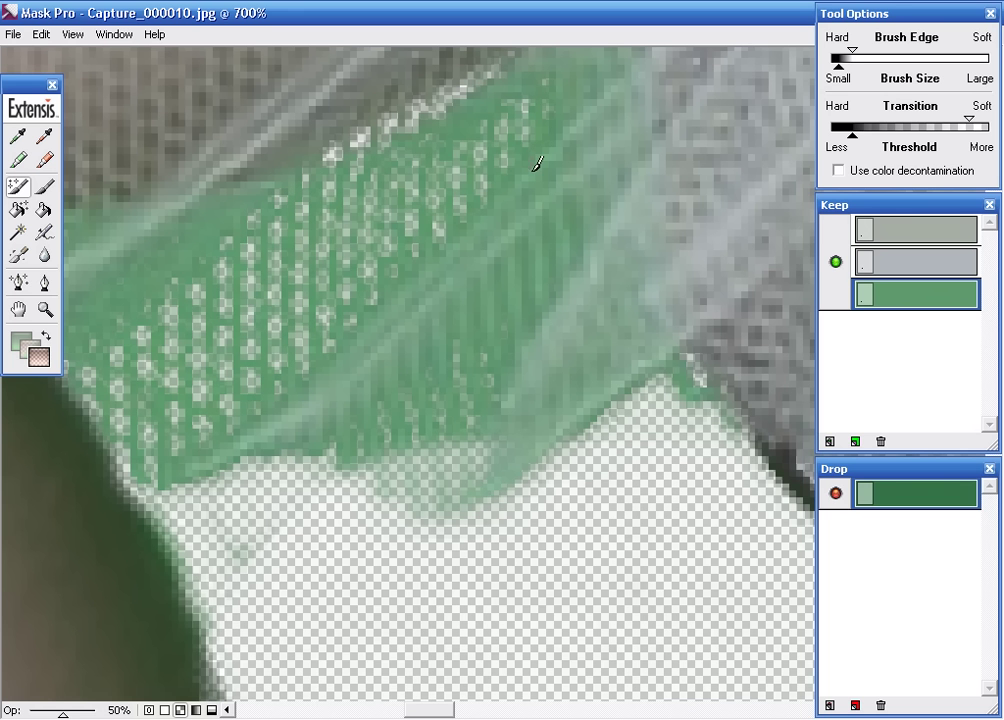
{"action": "key", "text": "ctrl+minus"}
{"action": "key", "text": "ctrl+minus"}
{"action": "key", "text": "ctrl+minus"}
{"action": "key", "text": "ctrl+minus"}
{"action": "key", "text": "ctrl+minus"}
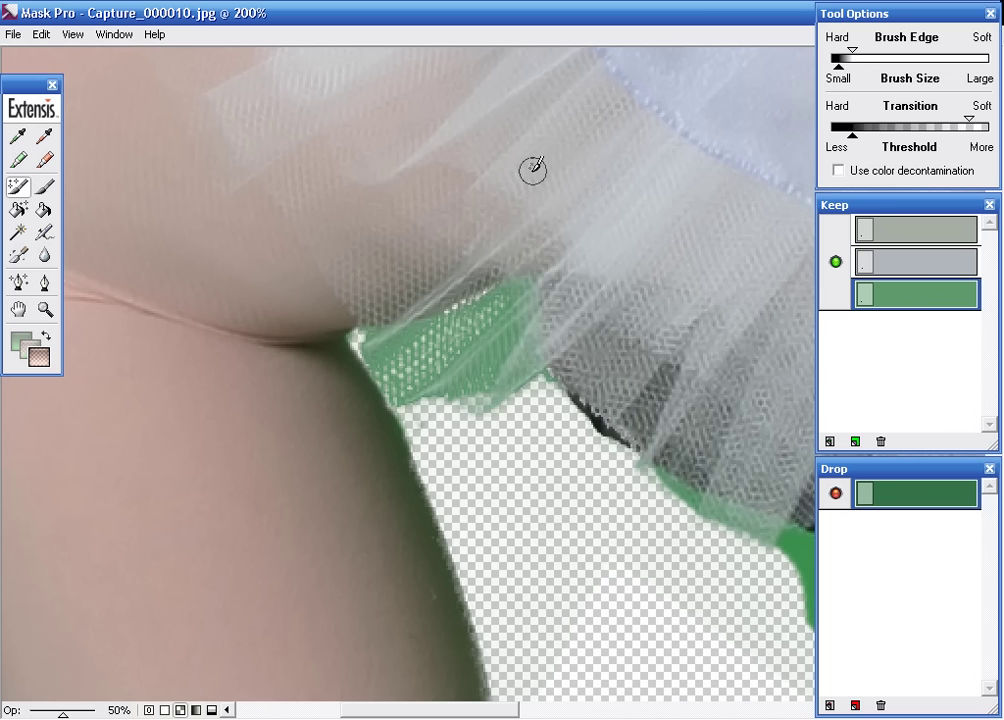
{"action": "key", "text": "ctrl+minus"}
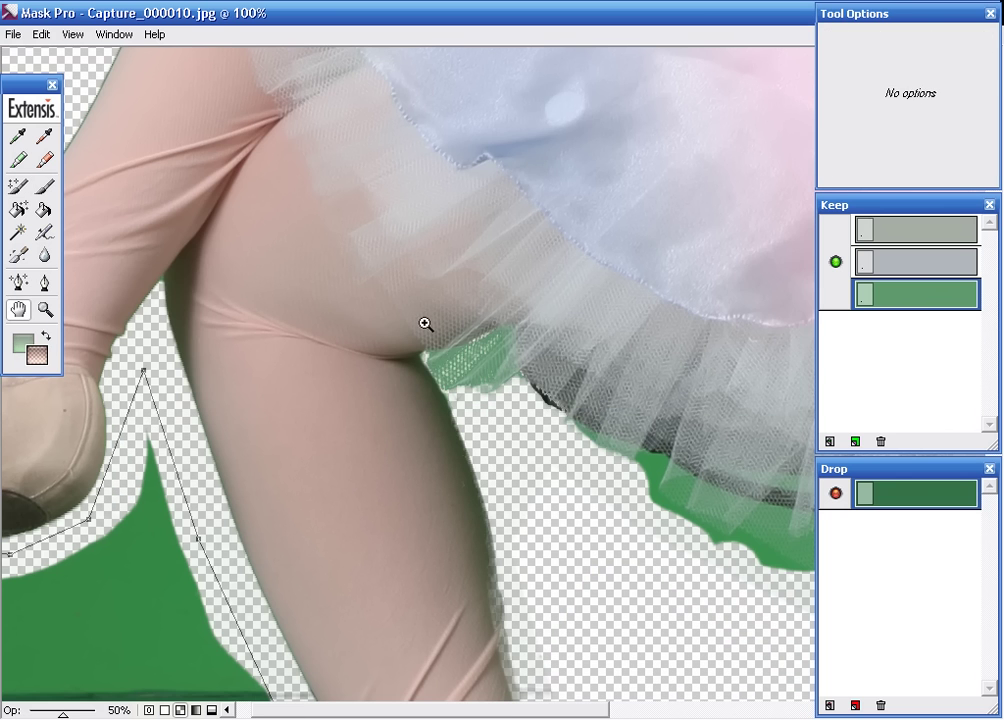
- At 500% on the hem, sample the light tulle green as a second drop colour, darkened to 458258
{"action": "left_click_drag", "start_coordinate": [392, 291], "coordinate": [594, 417]}
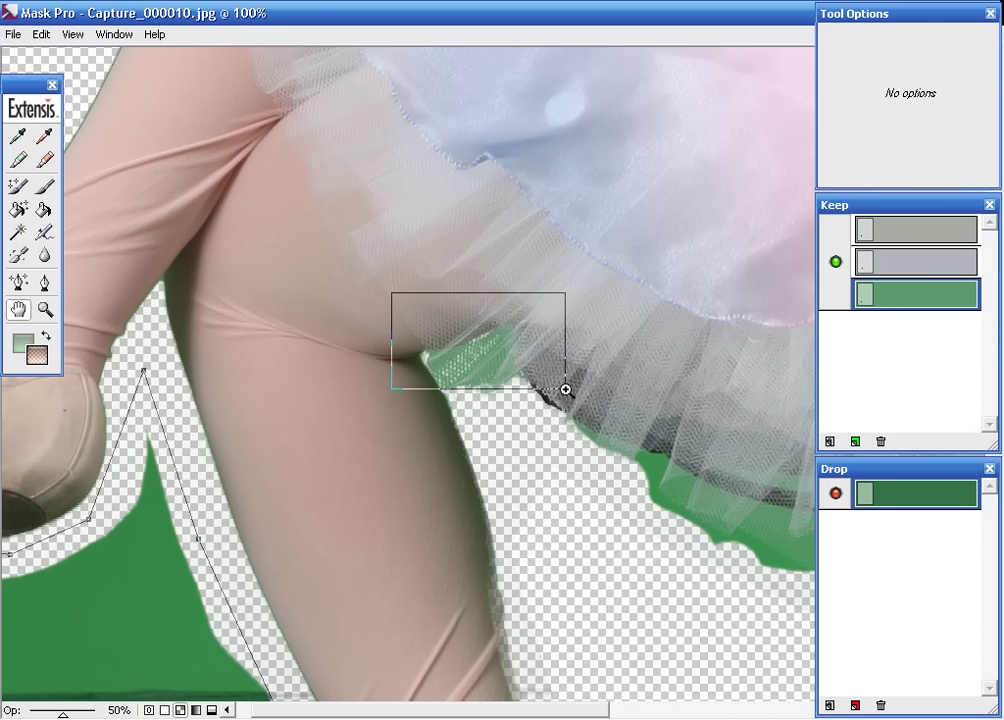
{"action": "left_click", "coordinate": [493, 358], "text": "ctrl"}
{"action": "left_click", "coordinate": [496, 360], "text": "ctrl"}
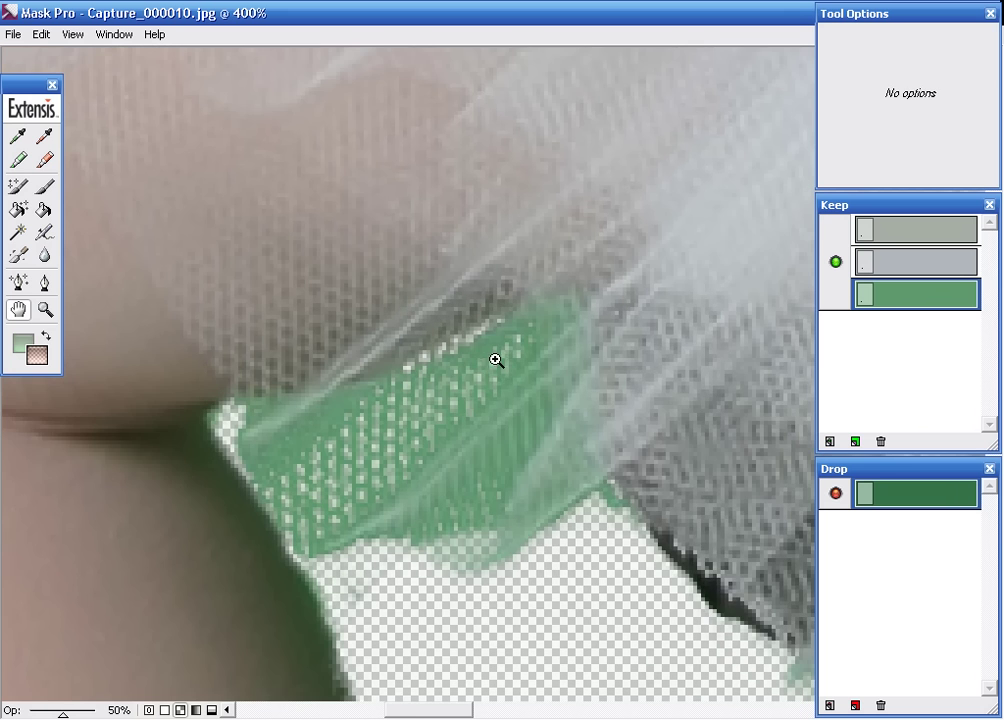
{"action": "left_click", "coordinate": [473, 392], "text": "ctrl"}
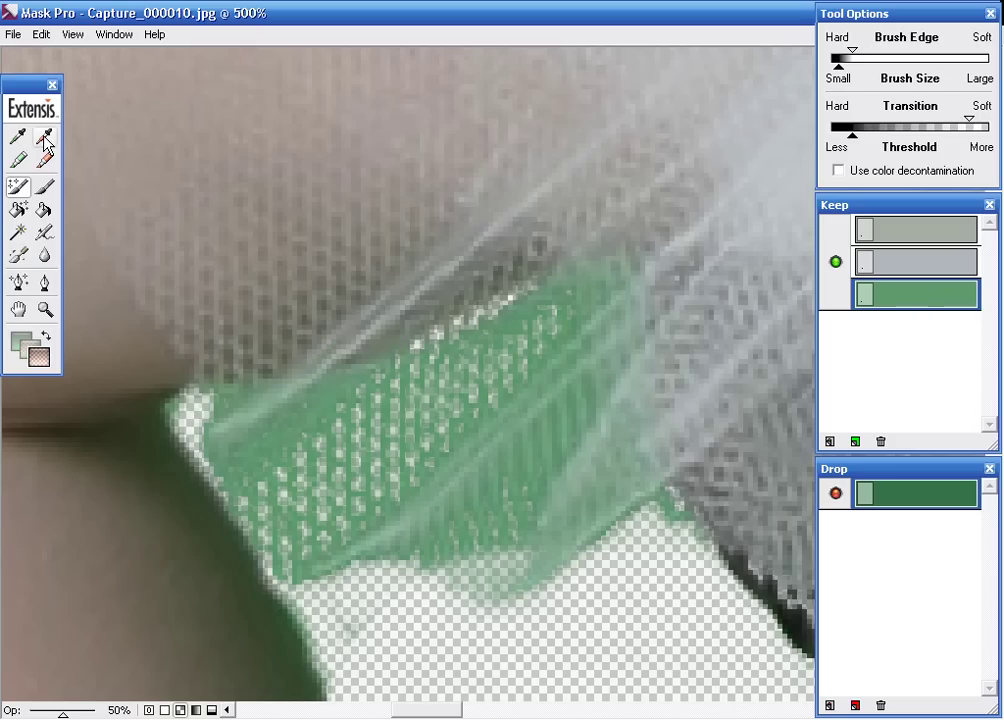
{"action": "left_click", "coordinate": [44, 137]}
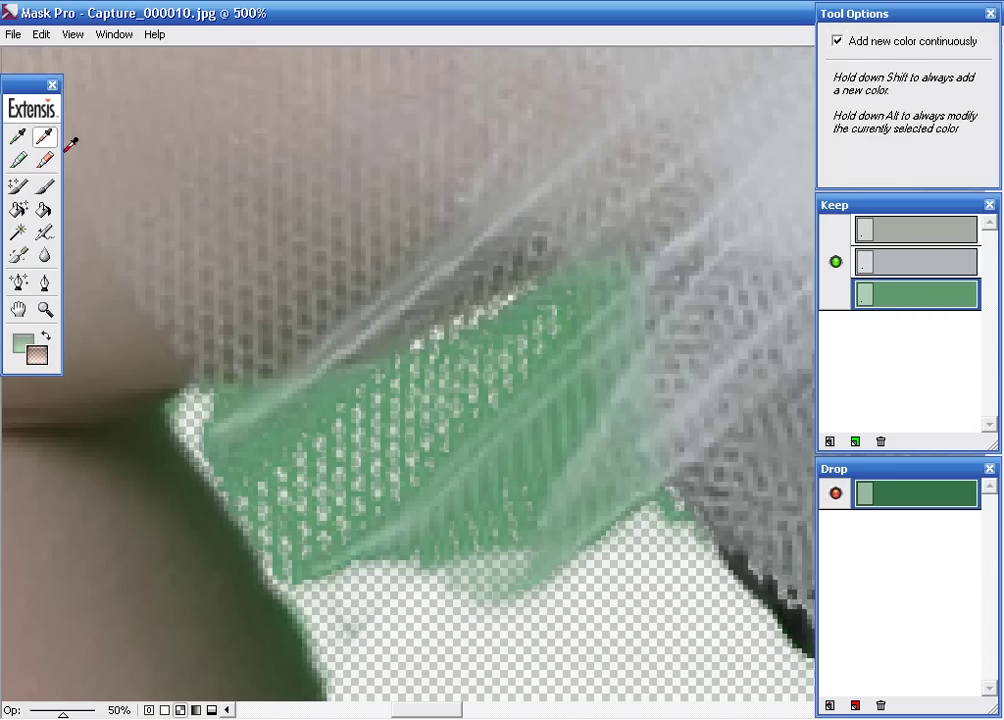
{"action": "left_click", "coordinate": [556, 424]}
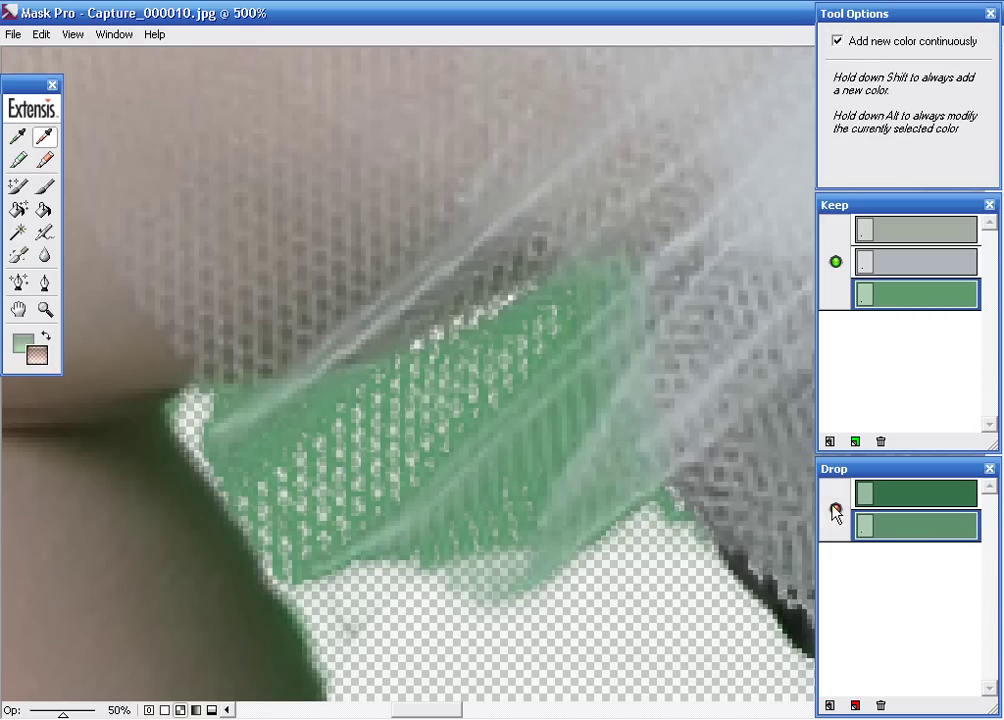
{"action": "double_click", "coordinate": [908, 532]}
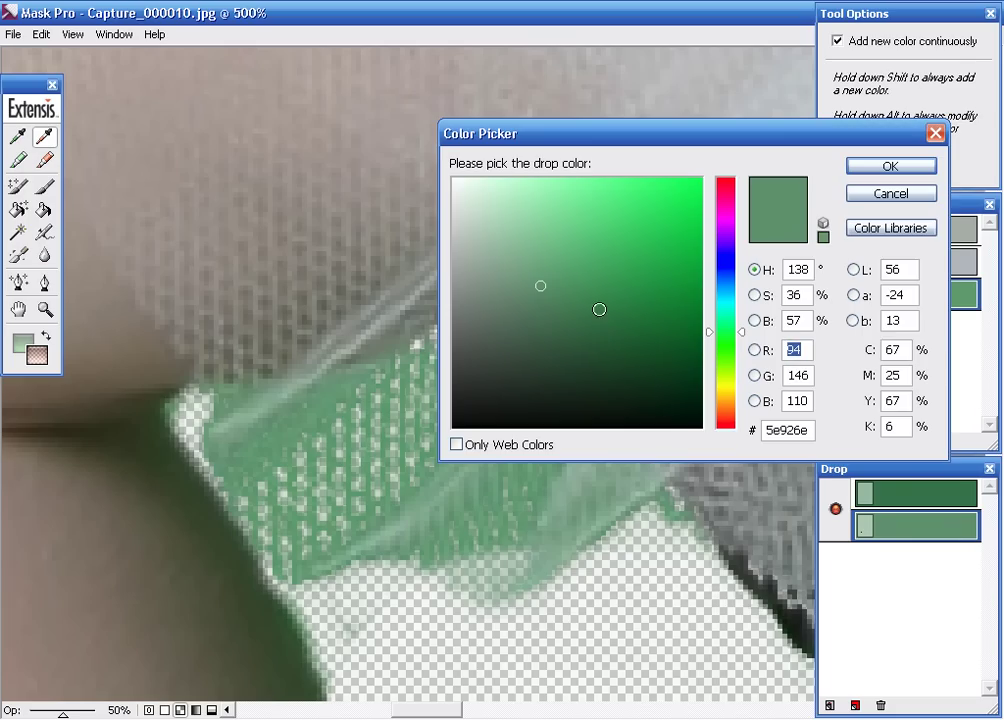
{"action": "left_click", "coordinate": [570, 300]}
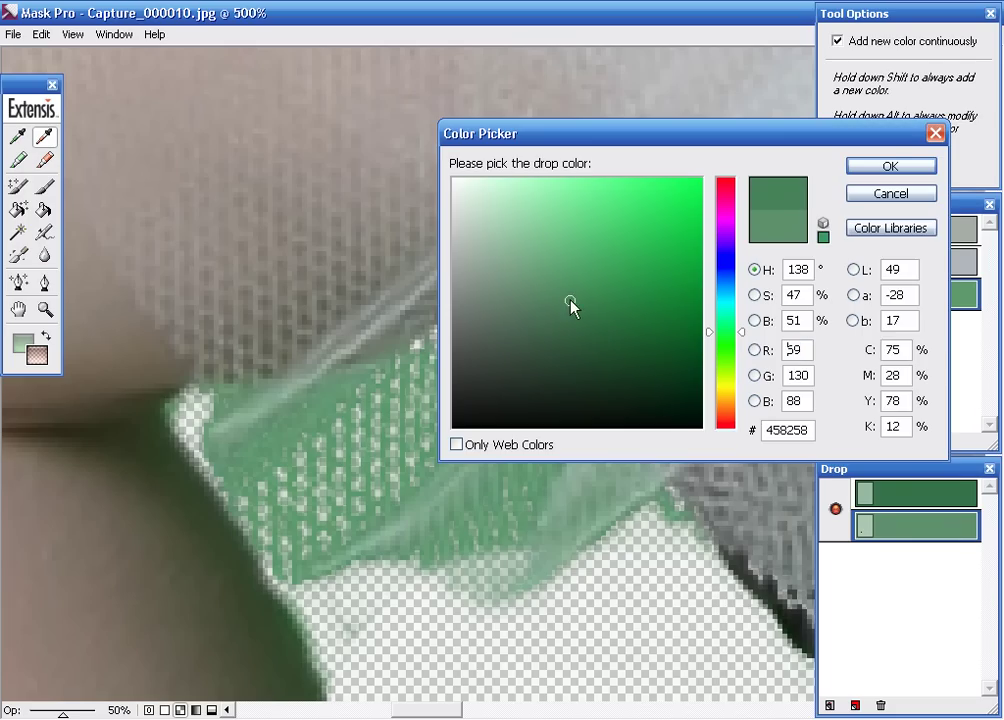
{"action": "left_click", "coordinate": [853, 167]}
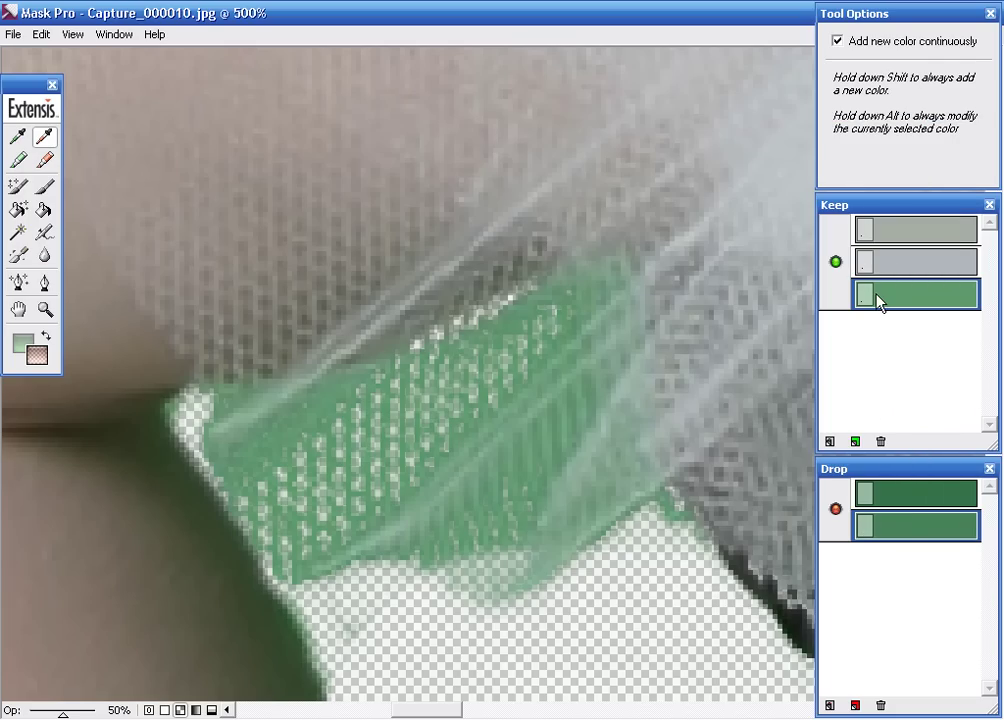
{"action": "left_click", "coordinate": [16, 189]}
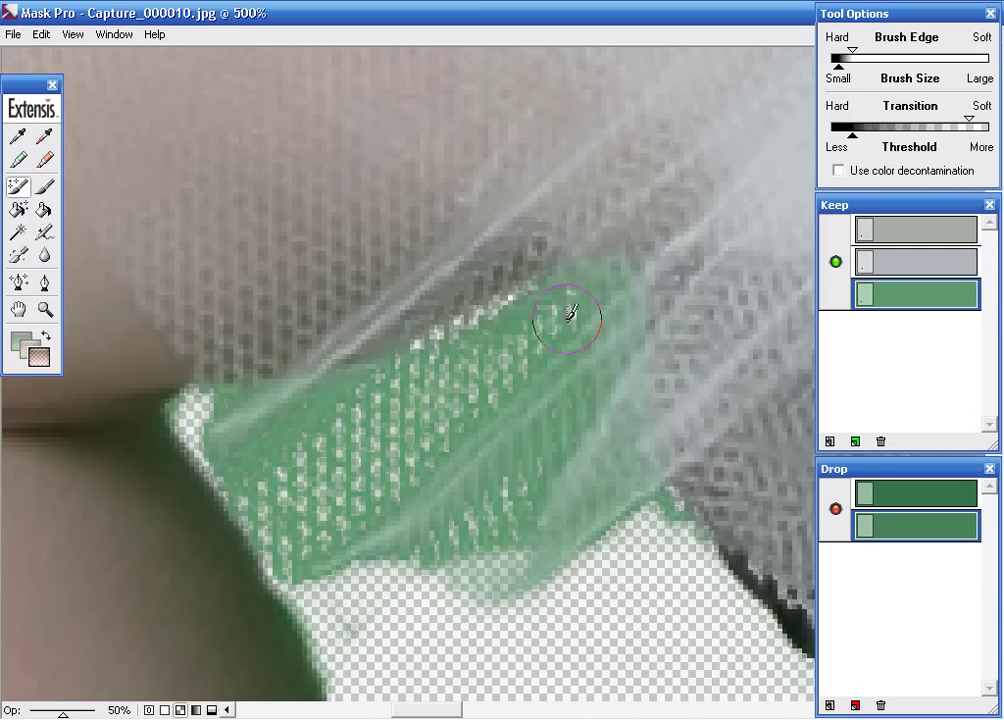
- Brush the green out of the tulle mesh along the hem's lower edge, panning between strokes
{"action": "left_click_drag", "start_coordinate": [567, 316], "coordinate": [399, 466]}
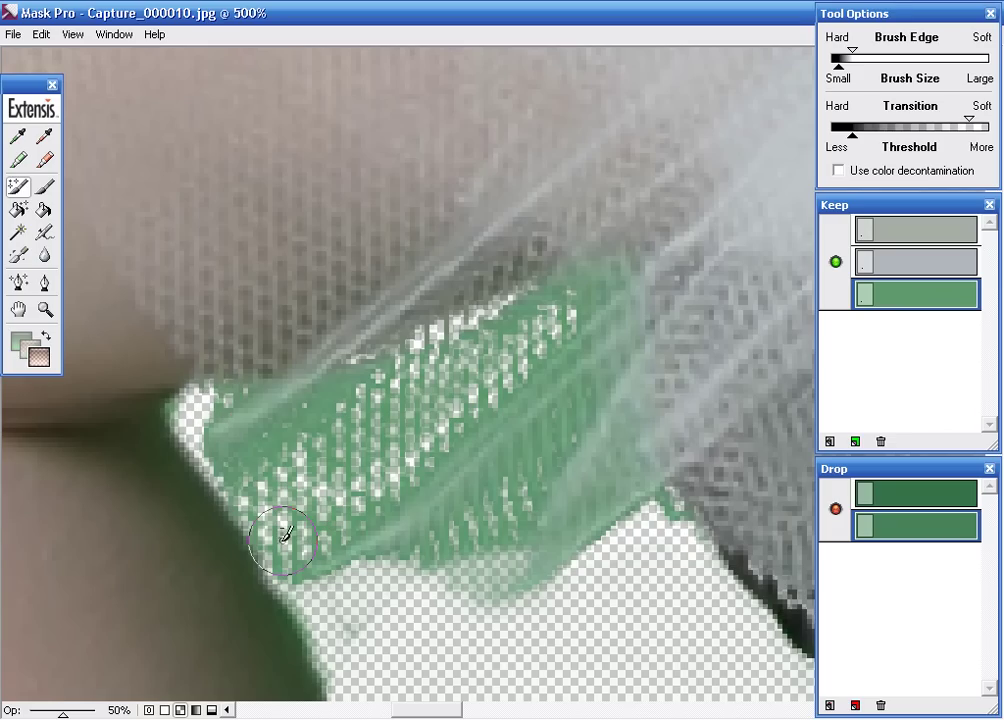
{"action": "key", "text": "h"}
{"action": "left_click_drag", "start_coordinate": [624, 535], "coordinate": [434, 335]}
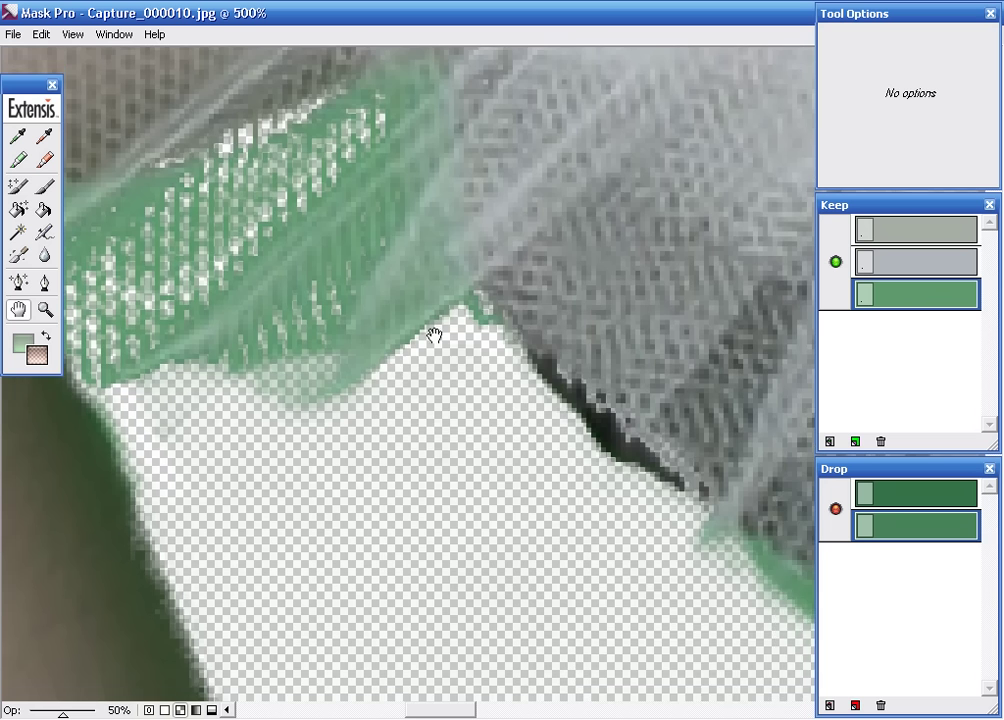
{"action": "mouse_move", "coordinate": [733, 482]}
{"action": "left_mouse_down"}
{"action": "mouse_move", "coordinate": [477, 381]}
{"action": "mouse_move", "coordinate": [293, 282]}
{"action": "left_mouse_up"}
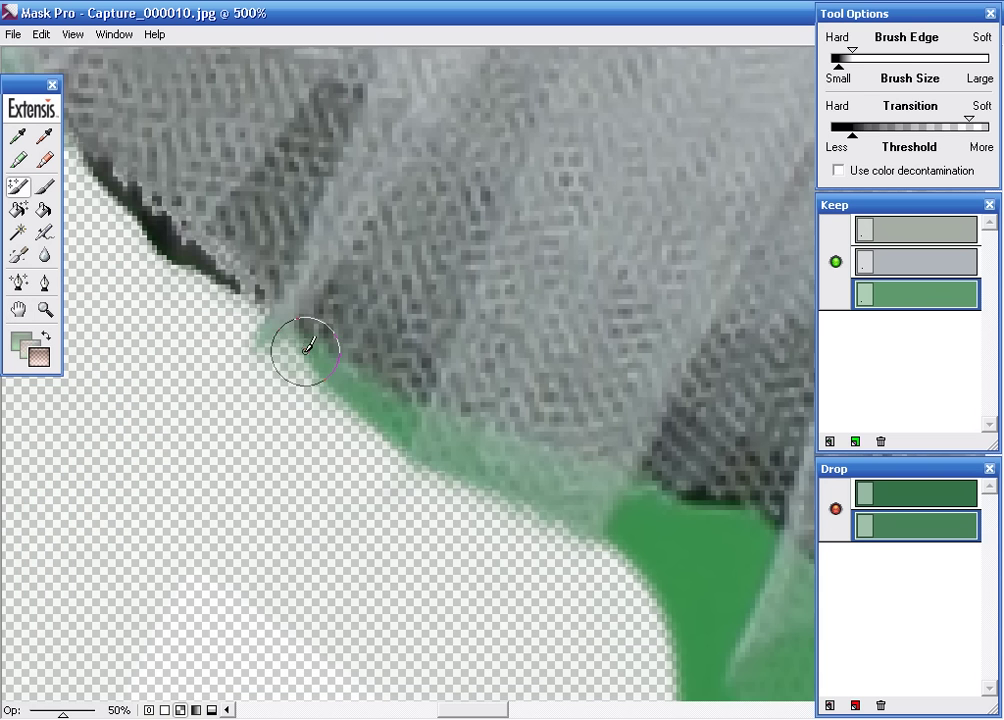
{"action": "mouse_move", "coordinate": [307, 347]}
{"action": "left_mouse_down"}
{"action": "mouse_move", "coordinate": [432, 381]}
{"action": "mouse_move", "coordinate": [280, 347]}
{"action": "left_mouse_up"}
{"action": "key", "text": "h"}
{"action": "mouse_move", "coordinate": [586, 449]}
{"action": "left_mouse_down"}
{"action": "mouse_move", "coordinate": [421, 364]}
{"action": "mouse_move", "coordinate": [567, 410]}
{"action": "mouse_move", "coordinate": [444, 419]}
{"action": "mouse_move", "coordinate": [510, 427]}
{"action": "mouse_move", "coordinate": [482, 594]}
{"action": "mouse_move", "coordinate": [451, 368]}
{"action": "mouse_move", "coordinate": [493, 471]}
{"action": "mouse_move", "coordinate": [571, 426]}
{"action": "mouse_move", "coordinate": [475, 458]}
{"action": "left_mouse_up"}
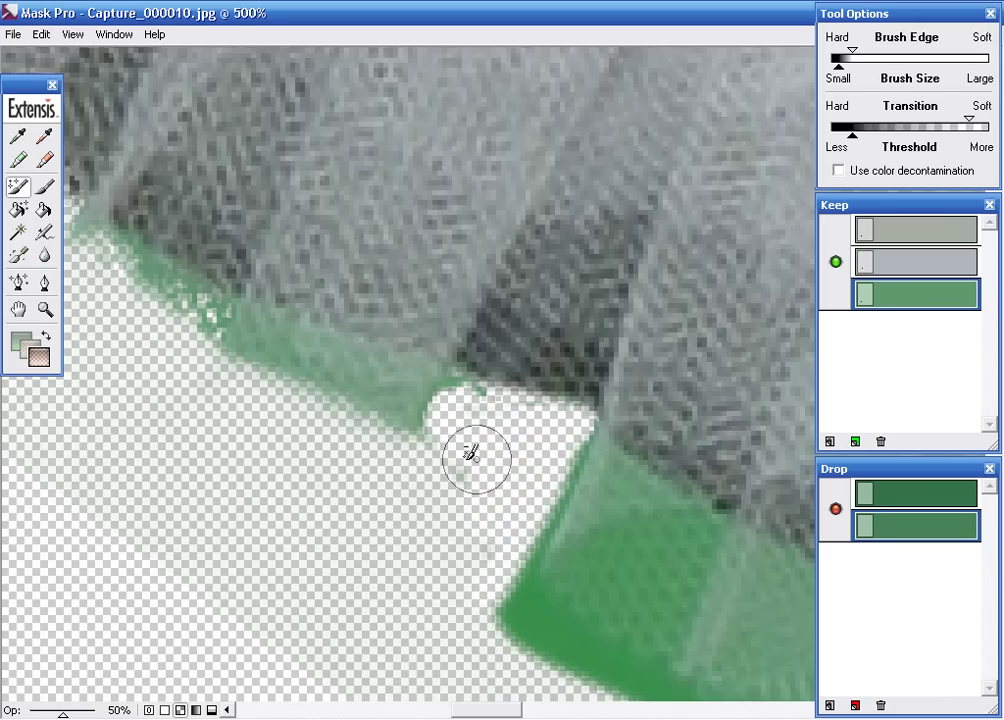
{"action": "key", "text": "h"}
{"action": "mouse_move", "coordinate": [298, 341]}
{"action": "left_mouse_down"}
{"action": "mouse_move", "coordinate": [542, 385]}
{"action": "mouse_move", "coordinate": [455, 388]}
{"action": "left_mouse_up"}
{"action": "left_click_drag", "start_coordinate": [318, 386], "coordinate": [471, 415]}
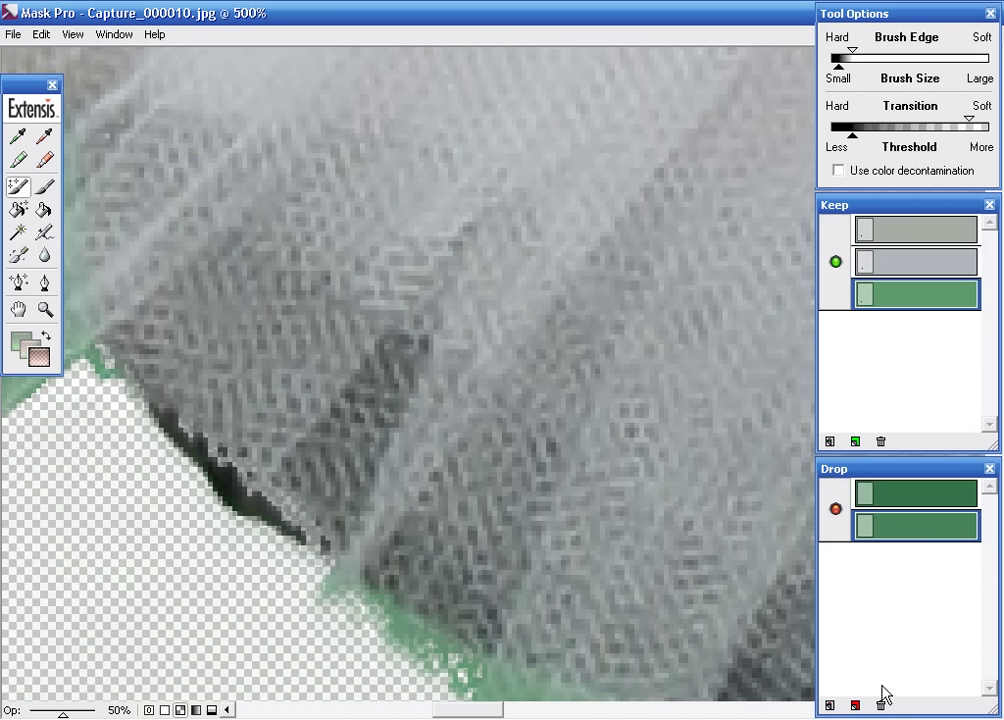
- Clear all colours, then sample a dark grey and a lighter grey from the tulle as drop colours
{"action": "left_click", "coordinate": [881, 706]}
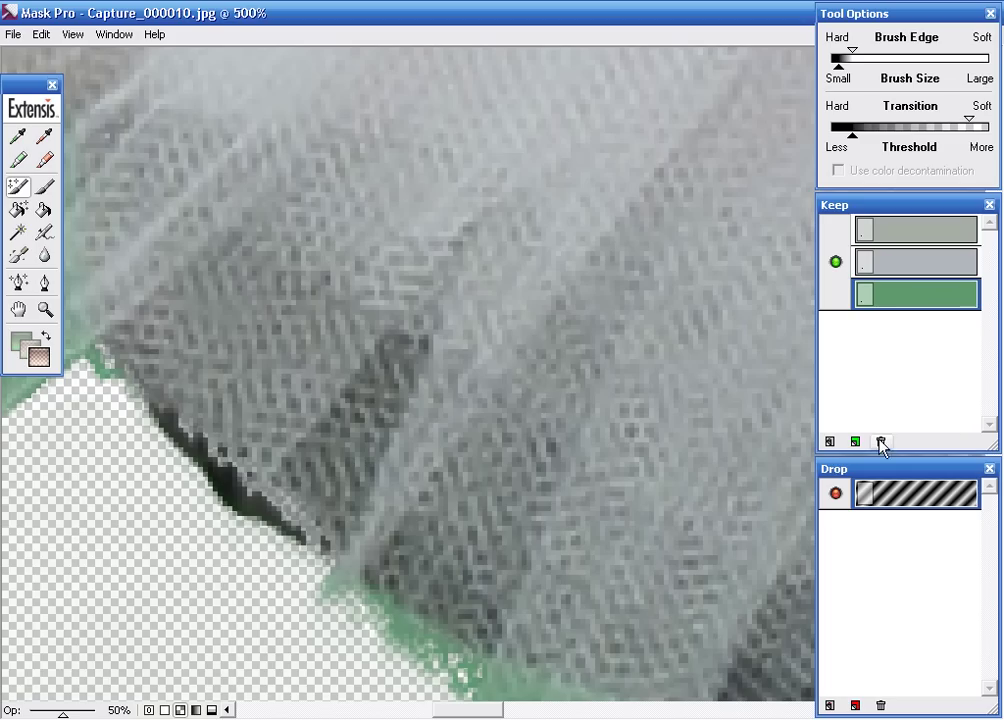
{"action": "left_click", "coordinate": [881, 442]}
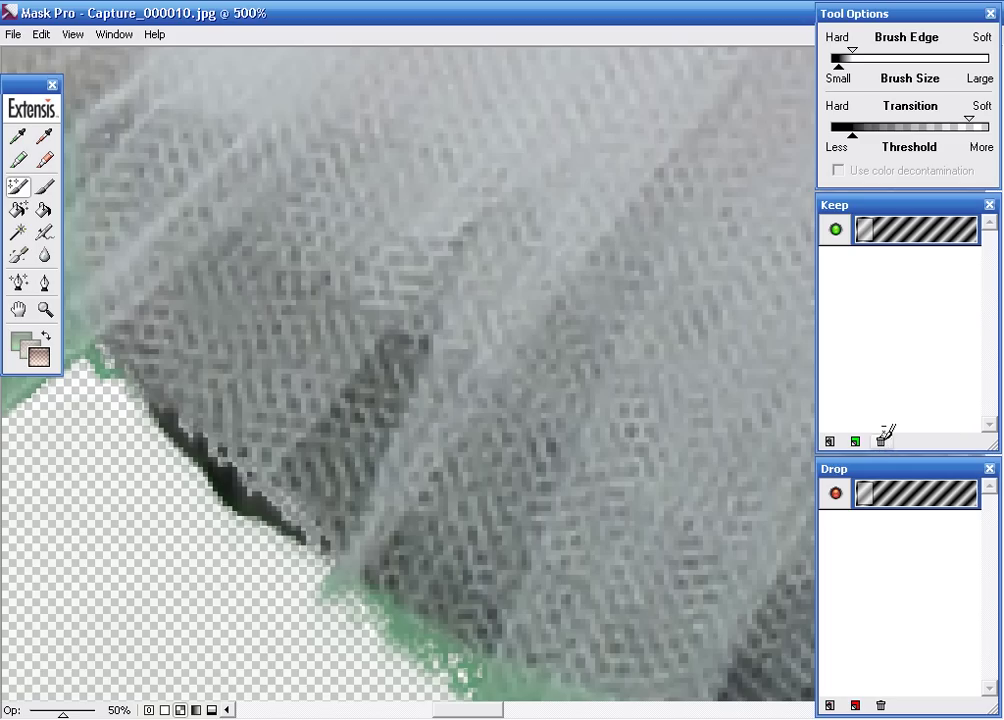
{"action": "left_click", "coordinate": [44, 137]}
{"action": "left_click_drag", "start_coordinate": [273, 273], "coordinate": [466, 459]}
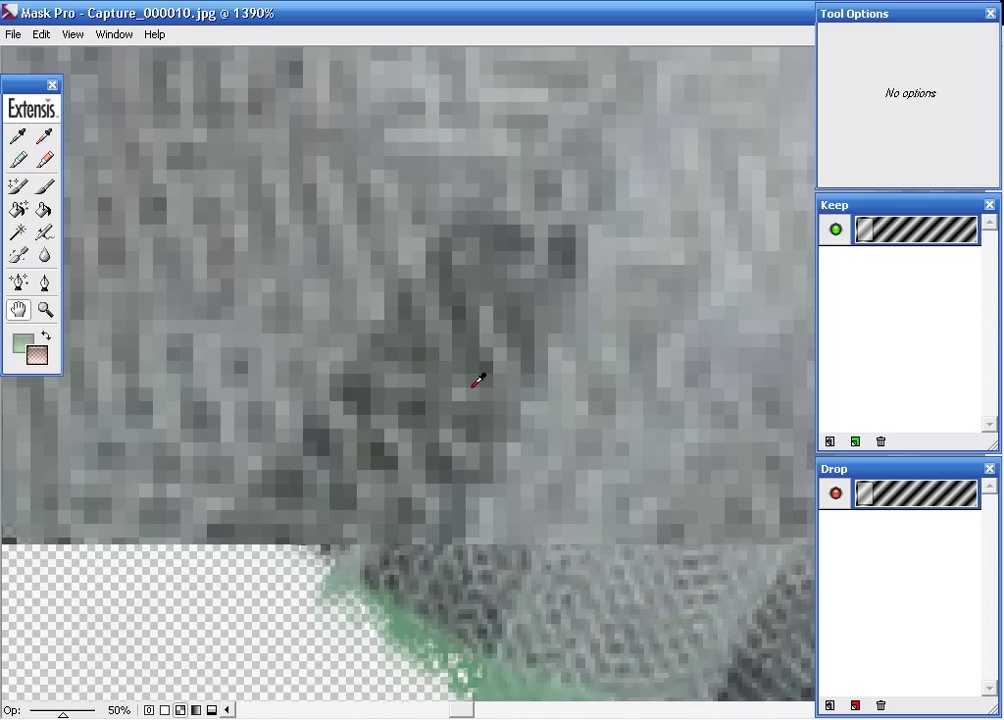
{"action": "left_click", "coordinate": [420, 356]}
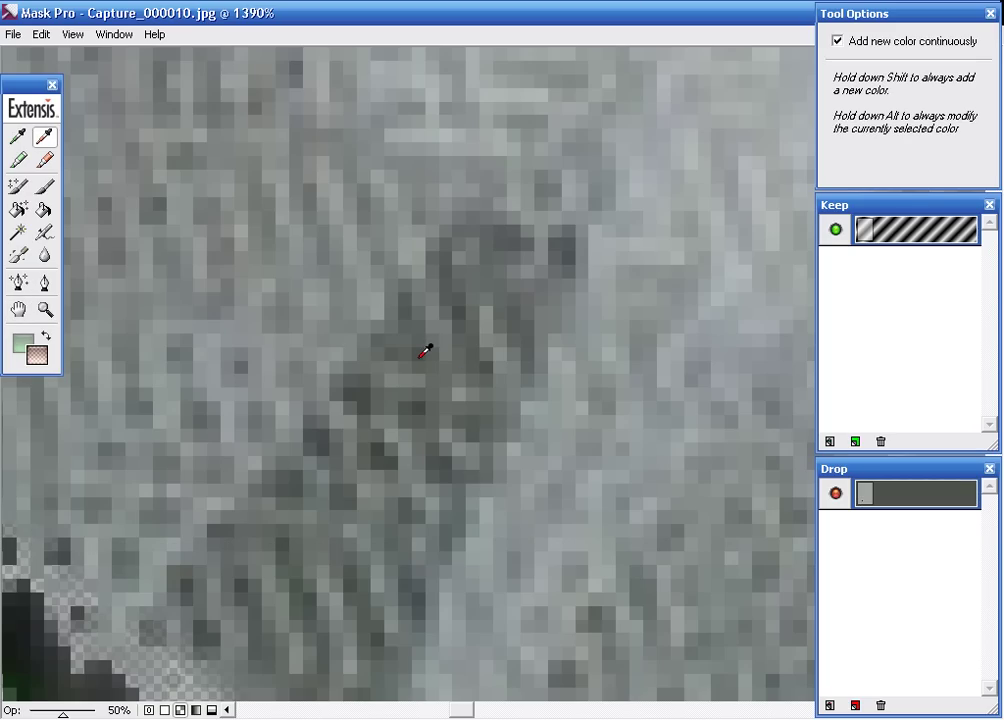
{"action": "left_click_drag", "start_coordinate": [117, 336], "coordinate": [511, 352]}
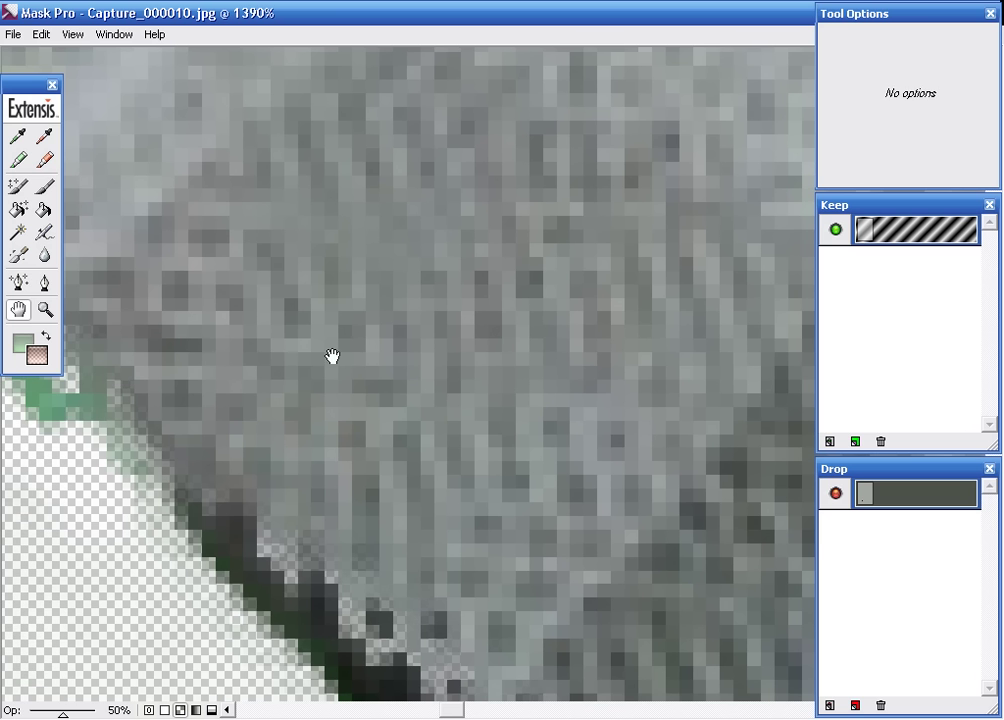
{"action": "left_click", "coordinate": [187, 302]}
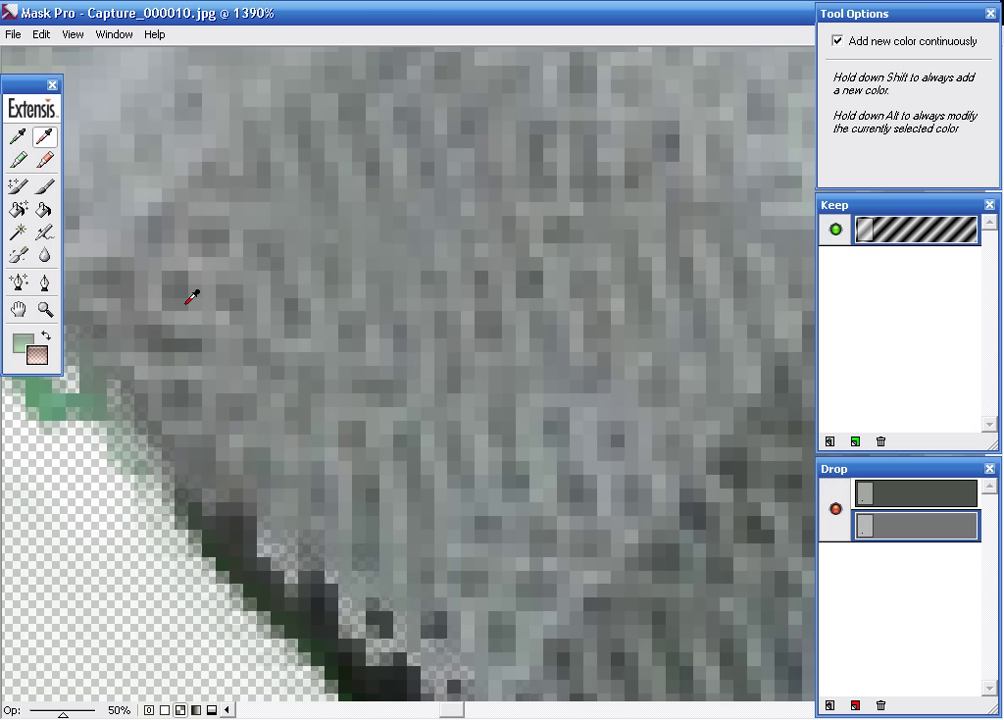
{"action": "left_click", "coordinate": [403, 356], "text": "ctrl+alt"}
{"action": "left_click", "coordinate": [403, 356], "text": "ctrl+alt"}
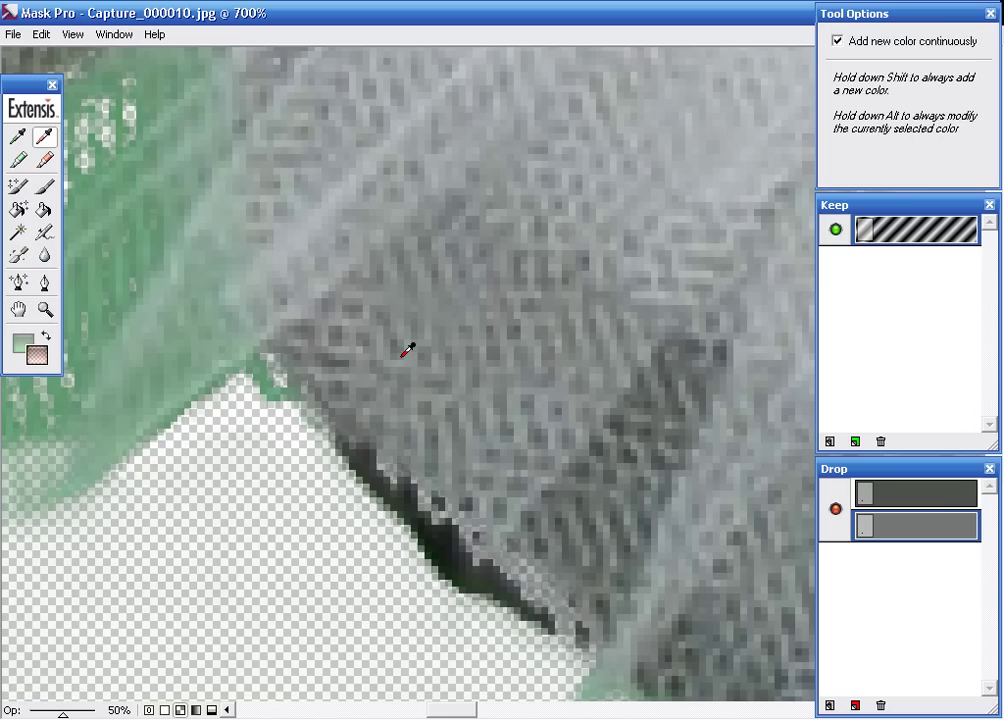
- Sample two tulle greys as keep colours and darken the second drop grey to 4f5250
{"action": "left_click", "coordinate": [19, 133]}
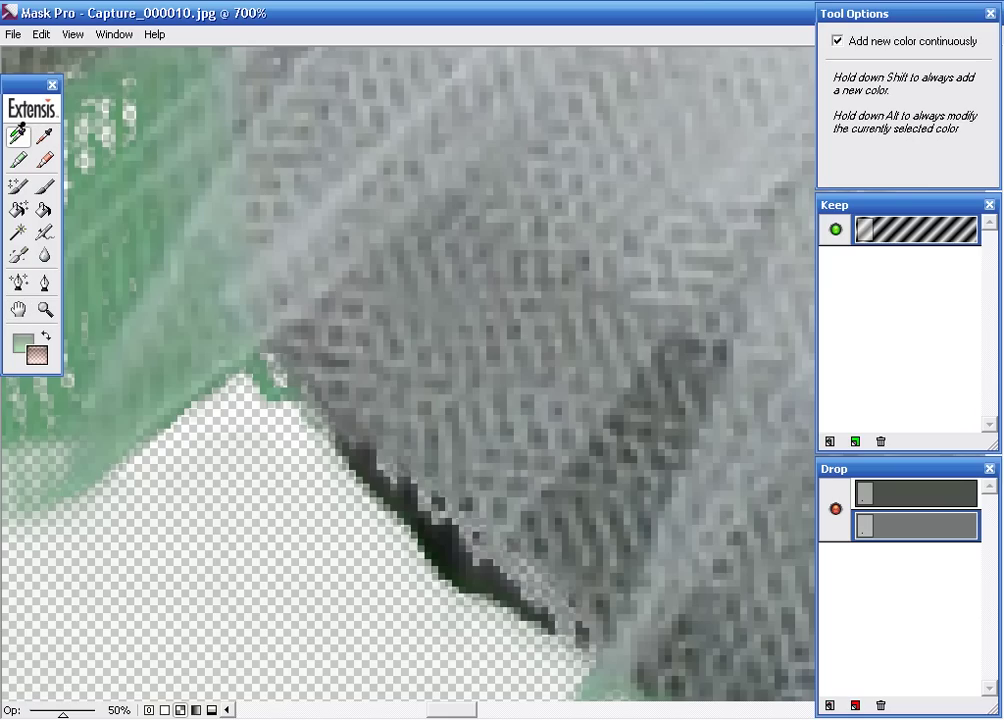
{"action": "left_click", "coordinate": [648, 292]}
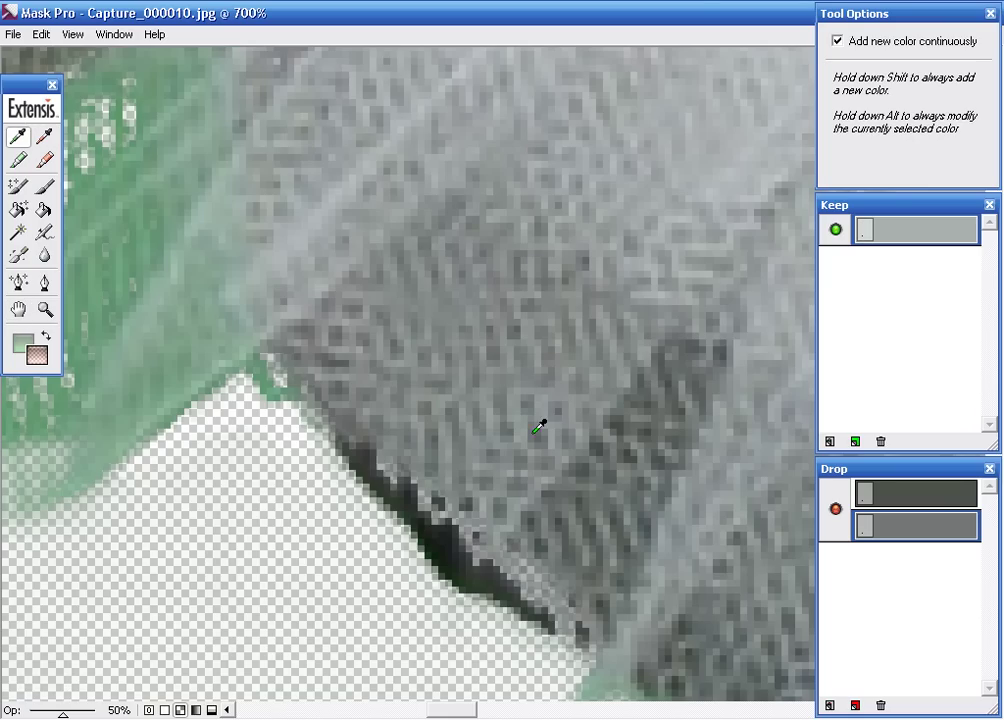
{"action": "left_click", "coordinate": [437, 356]}
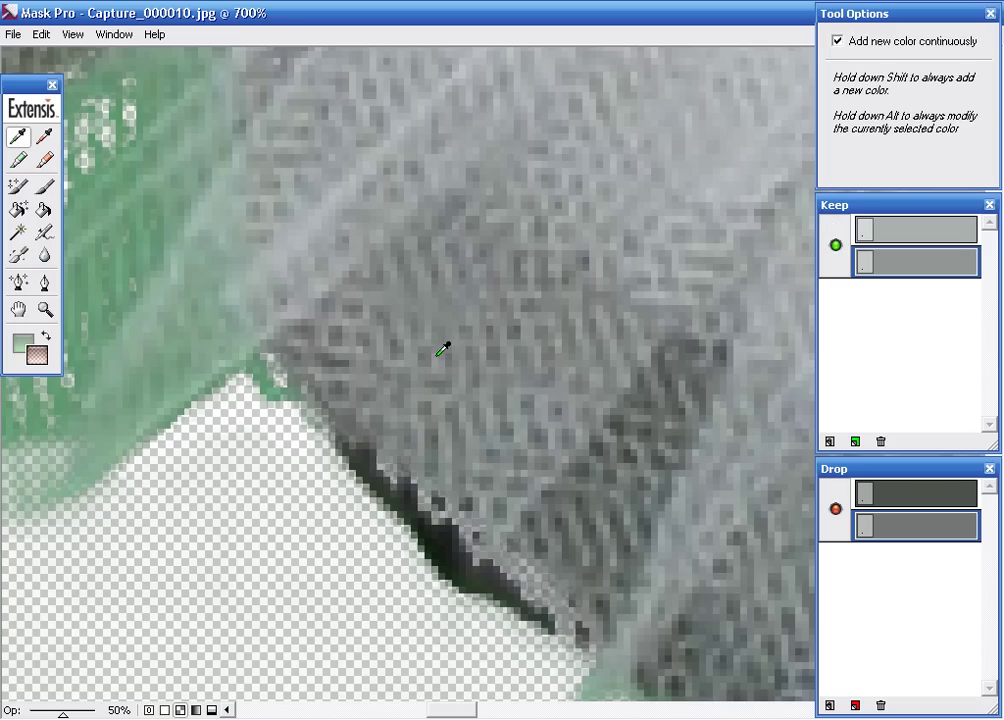
{"action": "double_click", "coordinate": [945, 534]}
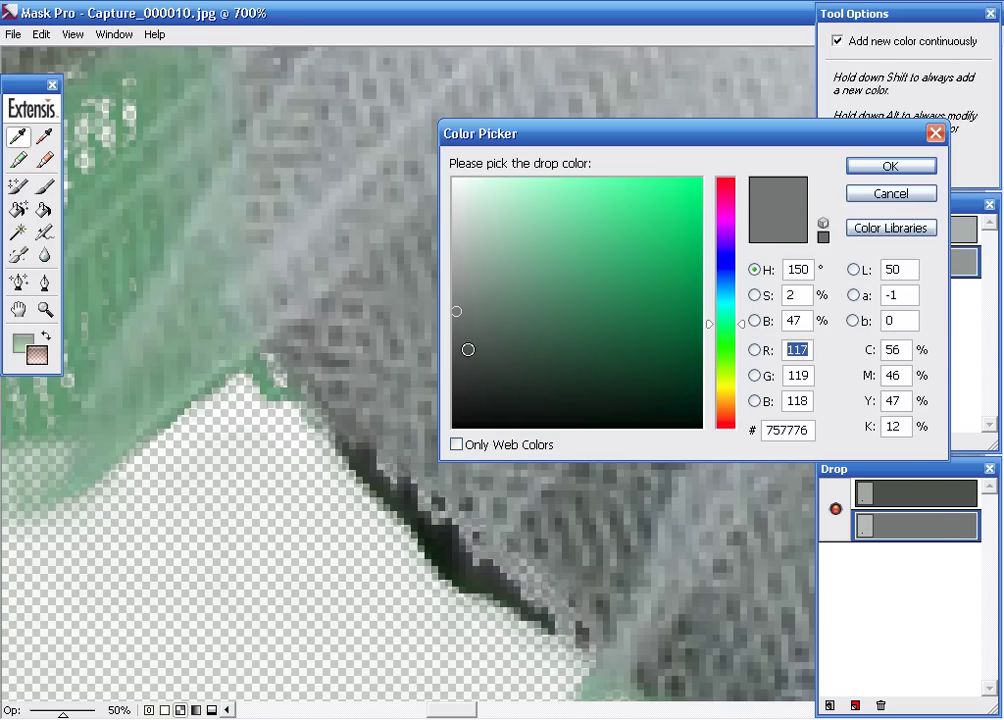
{"action": "left_click", "coordinate": [462, 356]}
{"action": "left_click", "coordinate": [462, 347]}
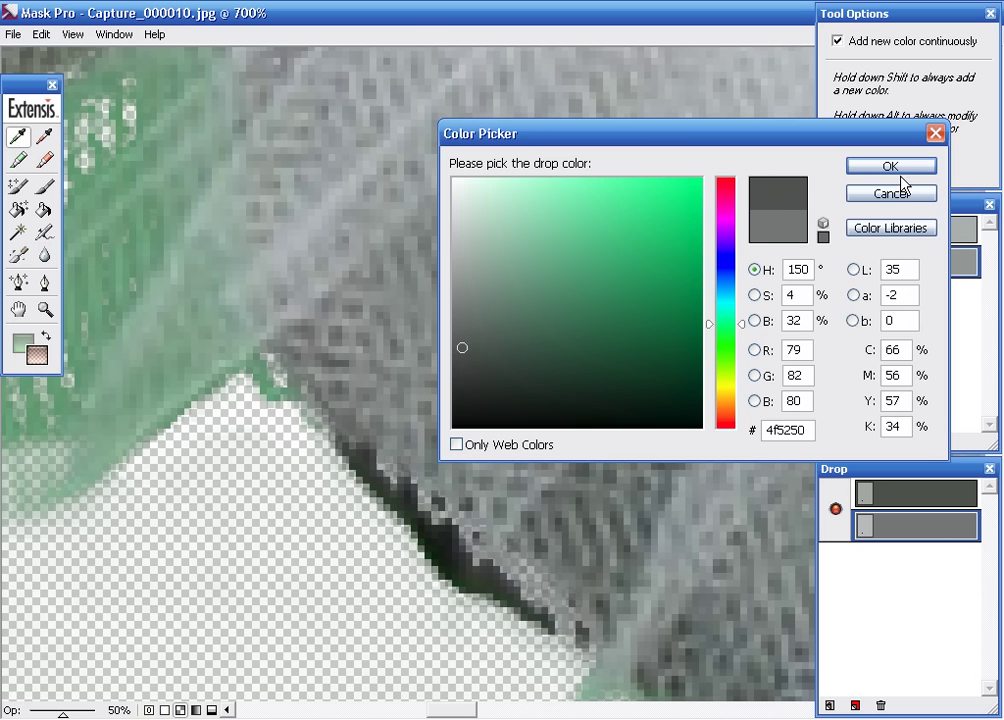
{"action": "left_click", "coordinate": [895, 168]}
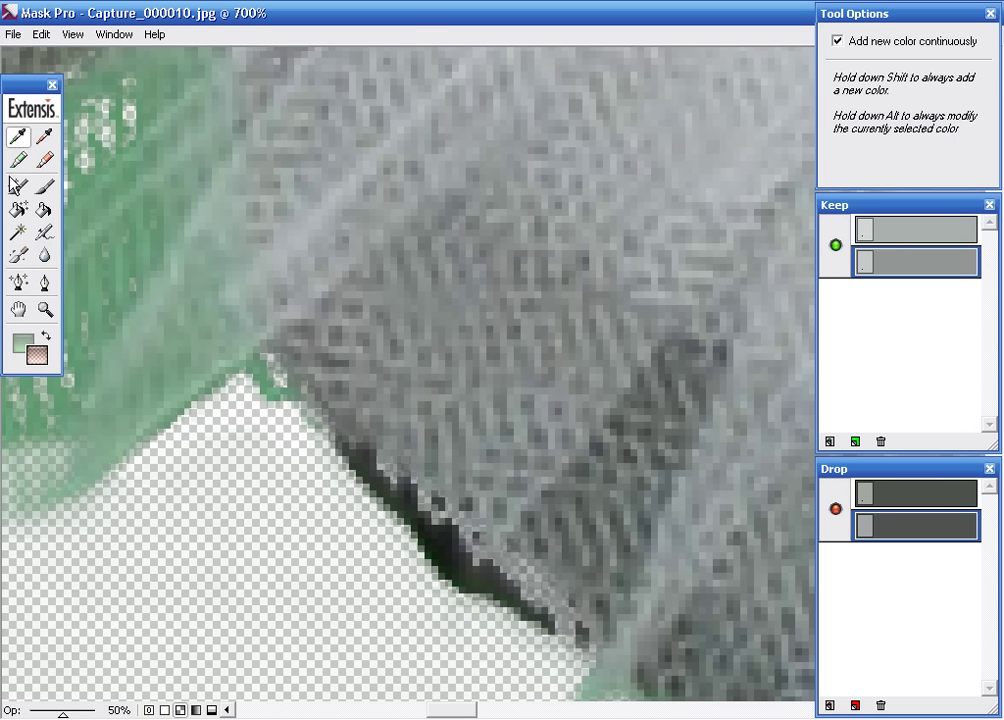
{"action": "left_click", "coordinate": [13, 183]}
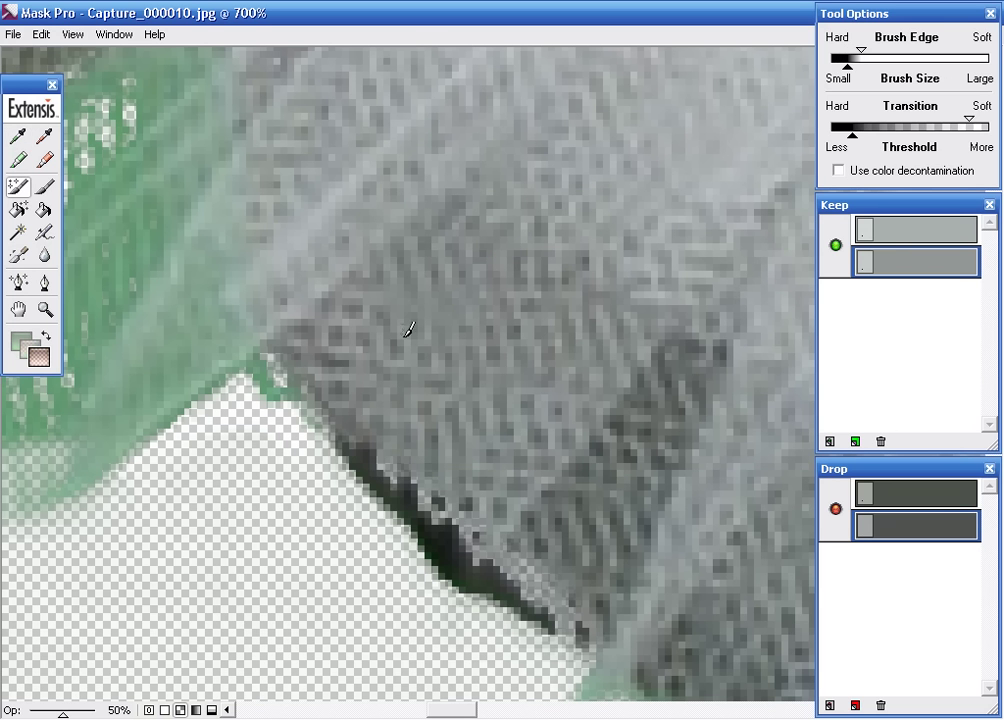
- Brush the dark fringe along the tulle edge partly transparent, then zoom out
{"action": "mouse_move", "coordinate": [338, 420]}
{"action": "left_mouse_down"}
{"action": "mouse_move", "coordinate": [410, 506]}
{"action": "mouse_move", "coordinate": [529, 506]}
{"action": "mouse_move", "coordinate": [464, 332]}
{"action": "mouse_move", "coordinate": [556, 248]}
{"action": "mouse_move", "coordinate": [338, 327]}
{"action": "mouse_move", "coordinate": [506, 460]}
{"action": "mouse_move", "coordinate": [707, 320]}
{"action": "mouse_move", "coordinate": [625, 545]}
{"action": "mouse_move", "coordinate": [594, 518]}
{"action": "mouse_move", "coordinate": [648, 267]}
{"action": "mouse_move", "coordinate": [535, 334]}
{"action": "left_mouse_up"}
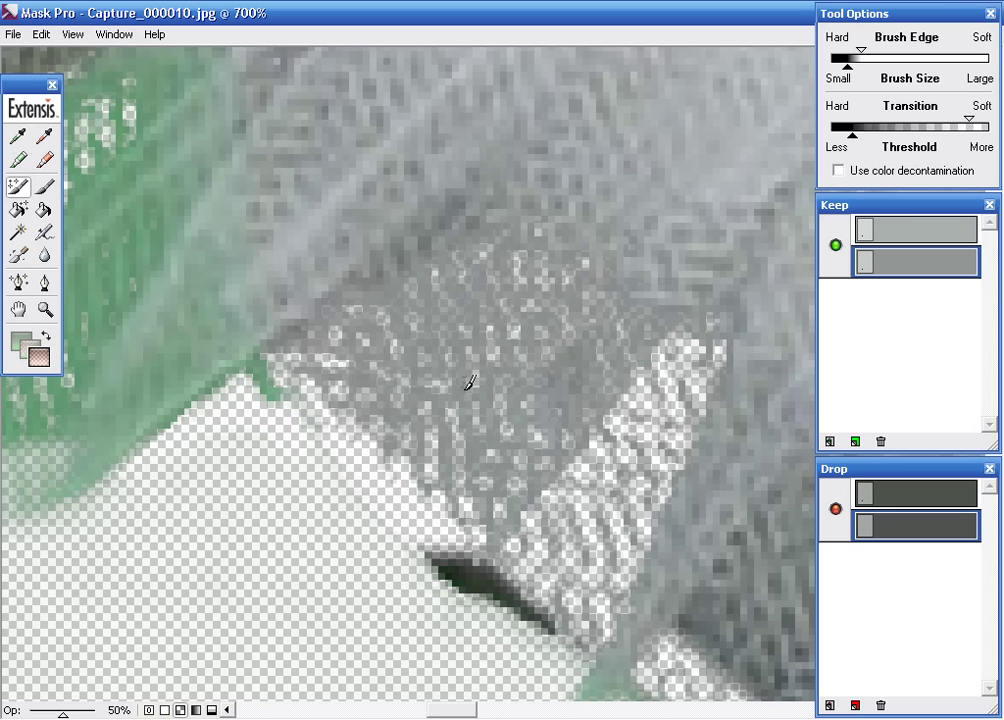
{"action": "left_click", "coordinate": [635, 405], "text": "alt"}
{"action": "left_click", "coordinate": [636, 405], "text": "alt"}
{"action": "left_click", "coordinate": [637, 405], "text": "alt"}
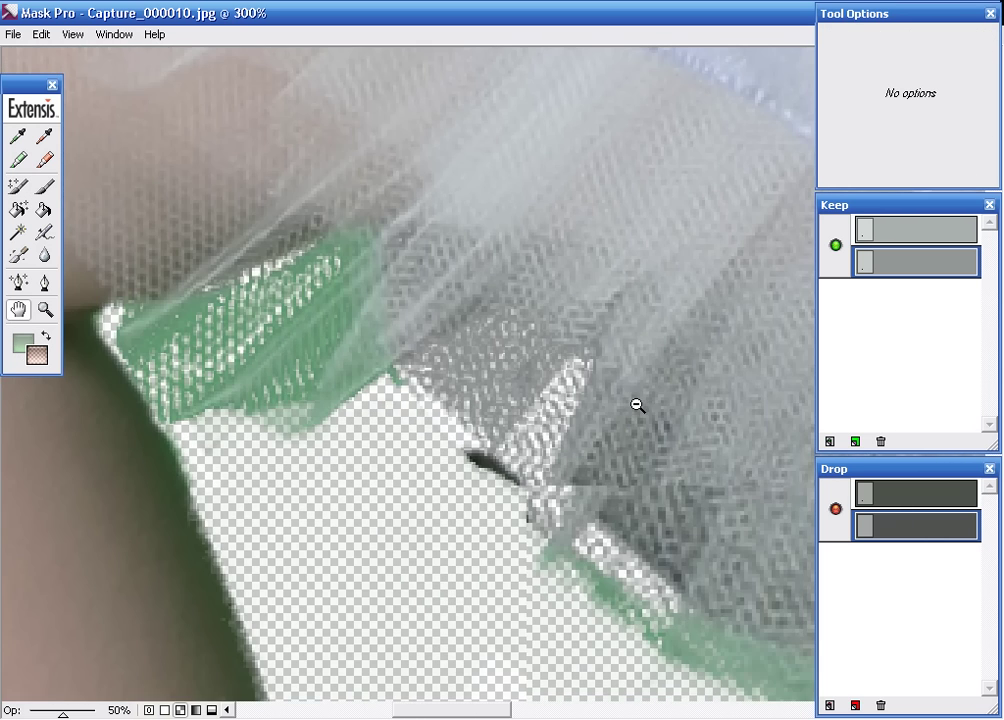
- Zoom onto the tulle hem edge and brush along it, panning up and down the hem
{"action": "left_click", "coordinate": [637, 405], "text": "alt"}
{"action": "left_click", "coordinate": [637, 405], "text": "alt"}
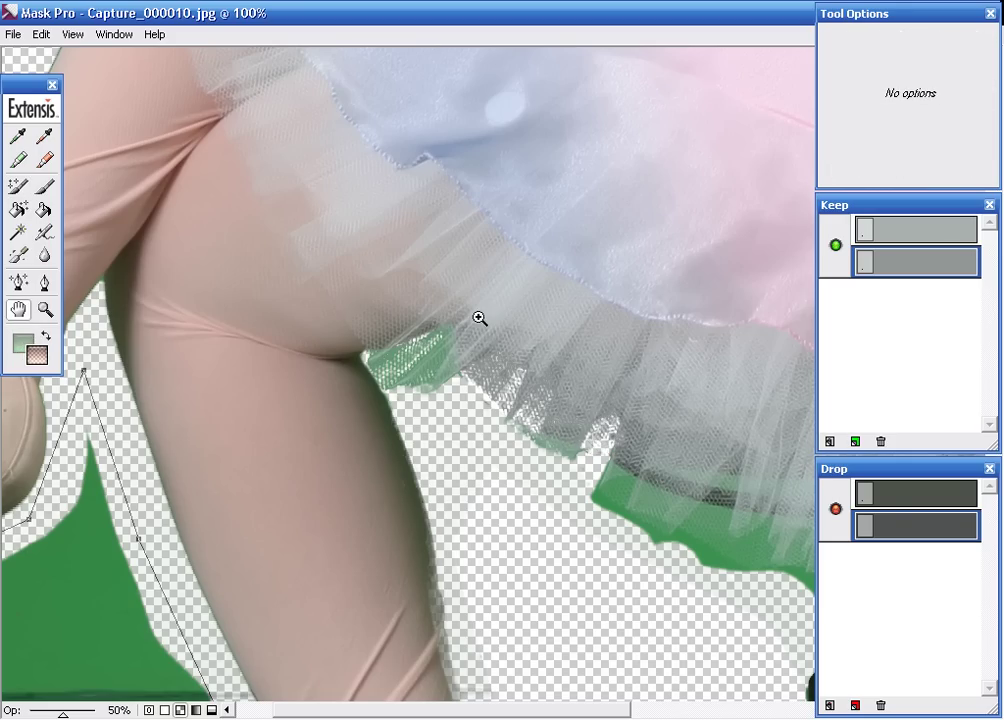
{"action": "left_click_drag", "start_coordinate": [489, 298], "coordinate": [717, 497]}
{"action": "left_click_drag", "start_coordinate": [478, 467], "coordinate": [512, 470]}
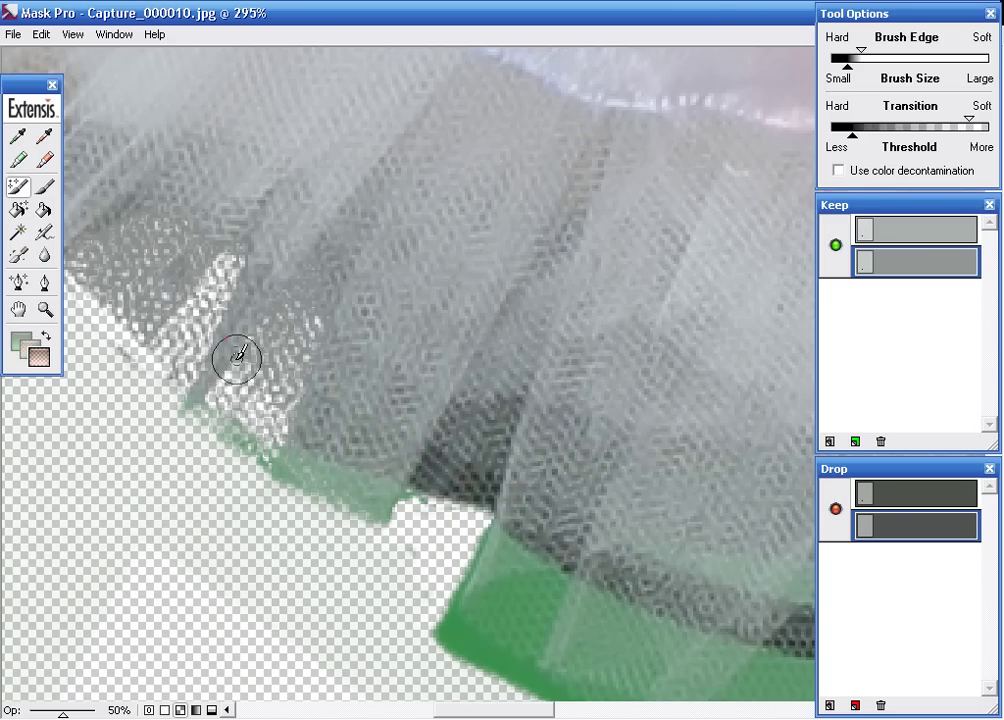
{"action": "key", "text": "h"}
{"action": "left_click_drag", "start_coordinate": [408, 394], "coordinate": [350, 361]}
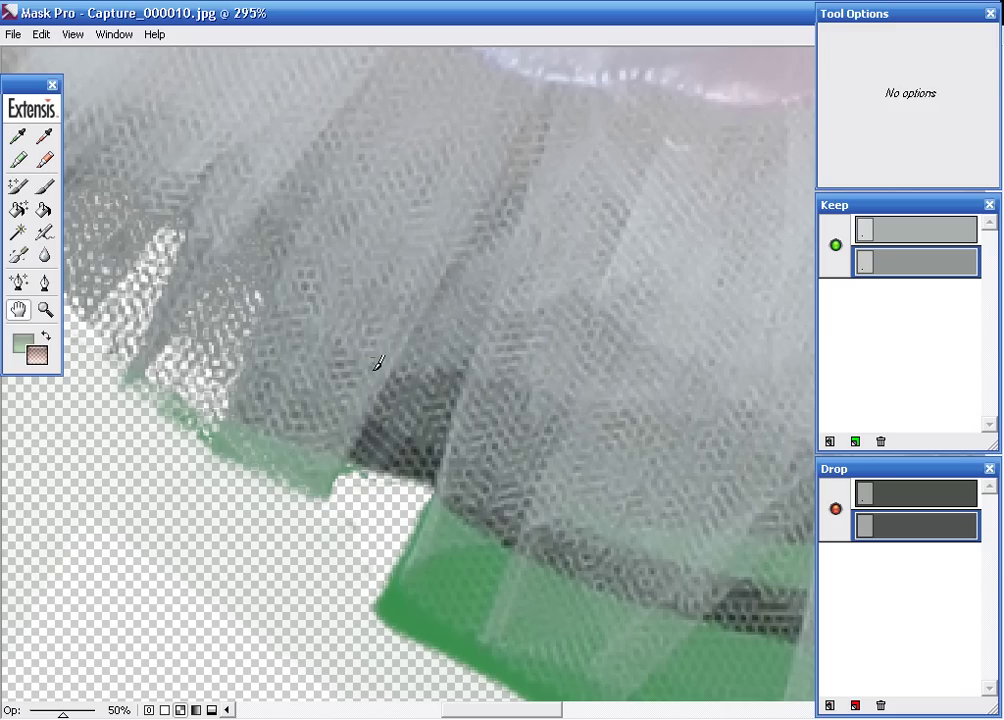
{"action": "key", "text": "b"}
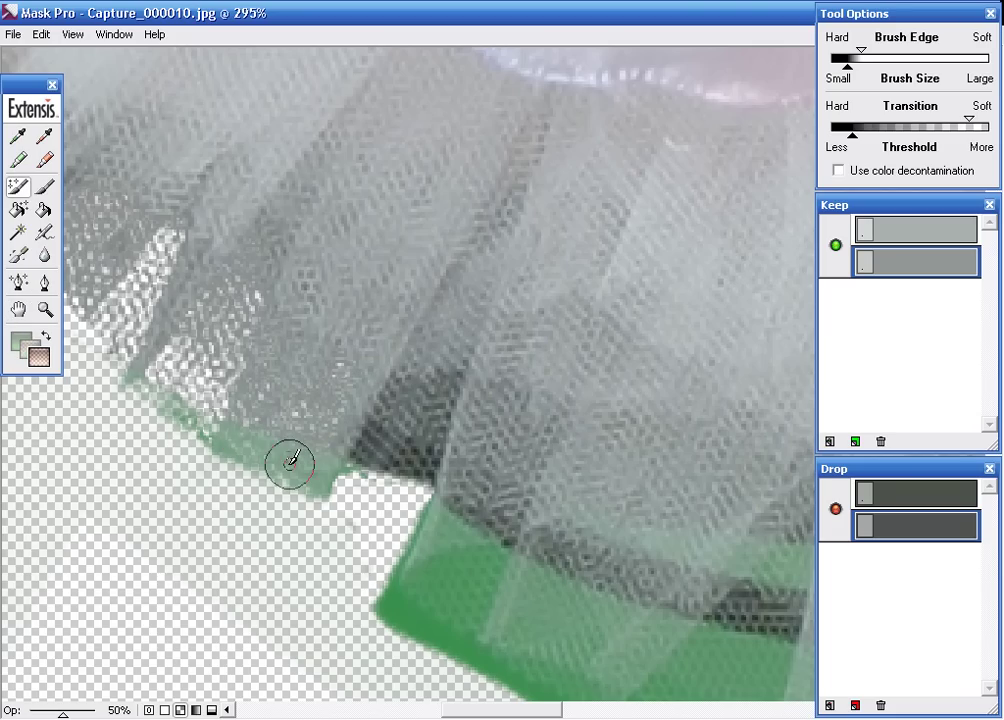
{"action": "key", "text": "h"}
{"action": "left_click_drag", "start_coordinate": [139, 343], "coordinate": [325, 478]}
{"action": "key", "text": "b"}
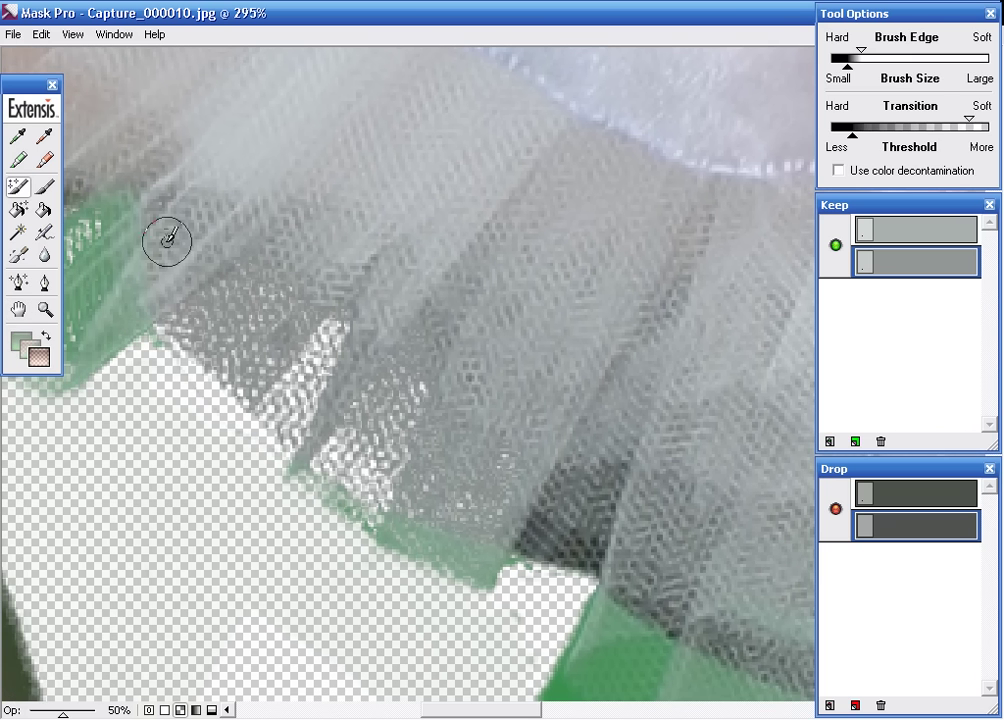
{"action": "key", "text": "h"}
{"action": "left_click_drag", "start_coordinate": [452, 413], "coordinate": [305, 315]}
- Set the first drop colour to near-black 0b0b0b and delete the second grey drop colour
{"action": "key", "text": "b"}
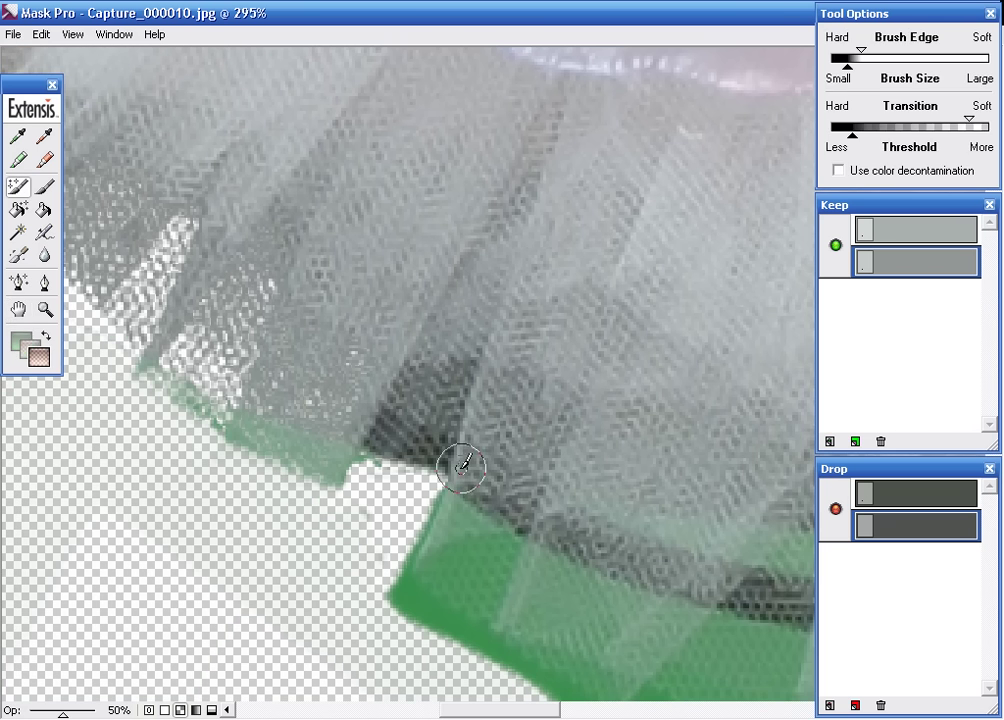
{"action": "double_click", "coordinate": [900, 493]}
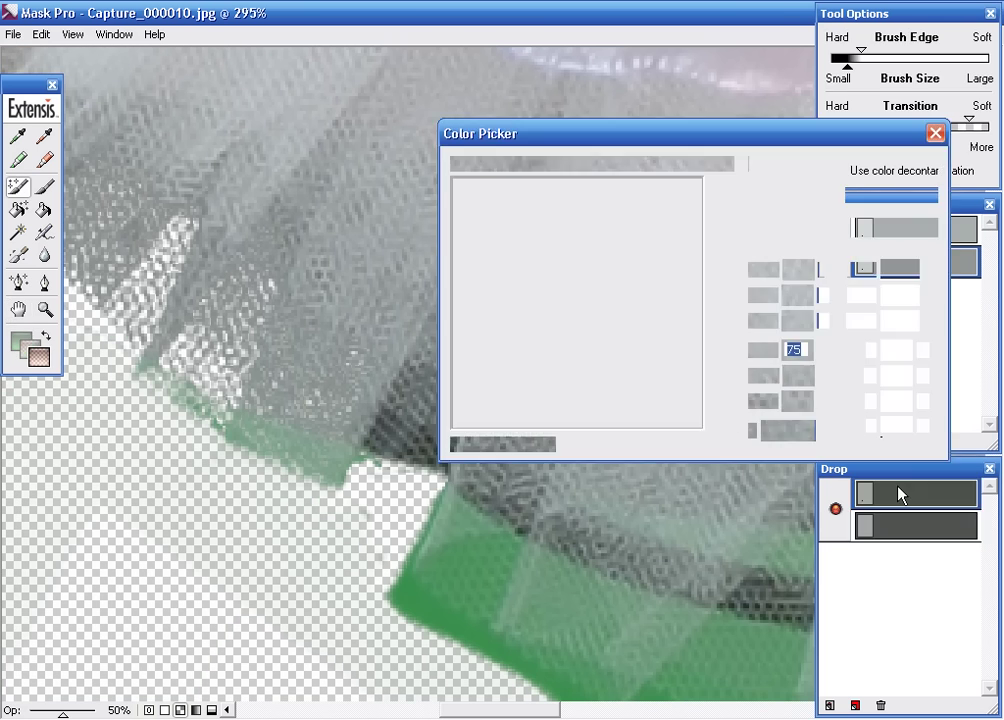
{"action": "left_click", "coordinate": [456, 416]}
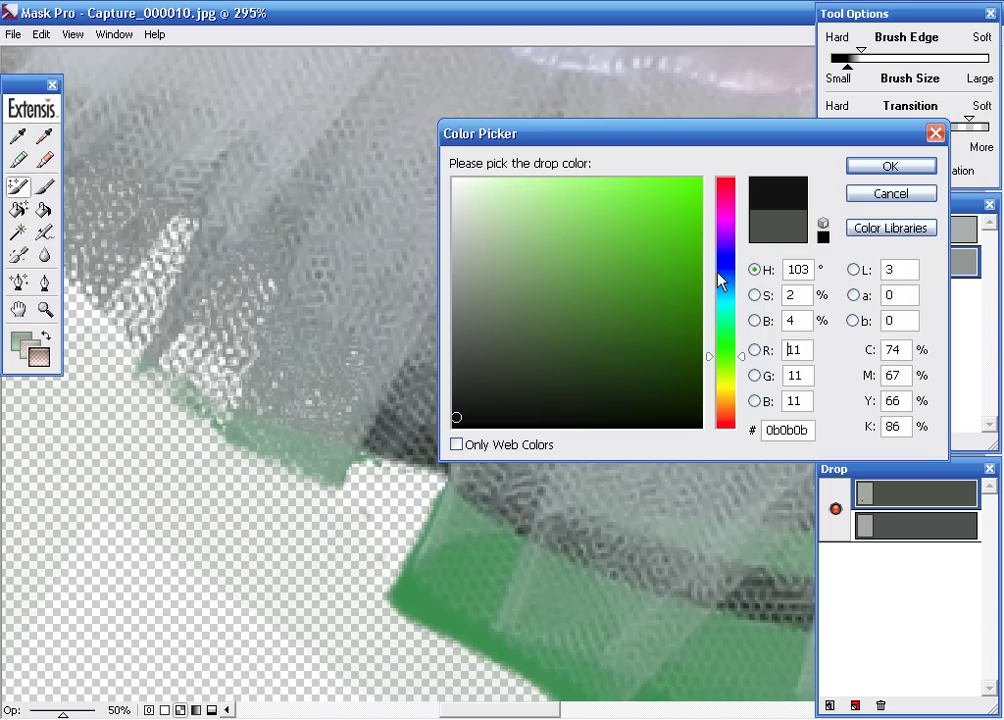
{"action": "left_click", "coordinate": [862, 168]}
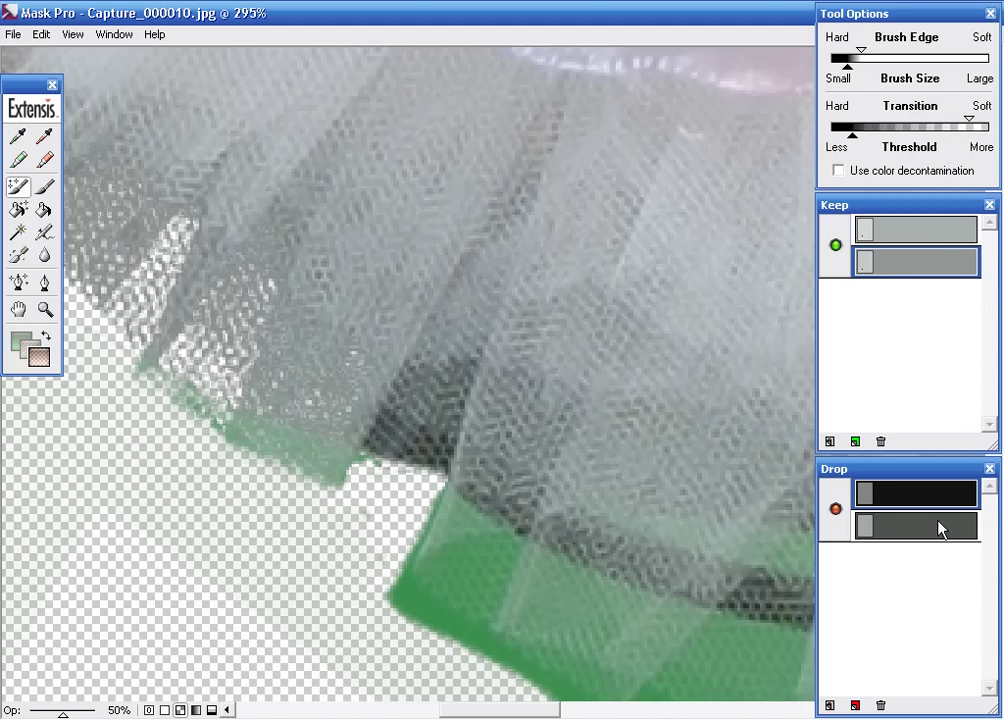
{"action": "left_click_drag", "start_coordinate": [940, 528], "coordinate": [884, 708]}
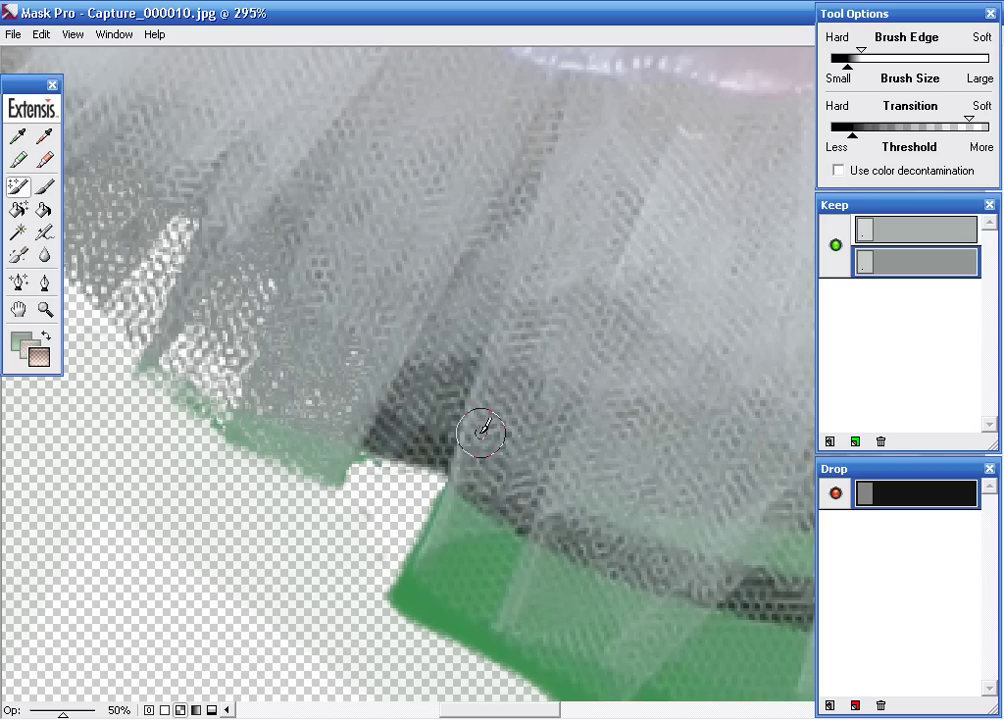
- Brush the dark band along the tulle hem, then zoom out to the whole tutu
{"action": "mouse_move", "coordinate": [481, 432]}
{"action": "left_mouse_down"}
{"action": "mouse_move", "coordinate": [399, 363]}
{"action": "mouse_move", "coordinate": [376, 452]}
{"action": "mouse_move", "coordinate": [419, 376]}
{"action": "mouse_move", "coordinate": [400, 452]}
{"action": "mouse_move", "coordinate": [455, 370]}
{"action": "mouse_move", "coordinate": [441, 435]}
{"action": "mouse_move", "coordinate": [399, 475]}
{"action": "left_mouse_up"}
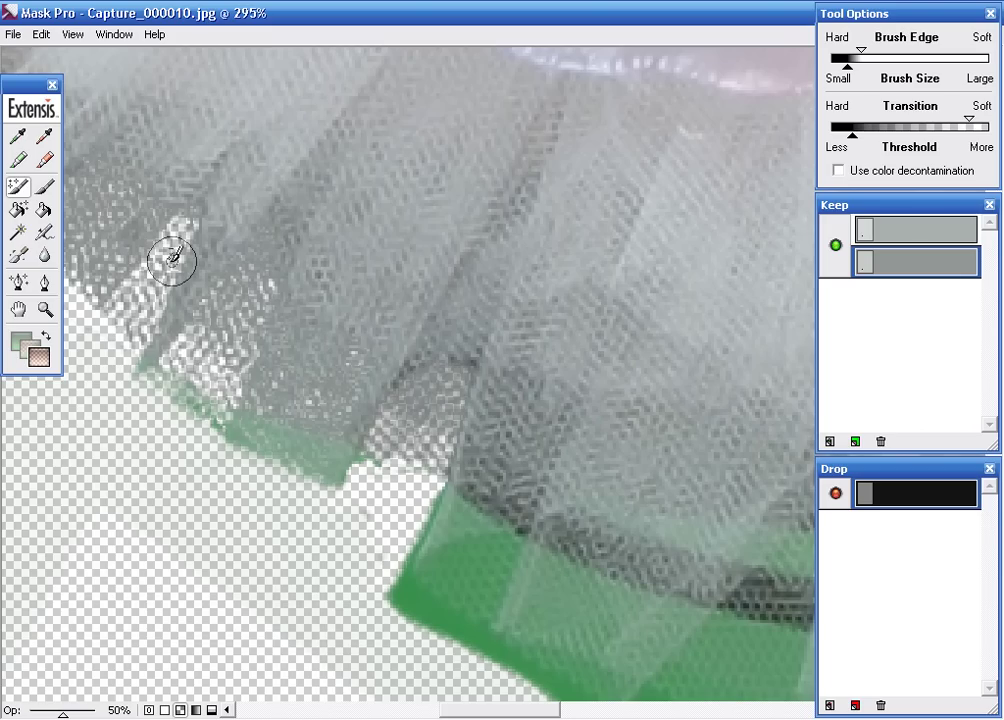
{"action": "left_click_drag", "start_coordinate": [432, 388], "coordinate": [385, 278]}
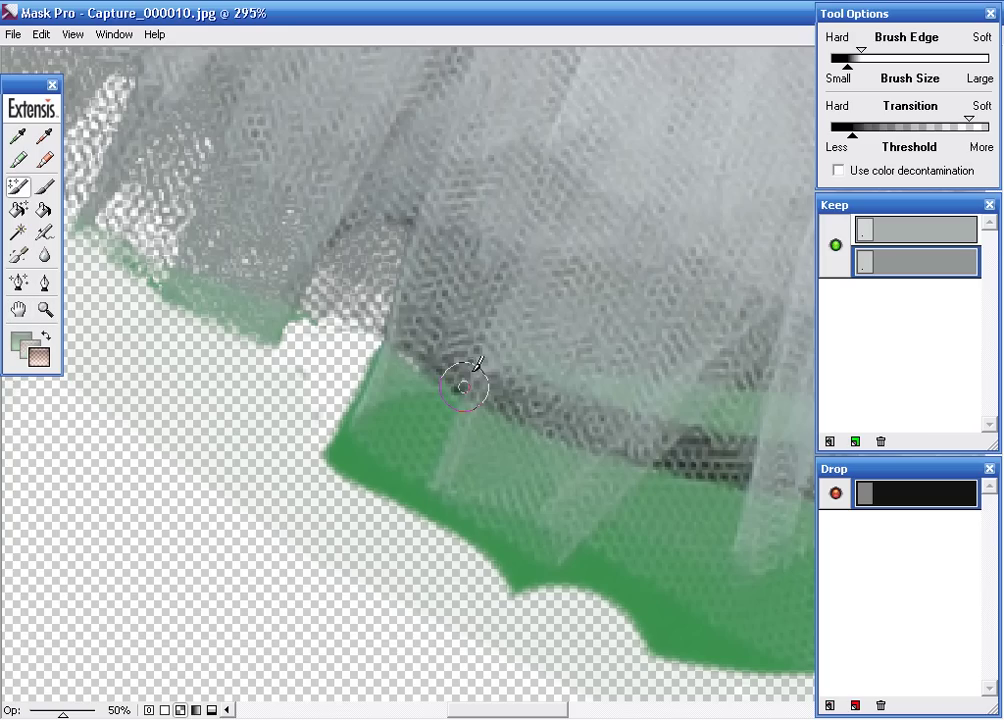
{"action": "left_click_drag", "start_coordinate": [464, 385], "coordinate": [432, 365]}
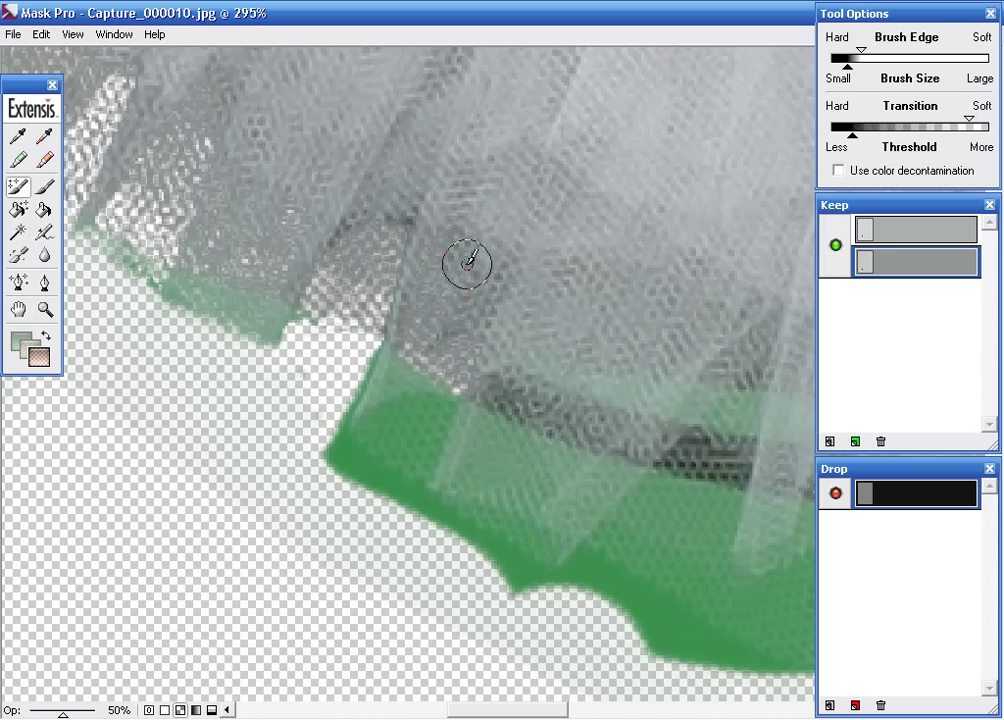
{"action": "left_click_drag", "start_coordinate": [517, 397], "coordinate": [477, 360]}
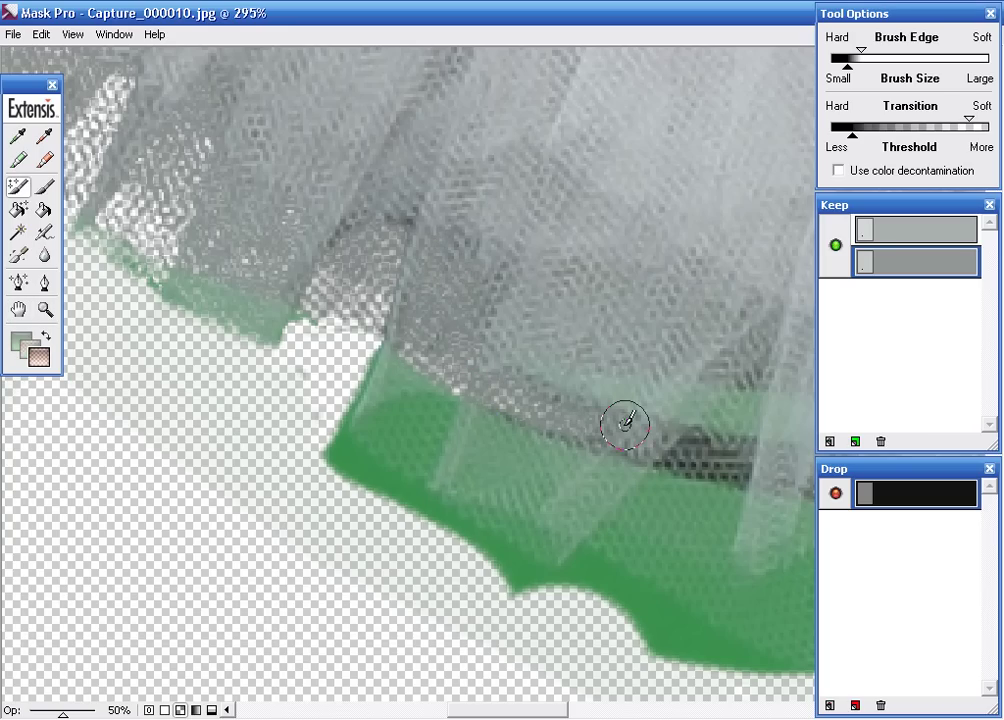
{"action": "mouse_move", "coordinate": [624, 425]}
{"action": "left_mouse_down"}
{"action": "mouse_move", "coordinate": [412, 405]}
{"action": "mouse_move", "coordinate": [466, 410]}
{"action": "mouse_move", "coordinate": [542, 444]}
{"action": "mouse_move", "coordinate": [399, 417]}
{"action": "mouse_move", "coordinate": [195, 335]}
{"action": "mouse_move", "coordinate": [157, 370]}
{"action": "mouse_move", "coordinate": [130, 477]}
{"action": "mouse_move", "coordinate": [168, 459]}
{"action": "mouse_move", "coordinate": [325, 556]}
{"action": "left_mouse_up"}
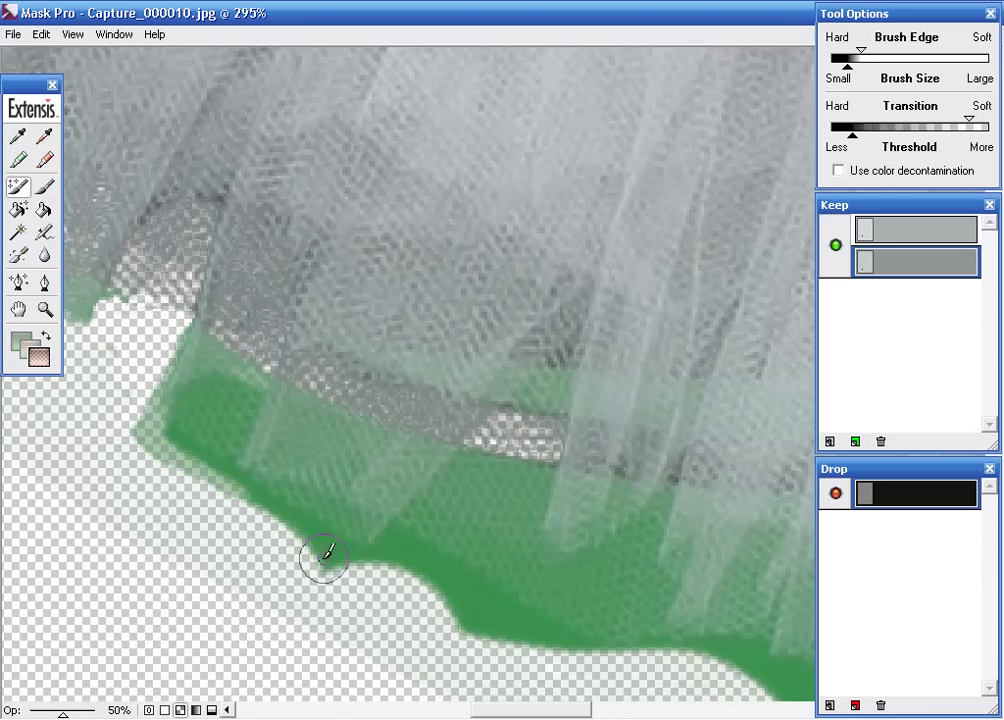
{"action": "left_click_drag", "start_coordinate": [444, 513], "coordinate": [344, 403]}
{"action": "mouse_move", "coordinate": [430, 561]}
{"action": "left_mouse_down"}
{"action": "mouse_move", "coordinate": [347, 399]}
{"action": "mouse_move", "coordinate": [489, 437]}
{"action": "mouse_move", "coordinate": [437, 399]}
{"action": "left_mouse_up"}
{"action": "key", "text": "ctrl+minus"}
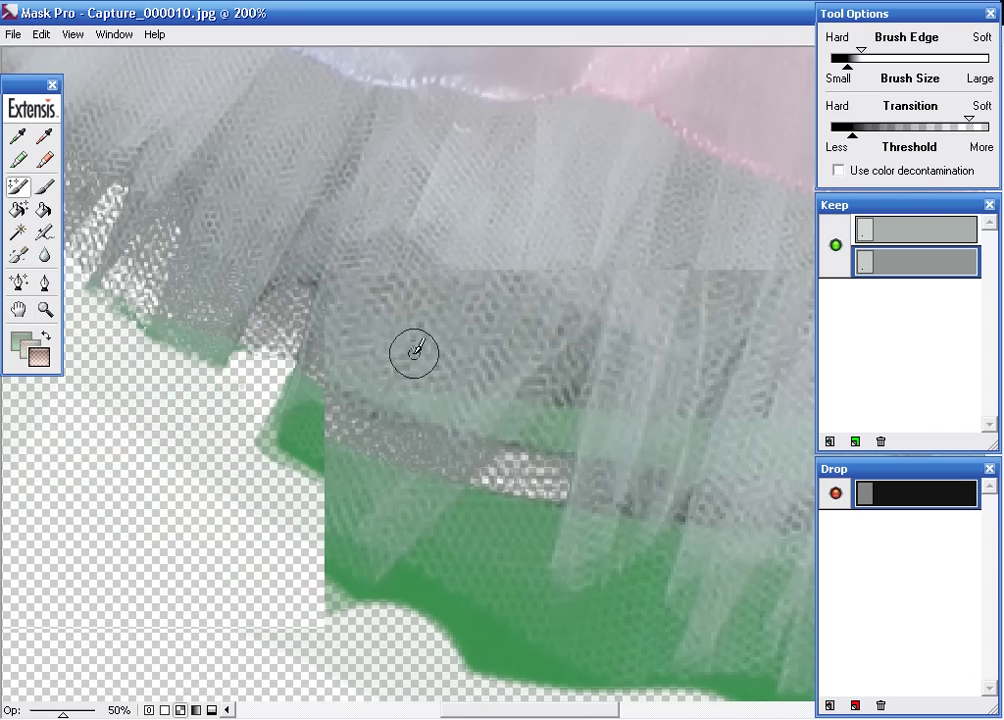
{"action": "key", "text": "ctrl+minus"}
{"action": "key", "text": "ctrl+minus"}
{"action": "key", "text": "ctrl+minus"}
{"action": "key", "text": "ctrl+space"}
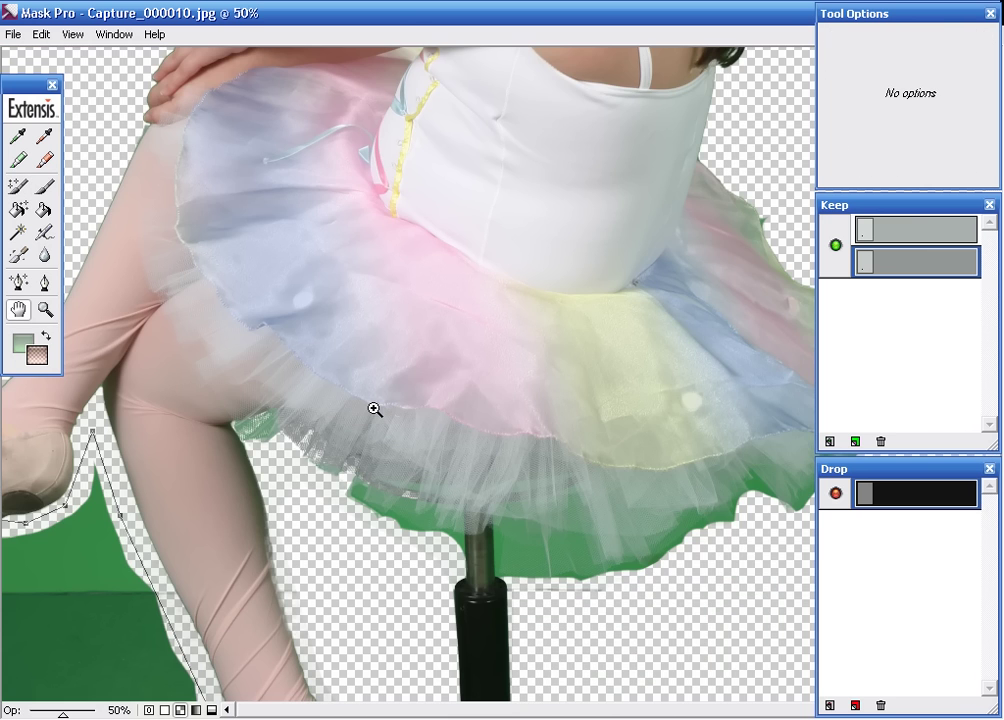
- Zoom into the lower-left tutu hem and delete the old keep and drop colours
{"action": "left_click_drag", "start_coordinate": [320, 376], "coordinate": [641, 576]}
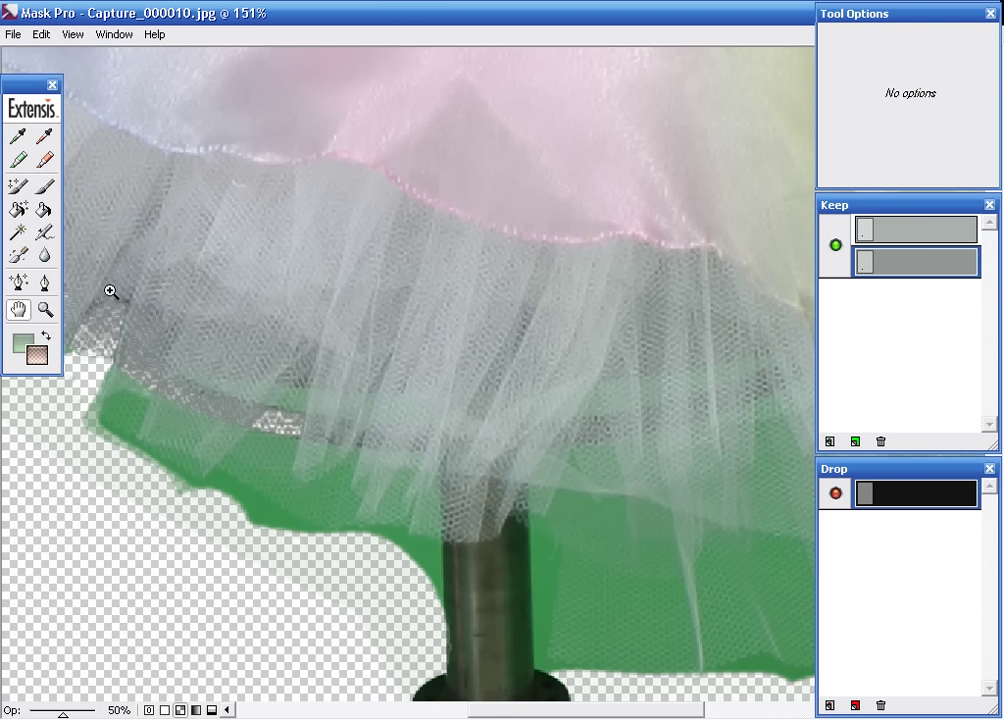
{"action": "left_click_drag", "start_coordinate": [108, 287], "coordinate": [316, 503]}
{"action": "left_click", "coordinate": [375, 460]}
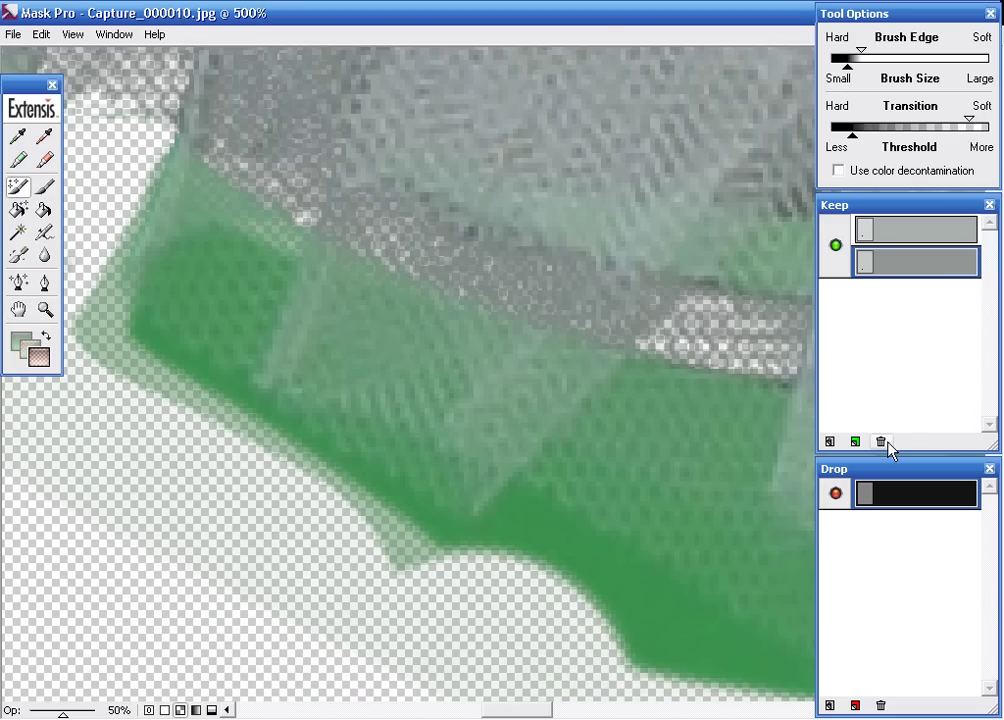
{"action": "left_click", "coordinate": [883, 442]}
{"action": "left_click", "coordinate": [880, 708]}
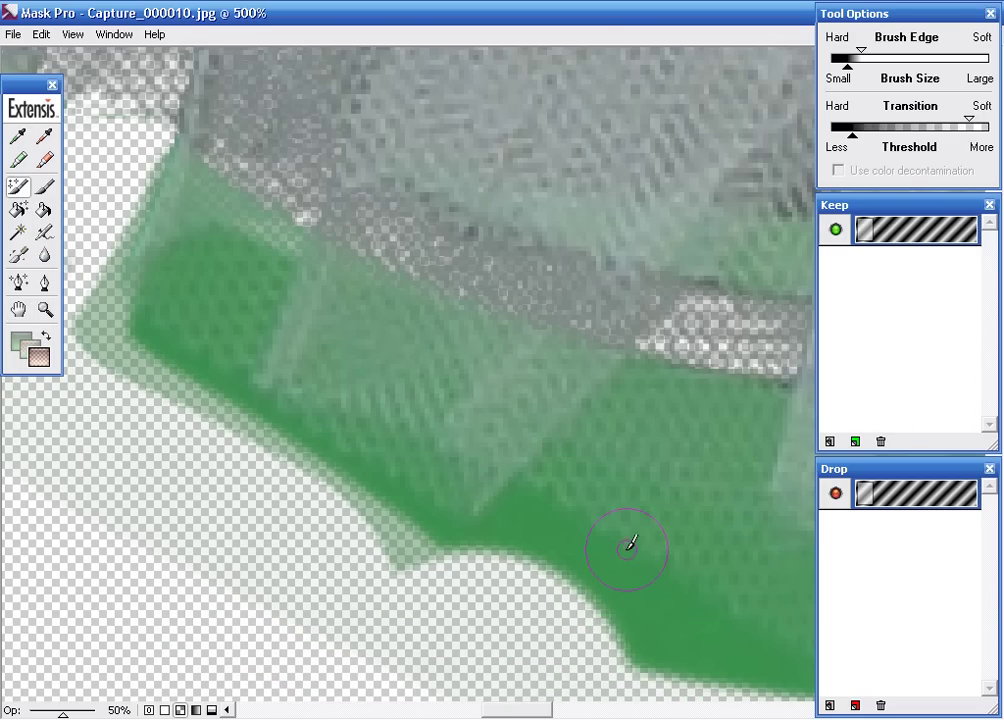
- Sample the green screen as drop colour and two grey-green tulle shades as keep colours
{"action": "left_click", "coordinate": [52, 131]}
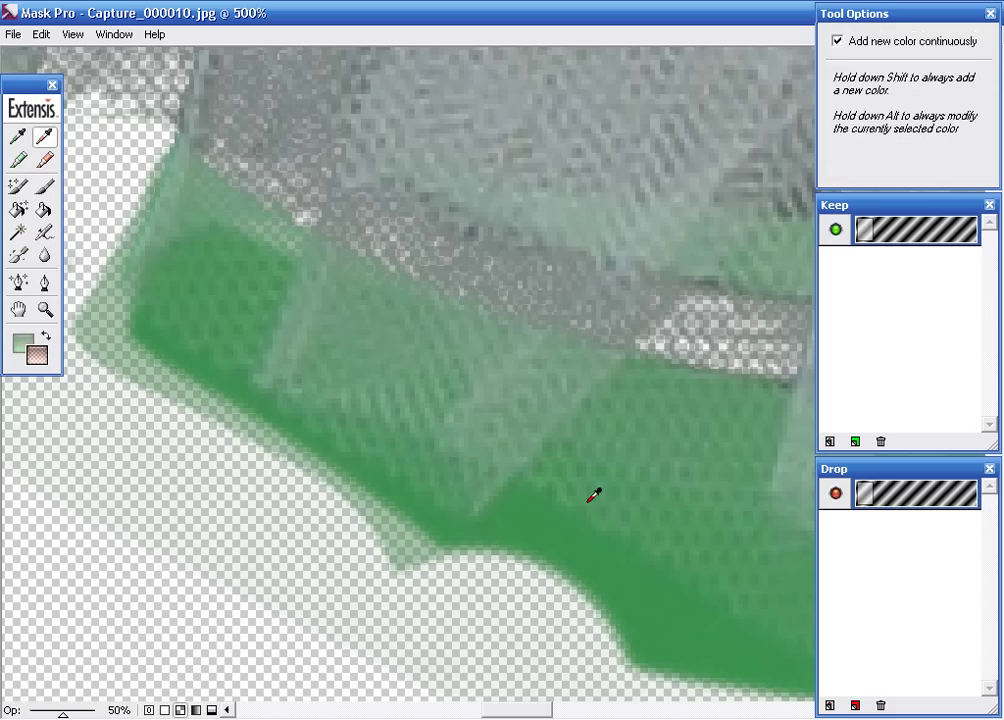
{"action": "left_click", "coordinate": [573, 533]}
{"action": "left_click_drag", "start_coordinate": [551, 294], "coordinate": [784, 612]}
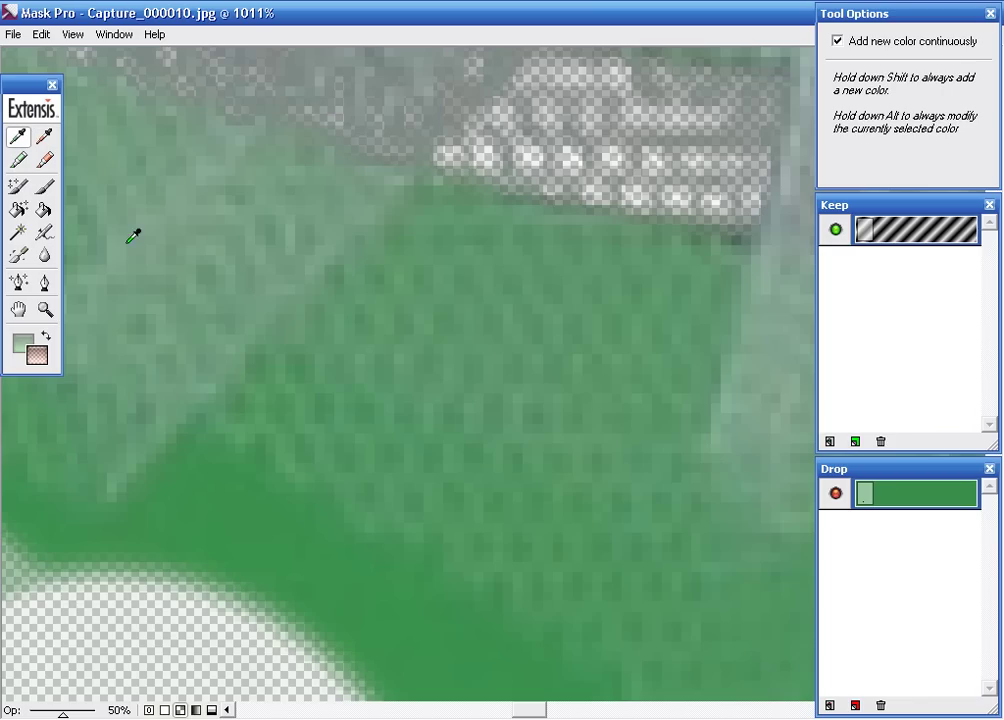
{"action": "left_click", "coordinate": [161, 316]}
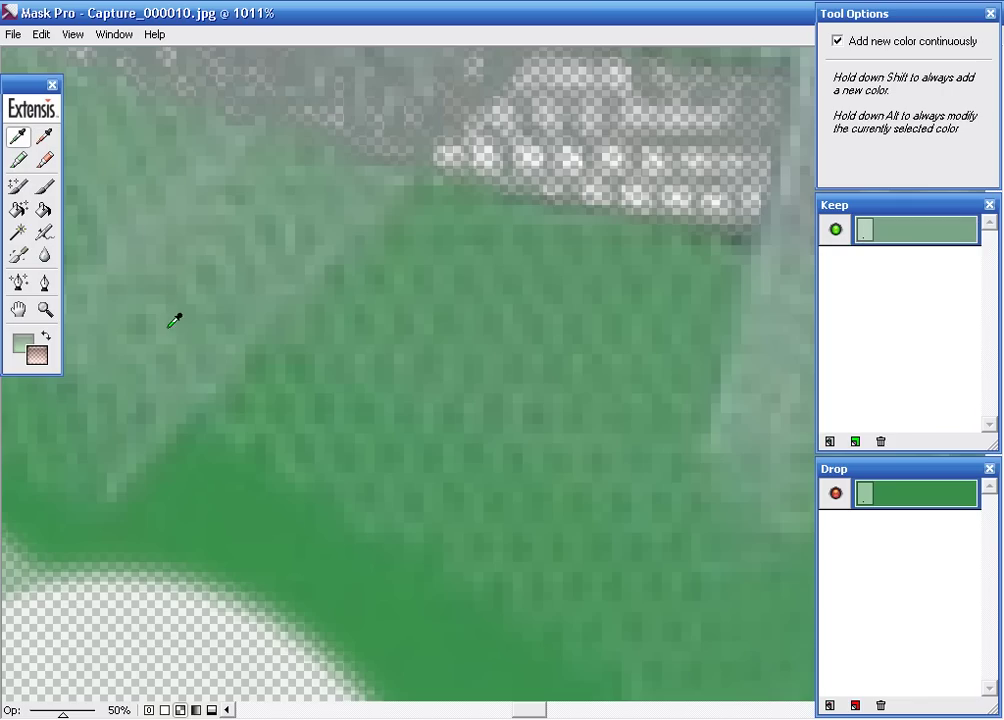
{"action": "left_click", "coordinate": [487, 391]}
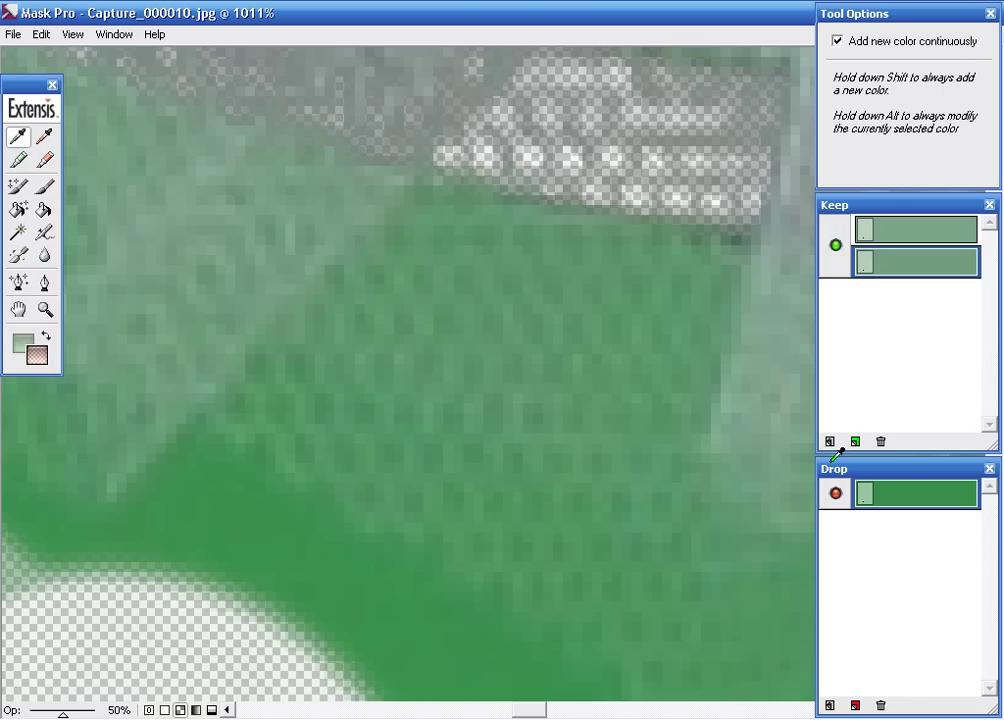
{"action": "left_click", "coordinate": [17, 188]}
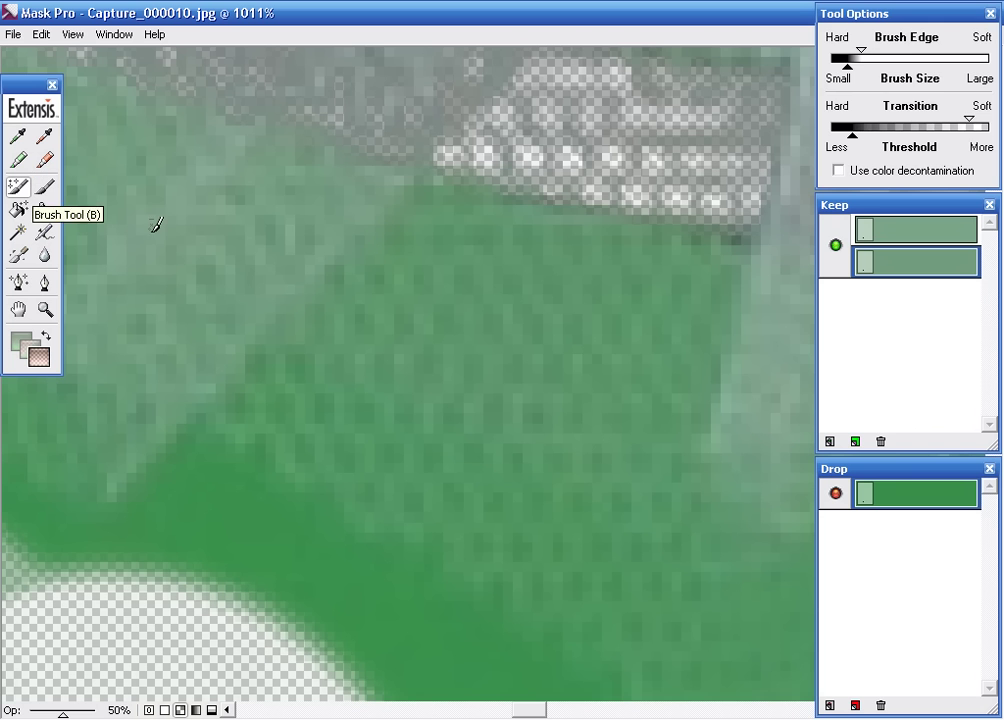
{"action": "left_click", "coordinate": [314, 350], "text": "alt"}
{"action": "left_click", "coordinate": [314, 350], "text": "alt"}
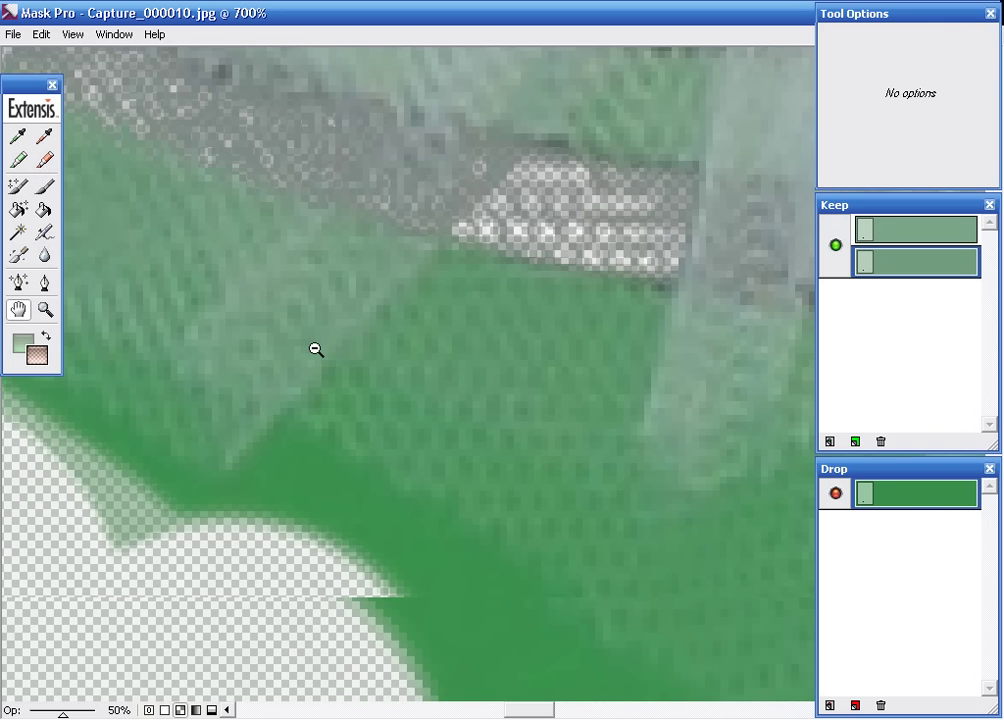
- Zoom out to 400% and brush the green fringe off the first stretch of tulle hem
{"action": "left_click", "coordinate": [316, 349], "text": "alt"}
{"action": "left_click", "coordinate": [316, 349], "text": "alt"}
{"action": "left_click", "coordinate": [314, 347], "text": "alt"}
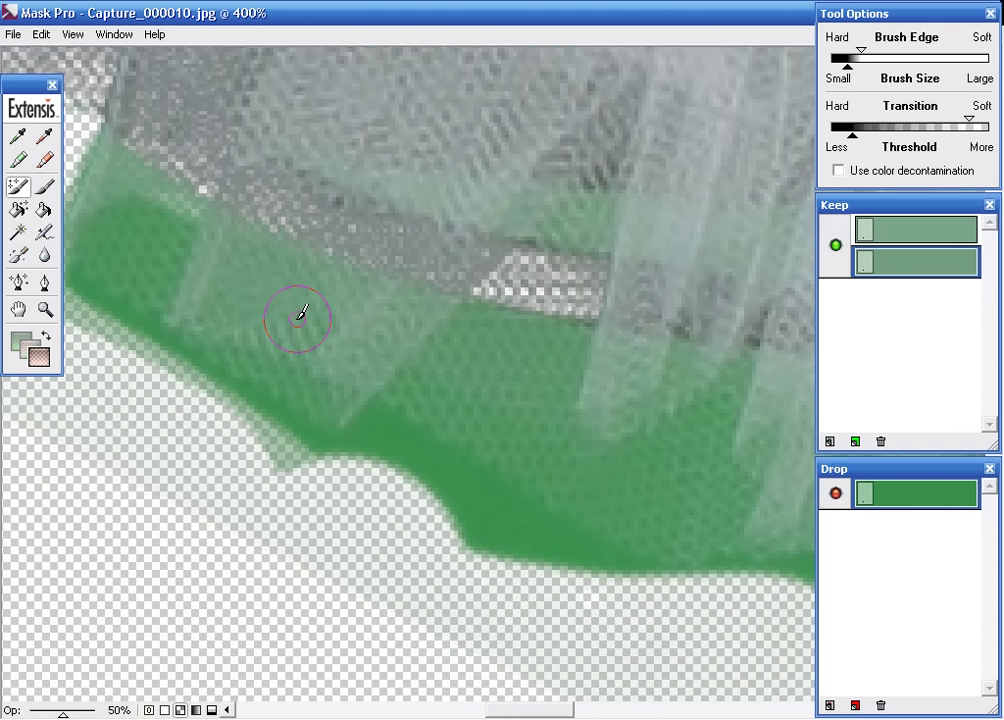
{"action": "mouse_move", "coordinate": [99, 260]}
{"action": "left_mouse_down"}
{"action": "mouse_move", "coordinate": [117, 229]}
{"action": "mouse_move", "coordinate": [128, 320]}
{"action": "mouse_move", "coordinate": [184, 226]}
{"action": "mouse_move", "coordinate": [226, 252]}
{"action": "left_mouse_up"}
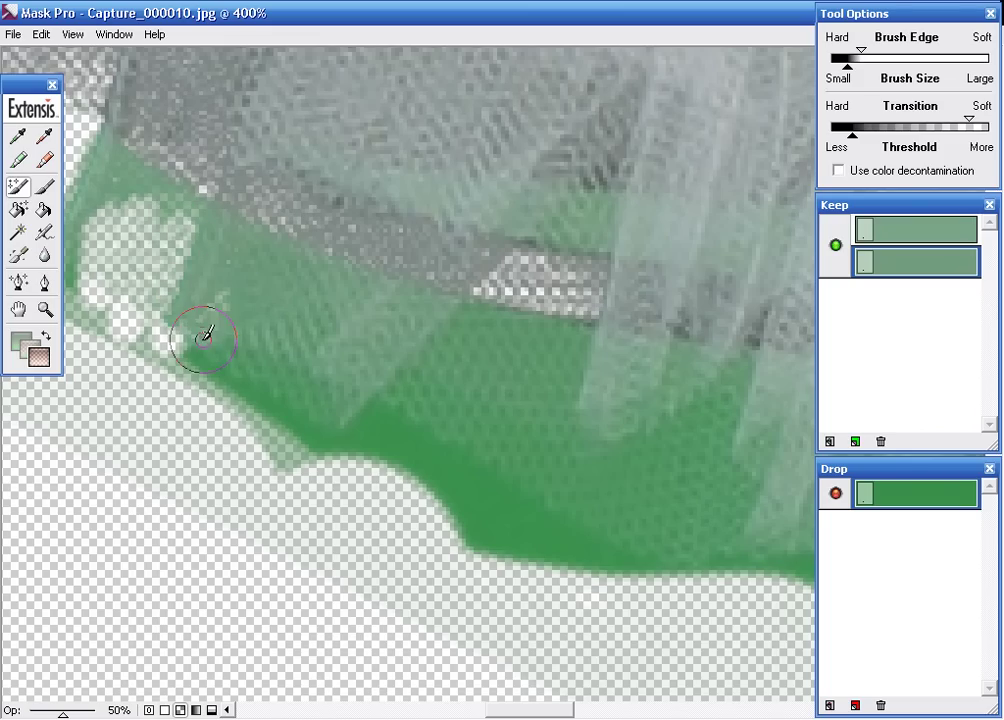
{"action": "left_click_drag", "start_coordinate": [203, 338], "coordinate": [292, 260]}
{"action": "mouse_move", "coordinate": [250, 375]}
{"action": "left_mouse_down"}
{"action": "mouse_move", "coordinate": [298, 377]}
{"action": "mouse_move", "coordinate": [385, 336]}
{"action": "mouse_move", "coordinate": [316, 441]}
{"action": "mouse_move", "coordinate": [237, 385]}
{"action": "mouse_move", "coordinate": [288, 391]}
{"action": "mouse_move", "coordinate": [374, 477]}
{"action": "left_mouse_up"}
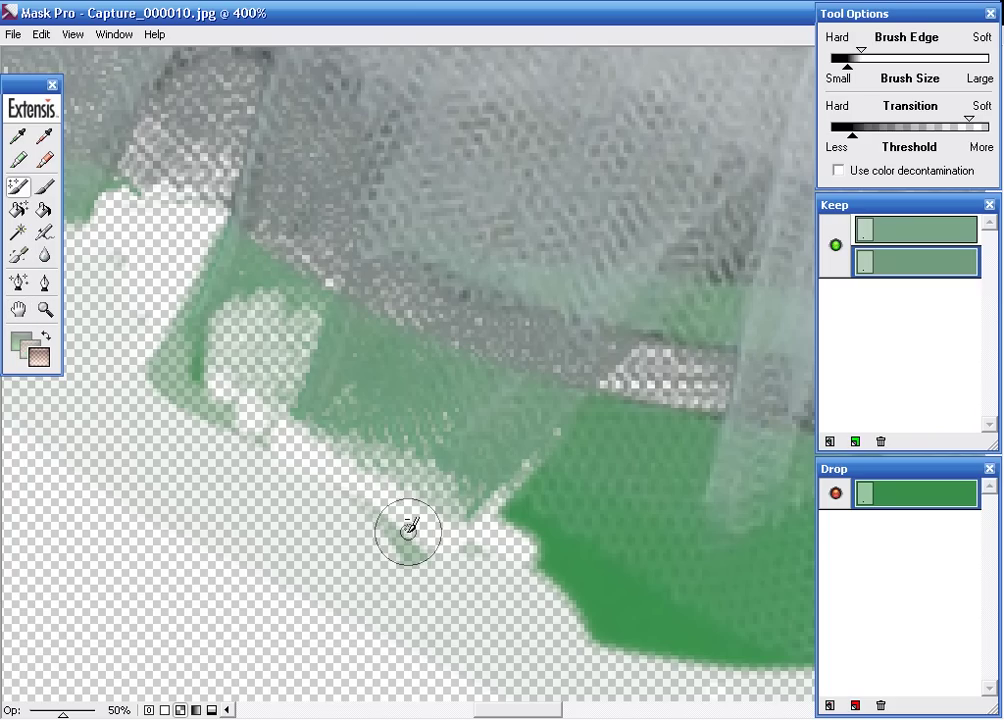
{"action": "mouse_move", "coordinate": [408, 530]}
{"action": "left_mouse_down"}
{"action": "mouse_move", "coordinate": [168, 359]}
{"action": "mouse_move", "coordinate": [161, 233]}
{"action": "mouse_move", "coordinate": [220, 352]}
{"action": "left_mouse_up"}
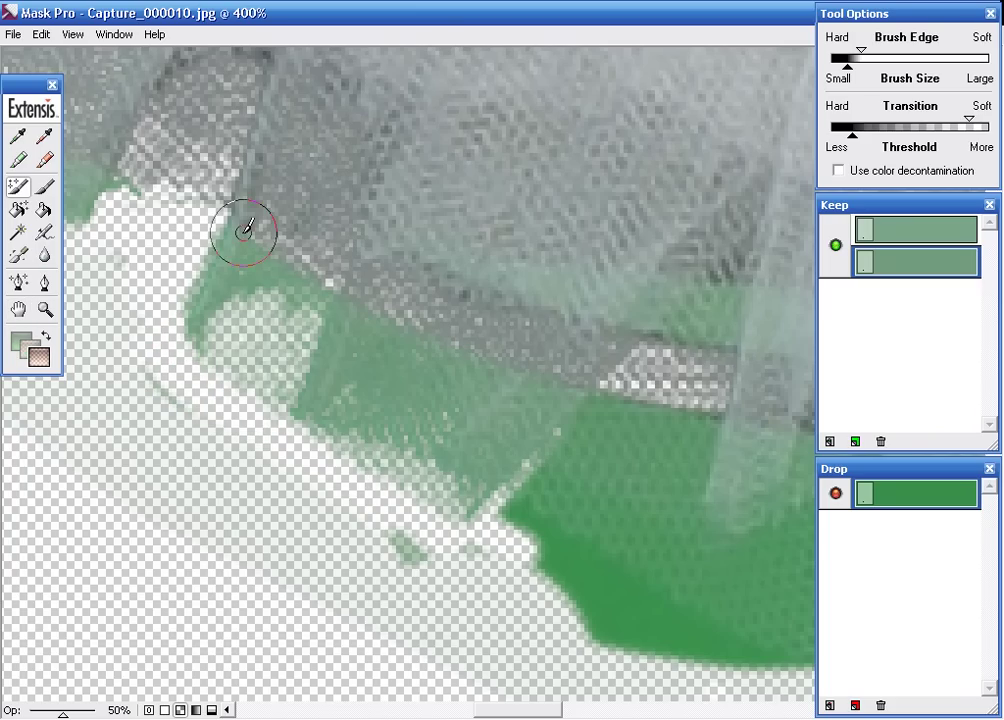
{"action": "mouse_move", "coordinate": [536, 421]}
{"action": "left_mouse_down"}
{"action": "mouse_move", "coordinate": [530, 497]}
{"action": "mouse_move", "coordinate": [623, 635]}
{"action": "mouse_move", "coordinate": [598, 538]}
{"action": "mouse_move", "coordinate": [610, 413]}
{"action": "mouse_move", "coordinate": [588, 512]}
{"action": "mouse_move", "coordinate": [623, 520]}
{"action": "mouse_move", "coordinate": [688, 397]}
{"action": "mouse_move", "coordinate": [654, 578]}
{"action": "mouse_move", "coordinate": [377, 453]}
{"action": "left_mouse_up"}
- Brush the bright green below the hem's grey band transparent, working toward the stool pole
{"action": "key", "text": "h"}
{"action": "key", "text": "b"}
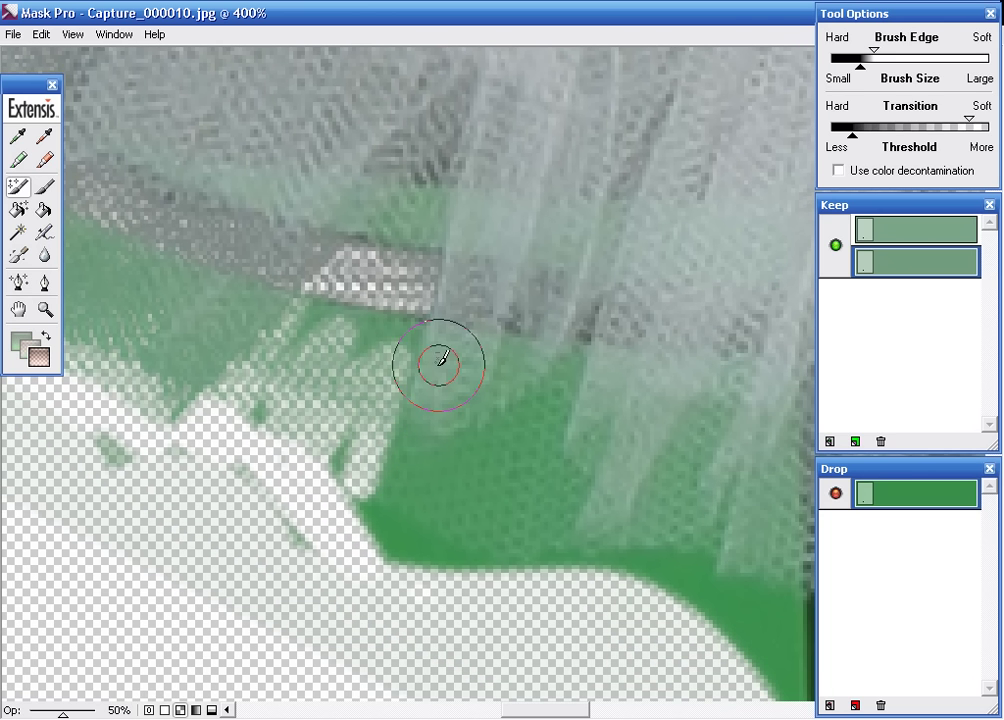
{"action": "mouse_move", "coordinate": [439, 366]}
{"action": "left_mouse_down"}
{"action": "mouse_move", "coordinate": [336, 323]}
{"action": "mouse_move", "coordinate": [285, 336]}
{"action": "mouse_move", "coordinate": [206, 419]}
{"action": "mouse_move", "coordinate": [141, 443]}
{"action": "mouse_move", "coordinate": [298, 531]}
{"action": "mouse_move", "coordinate": [343, 401]}
{"action": "mouse_move", "coordinate": [385, 417]}
{"action": "mouse_move", "coordinate": [438, 325]}
{"action": "mouse_move", "coordinate": [403, 538]}
{"action": "mouse_move", "coordinate": [493, 352]}
{"action": "mouse_move", "coordinate": [448, 545]}
{"action": "mouse_move", "coordinate": [577, 390]}
{"action": "mouse_move", "coordinate": [512, 540]}
{"action": "mouse_move", "coordinate": [558, 565]}
{"action": "mouse_move", "coordinate": [574, 350]}
{"action": "mouse_move", "coordinate": [419, 405]}
{"action": "mouse_move", "coordinate": [430, 347]}
{"action": "mouse_move", "coordinate": [668, 511]}
{"action": "mouse_move", "coordinate": [627, 600]}
{"action": "mouse_move", "coordinate": [741, 366]}
{"action": "left_mouse_up"}
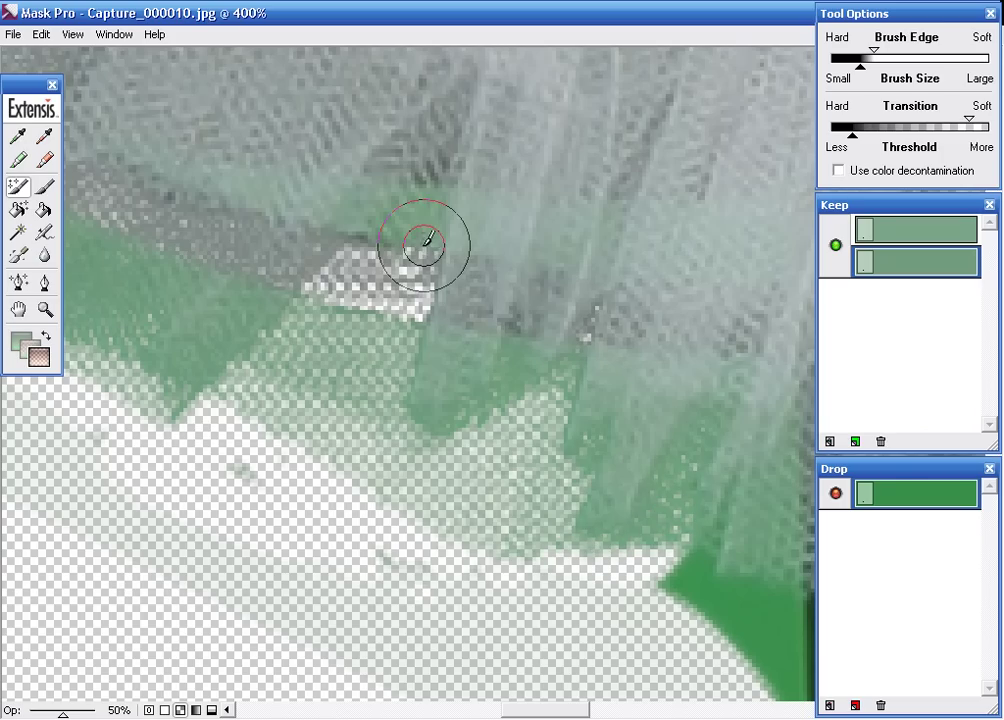
{"action": "mouse_move", "coordinate": [427, 240]}
{"action": "left_mouse_down"}
{"action": "mouse_move", "coordinate": [390, 188]}
{"action": "mouse_move", "coordinate": [475, 345]}
{"action": "mouse_move", "coordinate": [381, 394]}
{"action": "mouse_move", "coordinate": [427, 312]}
{"action": "left_mouse_up"}
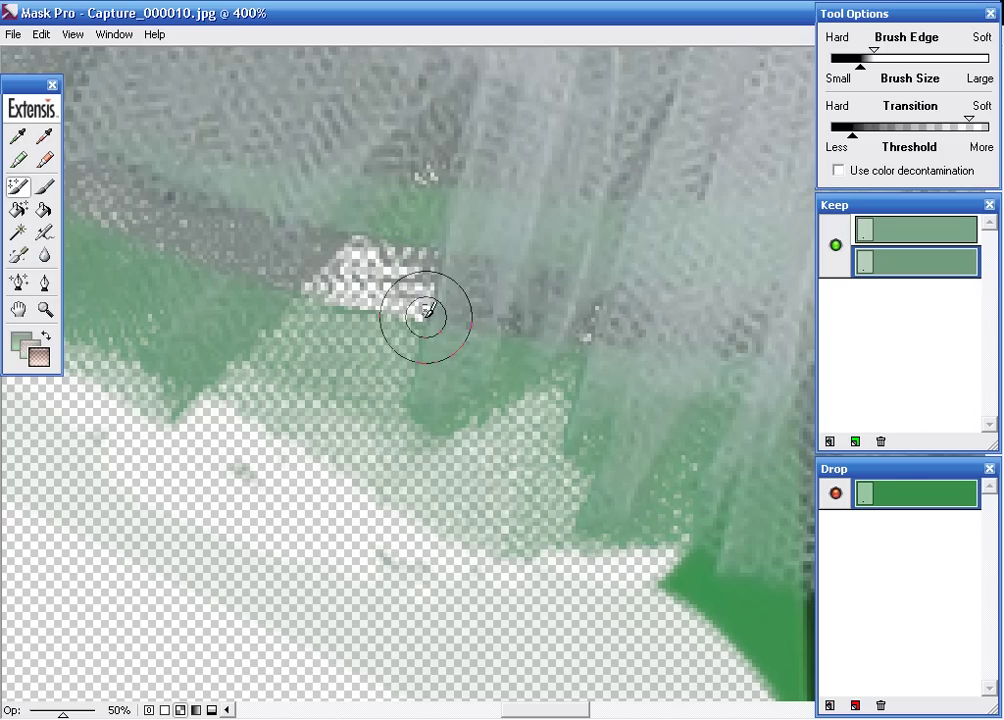
{"action": "left_click_drag", "start_coordinate": [610, 370], "coordinate": [419, 403]}
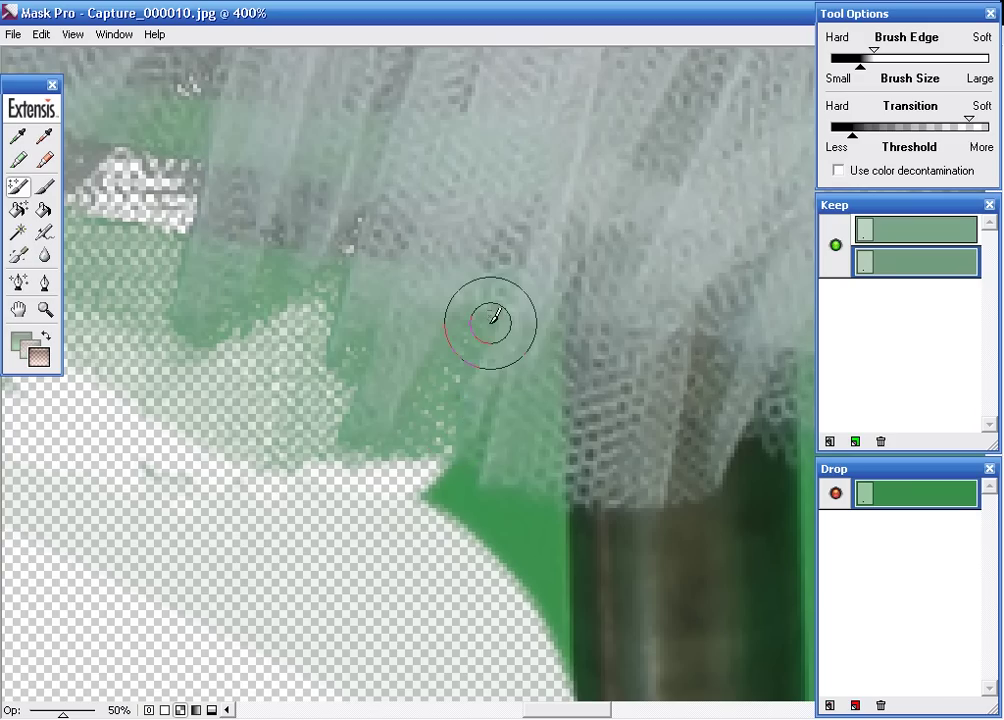
{"action": "mouse_move", "coordinate": [492, 316]}
{"action": "left_mouse_down"}
{"action": "mouse_move", "coordinate": [432, 464]}
{"action": "mouse_move", "coordinate": [529, 491]}
{"action": "mouse_move", "coordinate": [542, 354]}
{"action": "mouse_move", "coordinate": [565, 637]}
{"action": "mouse_move", "coordinate": [487, 487]}
{"action": "left_mouse_up"}
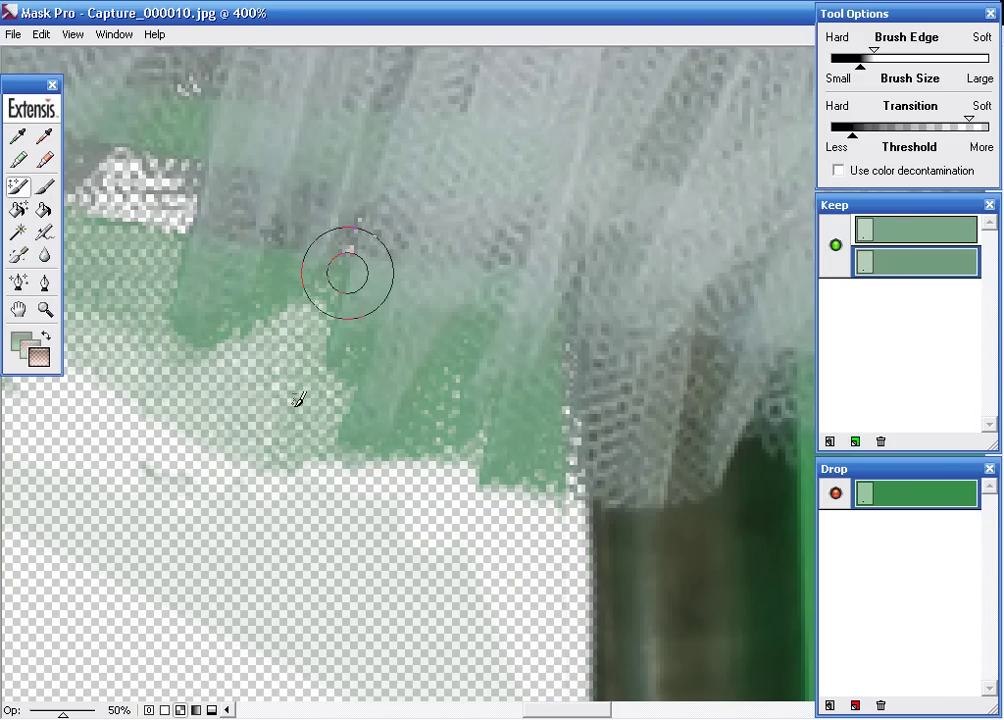
{"action": "key", "text": "space"}
{"action": "left_click_drag", "start_coordinate": [466, 415], "coordinate": [204, 386]}
{"action": "left_click_drag", "start_coordinate": [356, 400], "coordinate": [232, 388]}
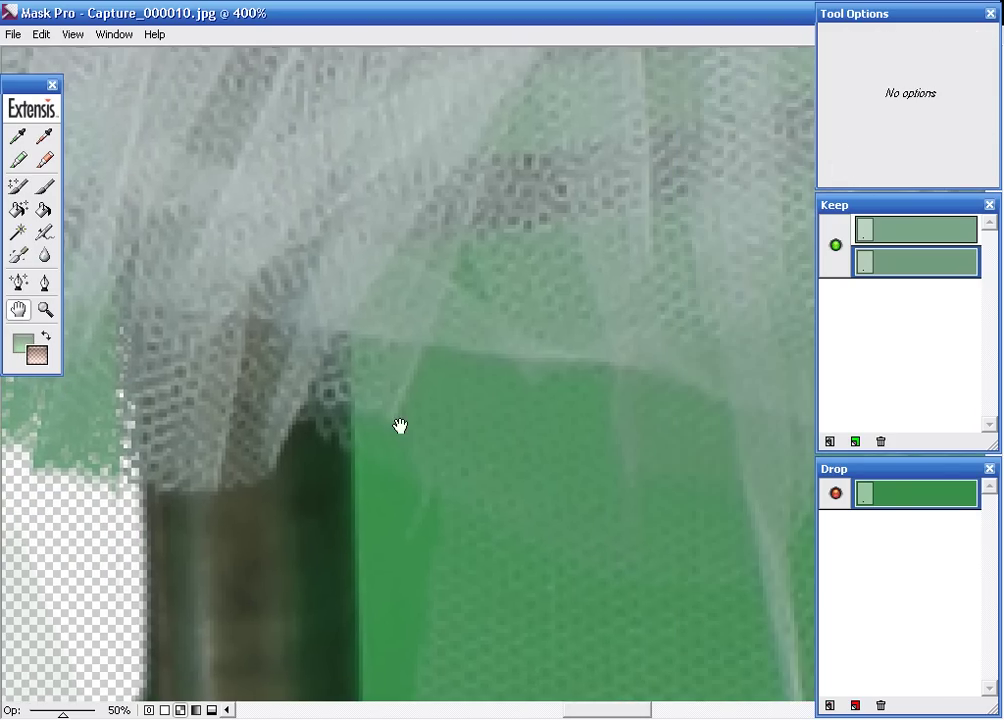
- Zoom to 600% on the backdrop beside the pole and sample it as a drop colour
{"action": "mouse_move", "coordinate": [399, 426]}
{"action": "left_mouse_down"}
{"action": "mouse_move", "coordinate": [347, 493]}
{"action": "mouse_move", "coordinate": [251, 240]}
{"action": "mouse_move", "coordinate": [291, 250]}
{"action": "left_mouse_up"}
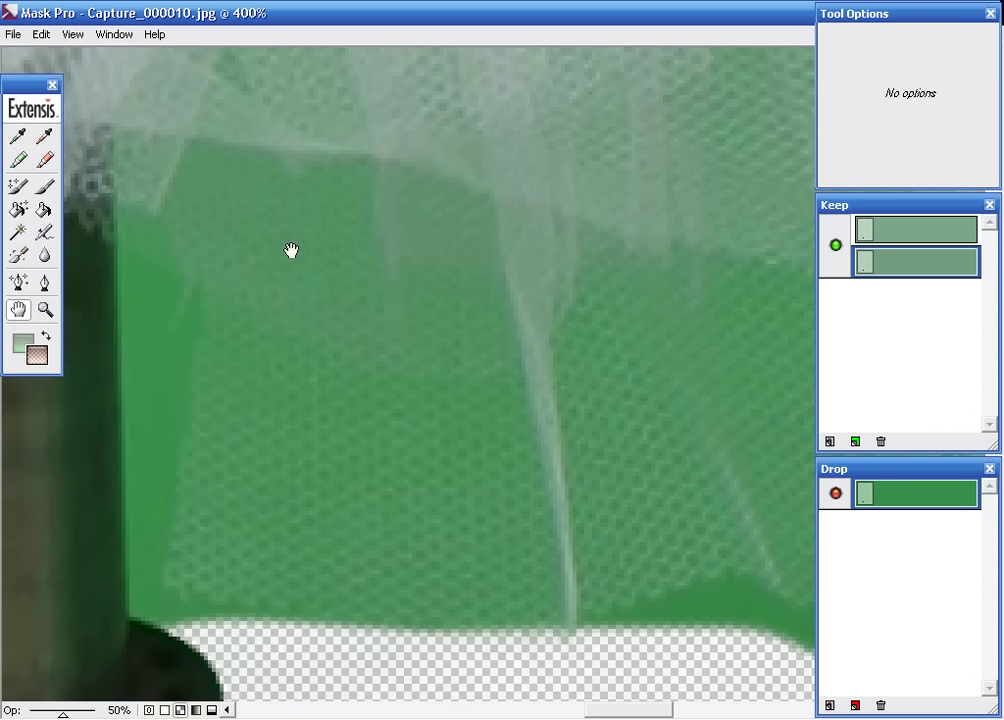
{"action": "left_click", "coordinate": [319, 433], "text": "ctrl"}
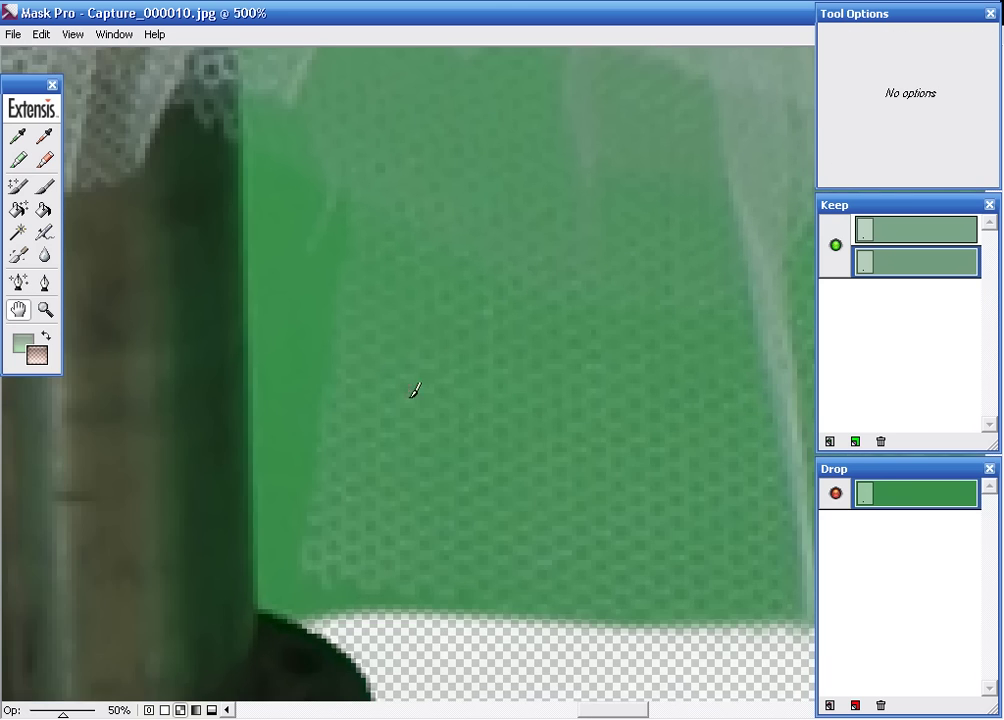
{"action": "left_click_drag", "start_coordinate": [414, 390], "coordinate": [298, 318]}
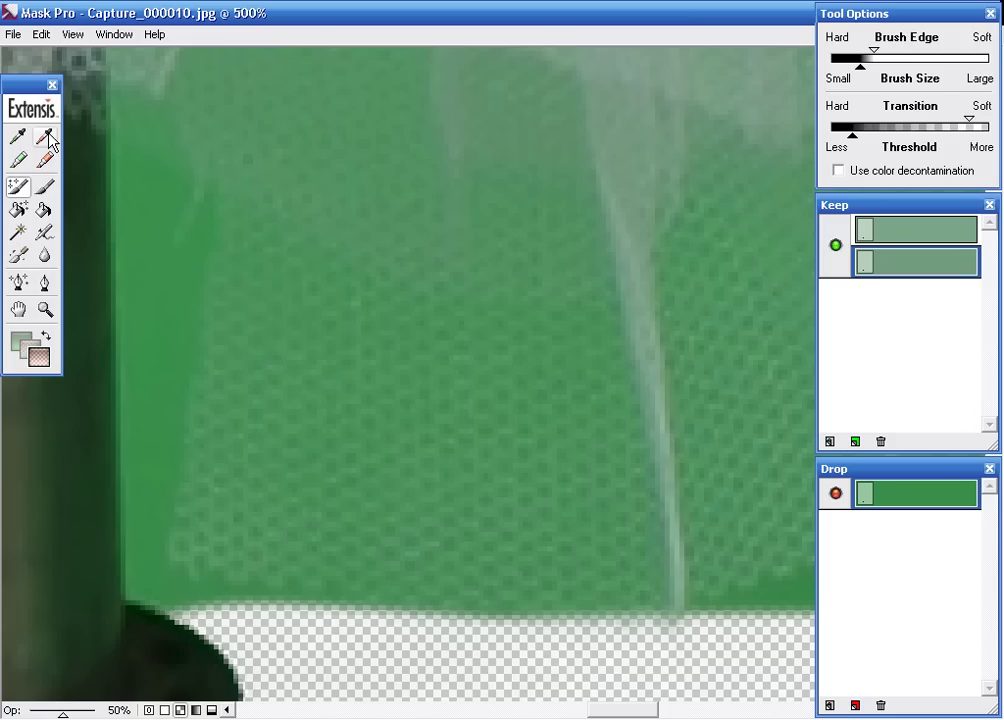
{"action": "left_click", "coordinate": [46, 136]}
{"action": "key", "text": "space"}
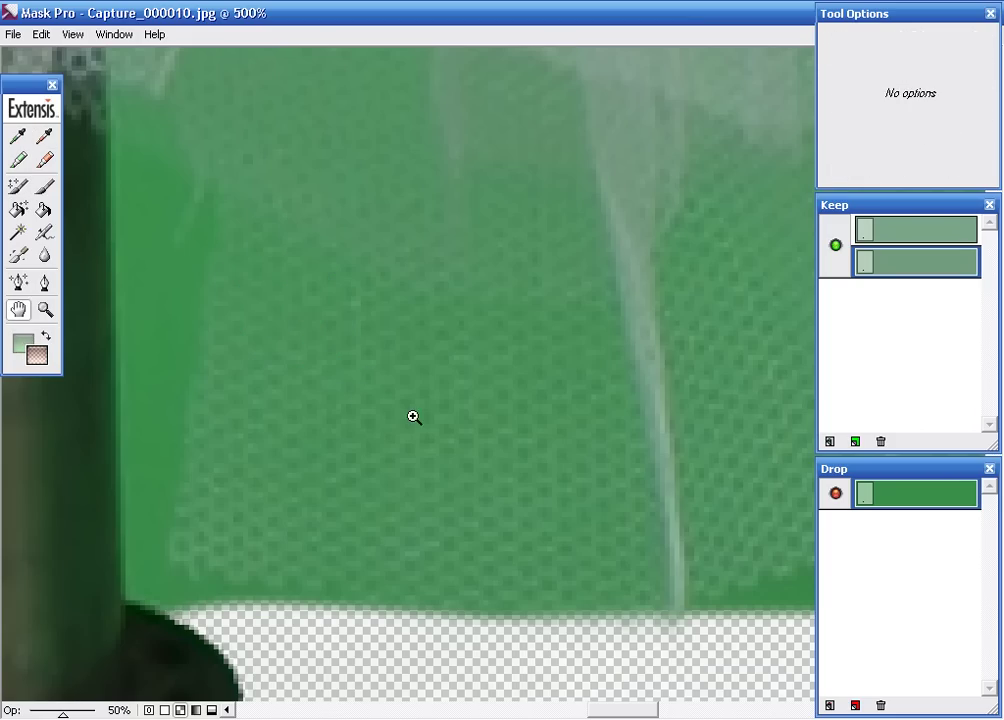
{"action": "left_click", "coordinate": [414, 417], "text": "ctrl"}
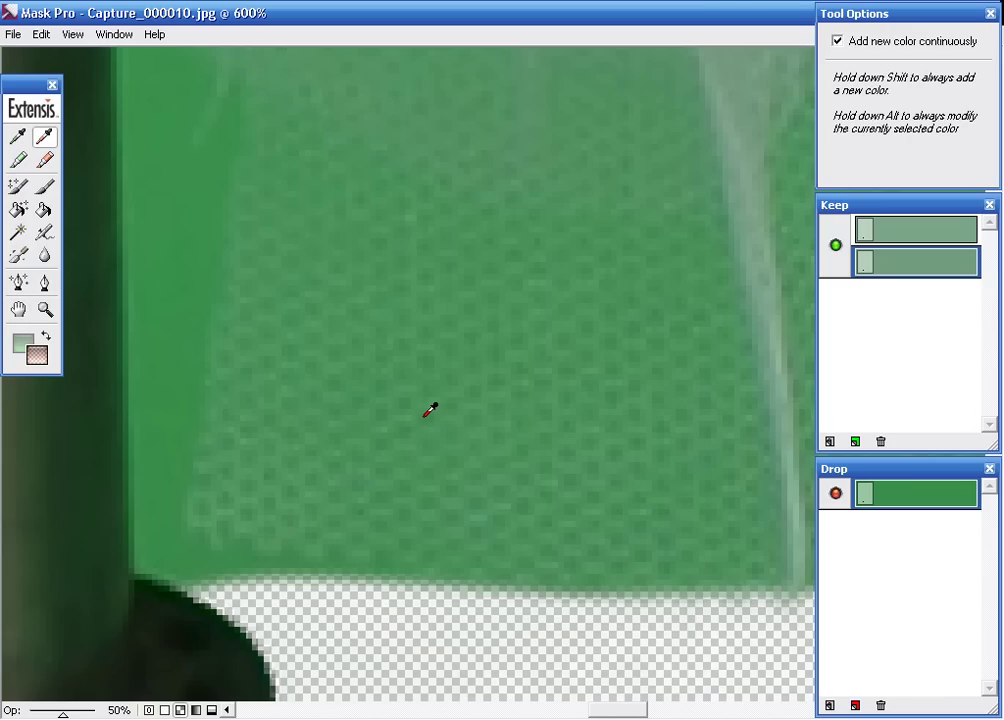
{"action": "left_click", "coordinate": [429, 417]}
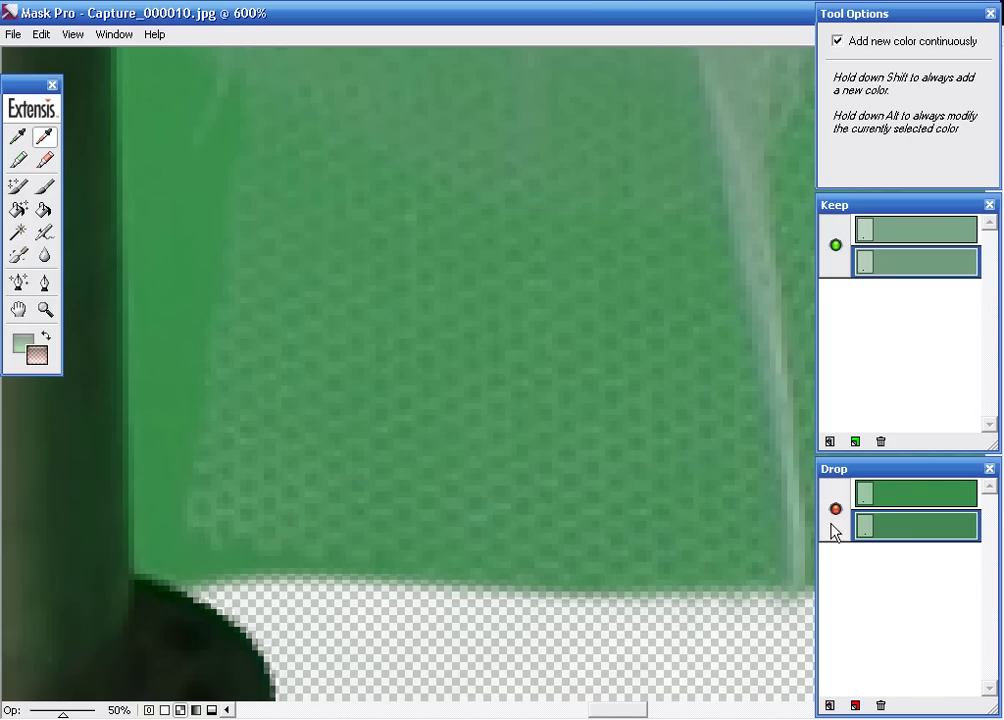
- Delete the extra drop swatch and change the drop colour to a darker green
{"action": "left_click_drag", "start_coordinate": [897, 505], "coordinate": [880, 707]}
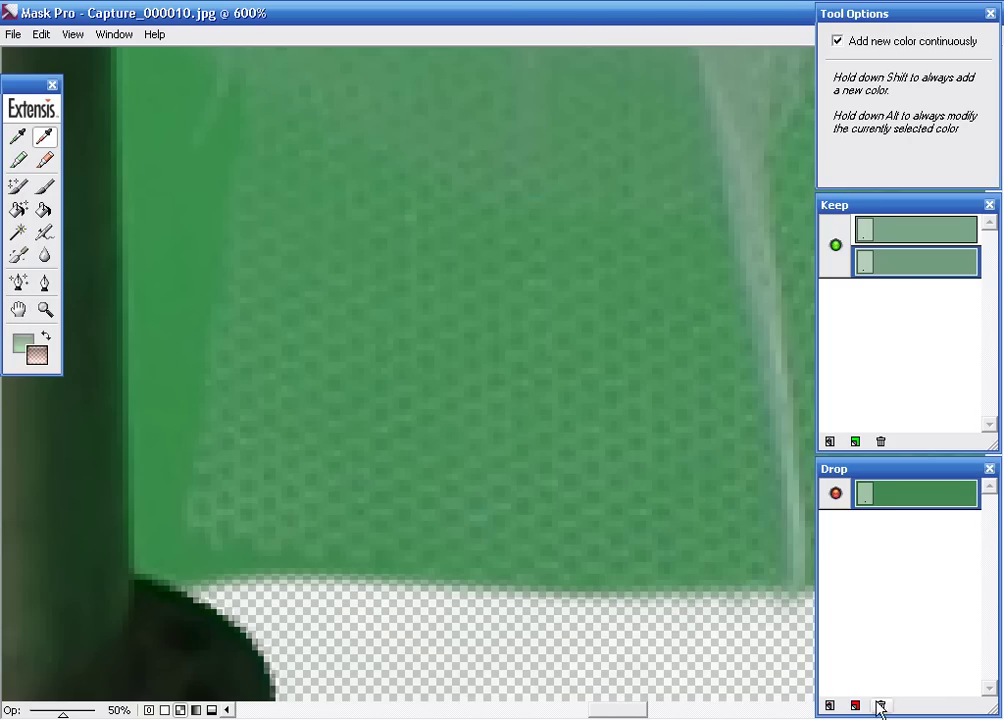
{"action": "double_click", "coordinate": [897, 503]}
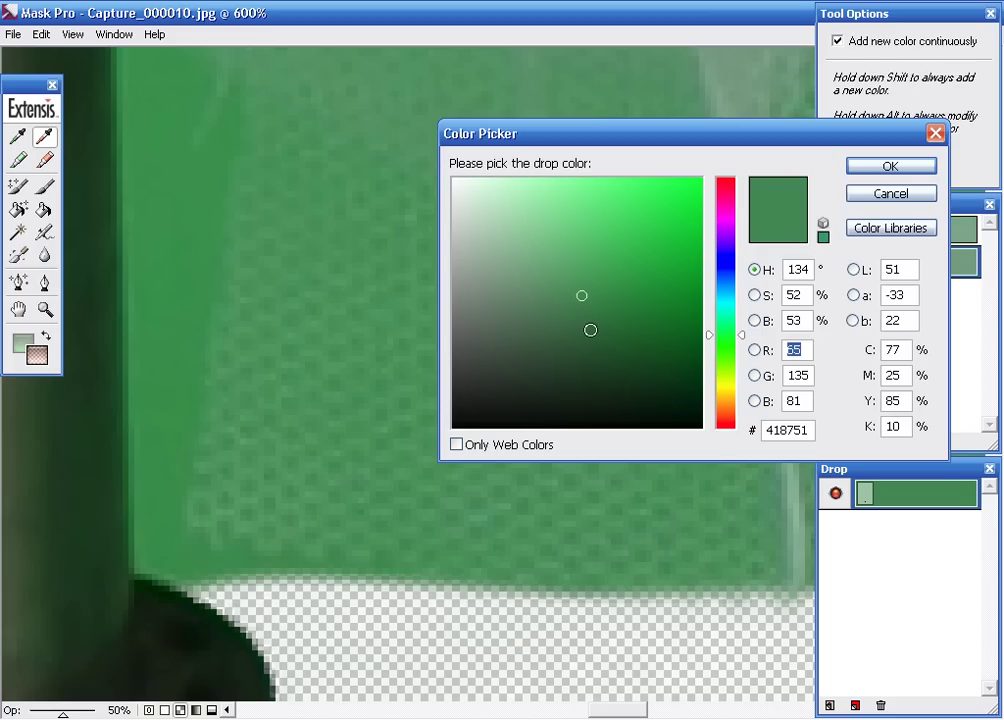
{"action": "left_click", "coordinate": [592, 323]}
{"action": "left_click", "coordinate": [850, 163]}
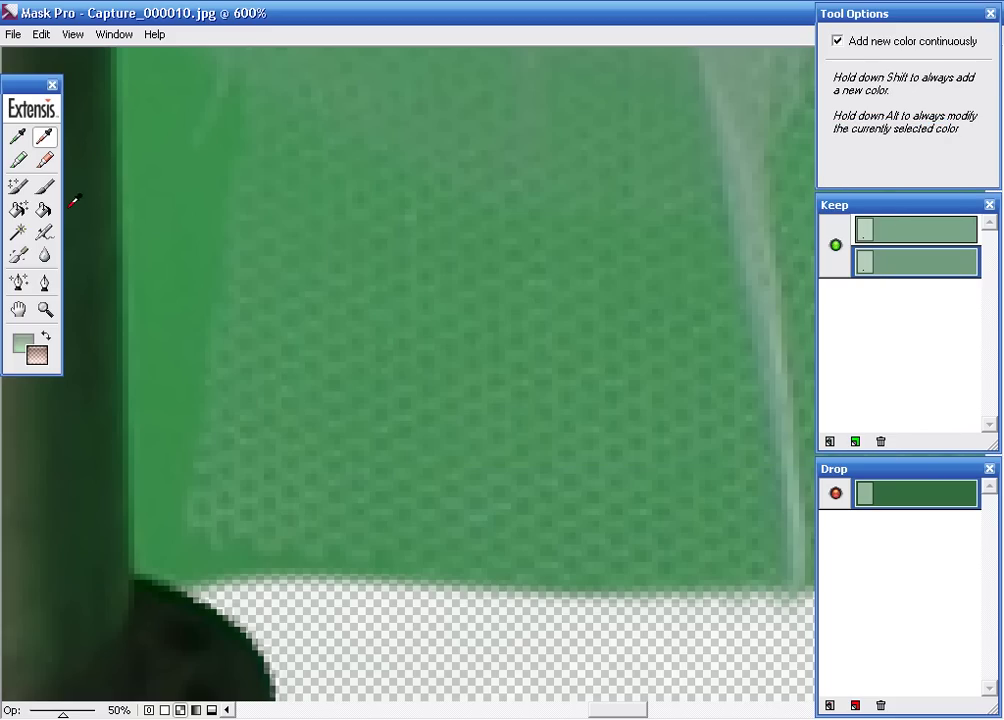
{"action": "left_click", "coordinate": [18, 185]}
- Clear the green backdrop around the pole, the pole's top and the hem's dark notches
{"action": "key", "text": "ctrl+minus"}
{"action": "key", "text": "ctrl+minus"}
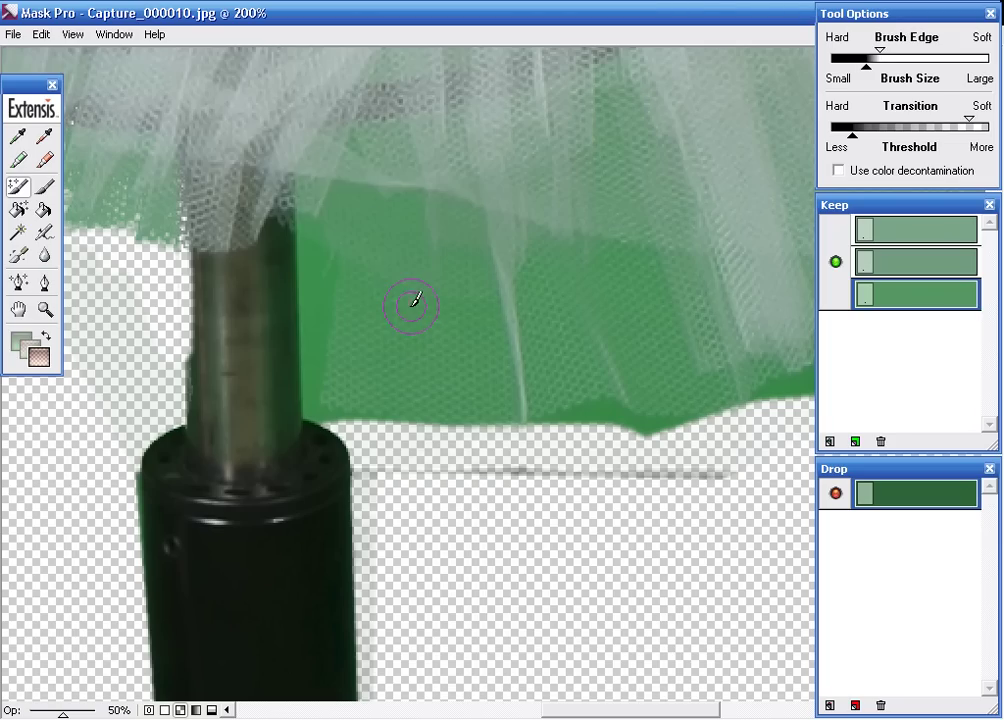
{"action": "mouse_move", "coordinate": [326, 289]}
{"action": "left_mouse_down"}
{"action": "mouse_move", "coordinate": [325, 381]}
{"action": "mouse_move", "coordinate": [336, 175]}
{"action": "mouse_move", "coordinate": [372, 381]}
{"action": "mouse_move", "coordinate": [400, 323]}
{"action": "left_mouse_up"}
{"action": "mouse_move", "coordinate": [428, 388]}
{"action": "left_mouse_down"}
{"action": "mouse_move", "coordinate": [414, 439]}
{"action": "mouse_move", "coordinate": [500, 426]}
{"action": "mouse_move", "coordinate": [500, 403]}
{"action": "mouse_move", "coordinate": [263, 180]}
{"action": "mouse_move", "coordinate": [287, 246]}
{"action": "mouse_move", "coordinate": [437, 332]}
{"action": "mouse_move", "coordinate": [242, 260]}
{"action": "mouse_move", "coordinate": [205, 302]}
{"action": "left_mouse_up"}
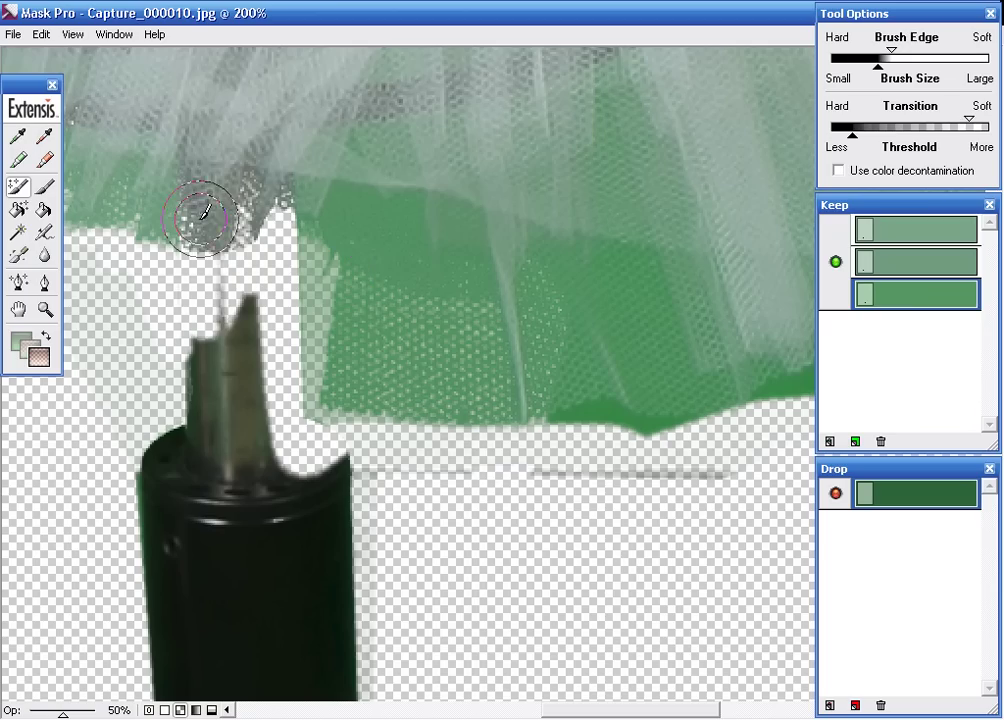
{"action": "mouse_move", "coordinate": [202, 202]}
{"action": "left_mouse_down"}
{"action": "mouse_move", "coordinate": [242, 347]}
{"action": "mouse_move", "coordinate": [206, 287]}
{"action": "left_mouse_up"}
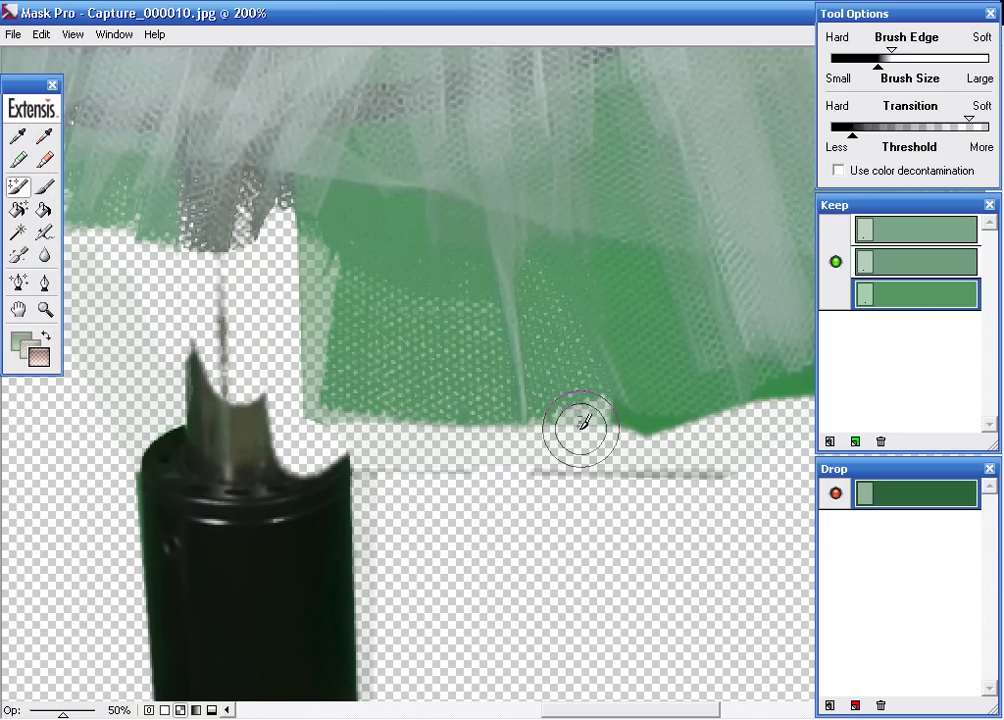
{"action": "left_click_drag", "start_coordinate": [578, 215], "coordinate": [641, 417]}
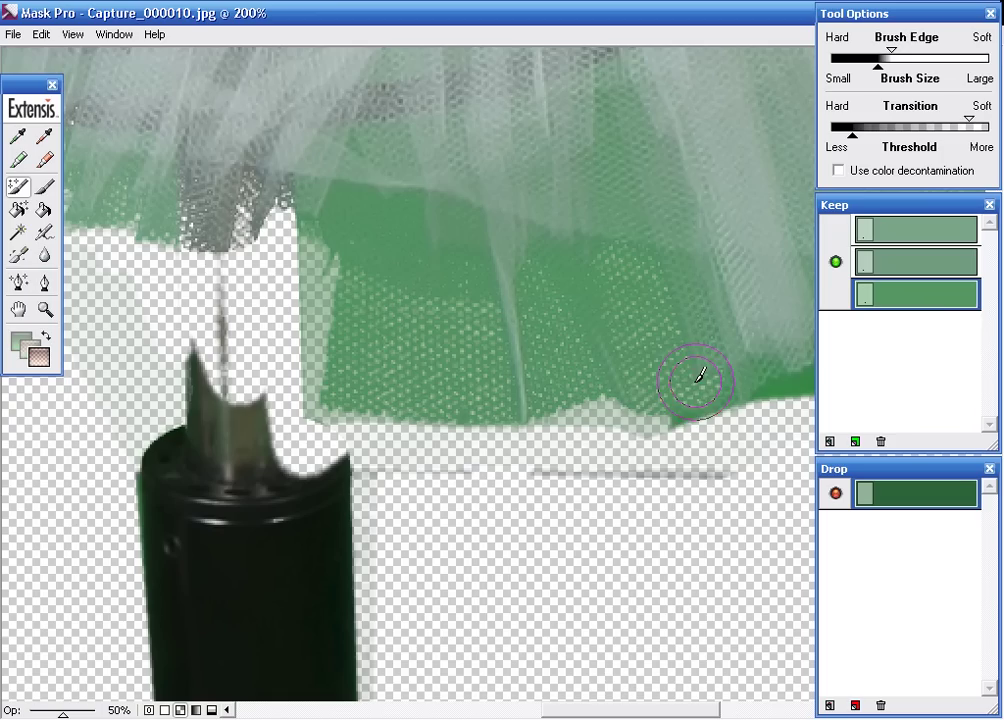
{"action": "left_click_drag", "start_coordinate": [784, 298], "coordinate": [795, 415]}
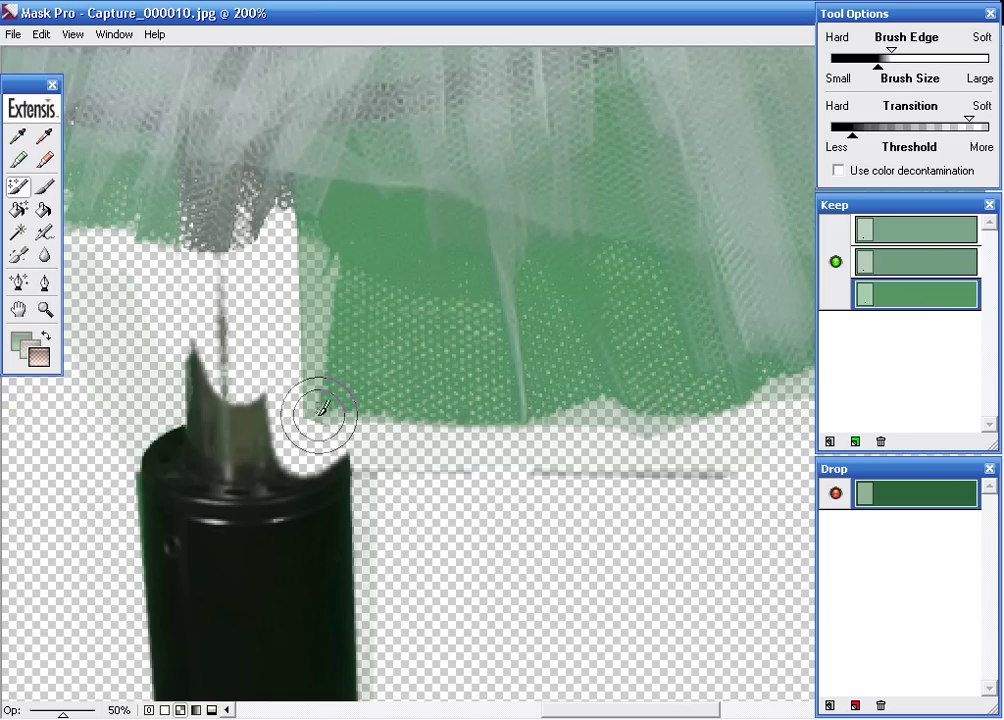
- Shave the dark green edge along the lower-right tulle hem and near the white notch
{"action": "left_click_drag", "start_coordinate": [594, 282], "coordinate": [329, 360]}
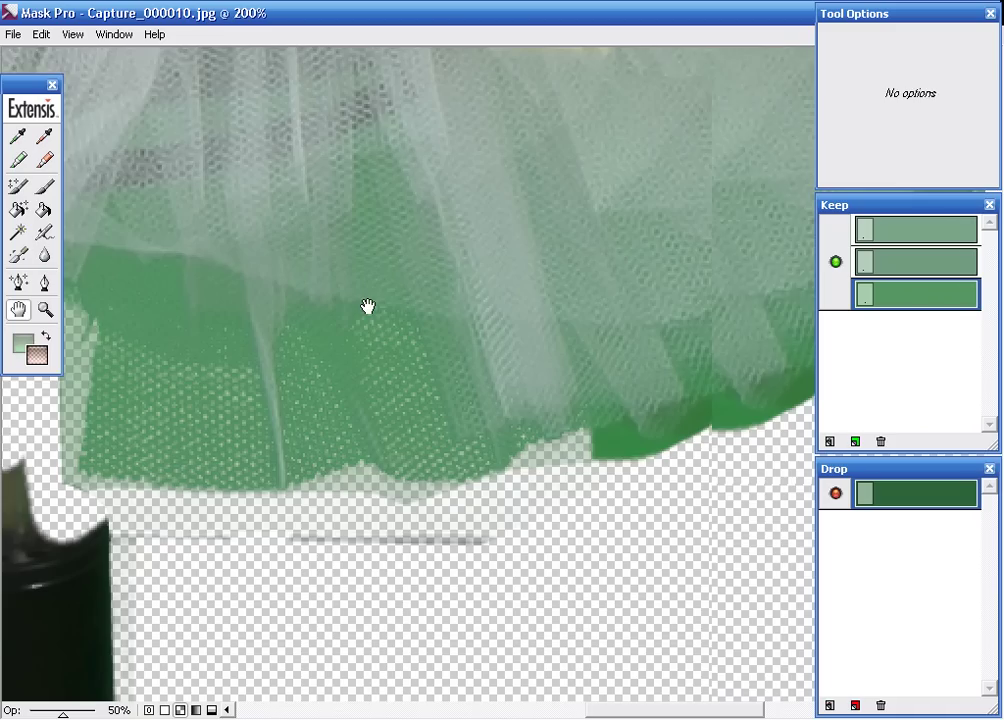
{"action": "left_click", "coordinate": [575, 473]}
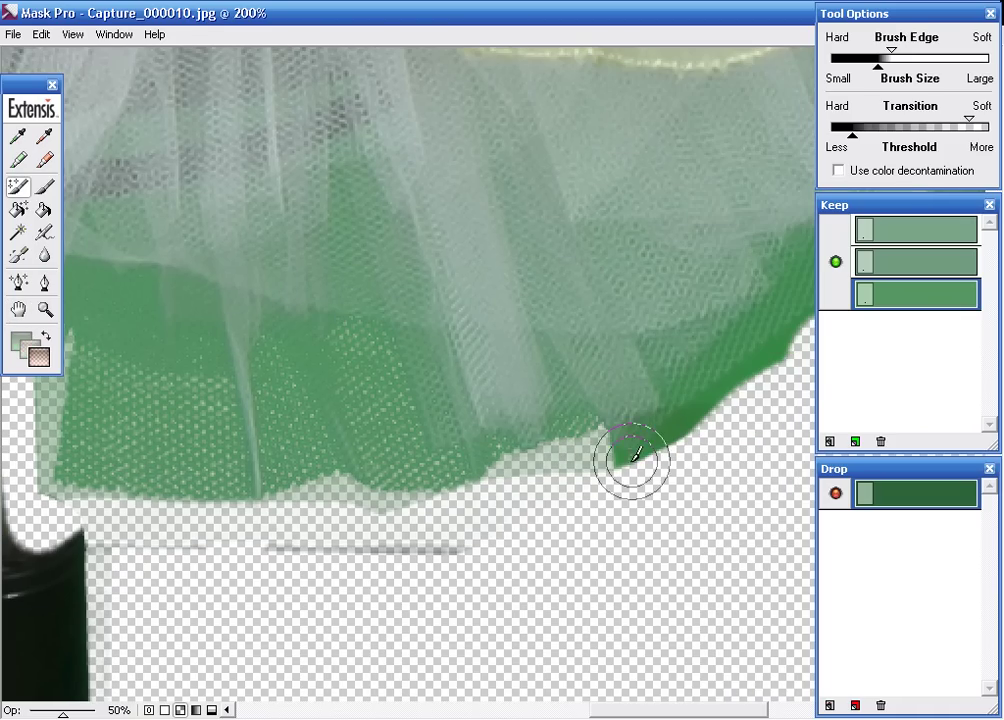
{"action": "left_click_drag", "start_coordinate": [666, 437], "coordinate": [784, 206]}
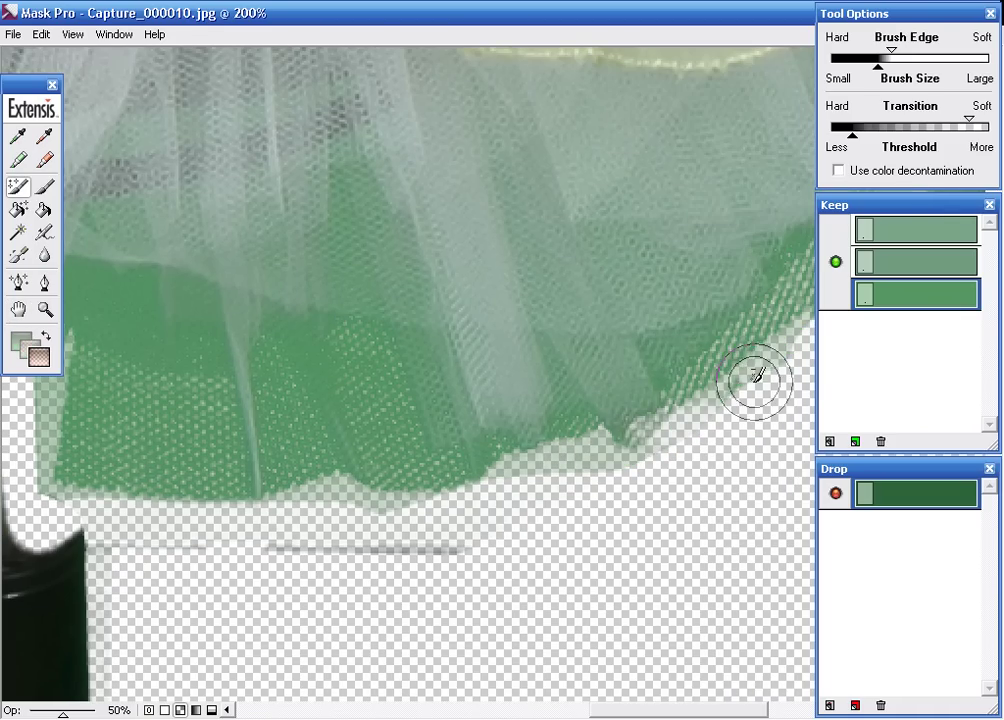
{"action": "left_click_drag", "start_coordinate": [341, 450], "coordinate": [544, 466]}
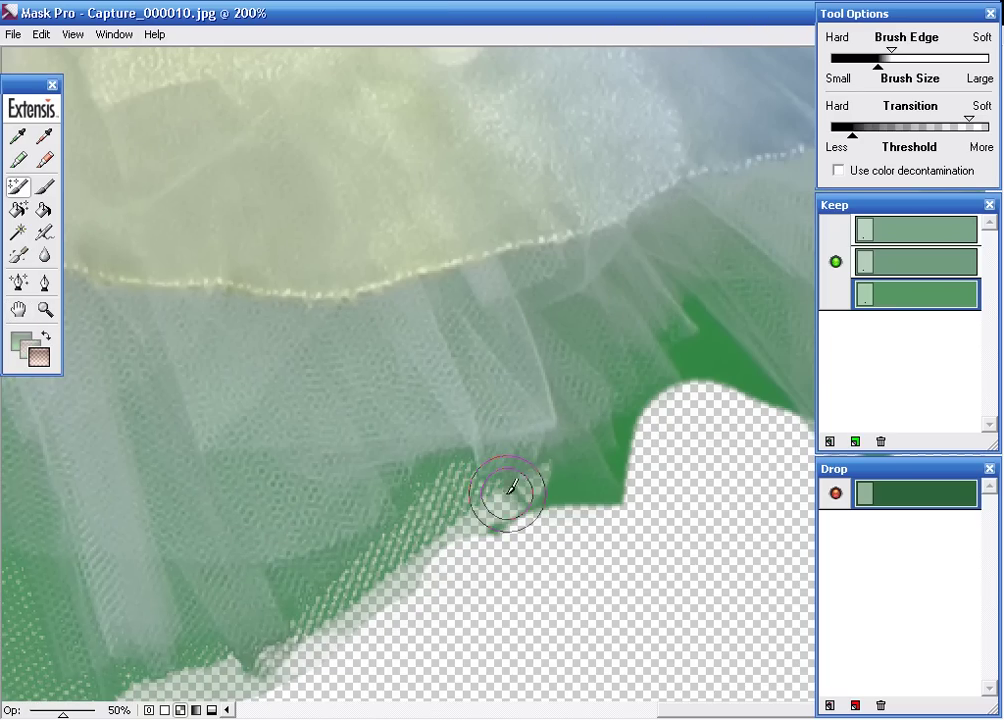
{"action": "mouse_move", "coordinate": [511, 415]}
{"action": "left_mouse_down"}
{"action": "mouse_move", "coordinate": [643, 292]}
{"action": "mouse_move", "coordinate": [605, 300]}
{"action": "left_mouse_up"}
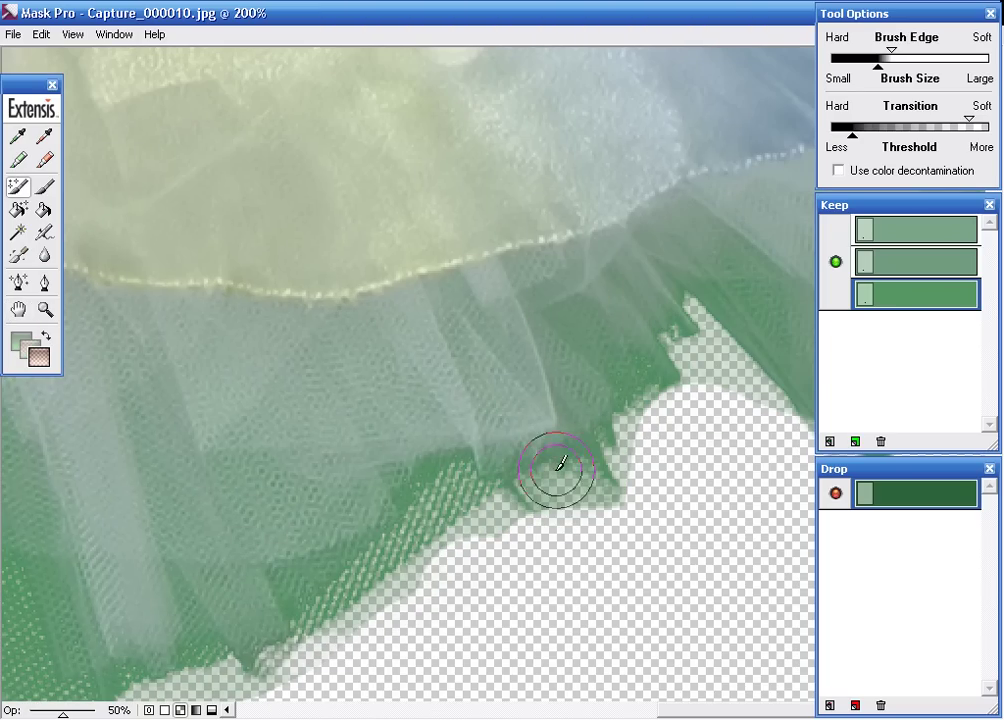
{"action": "left_click_drag", "start_coordinate": [401, 314], "coordinate": [41, 326]}
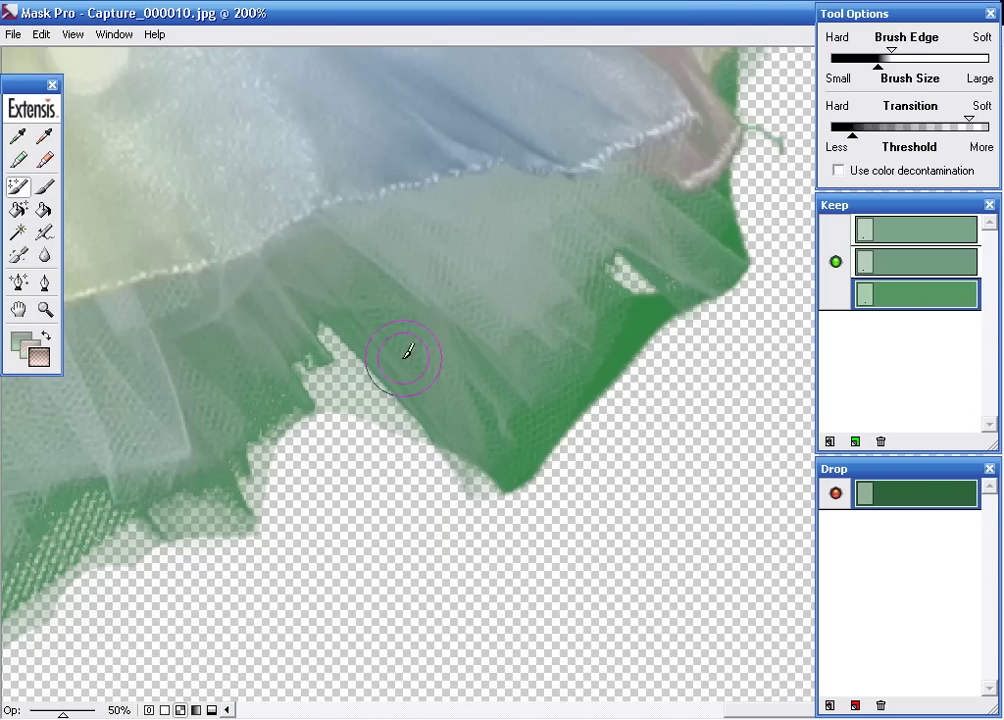
{"action": "left_click_drag", "start_coordinate": [453, 282], "coordinate": [634, 285]}
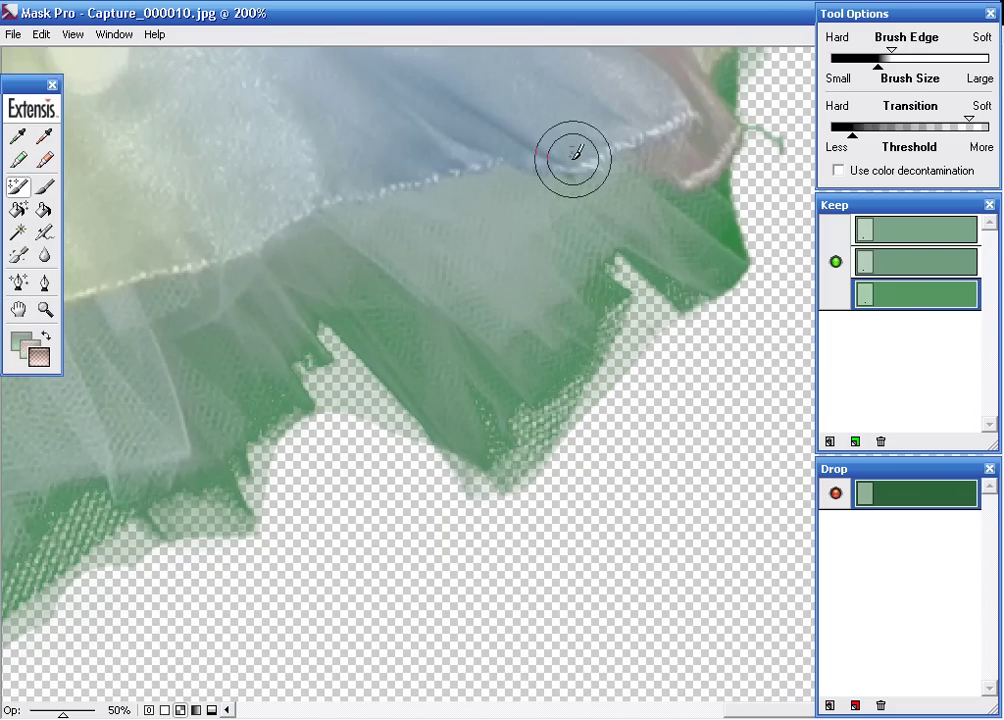
{"action": "left_click_drag", "start_coordinate": [587, 161], "coordinate": [746, 280]}
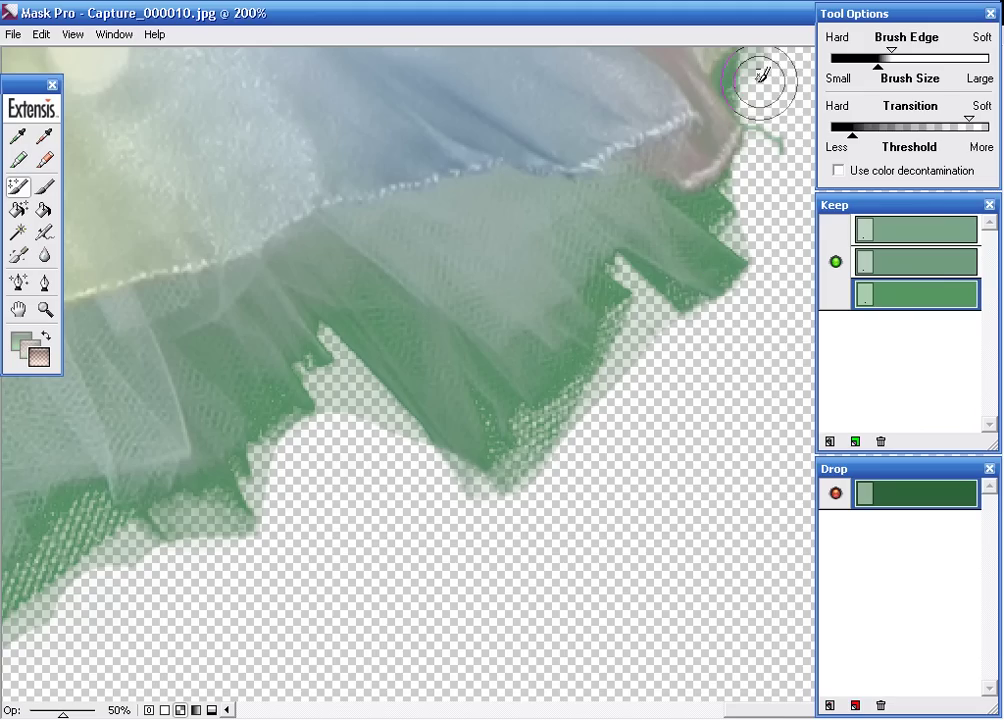
- Pan around the hem's lower-right end, left side and lower tulle layers
{"action": "key", "text": "space"}
{"action": "left_click_drag", "start_coordinate": [756, 250], "coordinate": [780, 510]}
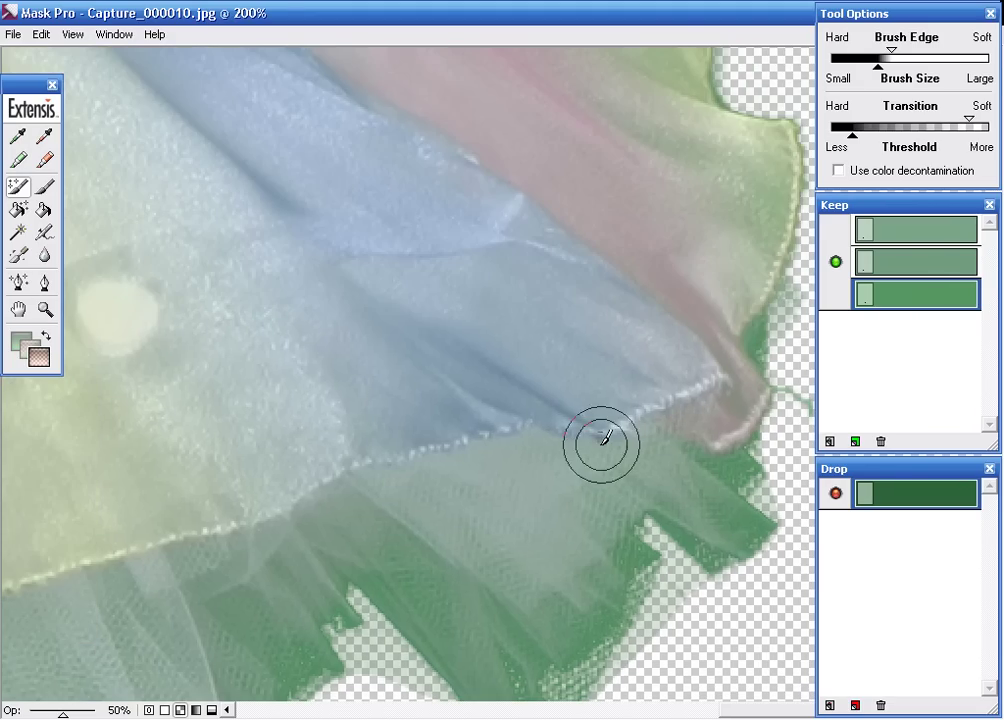
{"action": "key", "text": "space"}
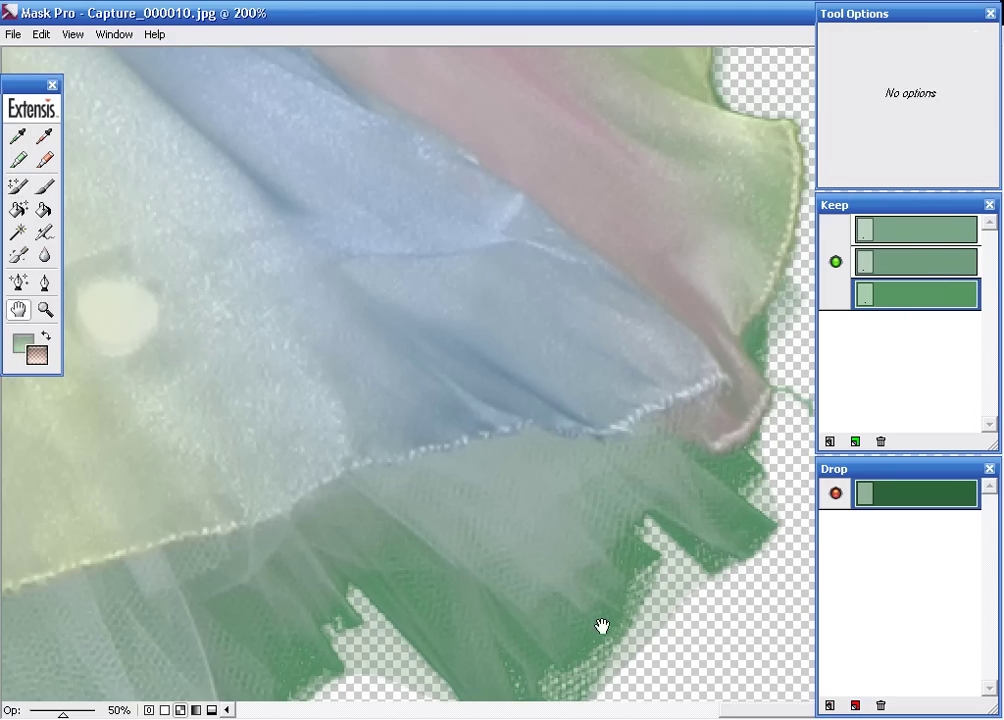
{"action": "left_click_drag", "start_coordinate": [598, 626], "coordinate": [443, 341]}
{"action": "key", "text": "space"}
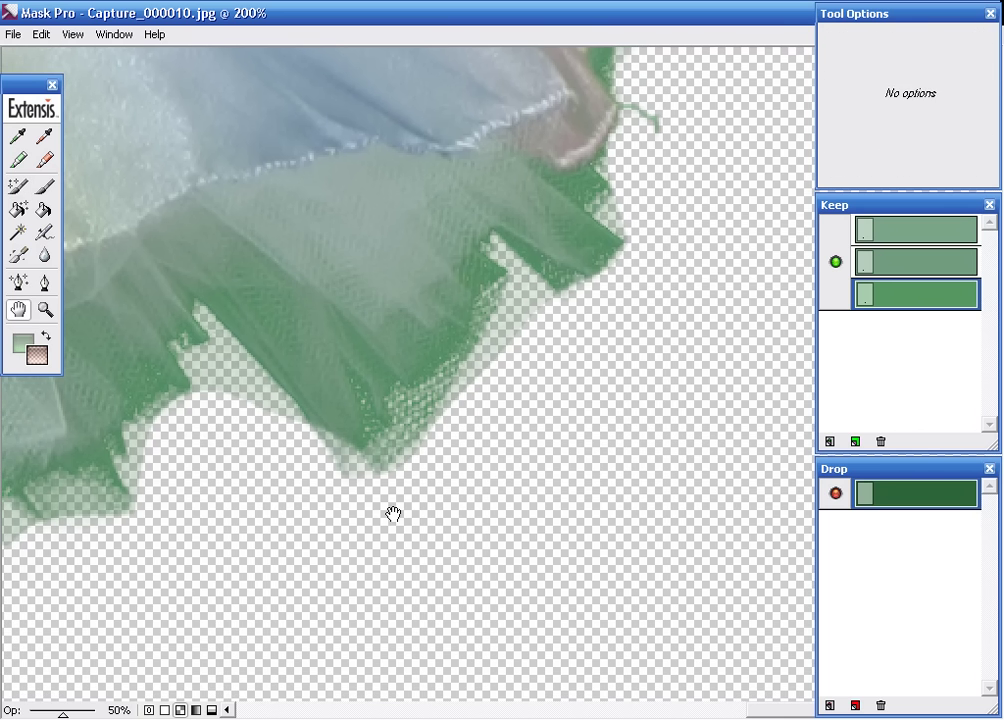
{"action": "left_click_drag", "start_coordinate": [392, 513], "coordinate": [482, 708]}
{"action": "key", "text": "space"}
{"action": "left_click_drag", "start_coordinate": [441, 600], "coordinate": [325, 335]}
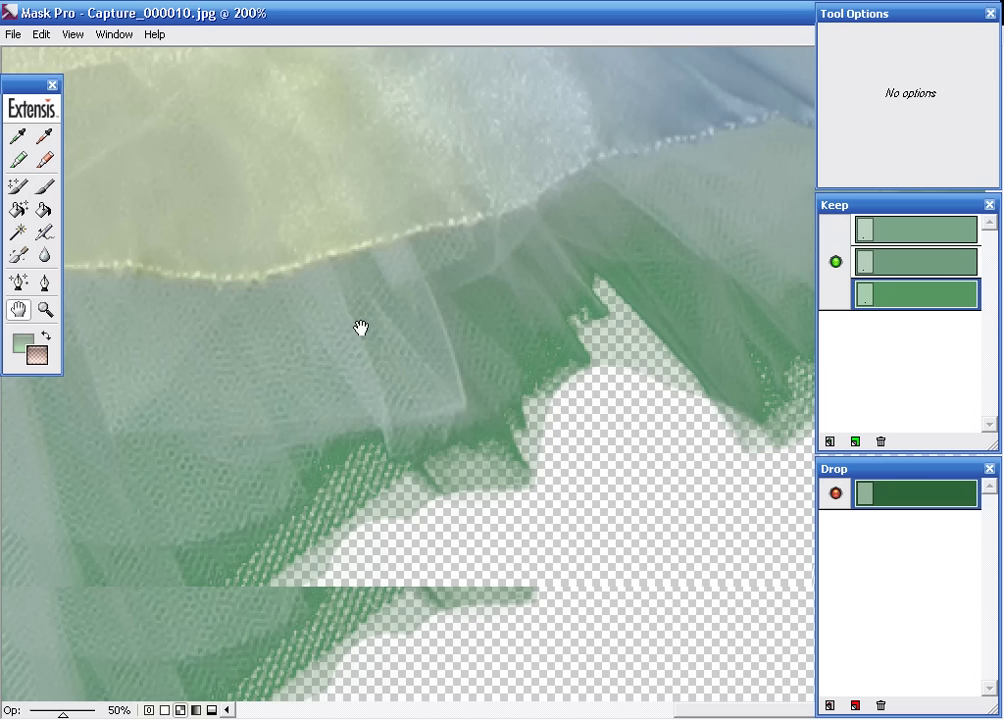
{"action": "key", "text": "space"}
{"action": "left_click_drag", "start_coordinate": [94, 497], "coordinate": [302, 593]}
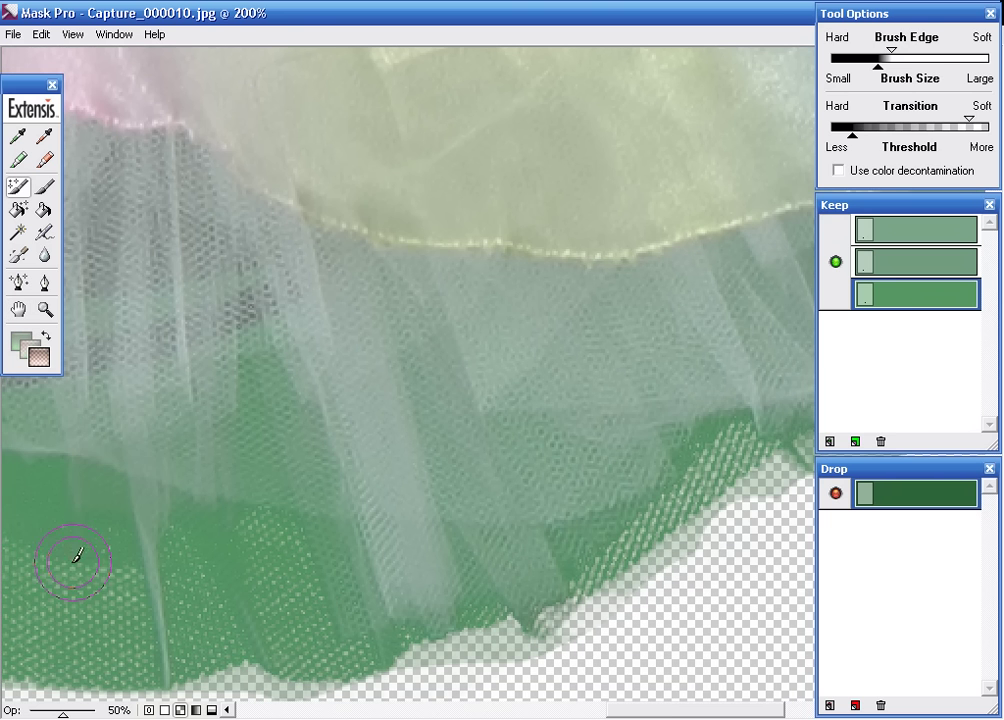
- Cut the grey blade lobe and the black cylinder's top out of the mask
{"action": "key", "text": "space"}
{"action": "left_click_drag", "start_coordinate": [175, 523], "coordinate": [417, 332]}
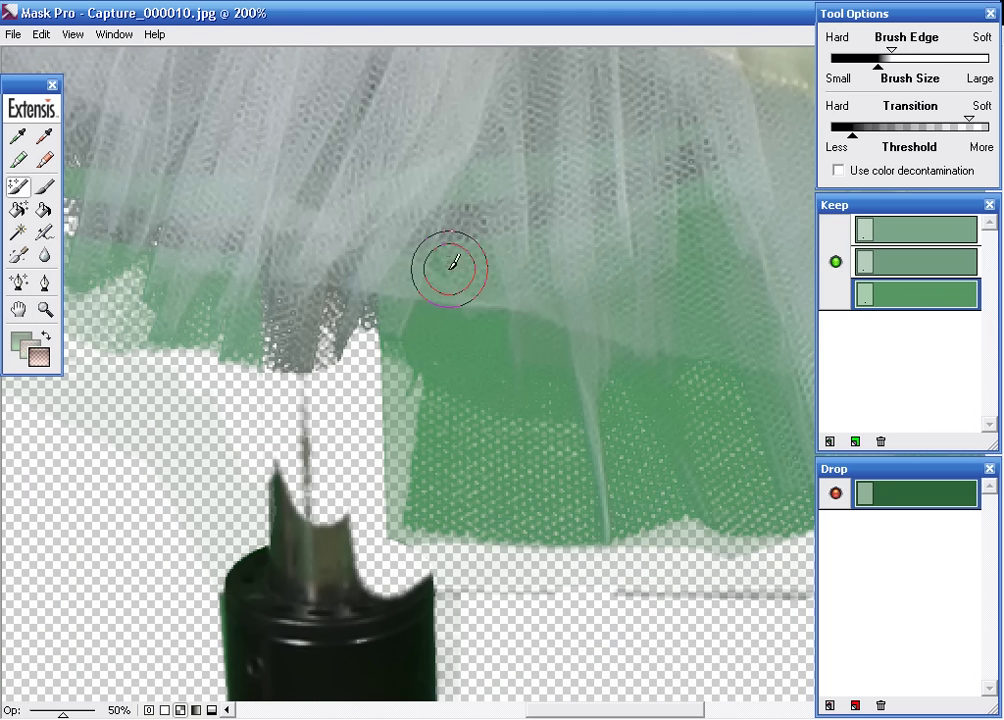
{"action": "left_click_drag", "start_coordinate": [358, 594], "coordinate": [381, 589]}
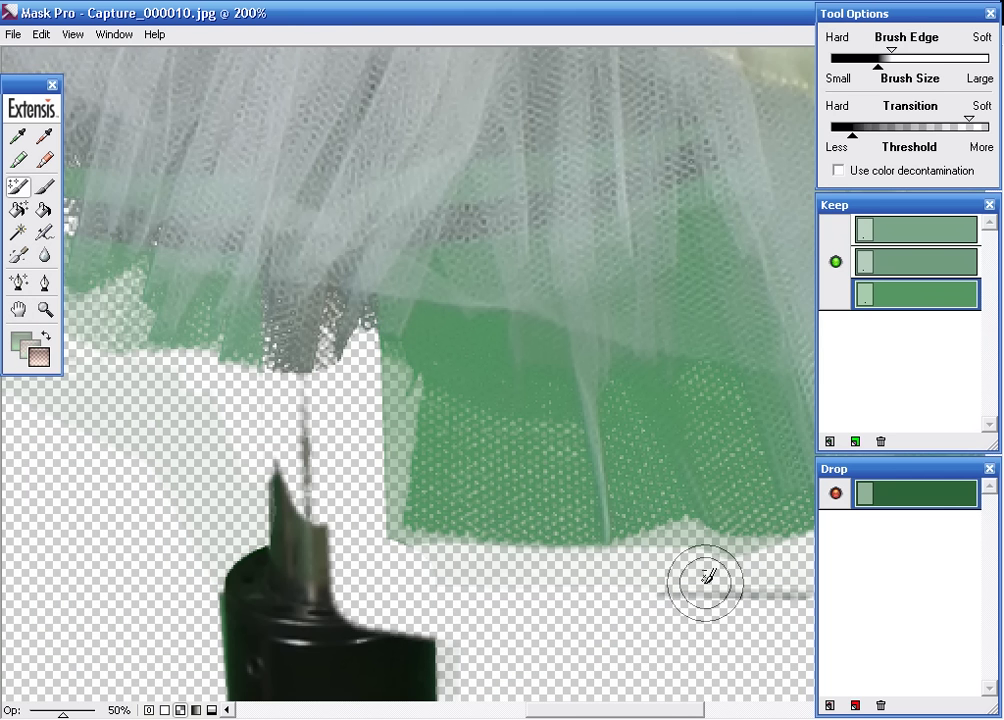
{"action": "key", "text": "space"}
{"action": "mouse_move", "coordinate": [634, 320]}
{"action": "left_mouse_down"}
{"action": "mouse_move", "coordinate": [338, 362]}
{"action": "mouse_move", "coordinate": [567, 307]}
{"action": "left_mouse_up"}
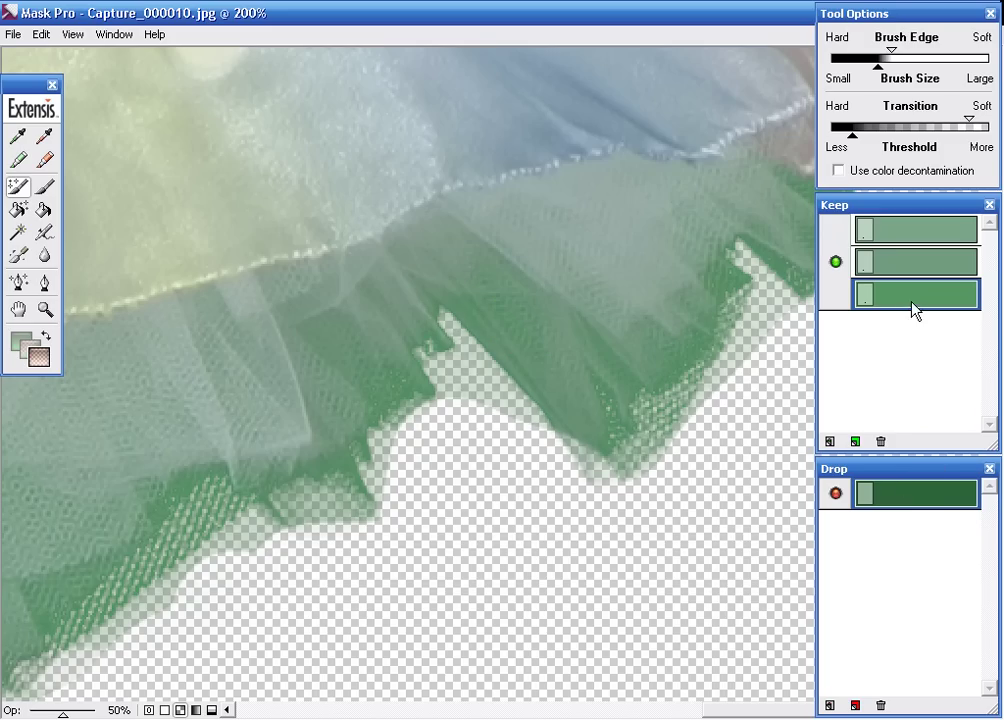
- Delete the third keep colour and set the second keep swatch to a slightly darker green
{"action": "left_click", "coordinate": [883, 441]}
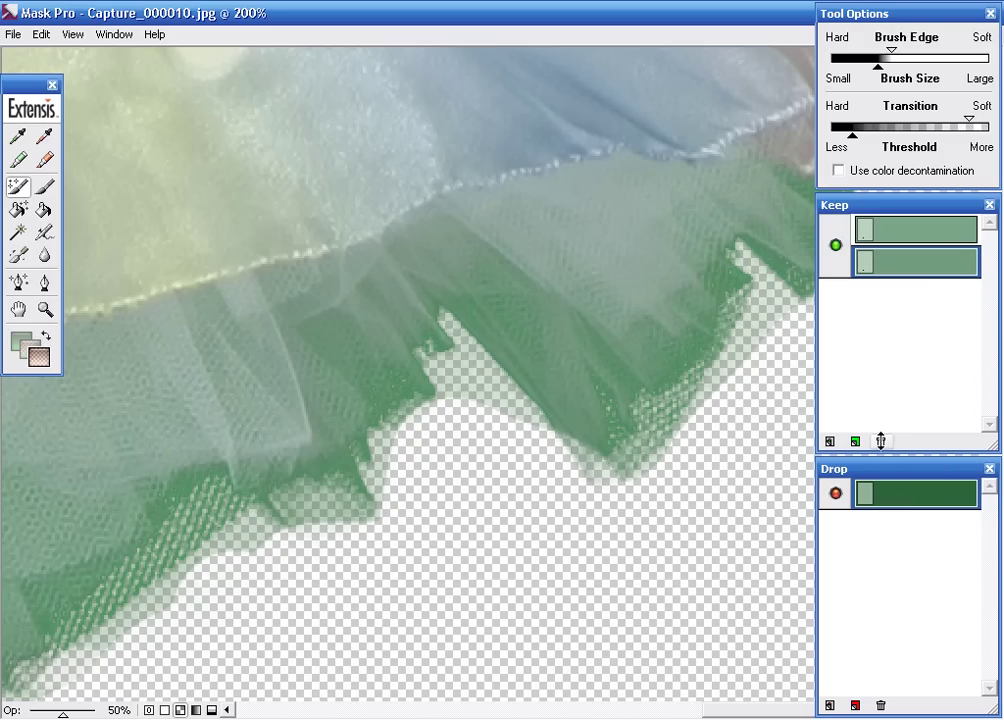
{"action": "double_click", "coordinate": [898, 265]}
{"action": "mouse_move", "coordinate": [546, 272]}
{"action": "left_mouse_down"}
{"action": "mouse_move", "coordinate": [553, 294]}
{"action": "mouse_move", "coordinate": [552, 279]}
{"action": "left_mouse_up"}
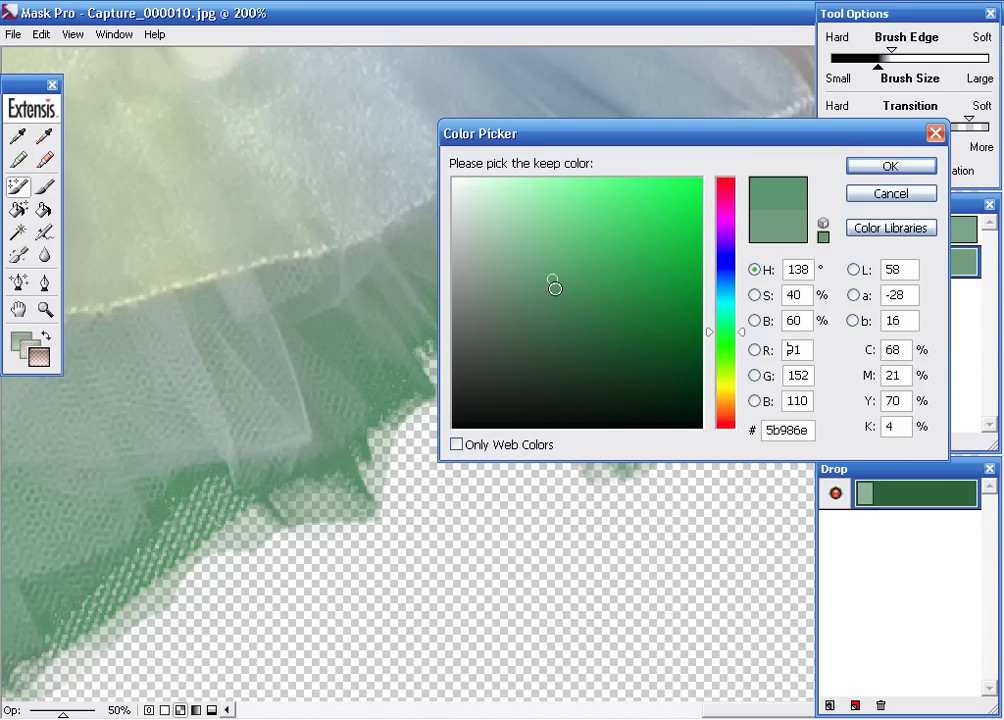
{"action": "left_click", "coordinate": [555, 289]}
{"action": "left_click", "coordinate": [860, 197]}
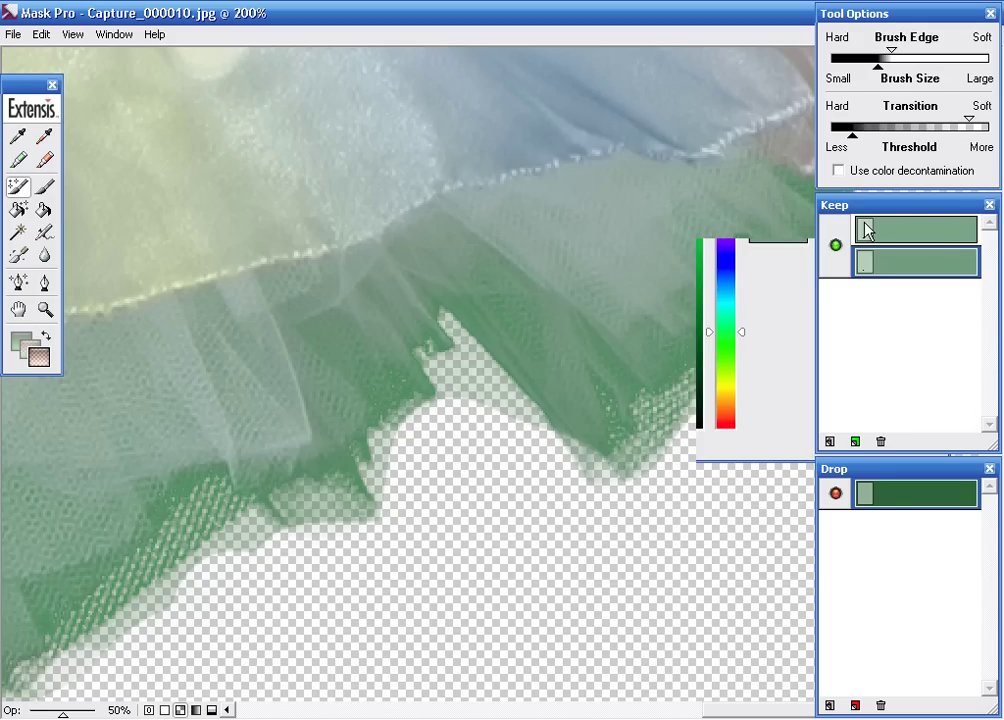
- Retune the drop colour to the green 2c6b3a
{"action": "double_click", "coordinate": [887, 496]}
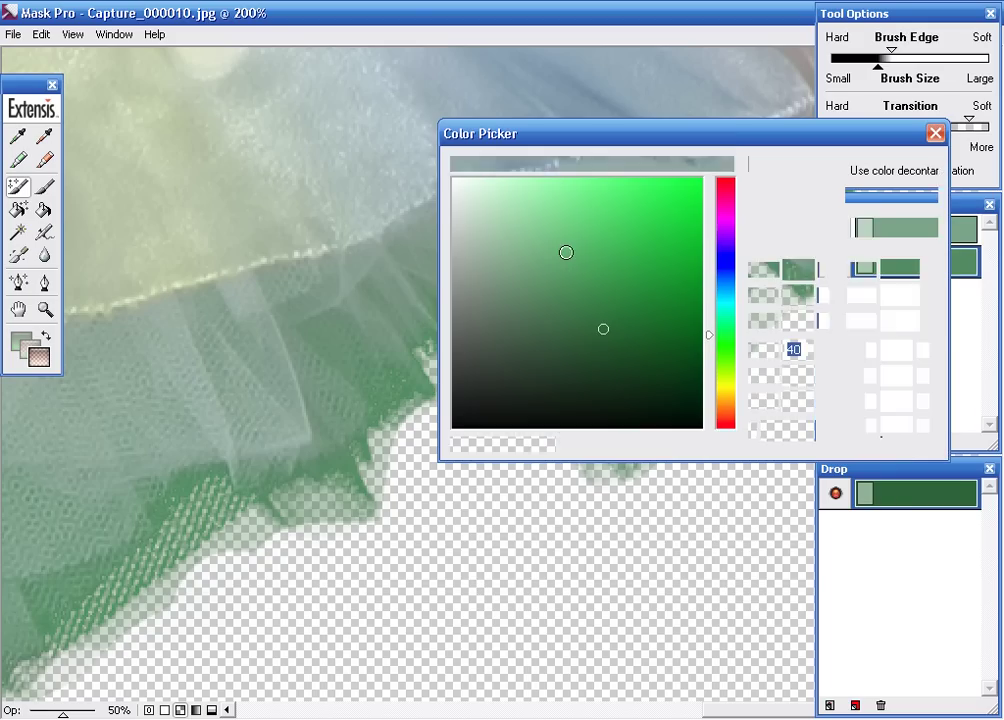
{"action": "left_click", "coordinate": [594, 312]}
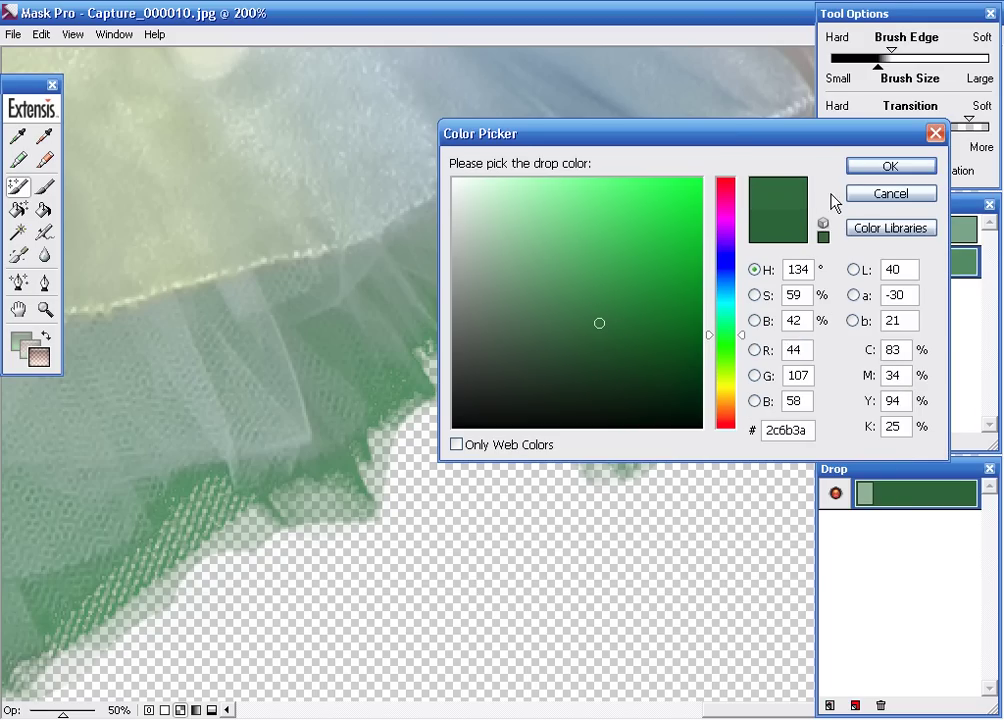
{"action": "key", "text": "Return"}
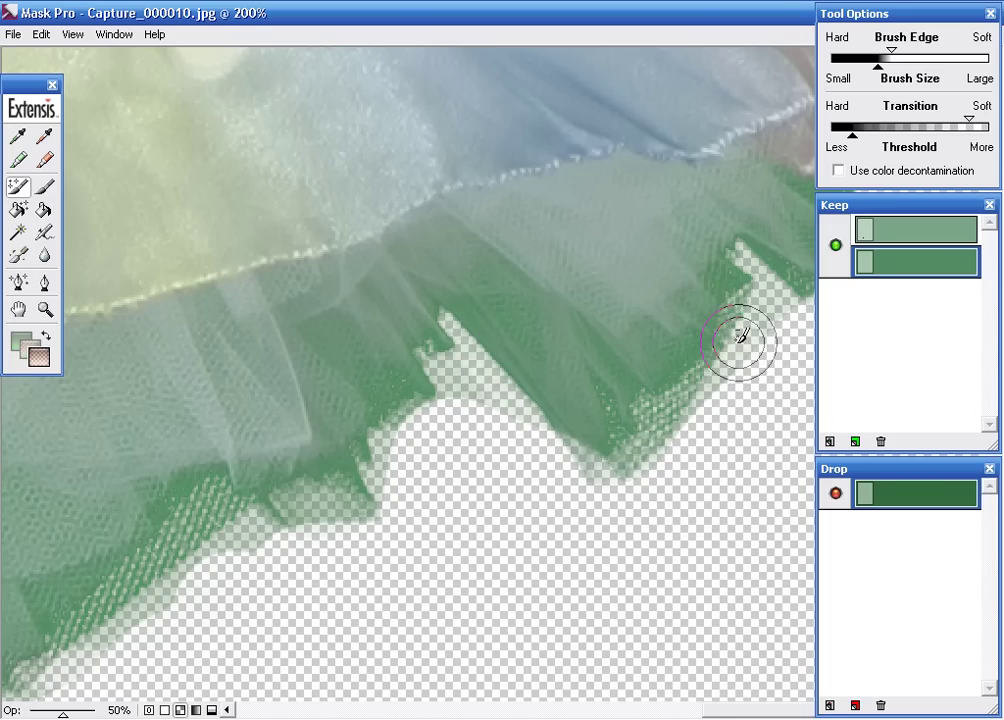
- Find the dark bottle under the tulle and erase its top and stem from the mask
{"action": "mouse_move", "coordinate": [808, 313]}
{"action": "left_mouse_down"}
{"action": "mouse_move", "coordinate": [538, 262]}
{"action": "mouse_move", "coordinate": [430, 228]}
{"action": "left_mouse_up"}
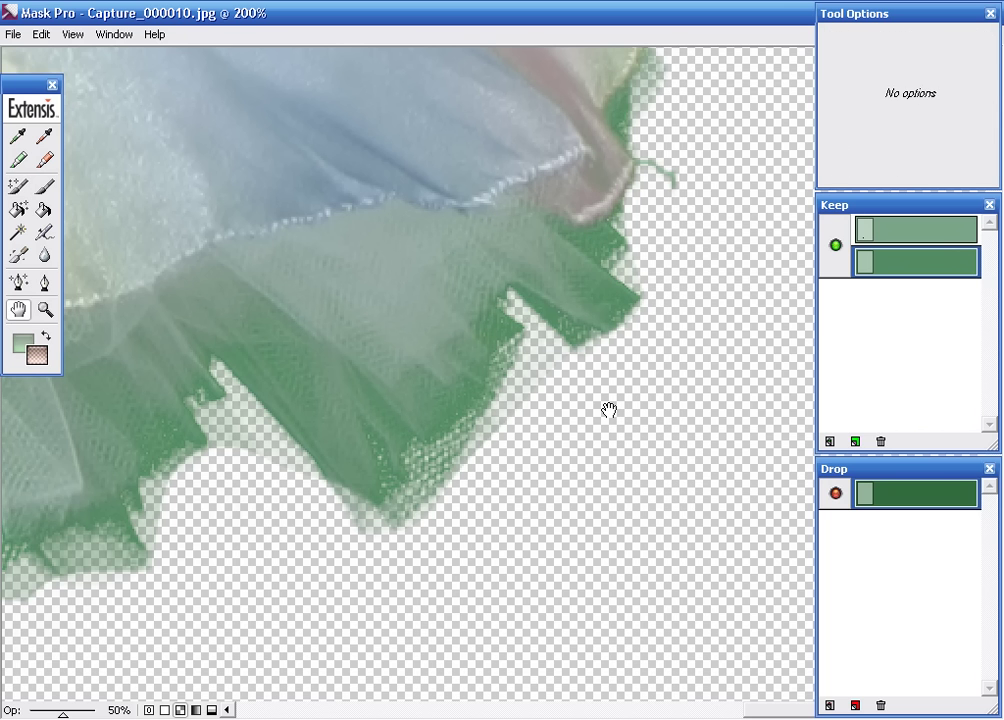
{"action": "left_click_drag", "start_coordinate": [609, 408], "coordinate": [477, 497]}
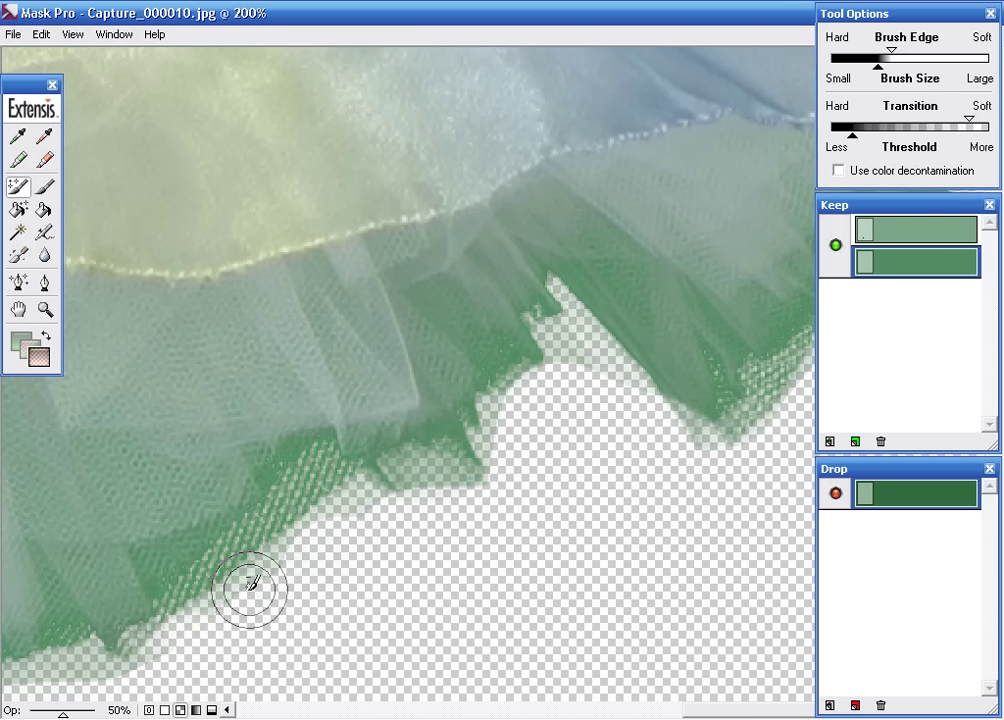
{"action": "mouse_move", "coordinate": [253, 587]}
{"action": "left_mouse_down"}
{"action": "mouse_move", "coordinate": [430, 533]}
{"action": "mouse_move", "coordinate": [409, 535]}
{"action": "left_mouse_up"}
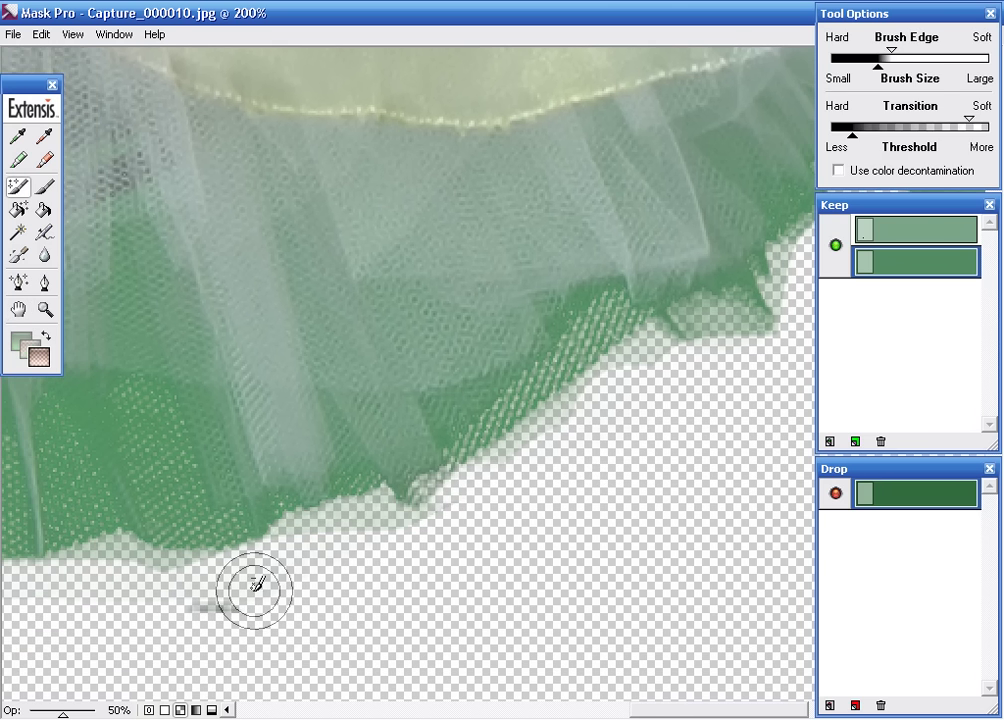
{"action": "left_click_drag", "start_coordinate": [258, 587], "coordinate": [399, 587]}
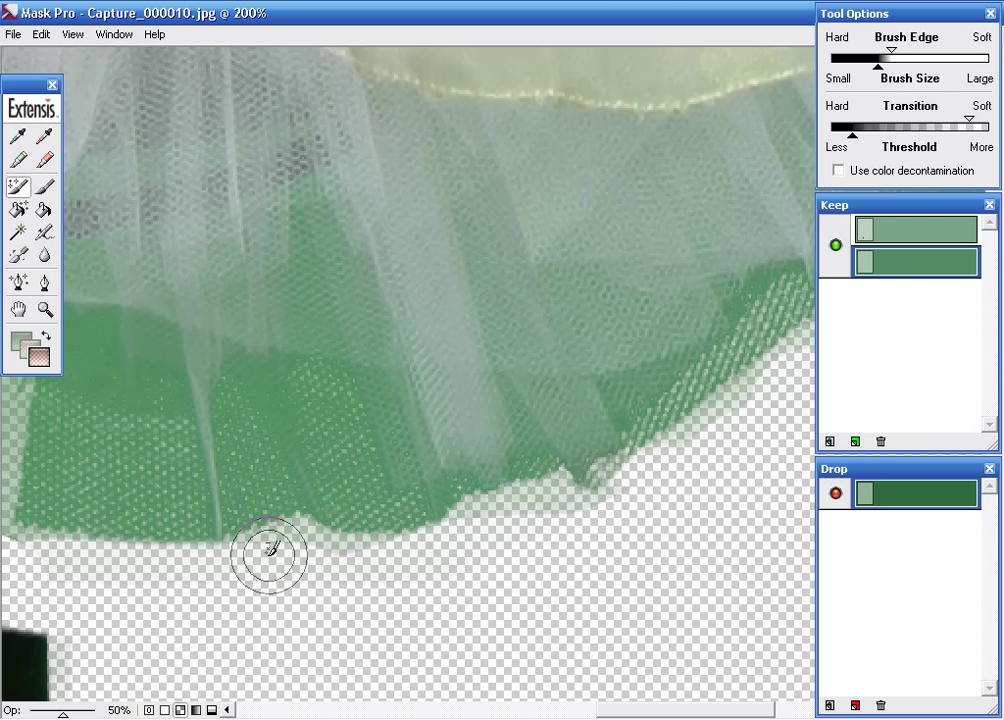
{"action": "key", "text": "space"}
{"action": "left_click_drag", "start_coordinate": [323, 559], "coordinate": [448, 538]}
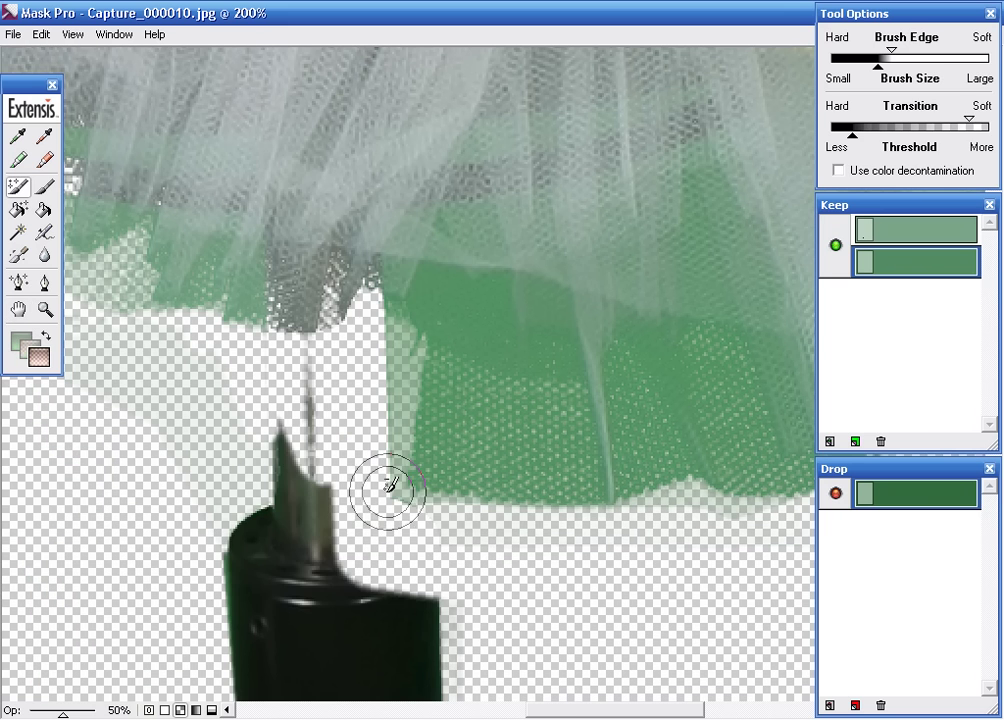
{"action": "mouse_move", "coordinate": [343, 592]}
{"action": "left_mouse_down"}
{"action": "mouse_move", "coordinate": [291, 392]}
{"action": "mouse_move", "coordinate": [253, 419]}
{"action": "left_mouse_up"}
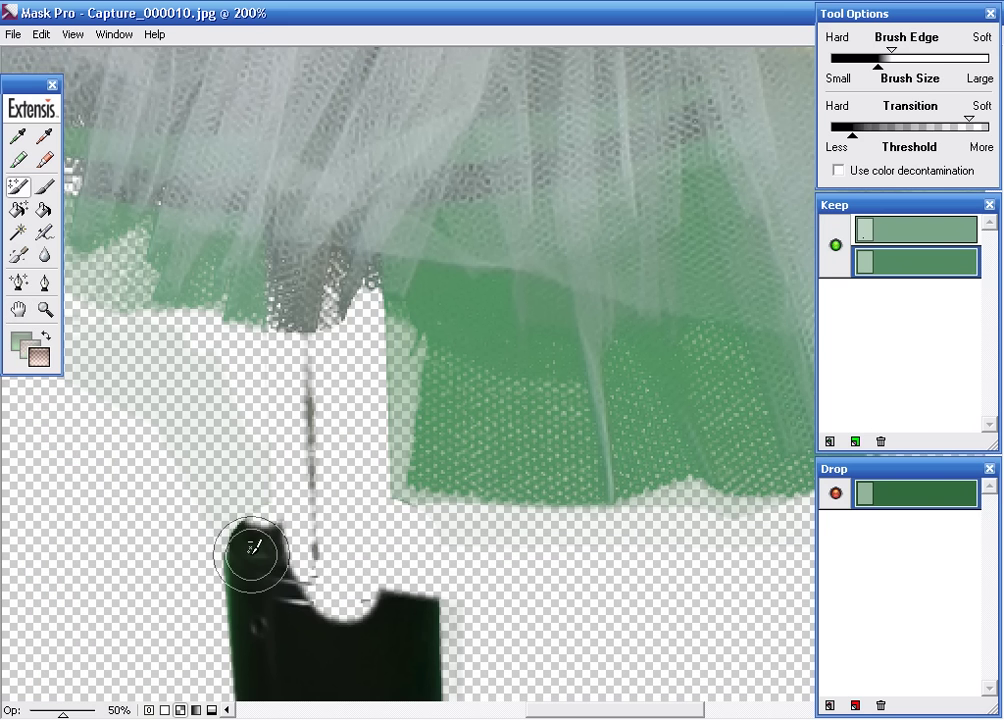
{"action": "key", "text": "space"}
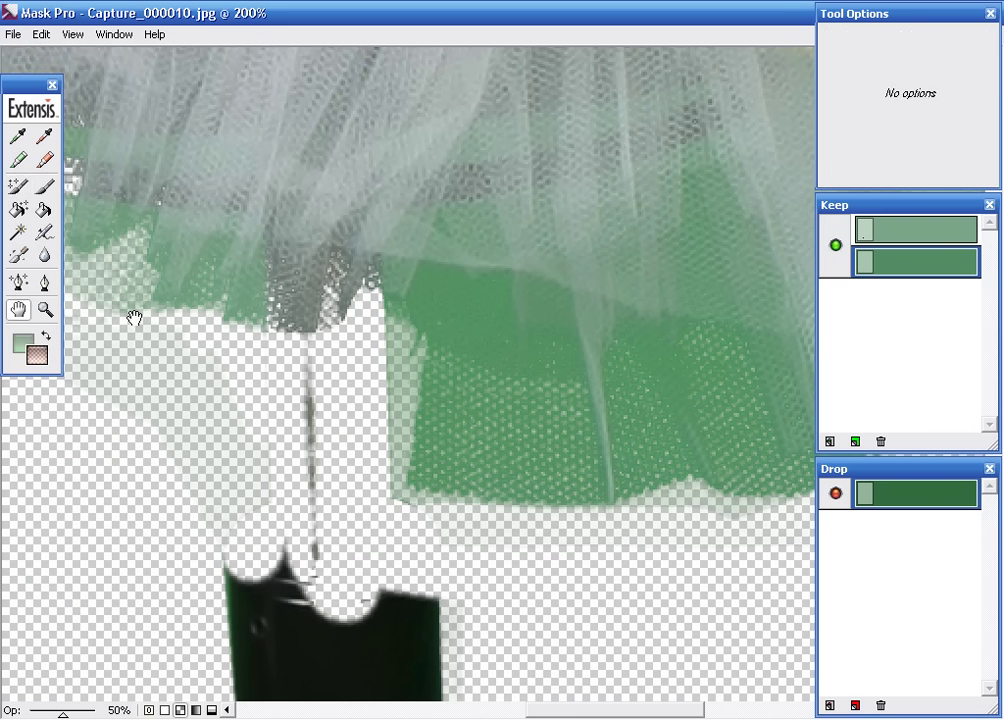
{"action": "left_click_drag", "start_coordinate": [134, 318], "coordinate": [390, 569]}
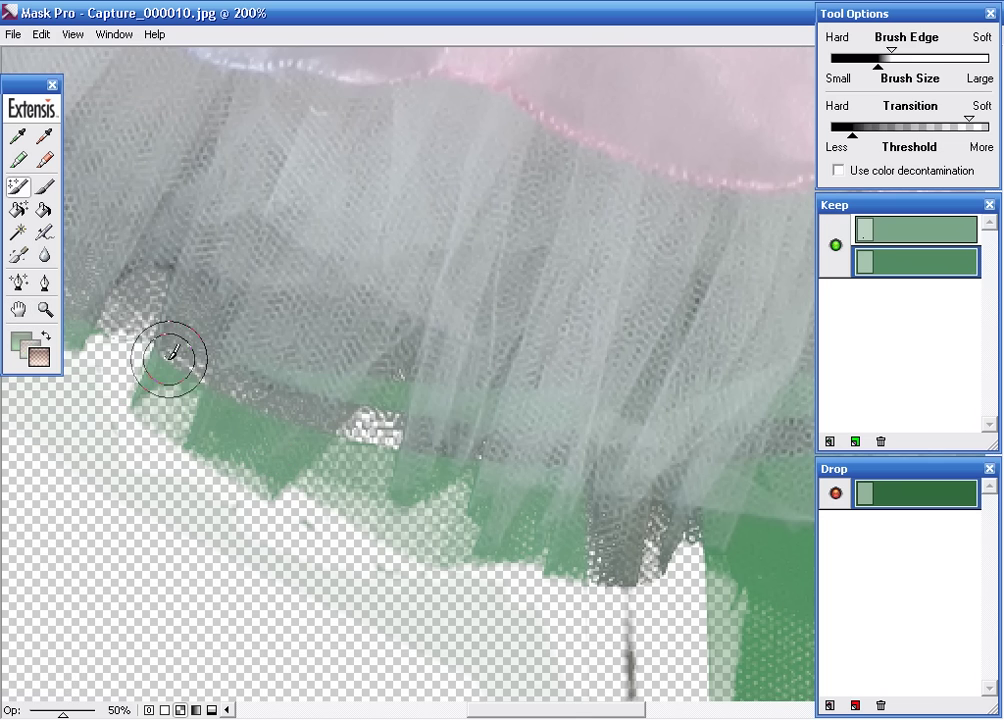
{"action": "key", "text": "space"}
{"action": "left_click_drag", "start_coordinate": [168, 352], "coordinate": [503, 523]}
- With the whole girl in view, set the preview background colour to magenta
{"action": "key", "text": "ctrl+0"}
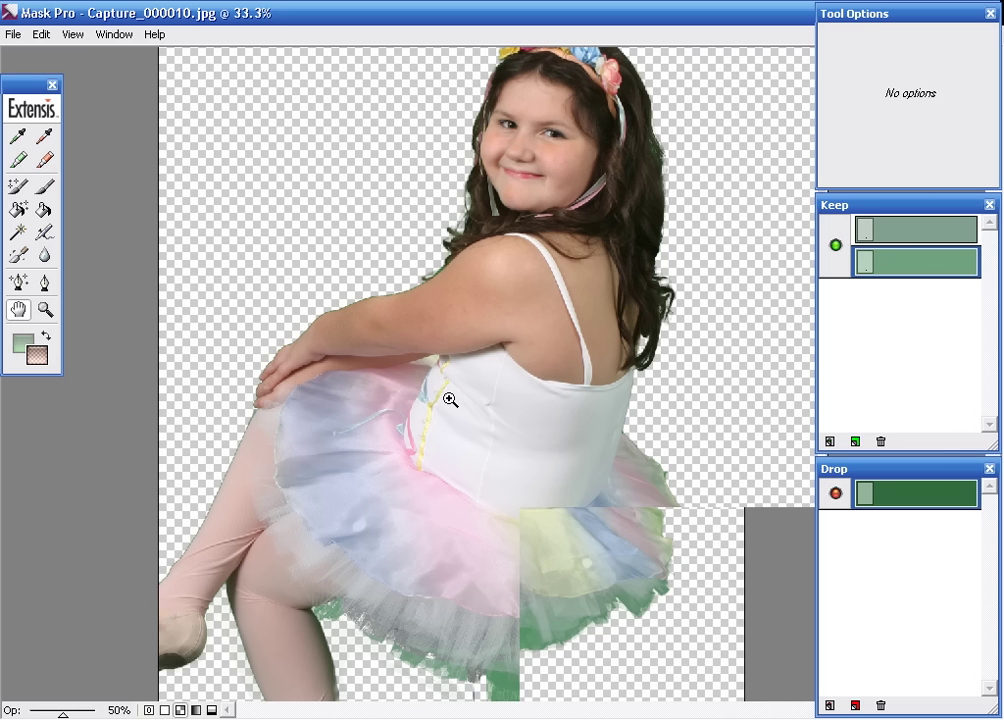
{"action": "key", "text": "p"}
{"action": "double_click", "coordinate": [166, 709]}
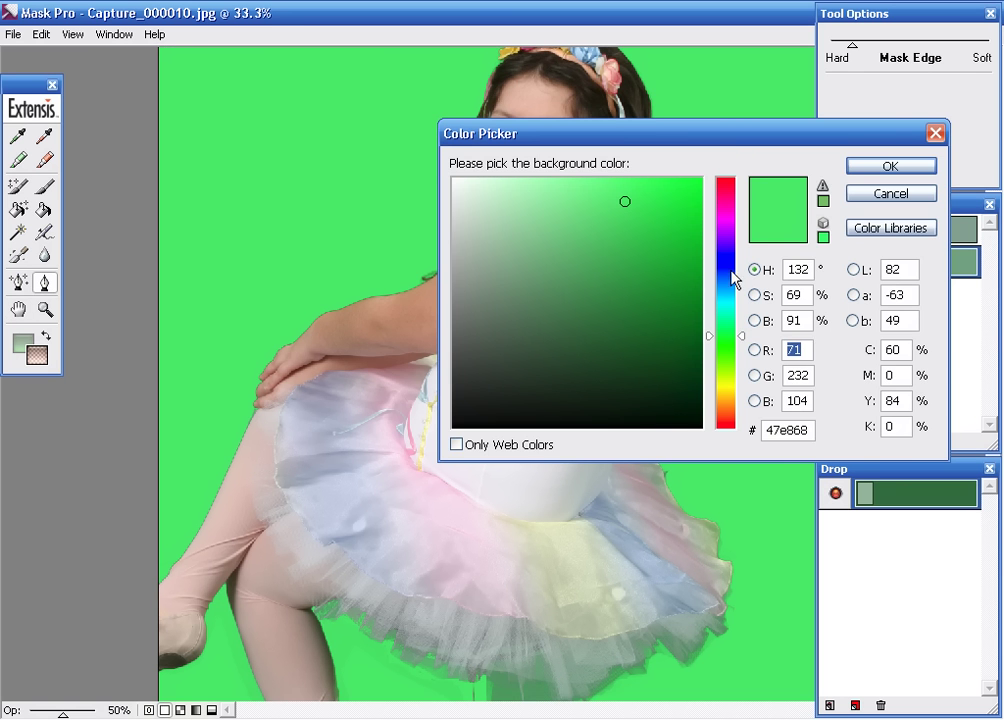
{"action": "mouse_move", "coordinate": [732, 271]}
{"action": "left_mouse_down"}
{"action": "mouse_move", "coordinate": [727, 242]}
{"action": "mouse_move", "coordinate": [721, 273]}
{"action": "left_mouse_up"}
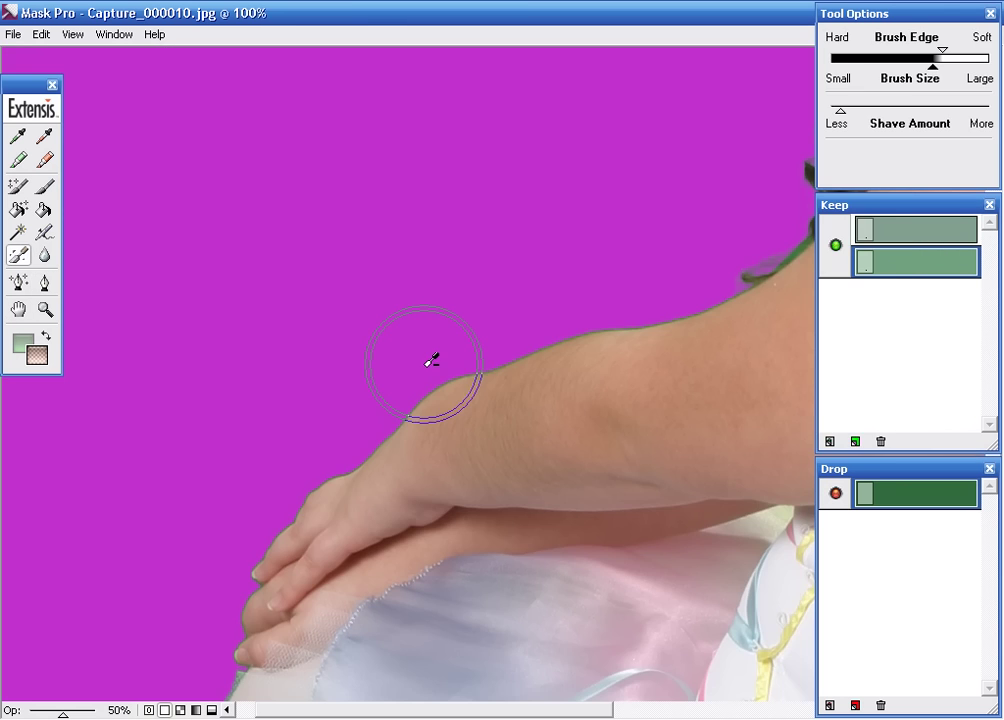
- Zoom in on the girl's green-fringed shoulder and arm and select the Chisel tool
{"action": "key", "text": "ctrl+minus"}
{"action": "key", "text": "ctrl+minus"}
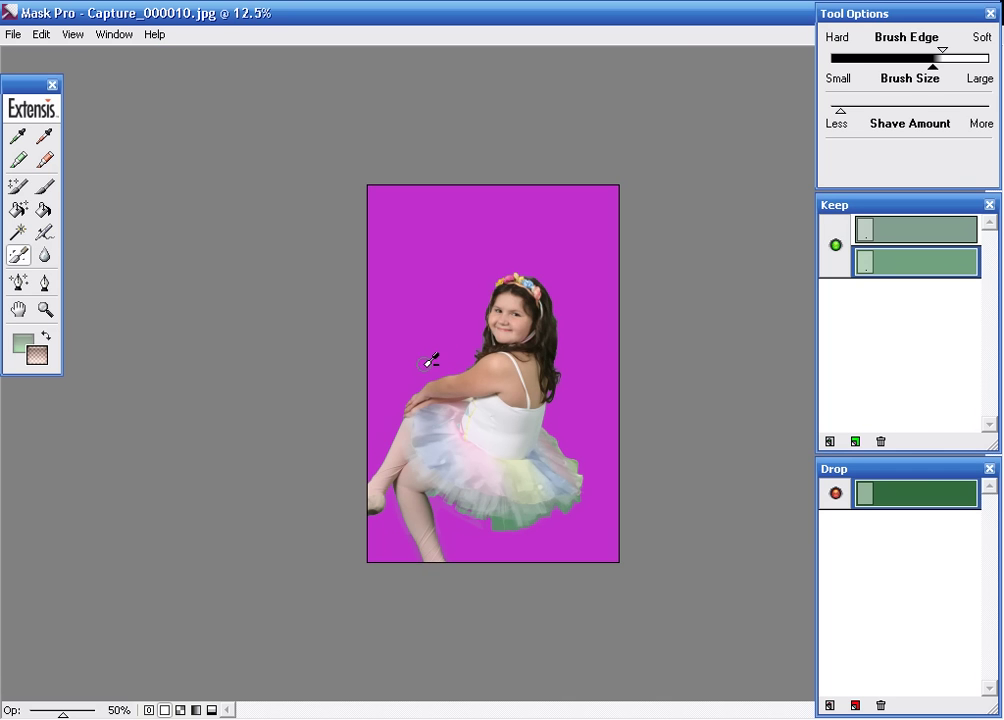
{"action": "left_click_drag", "start_coordinate": [424, 353], "coordinate": [497, 401]}
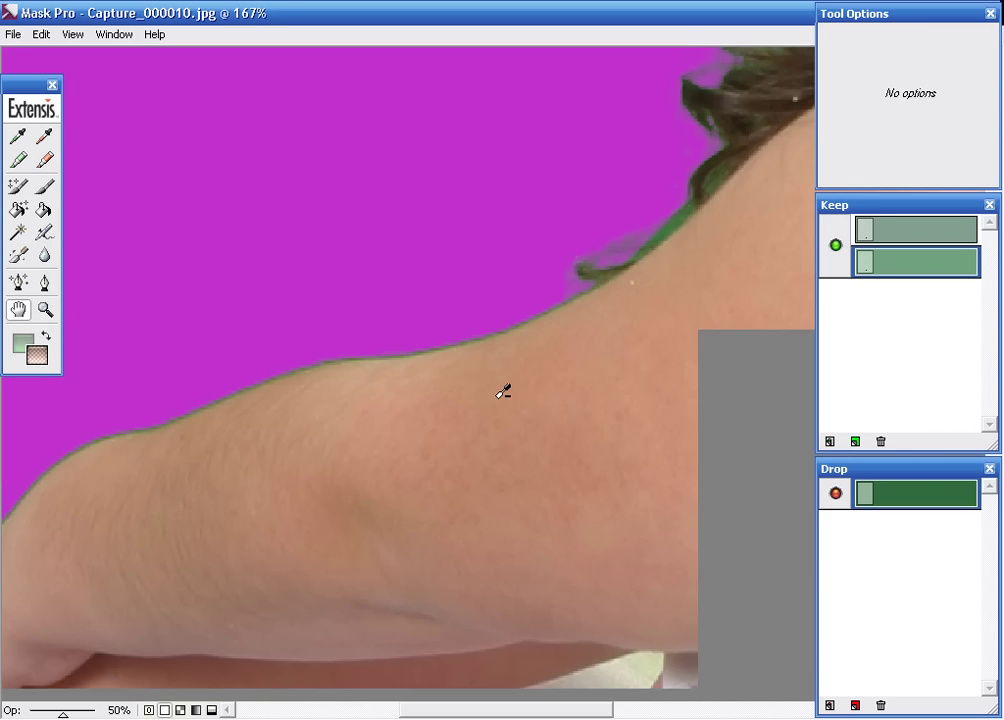
{"action": "key", "text": "c"}
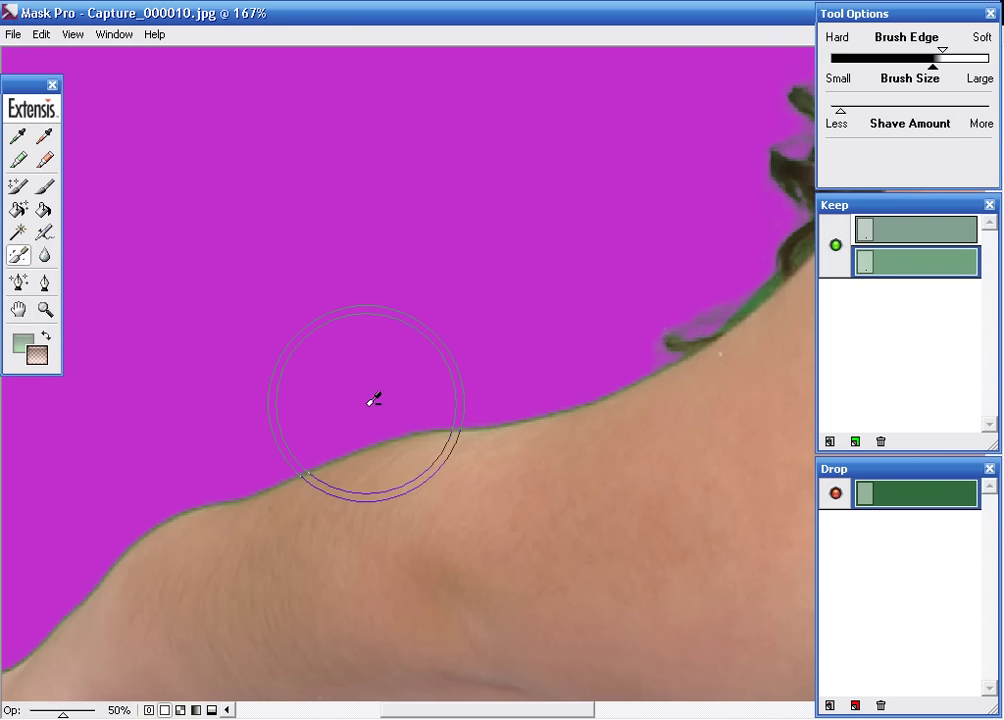
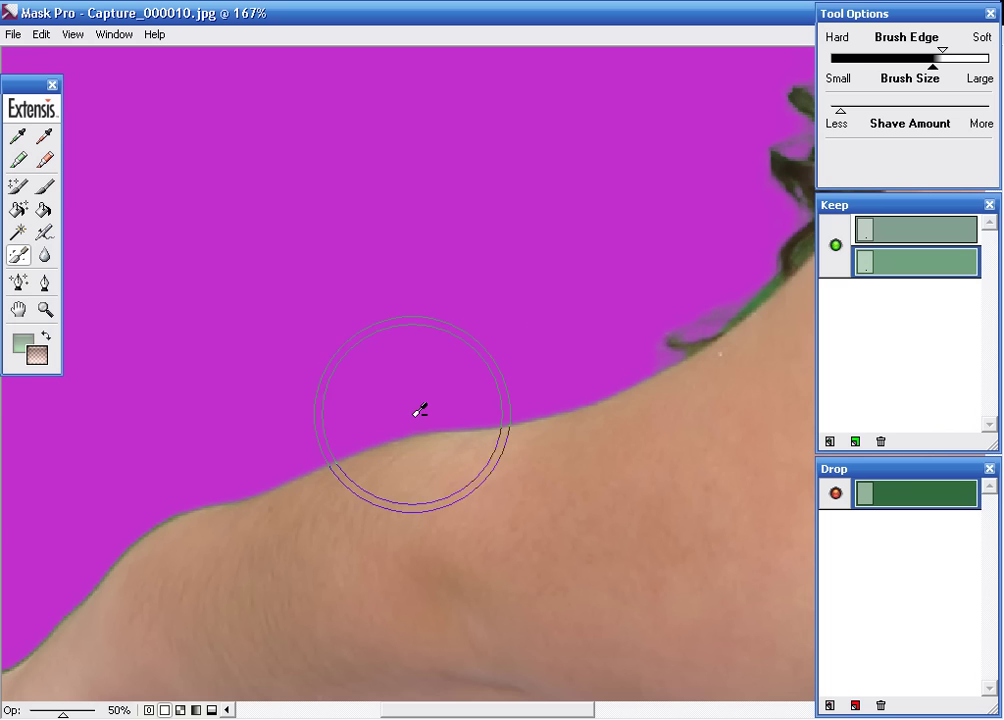
- Brush the green fringe off the arm, hand and skirt hem edges
{"action": "left_click_drag", "start_coordinate": [394, 320], "coordinate": [529, 206]}
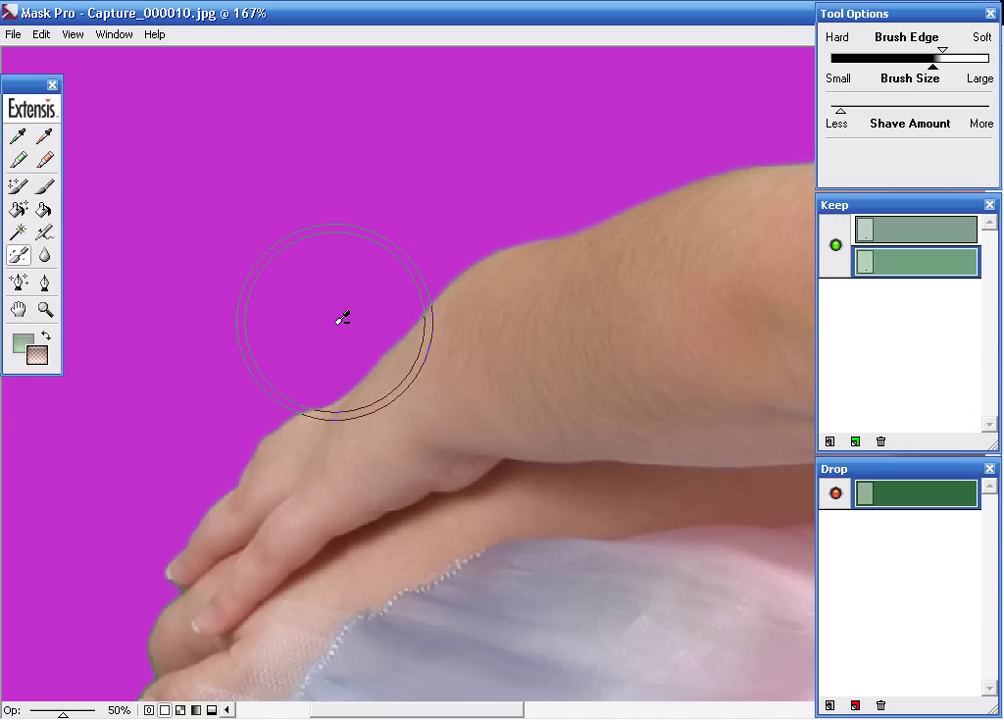
{"action": "left_click_drag", "start_coordinate": [248, 415], "coordinate": [368, 205]}
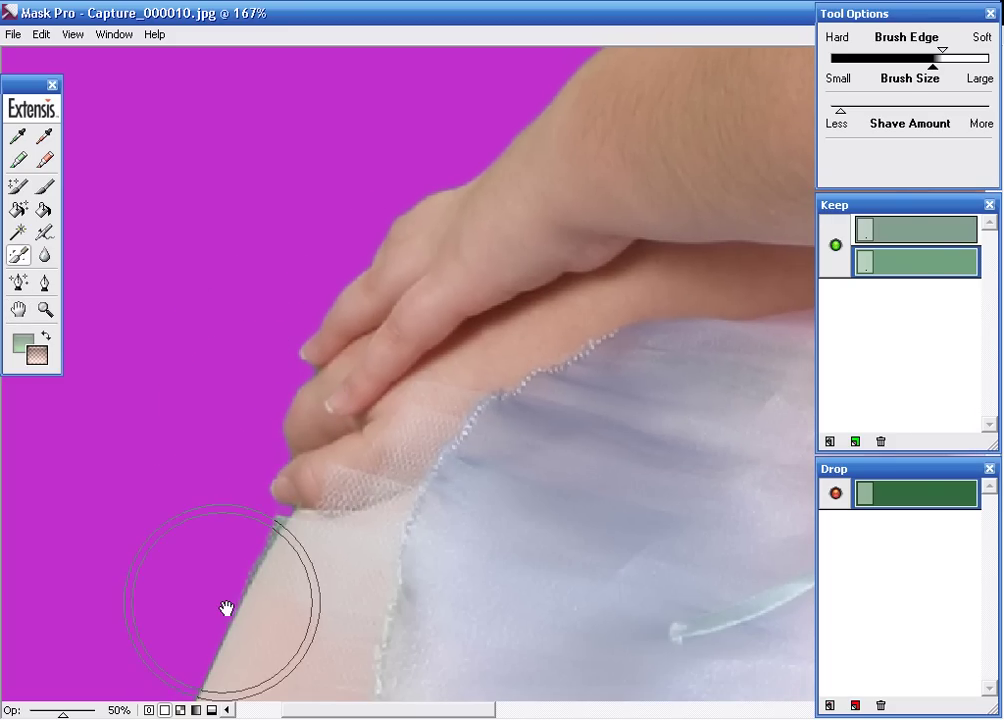
{"action": "left_click_drag", "start_coordinate": [224, 606], "coordinate": [412, 218]}
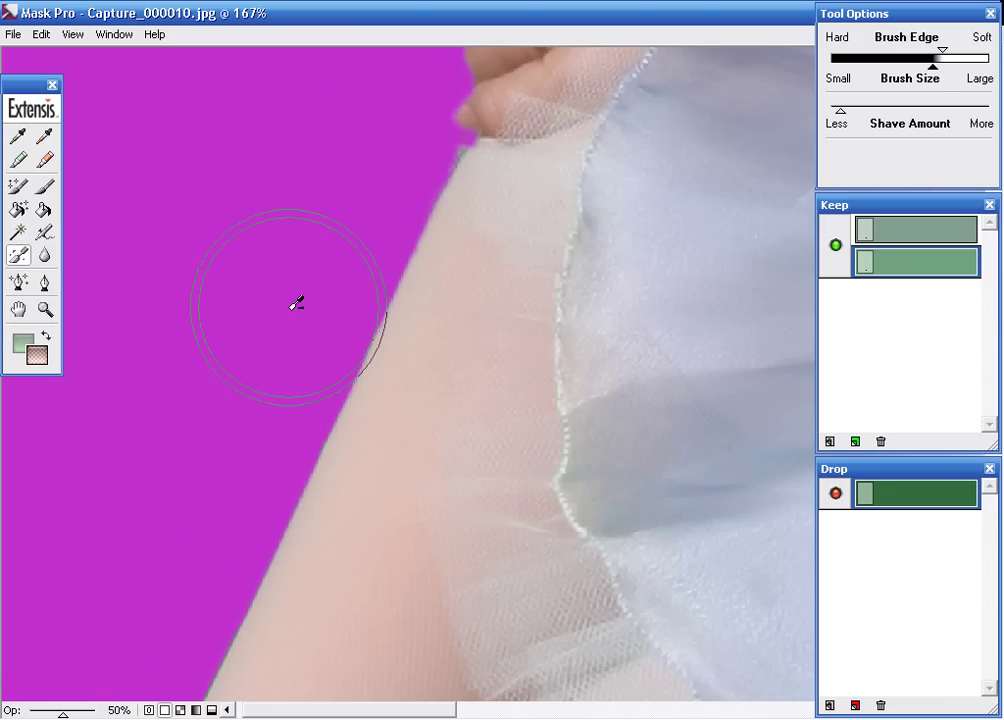
{"action": "key", "text": "space"}
{"action": "left_click_drag", "start_coordinate": [333, 530], "coordinate": [358, 120]}
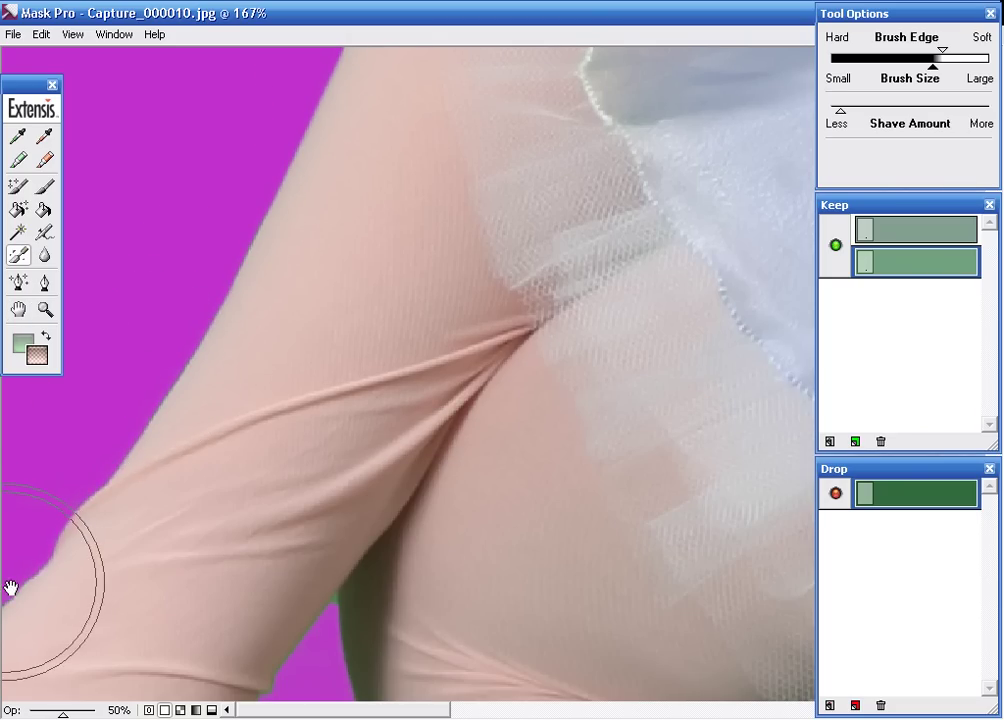
- Clean the green fringe along the upper, inner and striped lower leg edges
{"action": "key", "text": "space"}
{"action": "left_click_drag", "start_coordinate": [12, 570], "coordinate": [66, 393]}
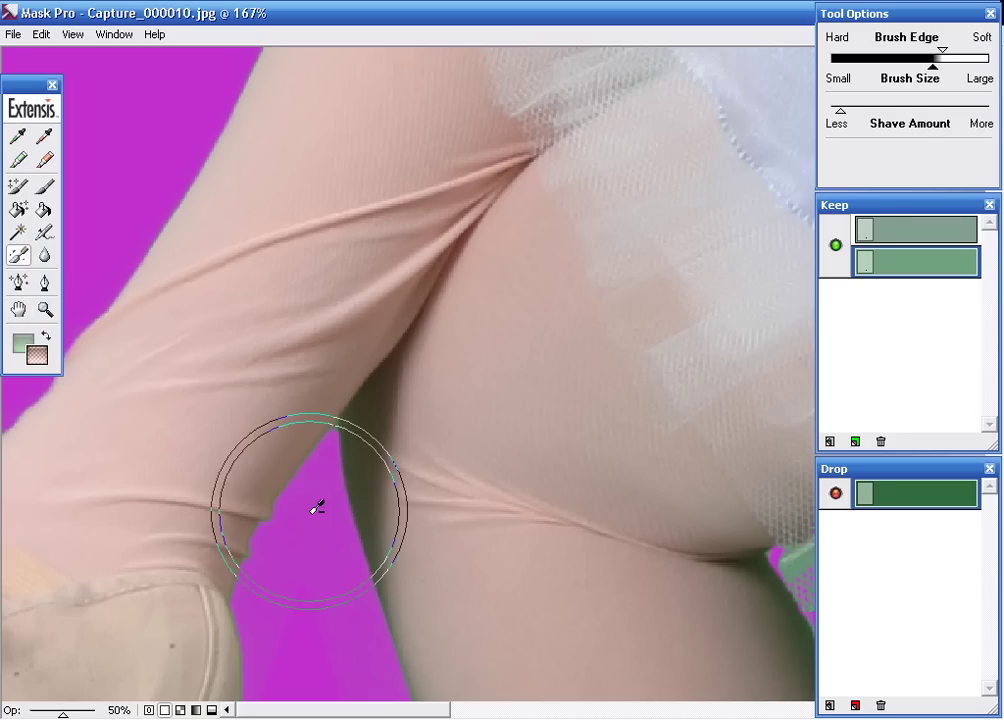
{"action": "key", "text": "space"}
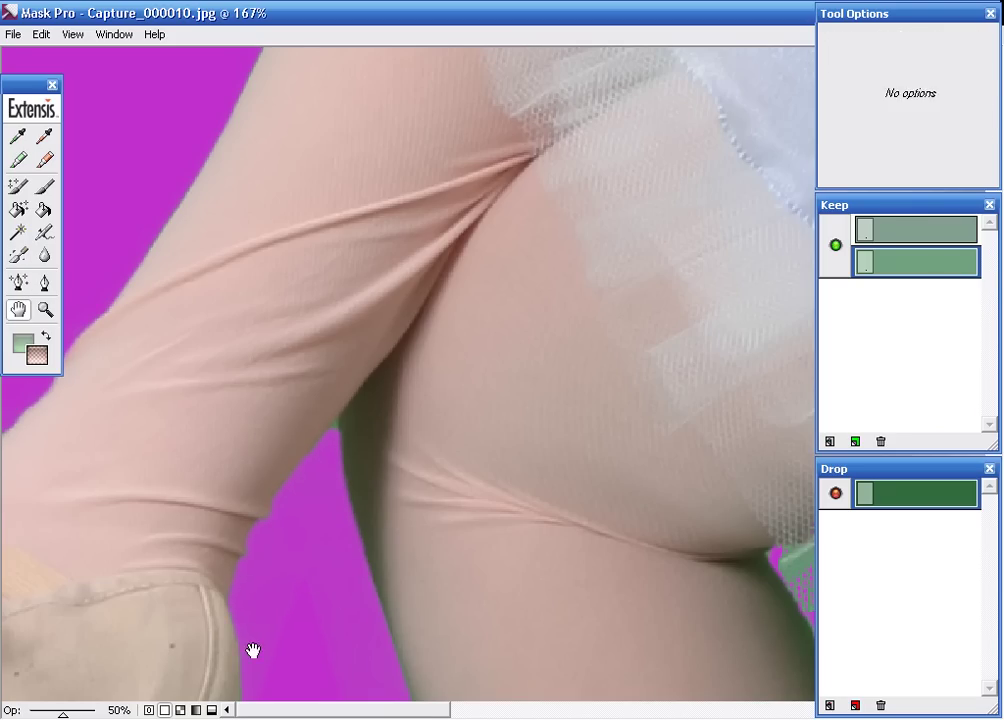
{"action": "left_click_drag", "start_coordinate": [253, 650], "coordinate": [224, 417]}
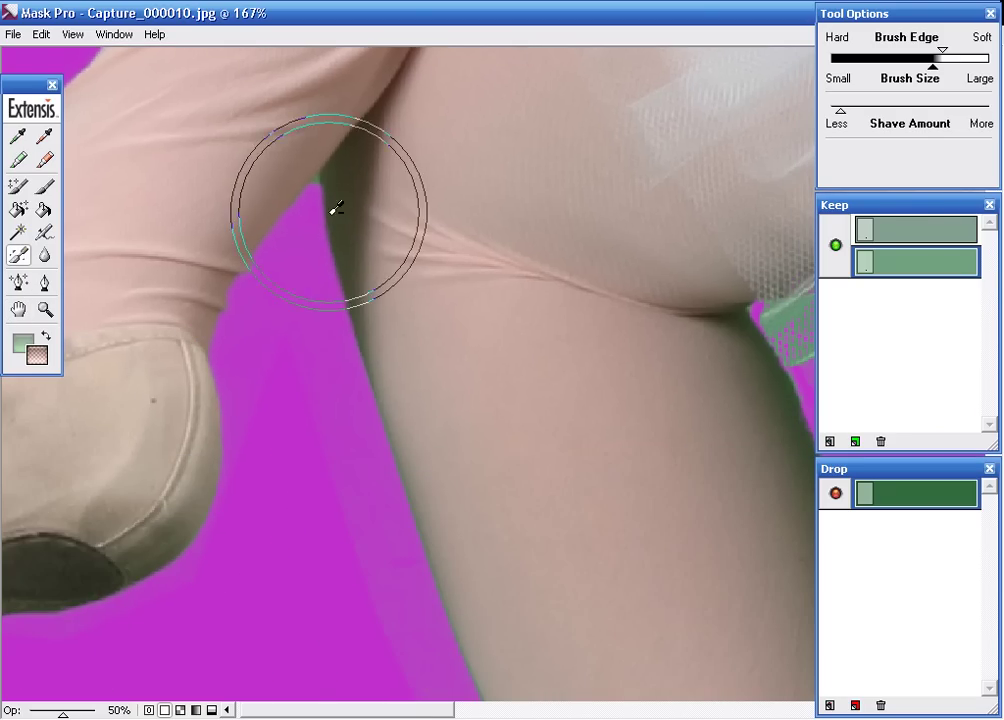
{"action": "left_click_drag", "start_coordinate": [334, 208], "coordinate": [320, 152]}
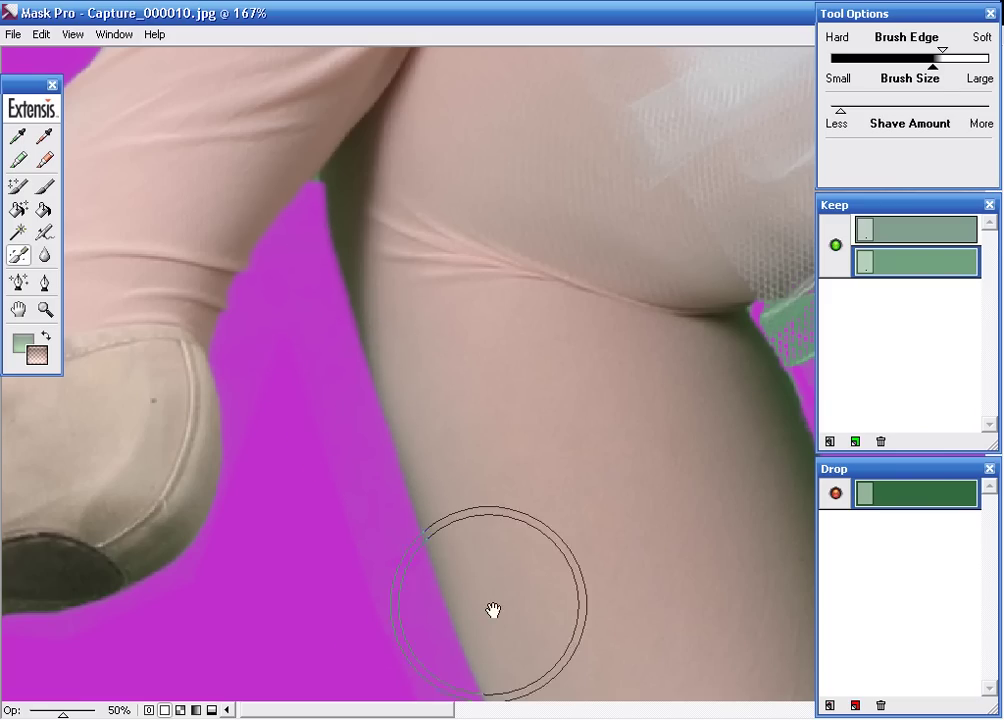
{"action": "left_click_drag", "start_coordinate": [493, 610], "coordinate": [376, 219]}
{"action": "key", "text": "space"}
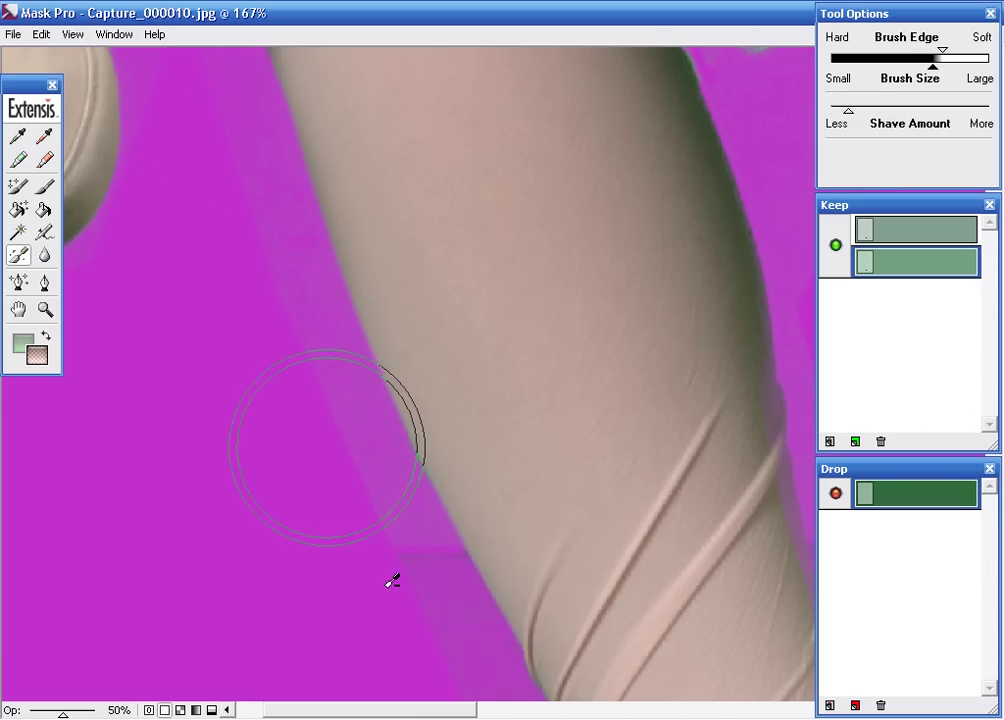
{"action": "left_click_drag", "start_coordinate": [437, 392], "coordinate": [365, 298]}
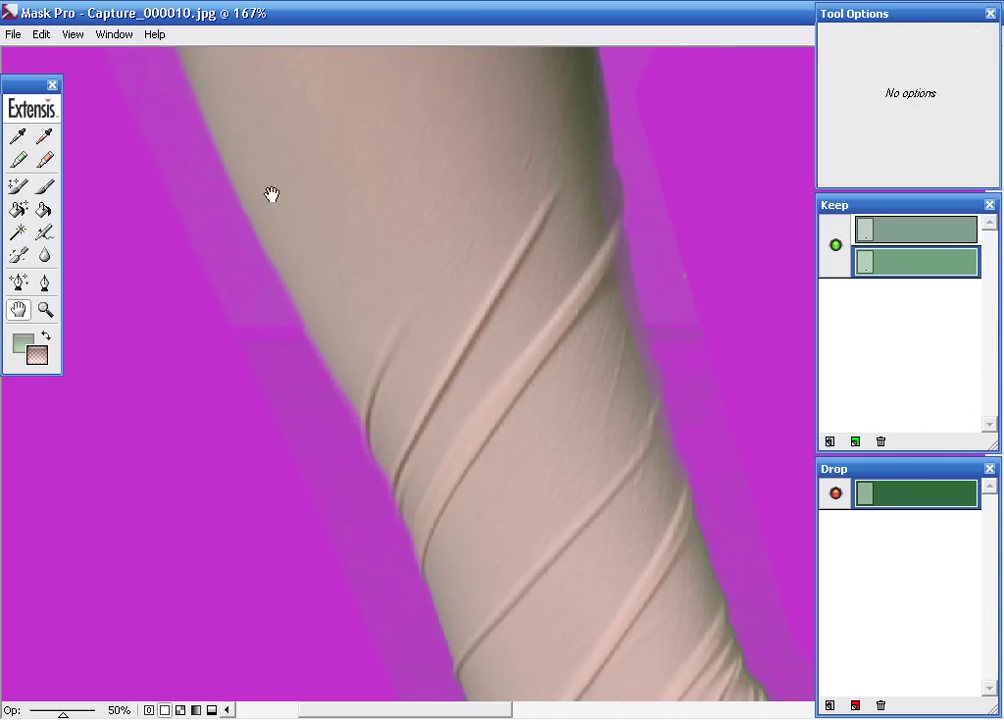
- Brush the green fringe off the tulle skirt hem, waistband and ruffled edges
{"action": "left_click_drag", "start_coordinate": [271, 193], "coordinate": [388, 540]}
{"action": "left_click_drag", "start_coordinate": [724, 330], "coordinate": [314, 325]}
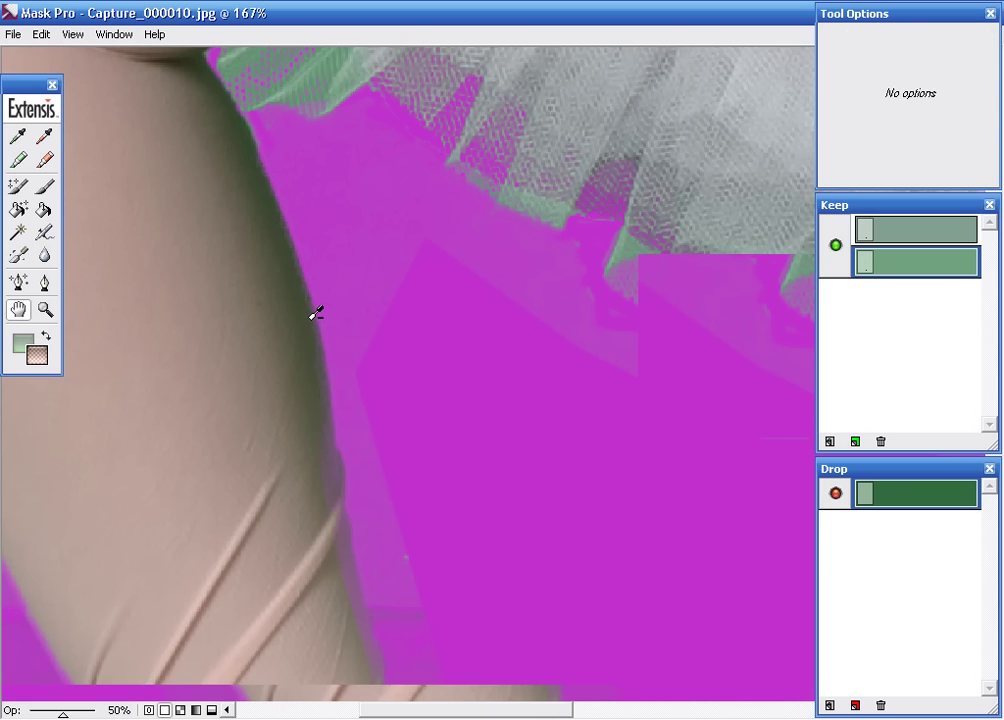
{"action": "left_click_drag", "start_coordinate": [428, 705], "coordinate": [316, 314]}
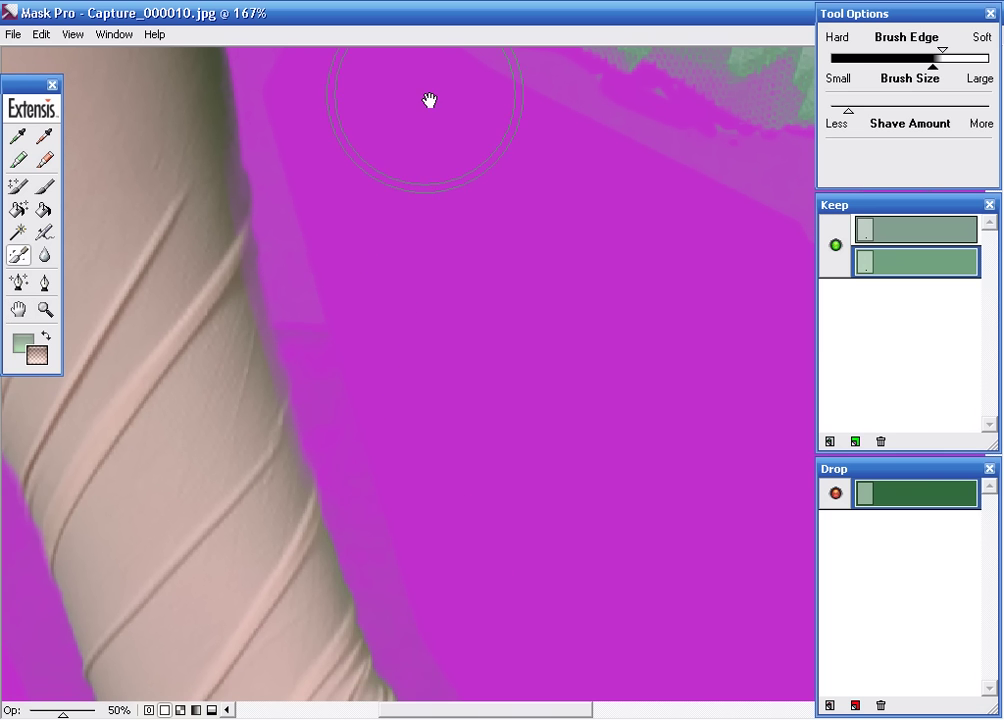
{"action": "left_click_drag", "start_coordinate": [429, 100], "coordinate": [318, 394]}
{"action": "left_click_drag", "start_coordinate": [655, 533], "coordinate": [139, 226]}
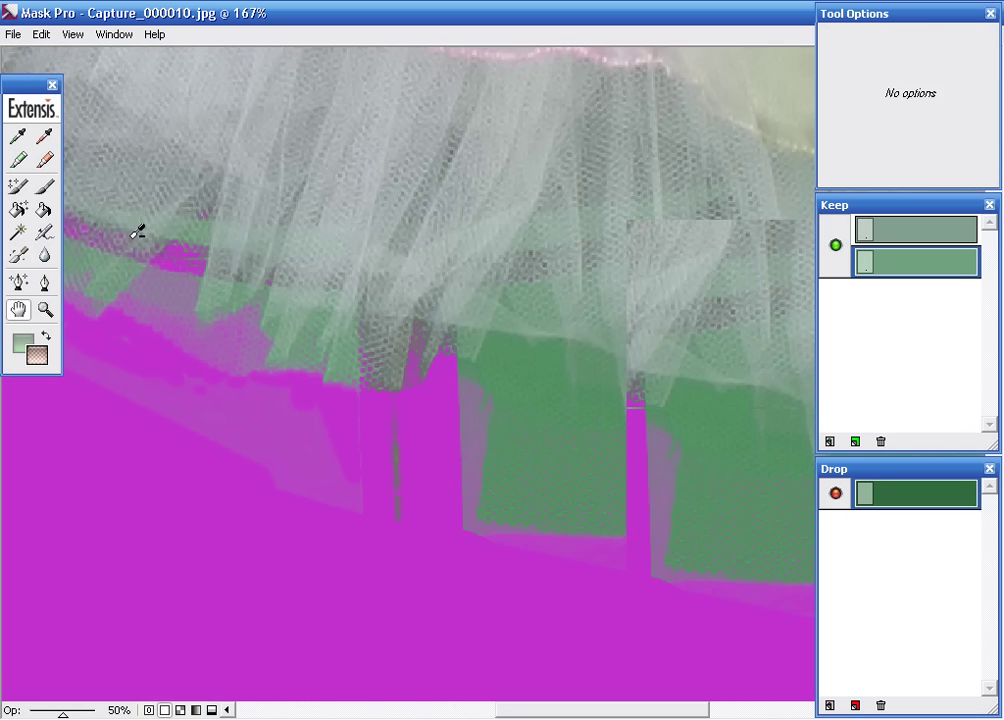
{"action": "left_click_drag", "start_coordinate": [710, 412], "coordinate": [168, 325]}
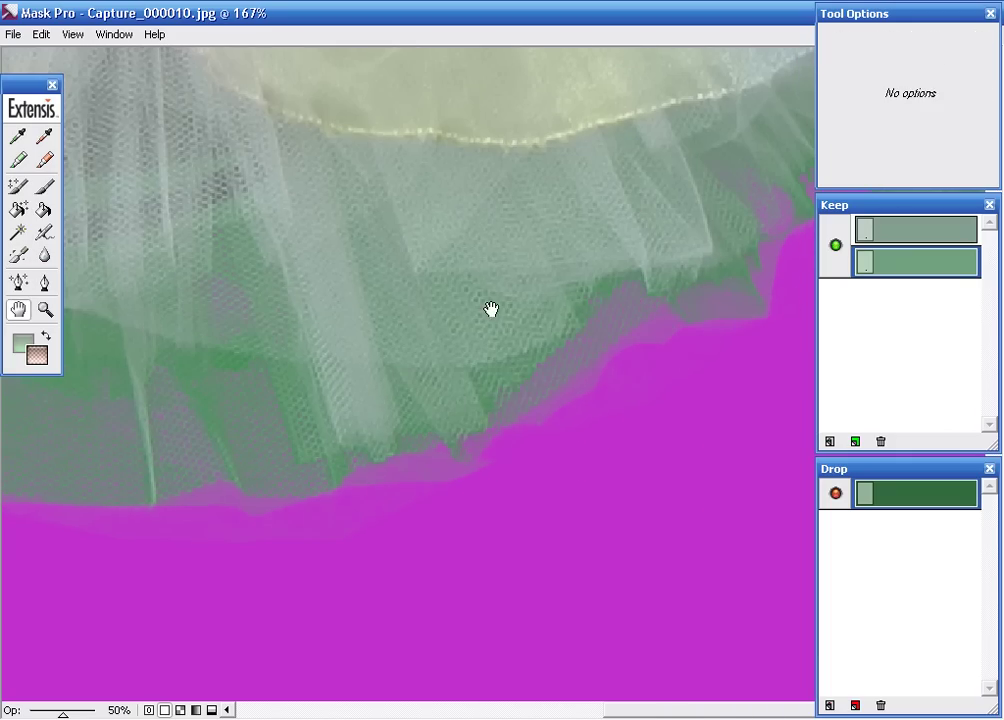
{"action": "left_click_drag", "start_coordinate": [491, 309], "coordinate": [594, 341]}
{"action": "left_click_drag", "start_coordinate": [733, 182], "coordinate": [298, 505]}
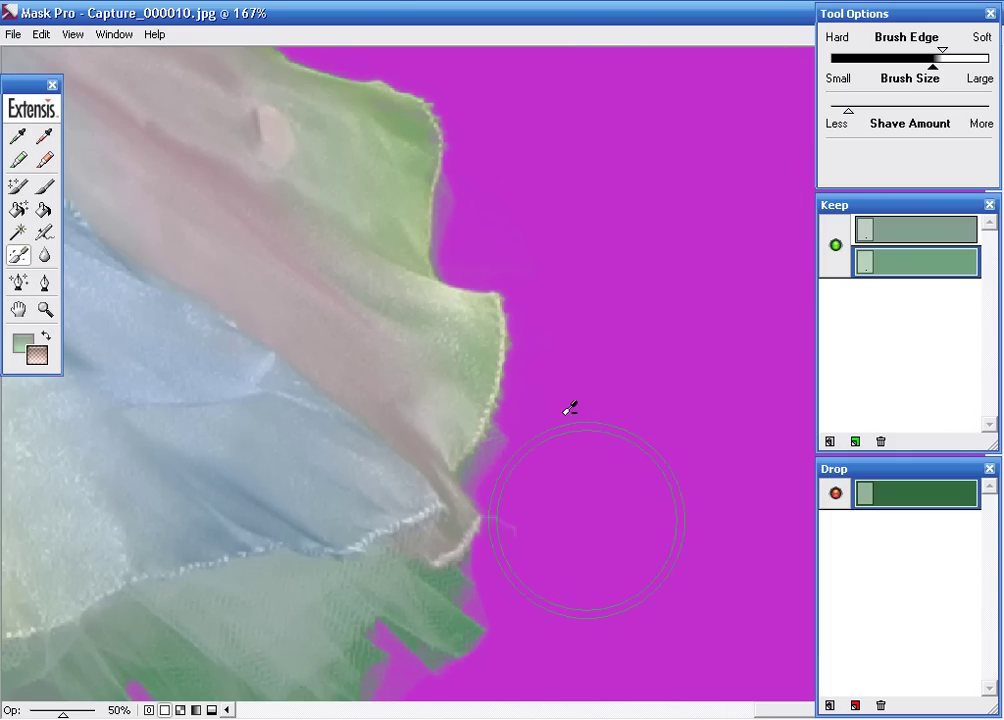
{"action": "left_click_drag", "start_coordinate": [627, 634], "coordinate": [630, 621]}
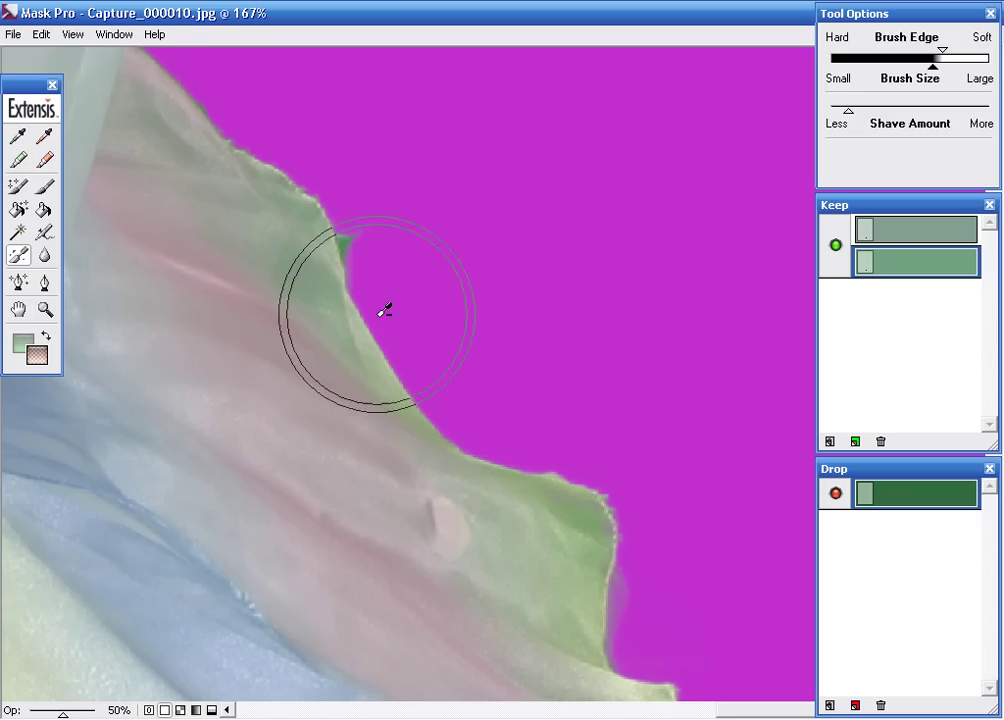
{"action": "left_click_drag", "start_coordinate": [371, 298], "coordinate": [501, 463]}
{"action": "left_click_drag", "start_coordinate": [256, 180], "coordinate": [366, 343]}
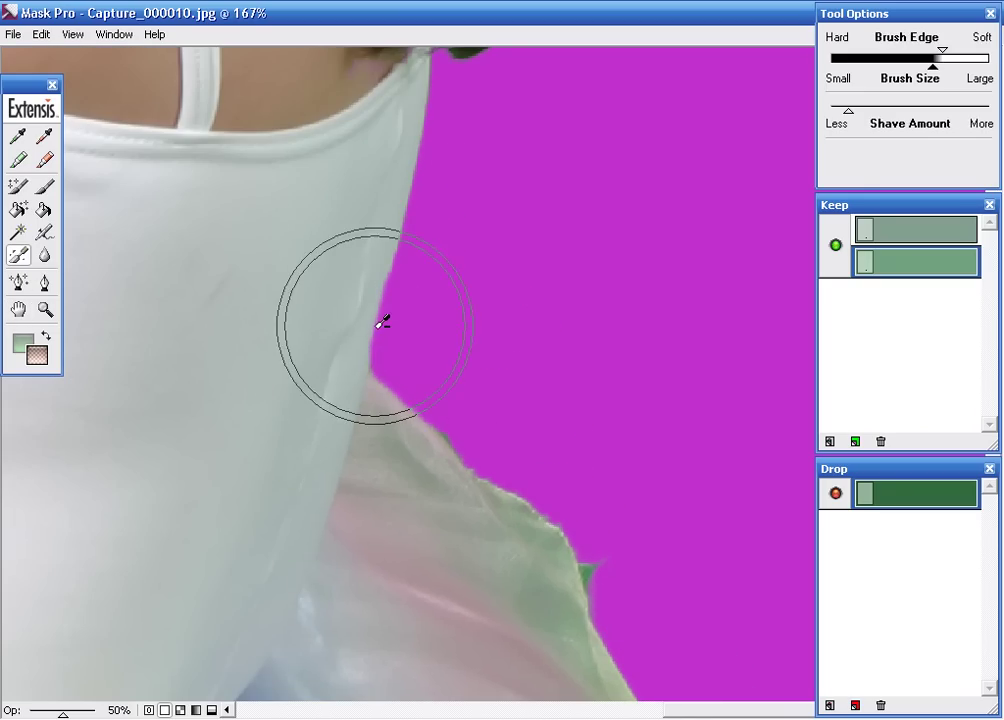
- Clean the hair ends, back strap and flower headband outline
{"action": "left_click_drag", "start_coordinate": [381, 430], "coordinate": [370, 515]}
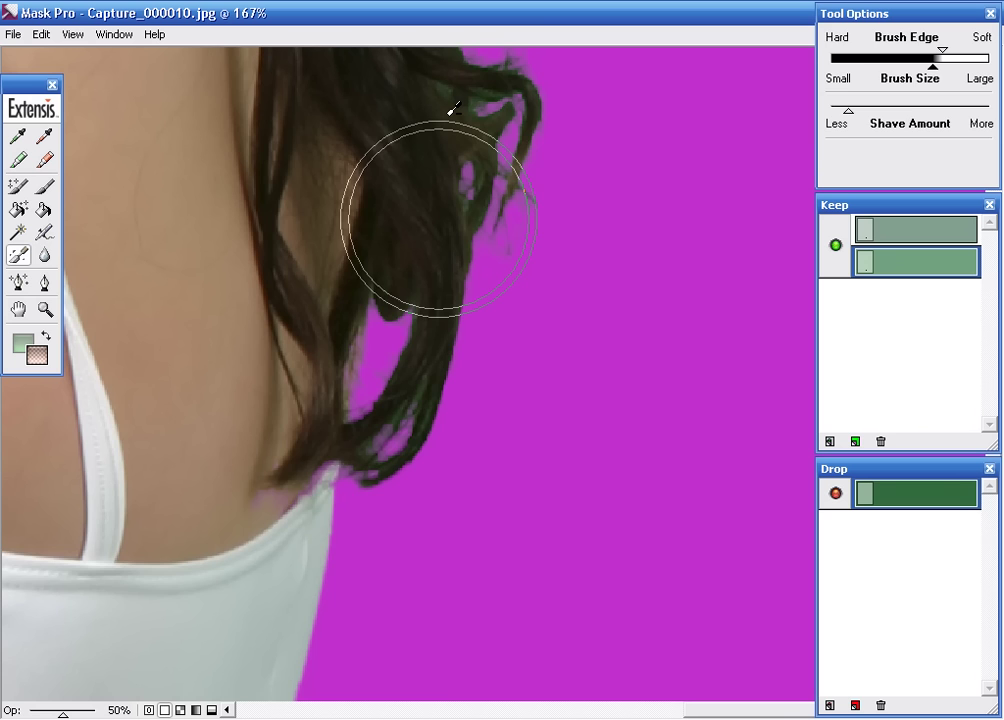
{"action": "mouse_move", "coordinate": [450, 107]}
{"action": "left_mouse_down"}
{"action": "mouse_move", "coordinate": [489, 461]}
{"action": "mouse_move", "coordinate": [475, 553]}
{"action": "mouse_move", "coordinate": [478, 640]}
{"action": "left_mouse_up"}
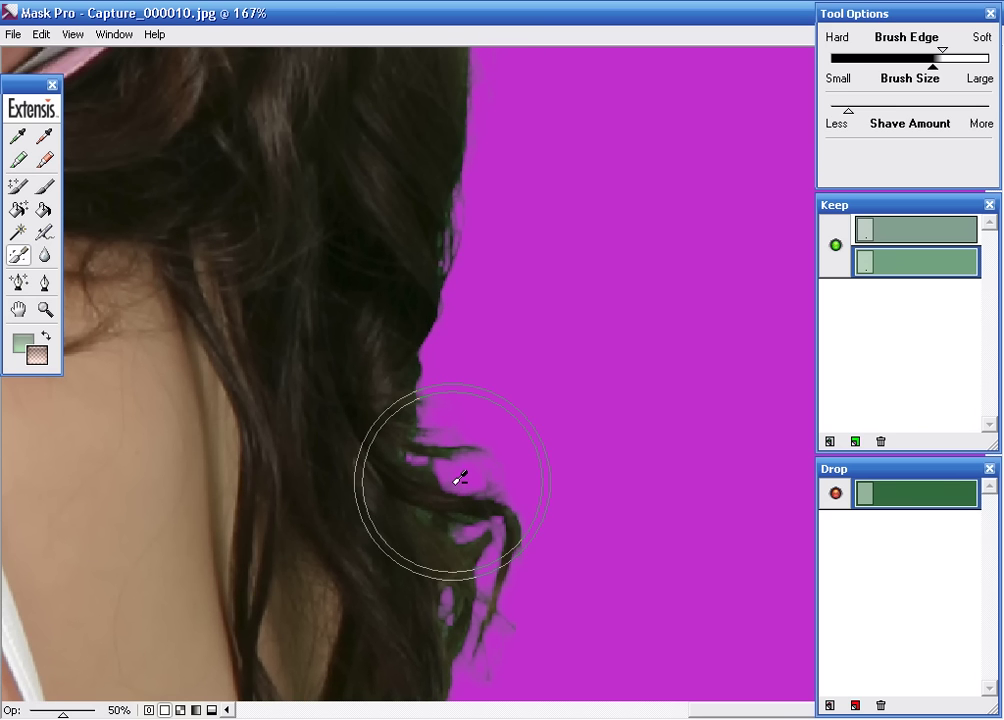
{"action": "left_click_drag", "start_coordinate": [432, 402], "coordinate": [470, 562]}
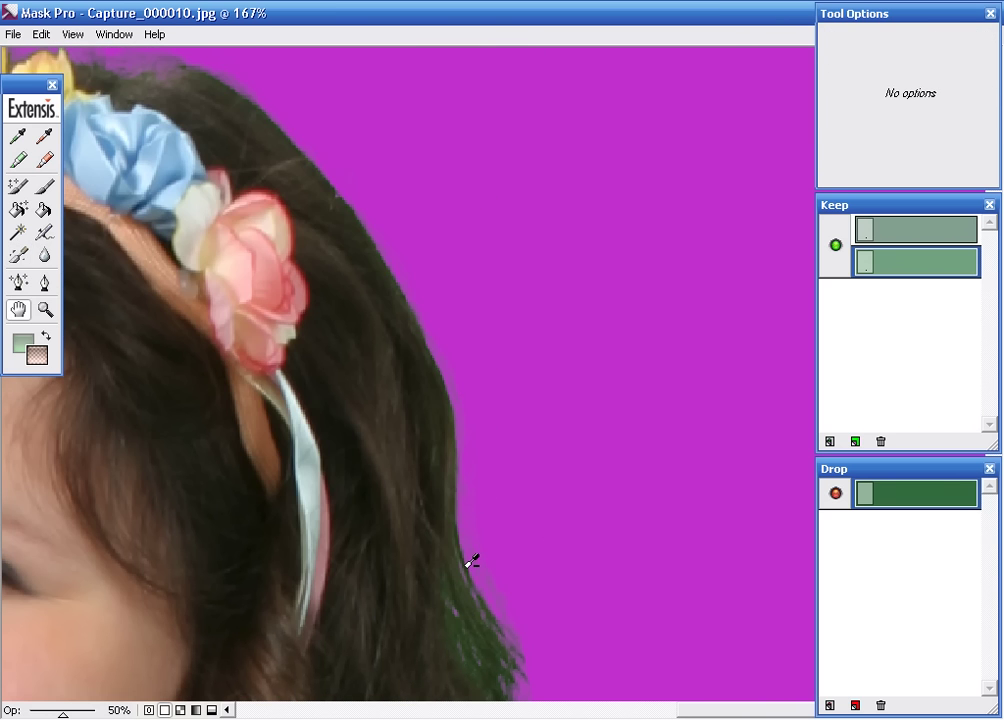
{"action": "left_click_drag", "start_coordinate": [762, 565], "coordinate": [635, 370]}
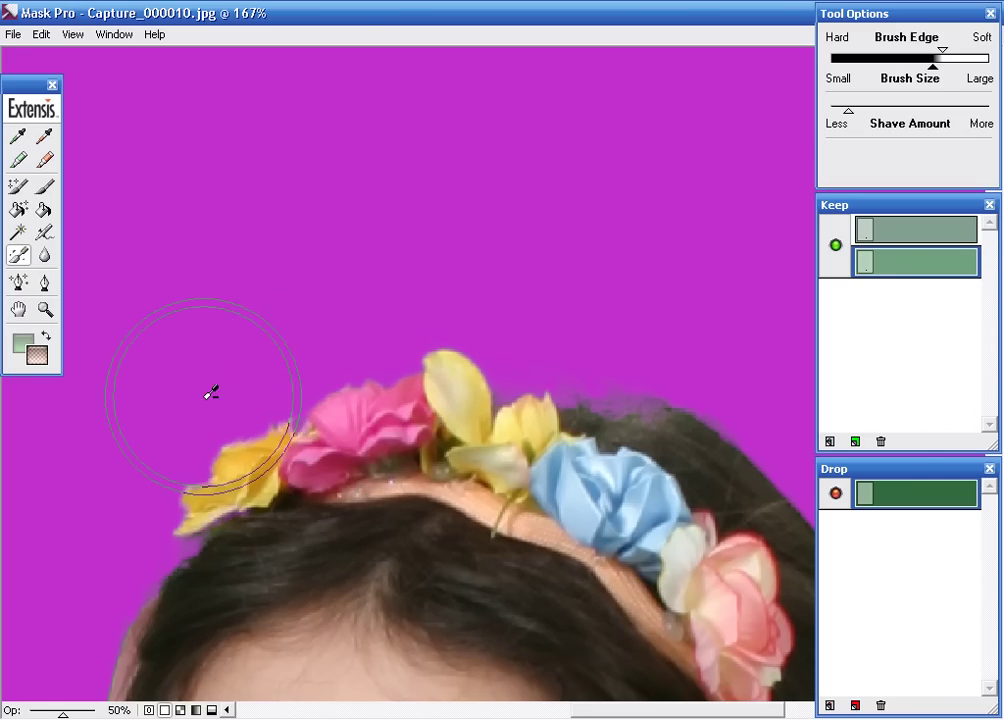
- Clean the neck, shoulder and upper-arm edges, then recheck the headband
{"action": "left_click_drag", "start_coordinate": [177, 468], "coordinate": [332, 258]}
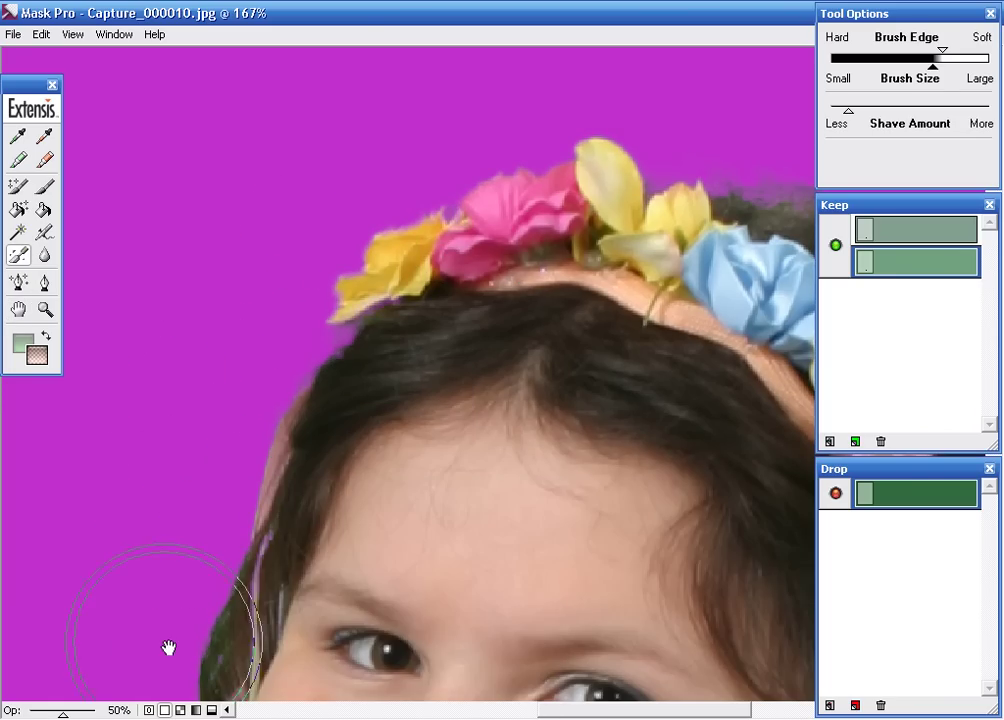
{"action": "left_click_drag", "start_coordinate": [168, 648], "coordinate": [269, 222]}
{"action": "left_click_drag", "start_coordinate": [246, 654], "coordinate": [281, 183]}
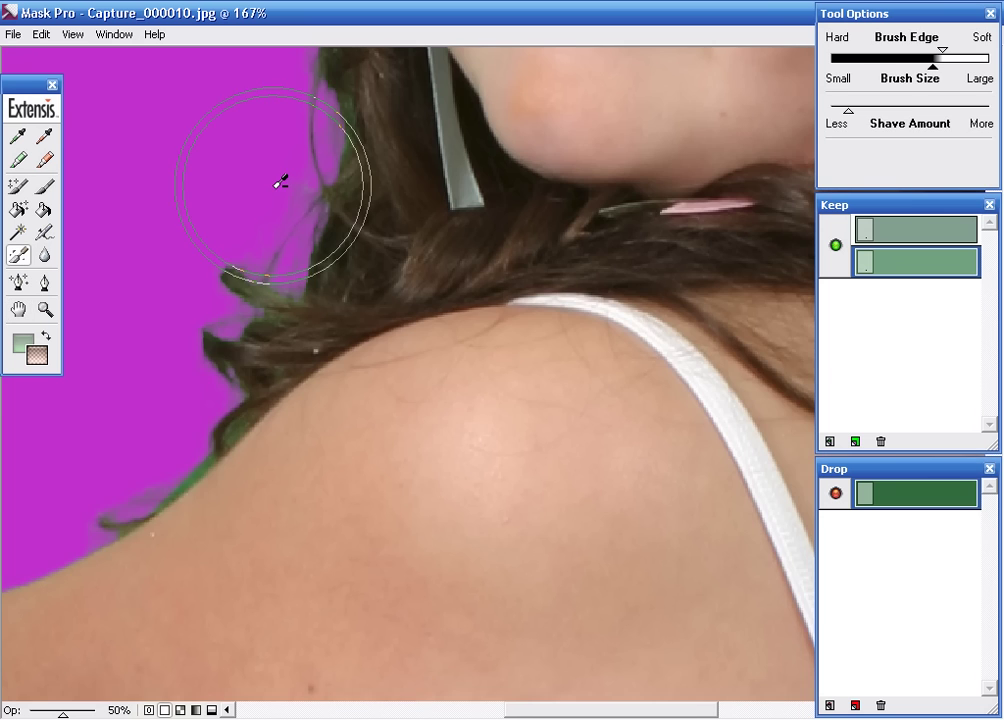
{"action": "left_click_drag", "start_coordinate": [175, 442], "coordinate": [460, 294]}
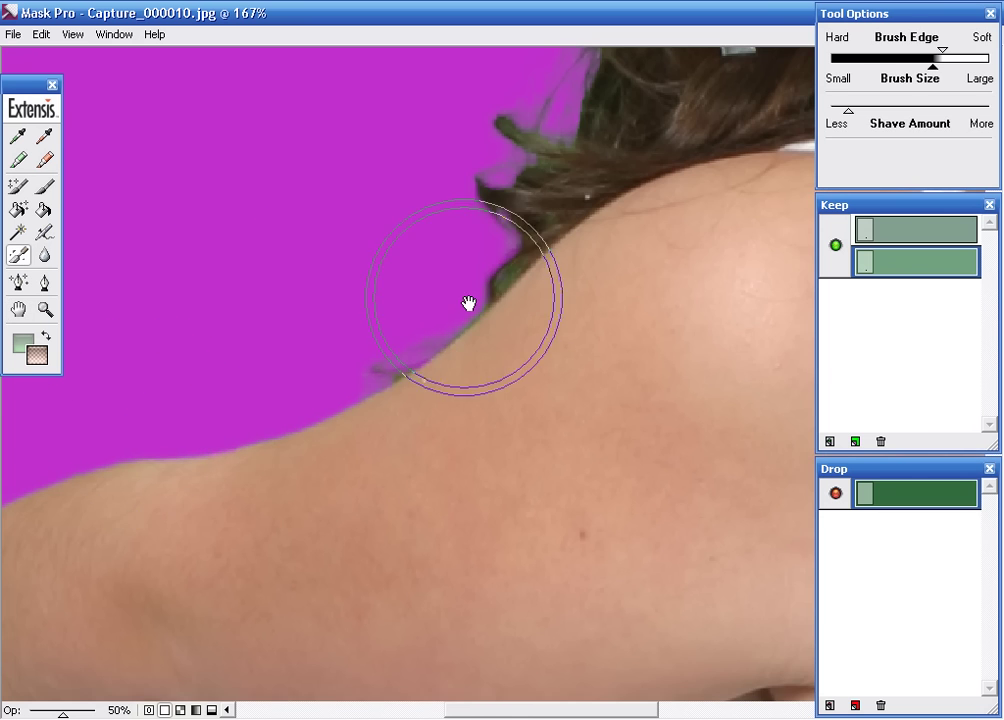
{"action": "left_click_drag", "start_coordinate": [468, 303], "coordinate": [645, 235]}
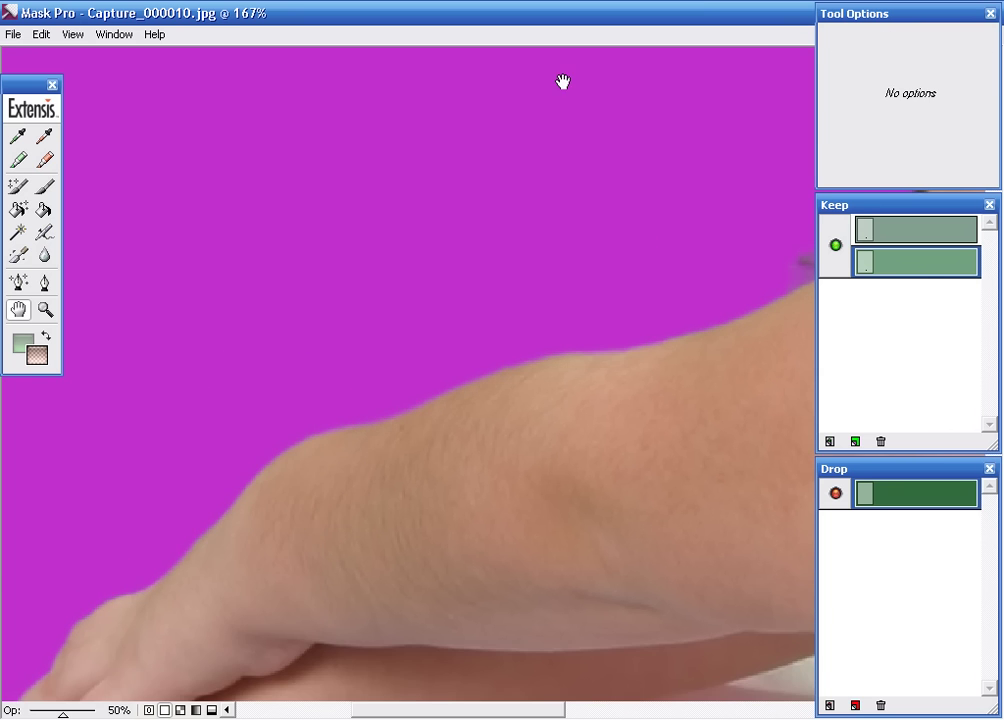
{"action": "mouse_move", "coordinate": [563, 82]}
{"action": "left_mouse_down"}
{"action": "mouse_move", "coordinate": [477, 314]}
{"action": "mouse_move", "coordinate": [415, 408]}
{"action": "mouse_move", "coordinate": [300, 376]}
{"action": "mouse_move", "coordinate": [140, 446]}
{"action": "left_mouse_up"}
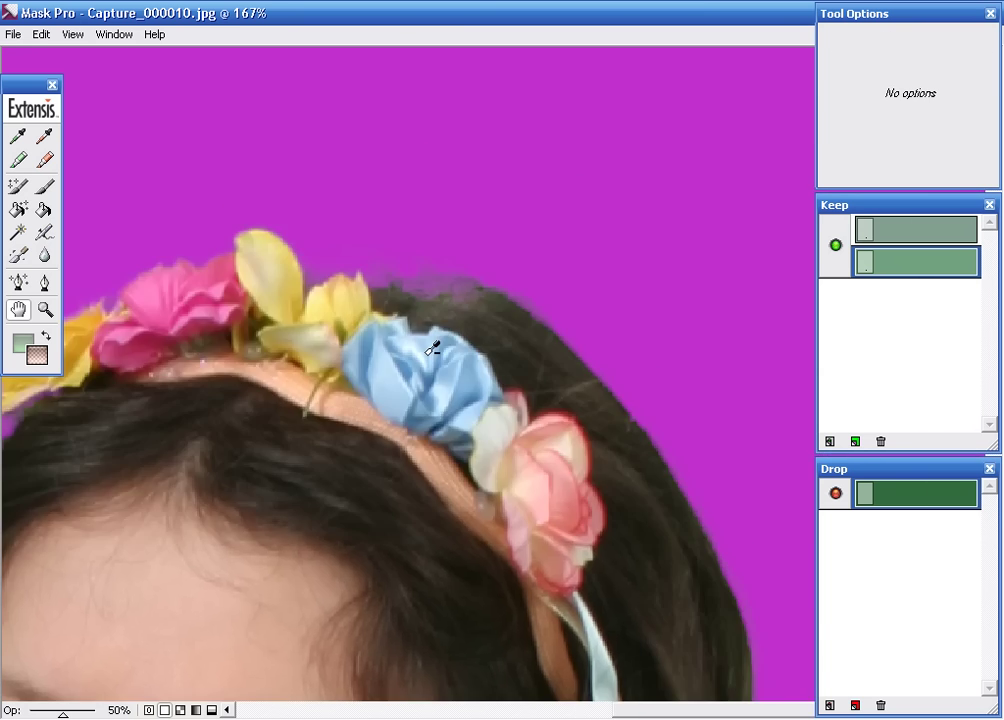
{"action": "left_click", "coordinate": [48, 189]}
- Set restore mode, pan along the tutu, and show the hem as a black-and-white mask
{"action": "left_click", "coordinate": [45, 338]}
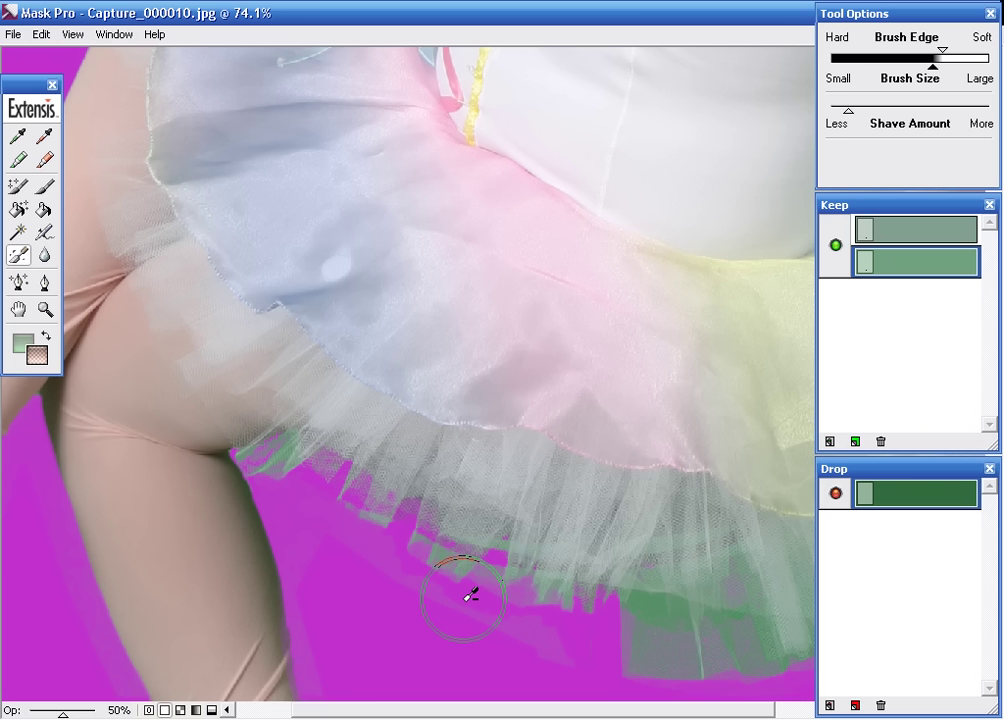
{"action": "key", "text": "h"}
{"action": "left_click_drag", "start_coordinate": [493, 634], "coordinate": [190, 358]}
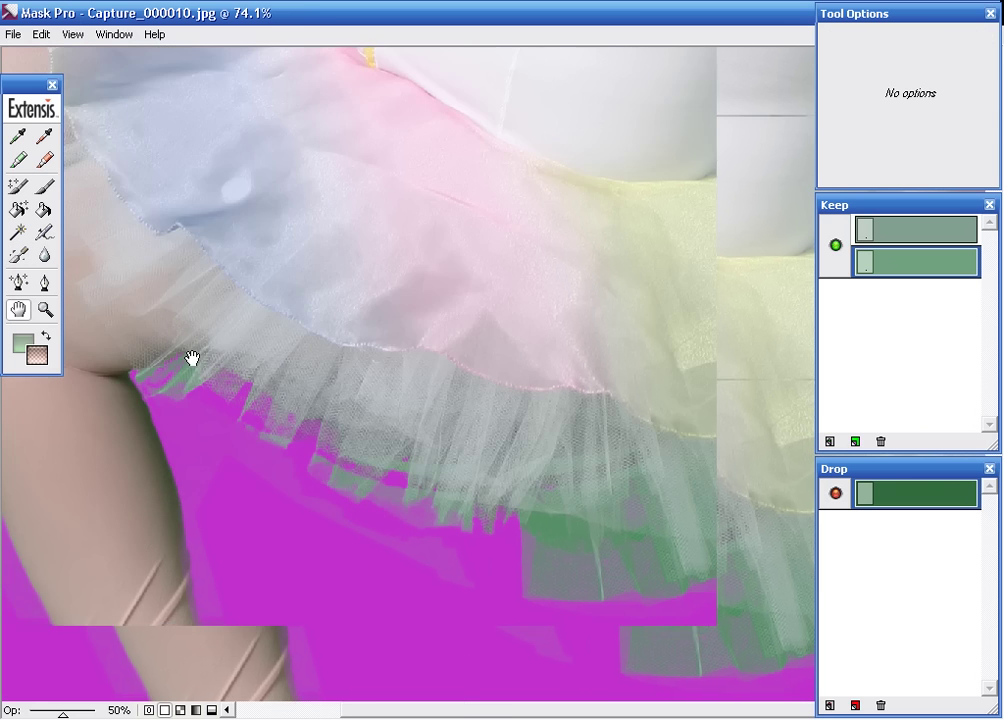
{"action": "key", "text": "c"}
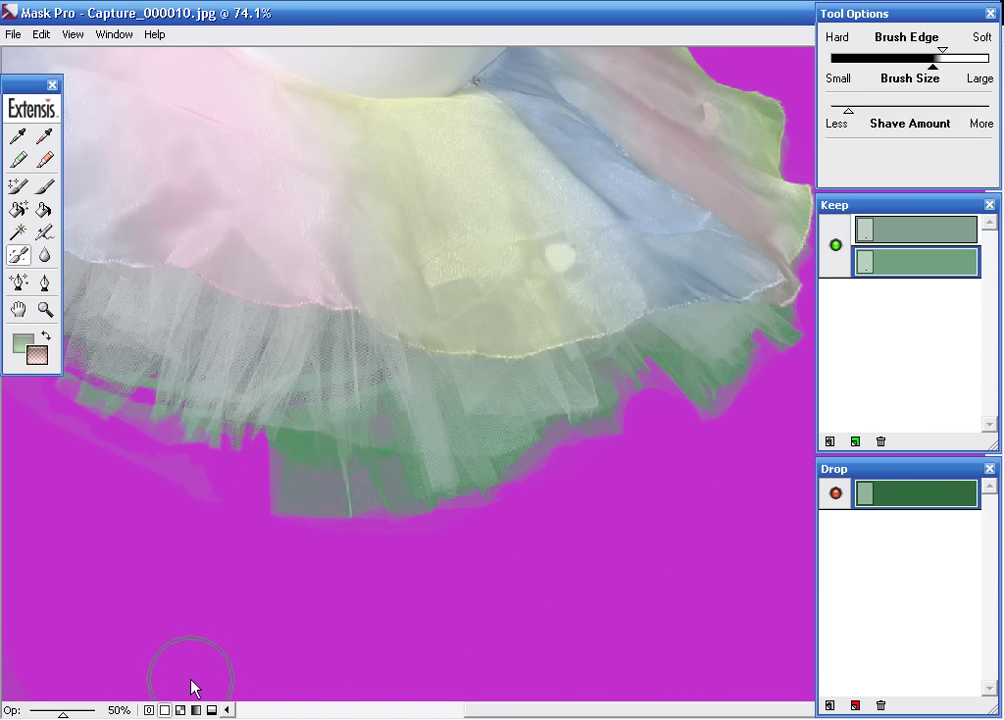
{"action": "left_click", "coordinate": [197, 710]}
- Paint the grey fringe bands along the leg edges solid black in the mask
{"action": "left_click_drag", "start_coordinate": [269, 533], "coordinate": [388, 560]}
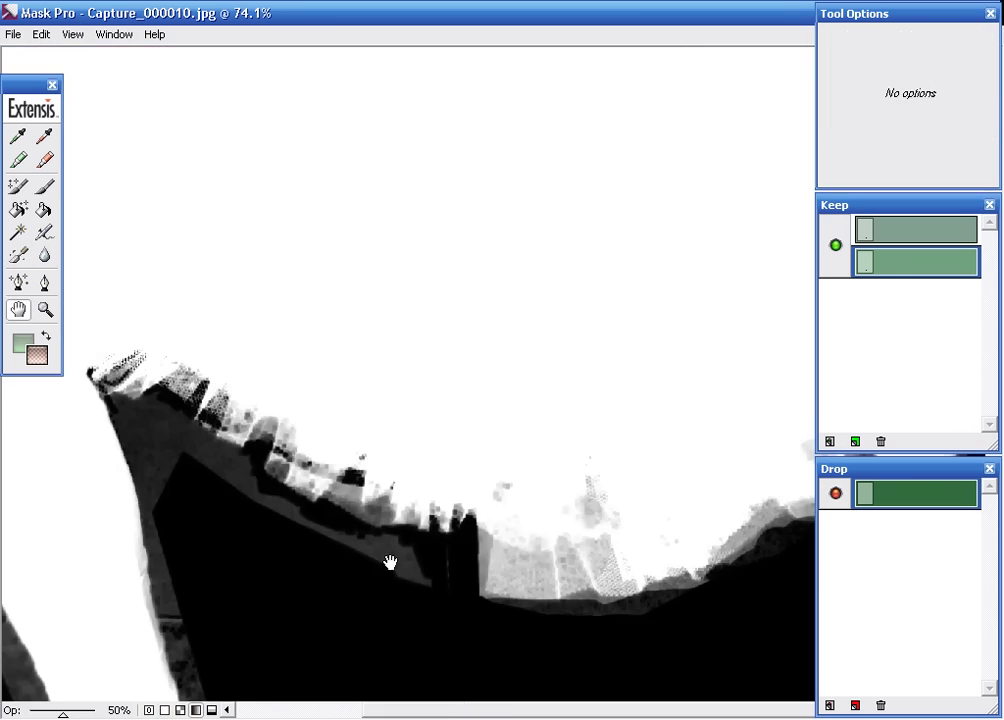
{"action": "left_click", "coordinate": [42, 187]}
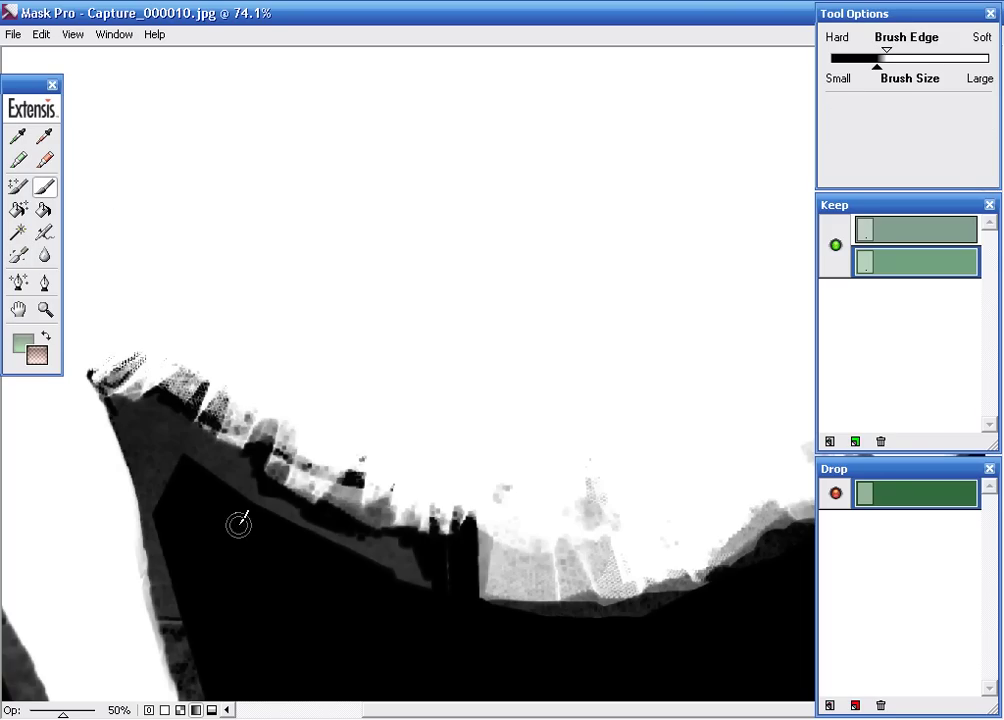
{"action": "mouse_move", "coordinate": [416, 582]}
{"action": "left_mouse_down"}
{"action": "mouse_move", "coordinate": [385, 550]}
{"action": "mouse_move", "coordinate": [291, 533]}
{"action": "mouse_move", "coordinate": [152, 426]}
{"action": "mouse_move", "coordinate": [197, 639]}
{"action": "mouse_move", "coordinate": [230, 665]}
{"action": "left_mouse_up"}
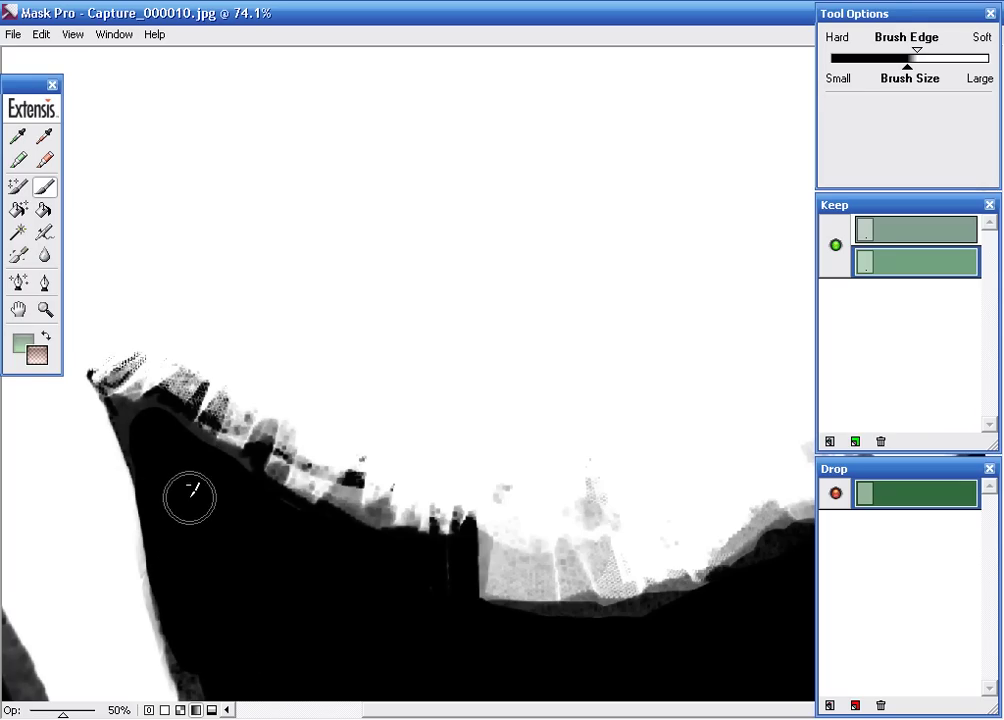
{"action": "left_click_drag", "start_coordinate": [190, 493], "coordinate": [193, 399]}
{"action": "mouse_move", "coordinate": [175, 605]}
{"action": "left_mouse_down"}
{"action": "mouse_move", "coordinate": [186, 648]}
{"action": "mouse_move", "coordinate": [222, 693]}
{"action": "left_mouse_up"}
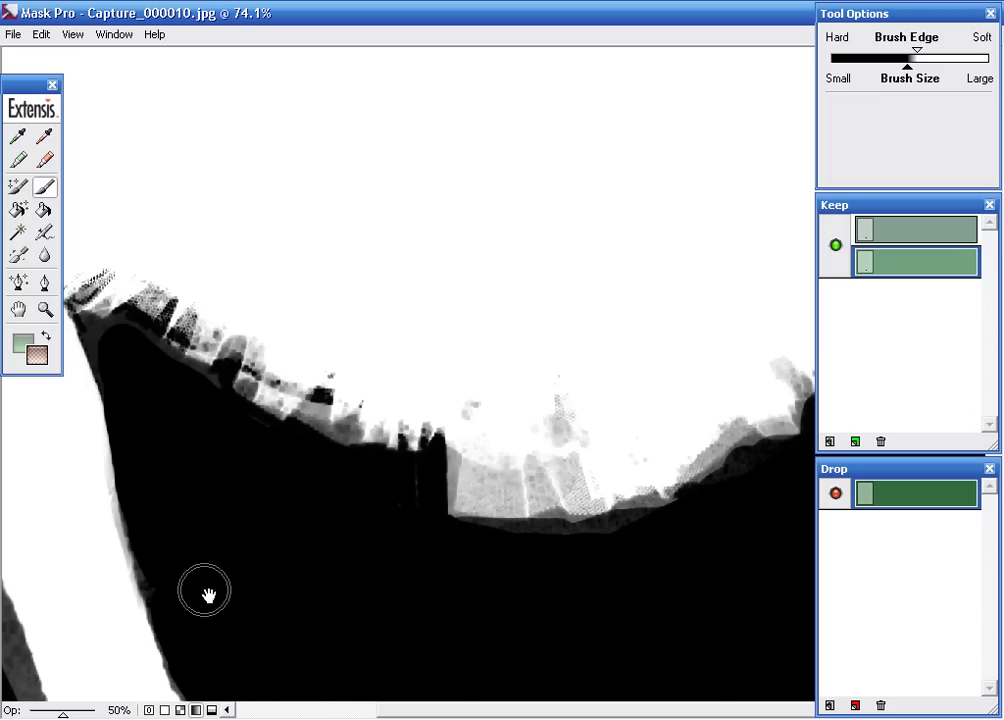
{"action": "left_click_drag", "start_coordinate": [186, 492], "coordinate": [466, 502]}
{"action": "mouse_move", "coordinate": [170, 446]}
{"action": "left_mouse_down"}
{"action": "mouse_move", "coordinate": [292, 681]}
{"action": "mouse_move", "coordinate": [267, 605]}
{"action": "mouse_move", "coordinate": [179, 453]}
{"action": "mouse_move", "coordinate": [148, 347]}
{"action": "mouse_move", "coordinate": [233, 612]}
{"action": "mouse_move", "coordinate": [276, 680]}
{"action": "left_mouse_up"}
- Check the arm, shoulder and head outline, then blacken the grey band under the tutu hem
{"action": "key", "text": "h"}
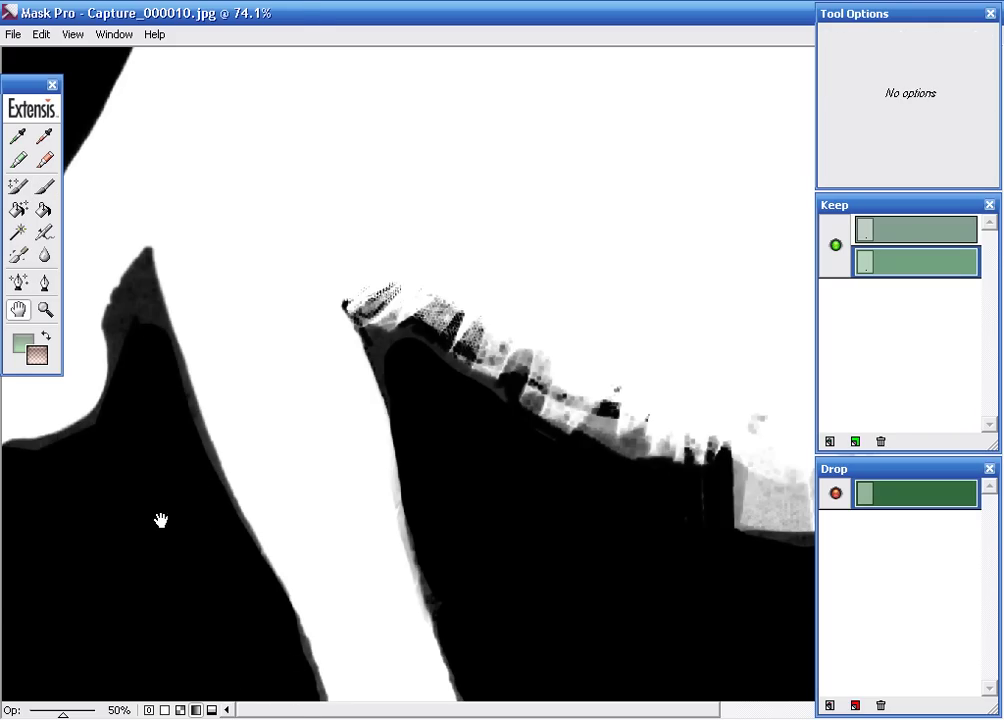
{"action": "left_click_drag", "start_coordinate": [200, 397], "coordinate": [235, 560]}
{"action": "left_click_drag", "start_coordinate": [158, 403], "coordinate": [158, 573]}
{"action": "mouse_move", "coordinate": [221, 467]}
{"action": "left_mouse_down"}
{"action": "mouse_move", "coordinate": [224, 385]}
{"action": "mouse_move", "coordinate": [240, 547]}
{"action": "mouse_move", "coordinate": [473, 184]}
{"action": "mouse_move", "coordinate": [223, 195]}
{"action": "mouse_move", "coordinate": [495, 567]}
{"action": "mouse_move", "coordinate": [515, 448]}
{"action": "left_mouse_up"}
{"action": "left_click_drag", "start_coordinate": [686, 105], "coordinate": [681, 330]}
{"action": "scroll", "coordinate": [681, 330], "scroll_direction": "down", "scroll_amount": 2}
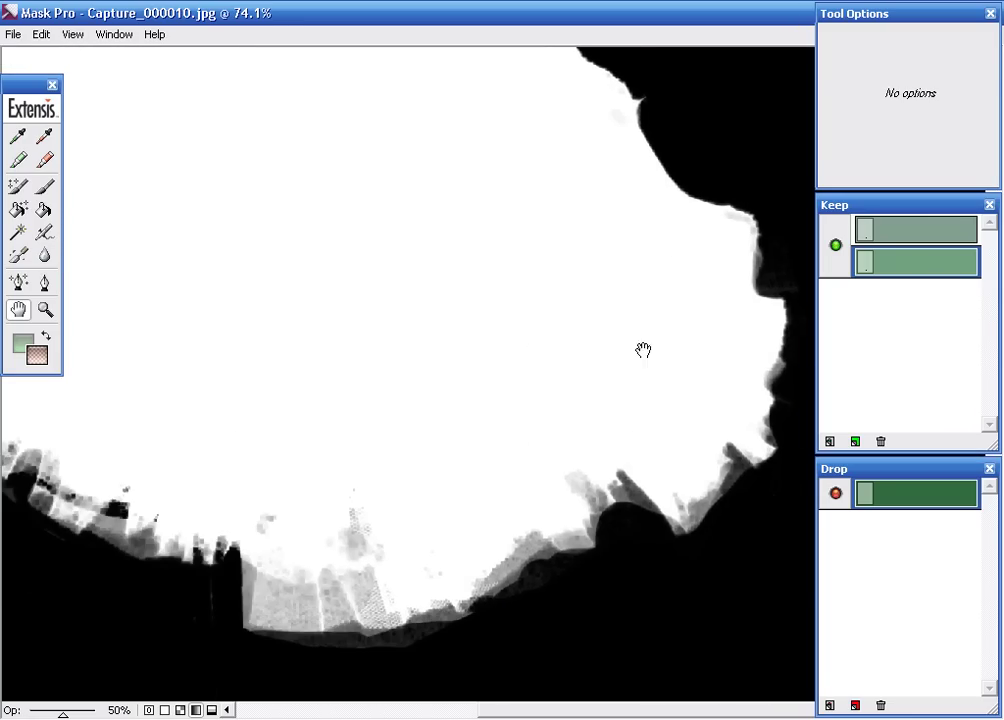
{"action": "scroll", "coordinate": [608, 482], "scroll_direction": "down", "scroll_amount": 2}
{"action": "key", "text": "b"}
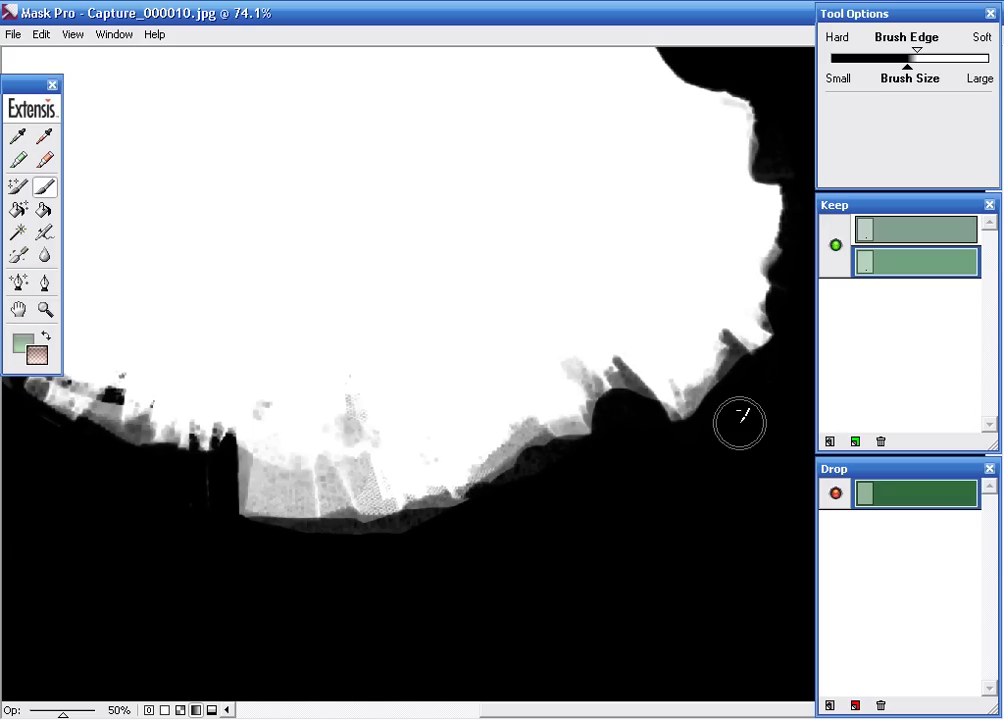
{"action": "left_click_drag", "start_coordinate": [407, 551], "coordinate": [270, 556]}
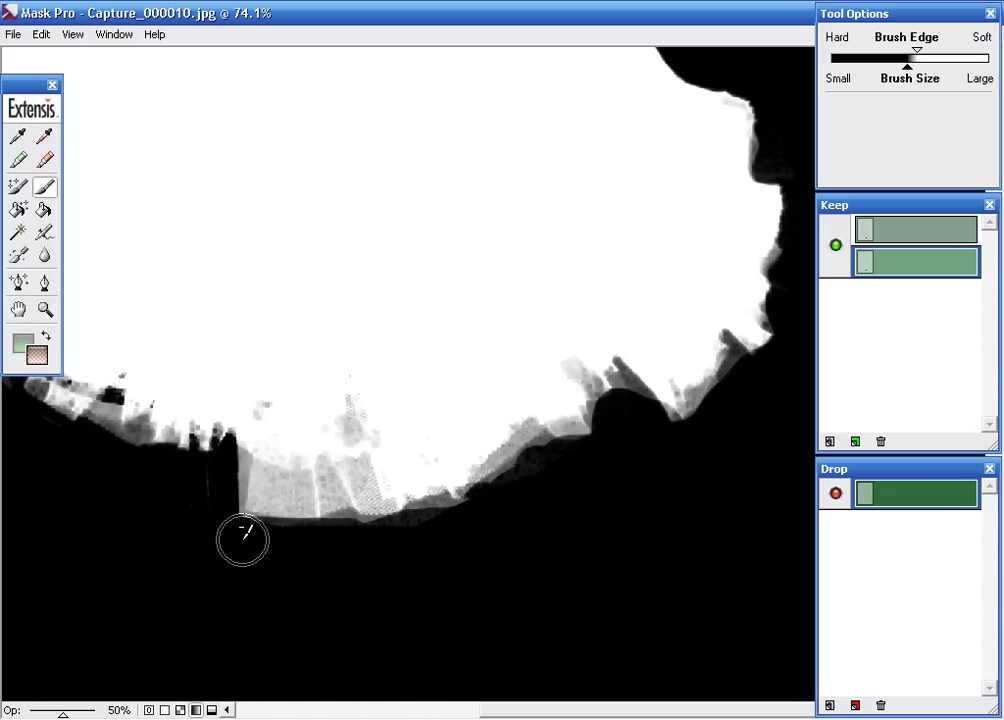
{"action": "left_click_drag", "start_coordinate": [178, 547], "coordinate": [247, 582]}
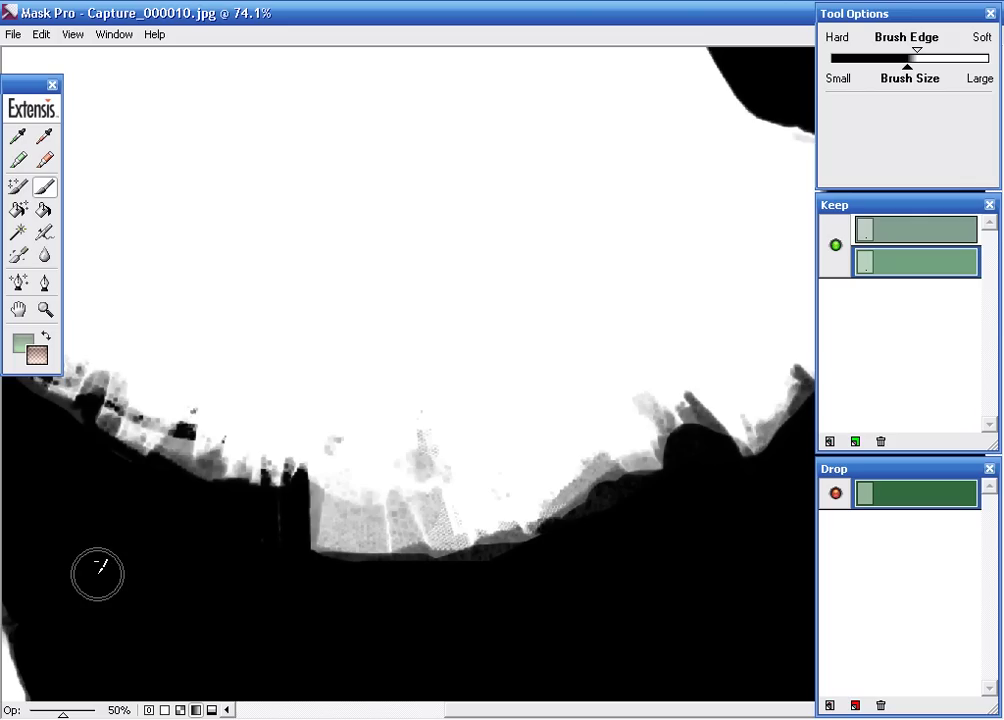
- Return to the colour composite, zoomed out to the whole cut-out
{"action": "key", "text": "ctrl+0"}
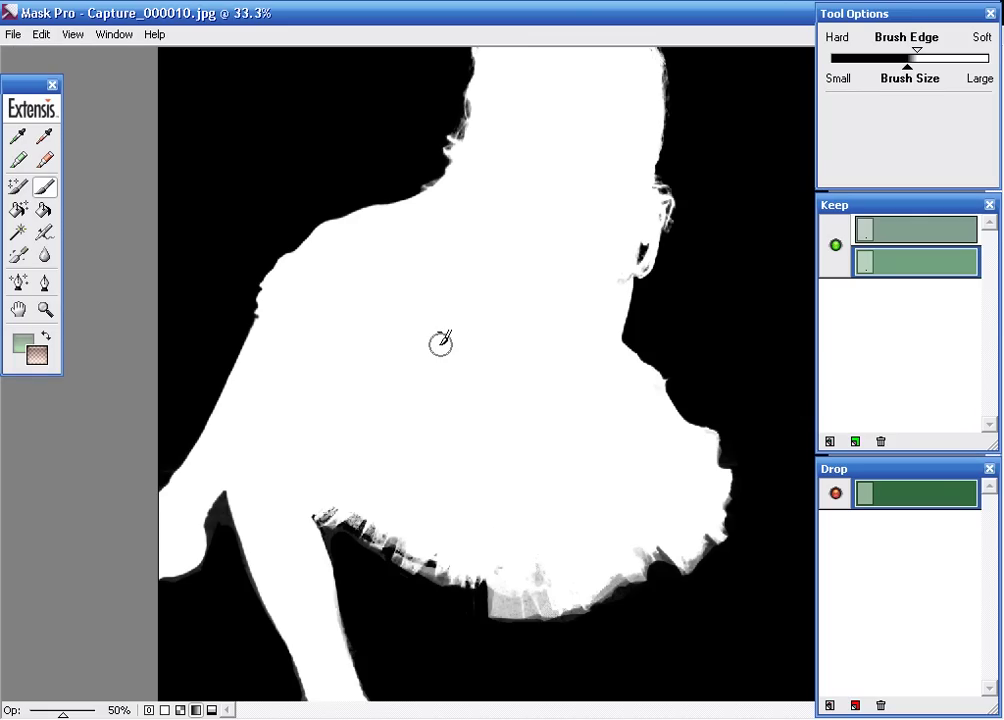
{"action": "key", "text": "ctrl+m"}
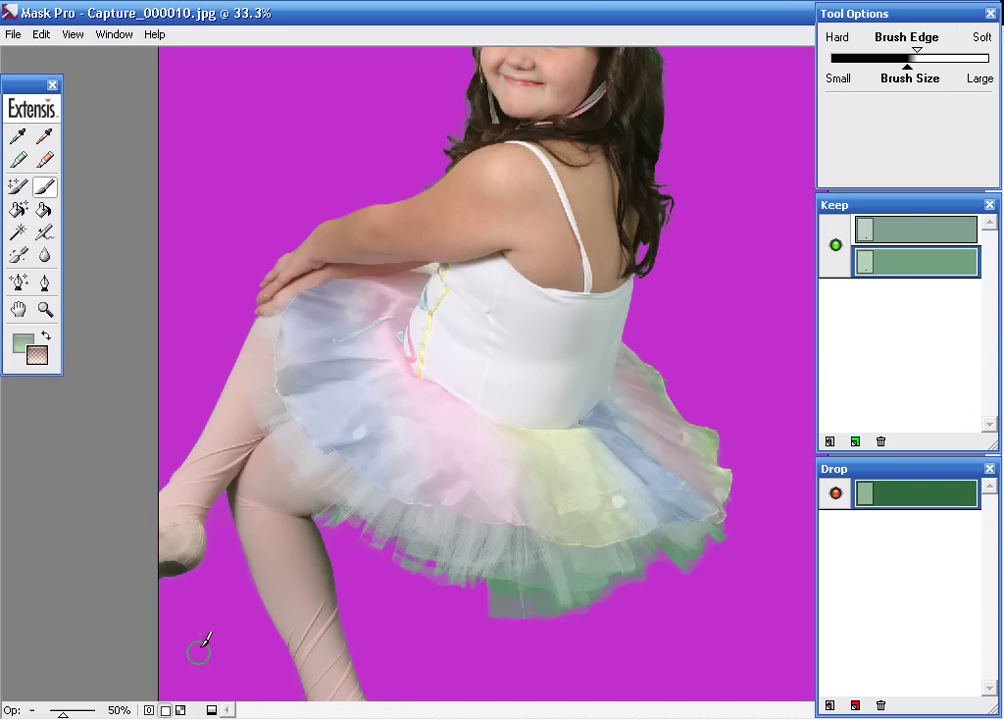
{"action": "key", "text": "ctrl+minus"}
{"action": "key", "text": "ctrl+minus"}
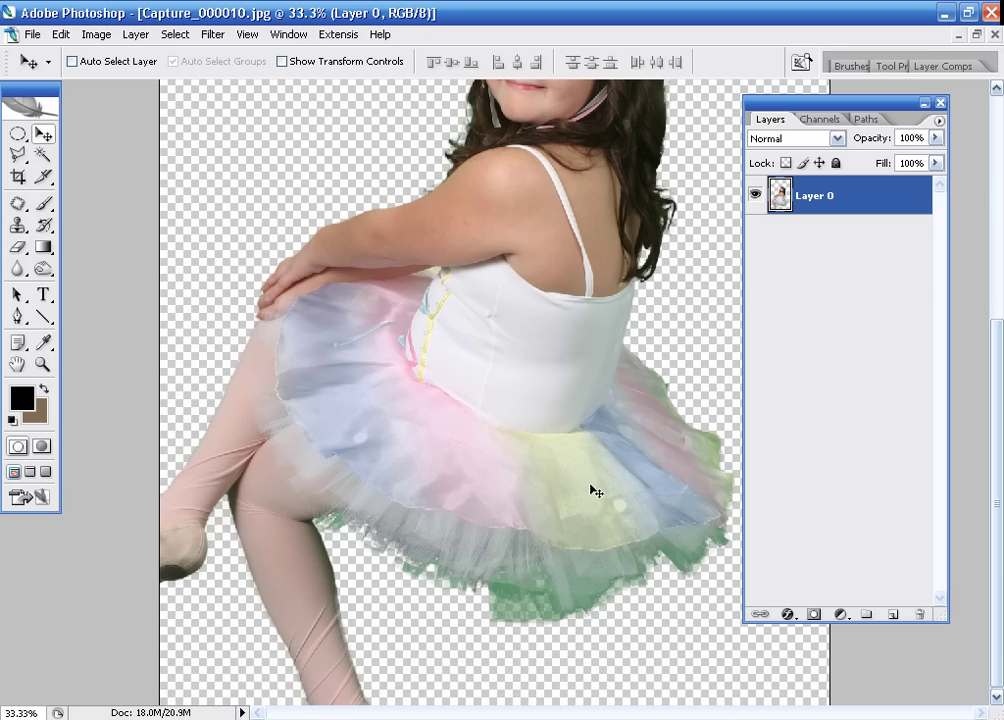
- Crop the snowman painting 0413.bmp to 13 × 18 cm at 300 ppi
{"action": "key", "text": "ctrl+minus"}
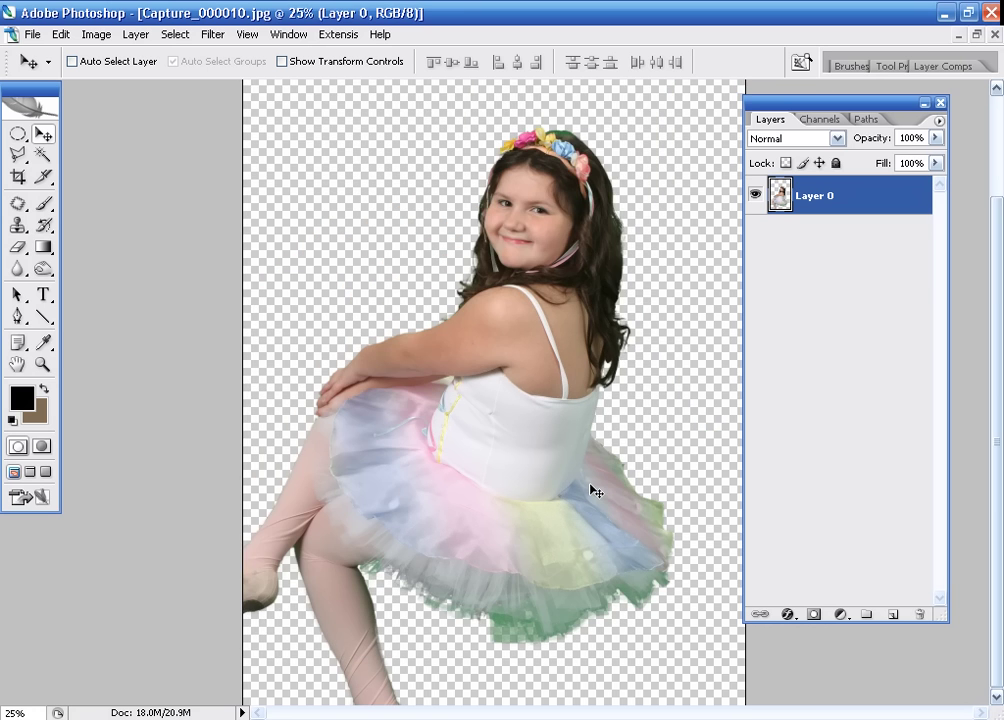
{"action": "key", "text": "ctrl+minus"}
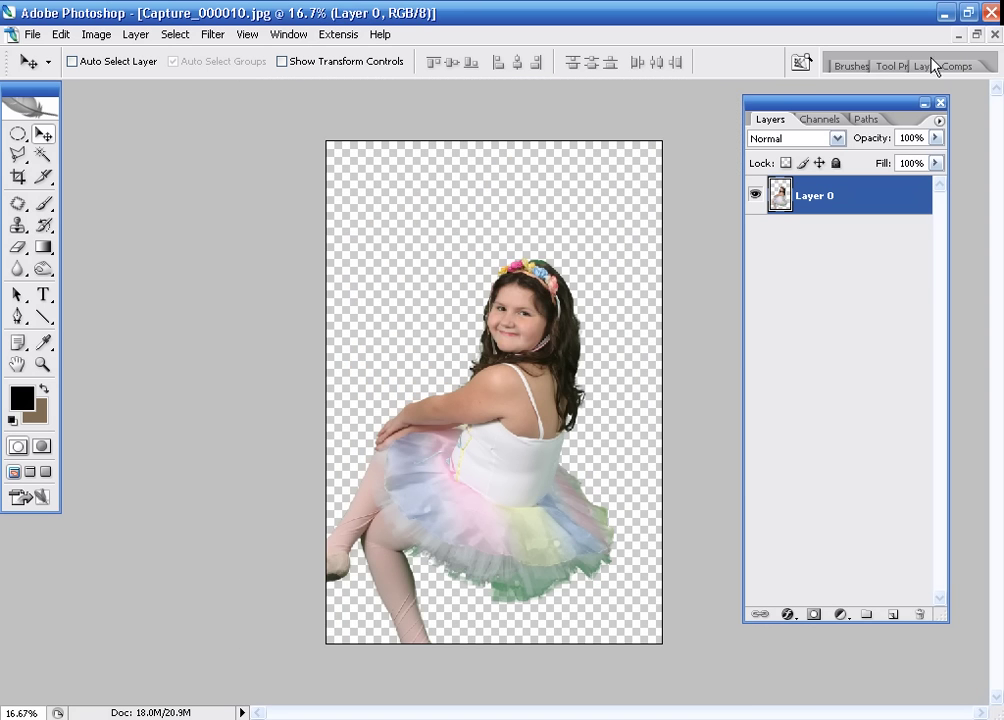
{"action": "left_click", "coordinate": [977, 35]}
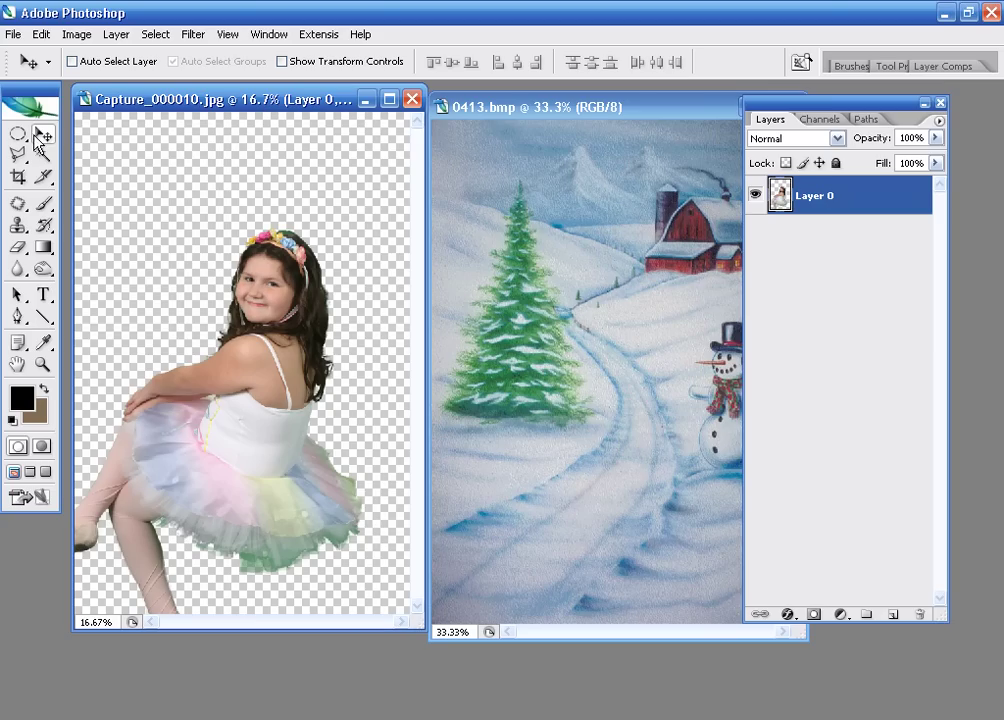
{"action": "left_click", "coordinate": [17, 180]}
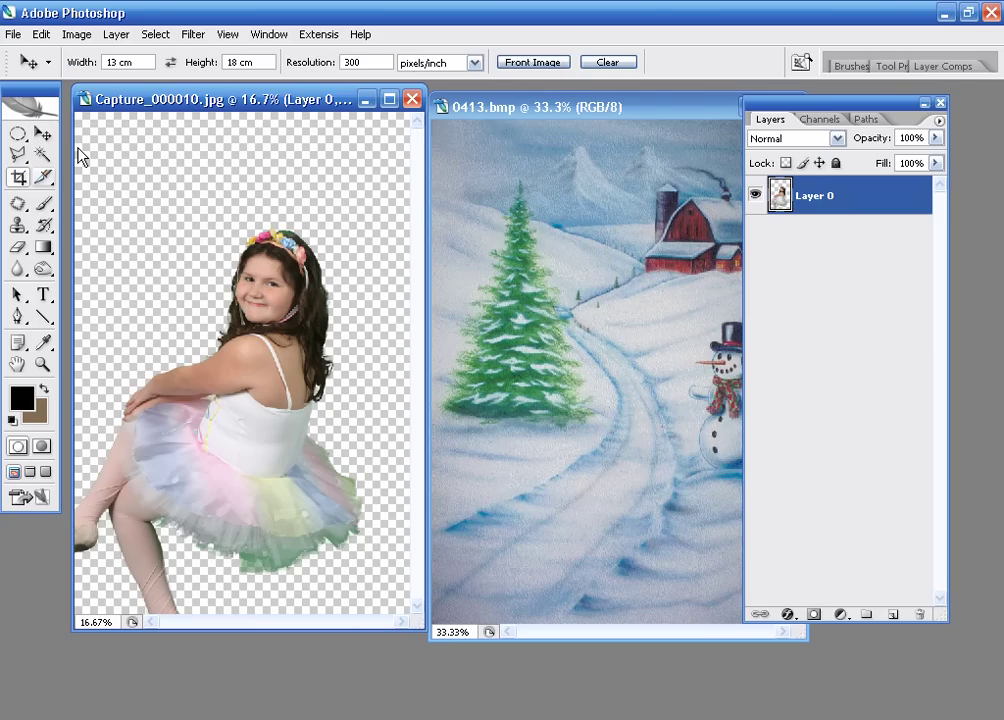
{"action": "left_click", "coordinate": [545, 107]}
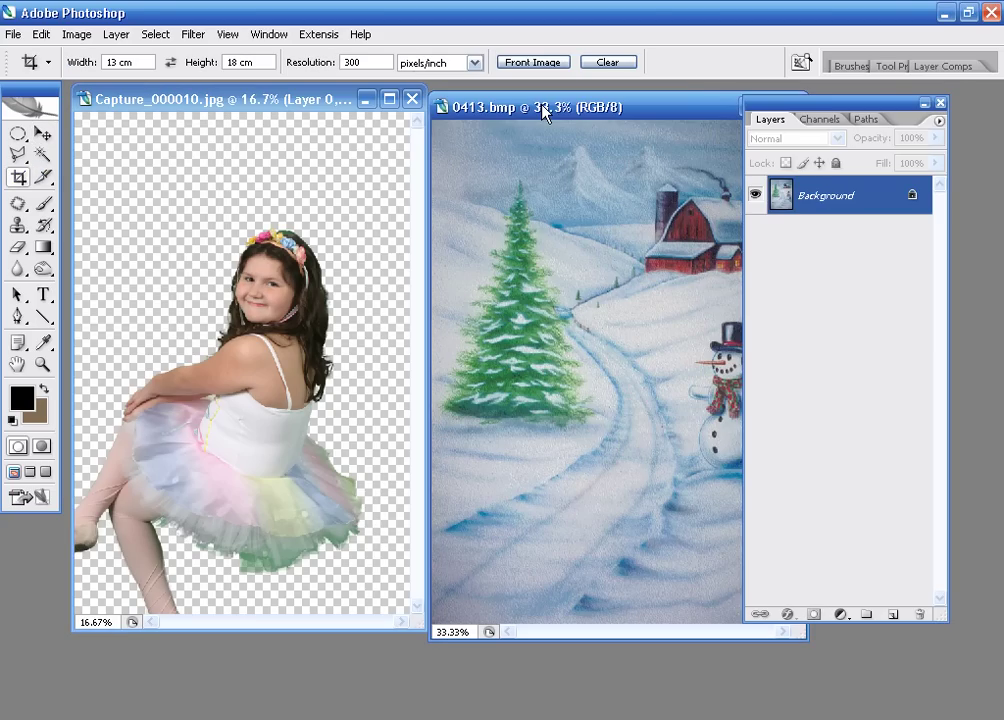
{"action": "left_click_drag", "start_coordinate": [560, 107], "coordinate": [275, 120]}
{"action": "left_click_drag", "start_coordinate": [145, 137], "coordinate": [515, 555]}
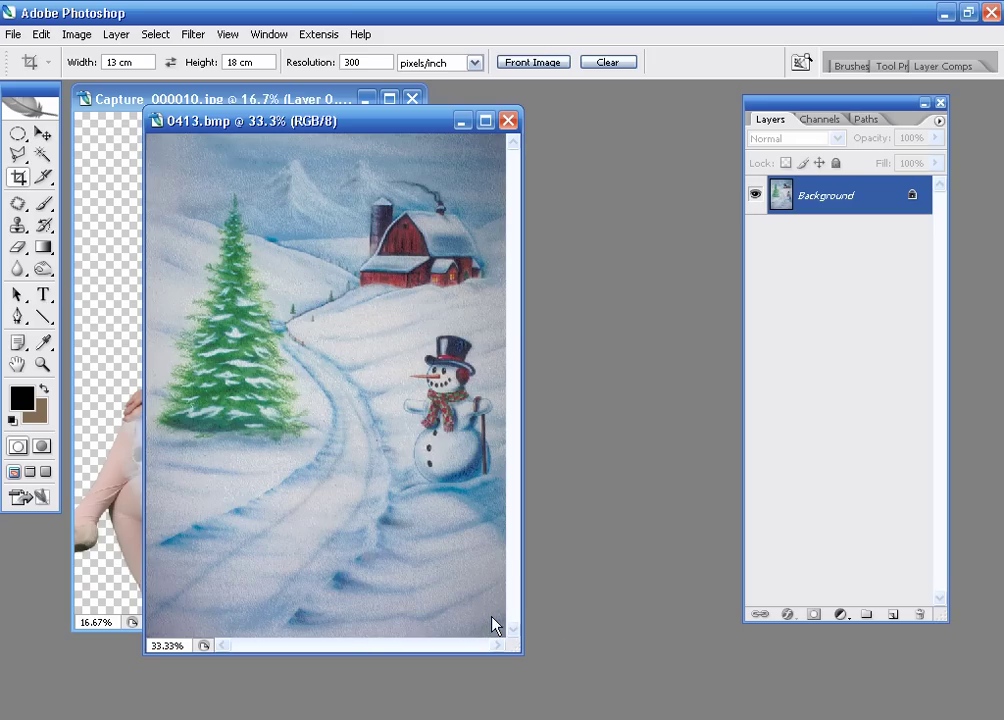
{"action": "left_click_drag", "start_coordinate": [147, 138], "coordinate": [505, 636]}
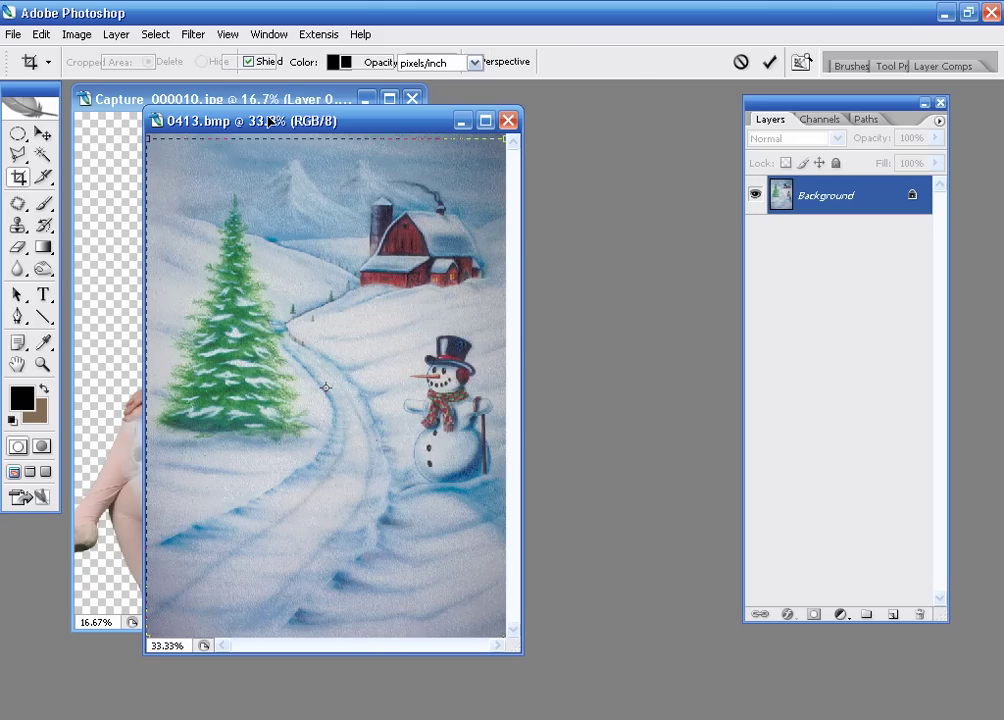
{"action": "key", "text": "Return"}
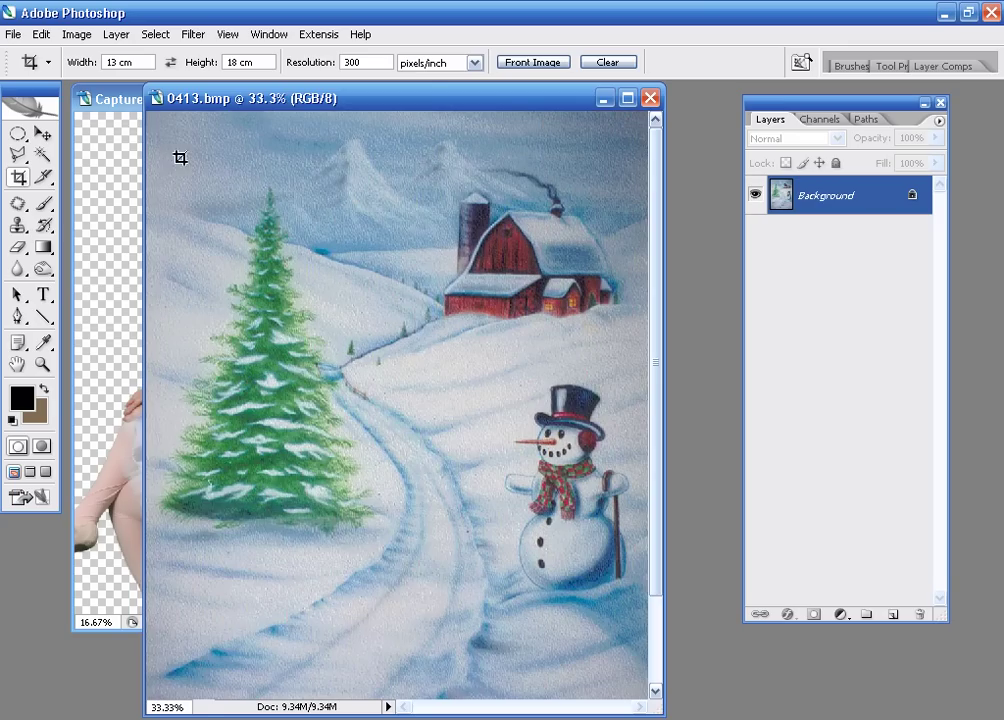
- Crop Capture_000010.jpg to the same 13 × 18 cm size
{"action": "left_click", "coordinate": [130, 175]}
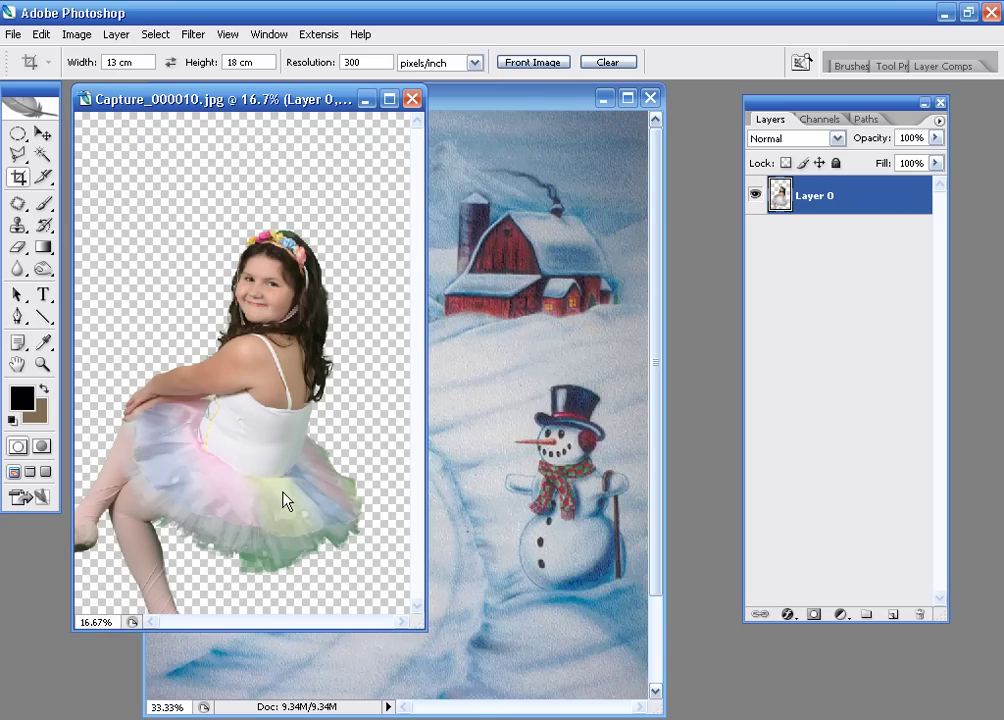
{"action": "left_click_drag", "start_coordinate": [285, 497], "coordinate": [264, 493]}
{"action": "key", "text": "Return"}
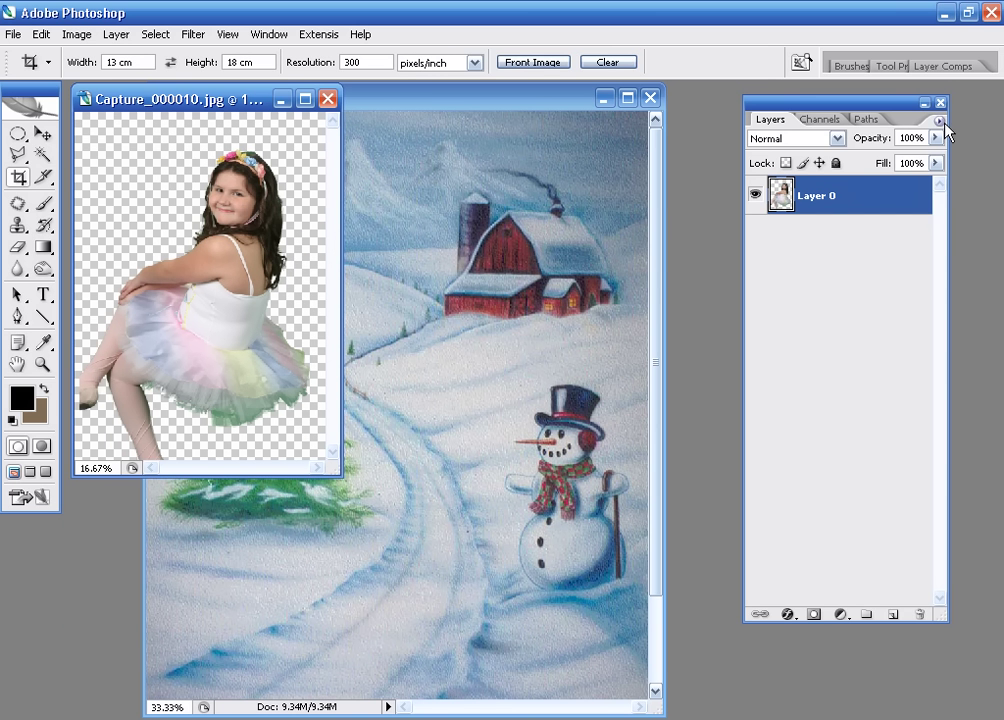
- Duplicate the girl's Layer 0 into the 0413.bmp painting
{"action": "left_click", "coordinate": [940, 121]}
{"action": "left_click", "coordinate": [763, 262]}
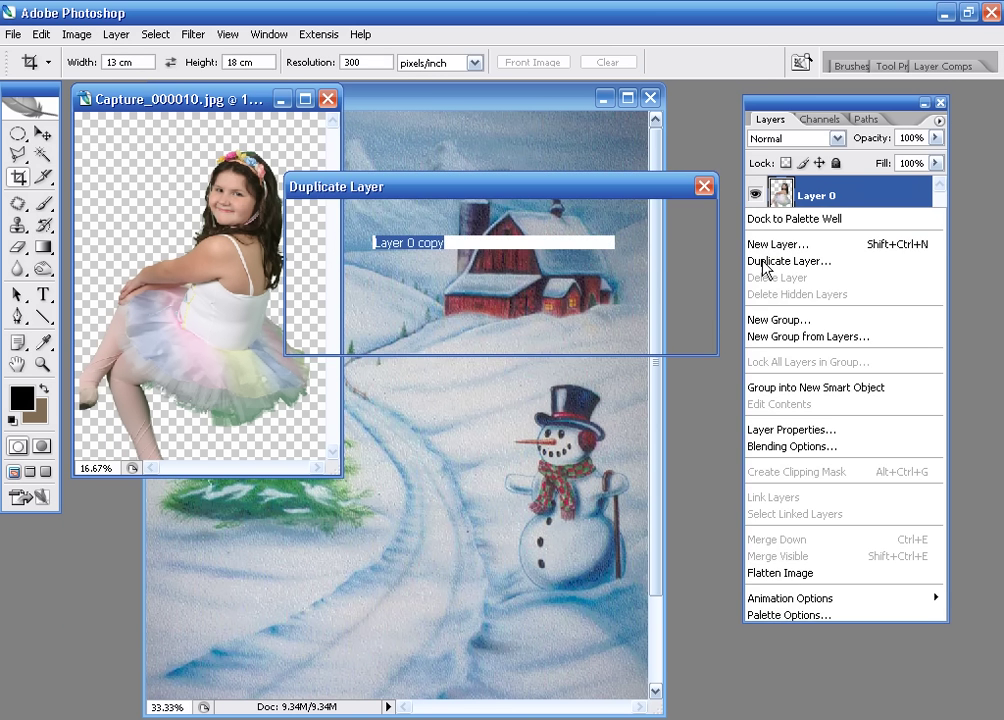
{"action": "left_click", "coordinate": [472, 306]}
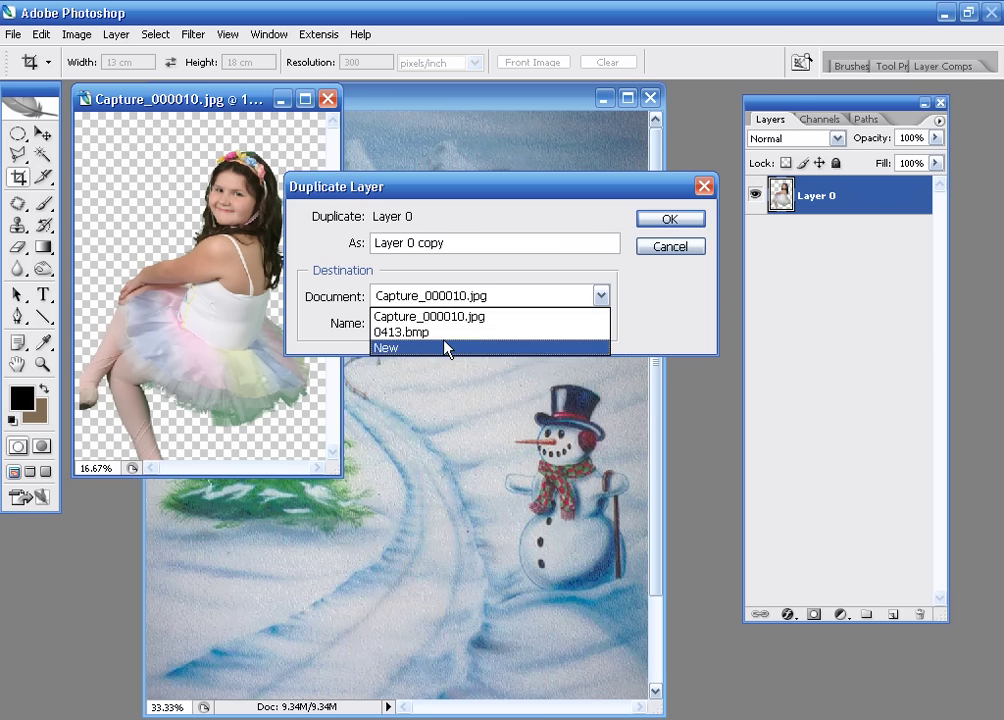
{"action": "left_click", "coordinate": [442, 333]}
{"action": "left_click", "coordinate": [668, 218]}
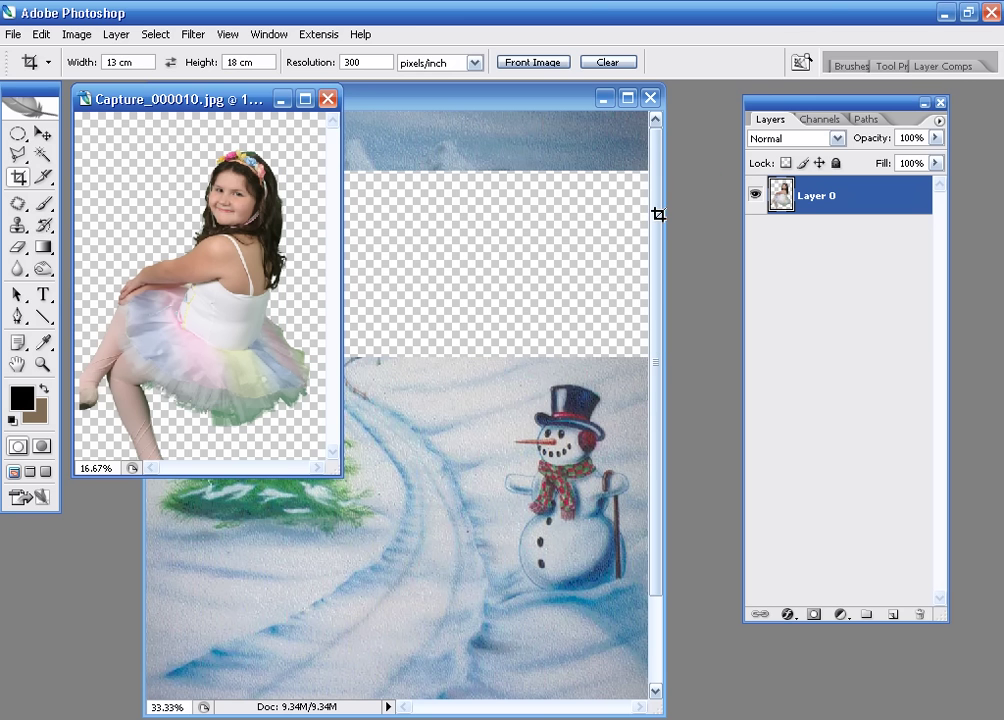
- Close the cut-out image without saving and maximize the 0413.bmp window
{"action": "left_click", "coordinate": [327, 101]}
{"action": "left_click", "coordinate": [497, 302]}
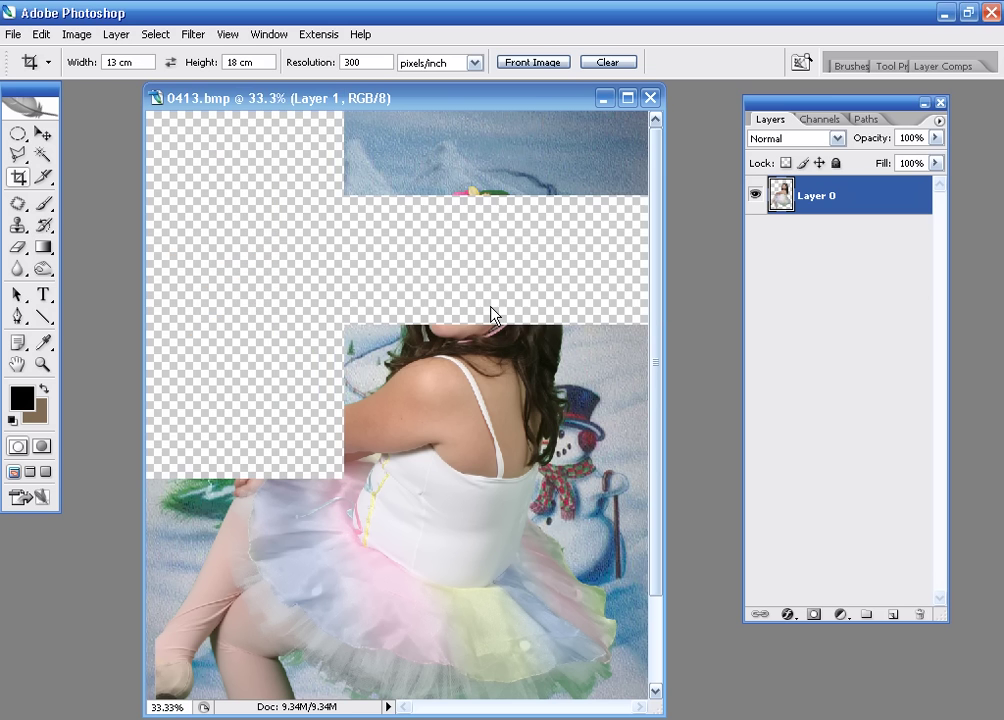
{"action": "double_click", "coordinate": [568, 103]}
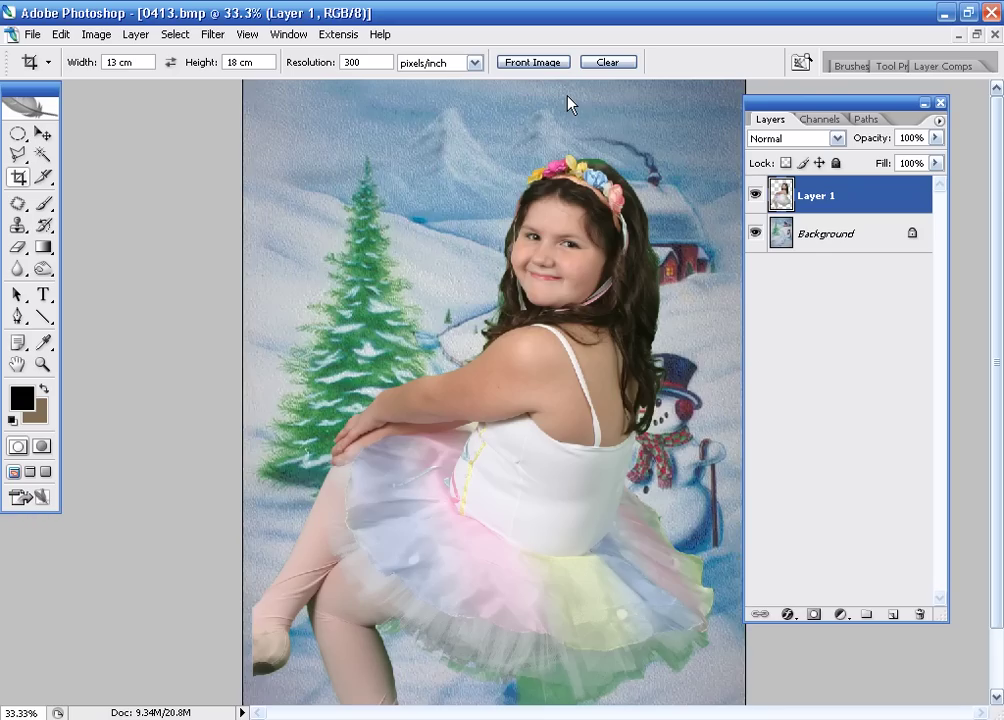
- Zoom onto the tutu hem and add Layer 2 from the Layers palette menu
{"action": "key", "text": "ctrl+minus"}
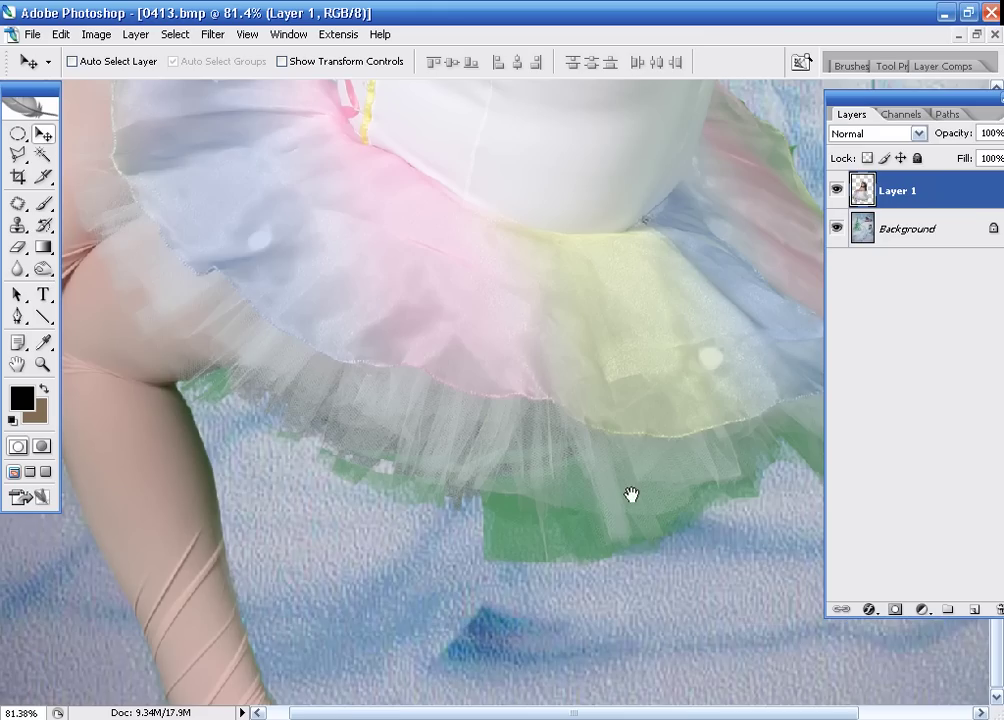
{"action": "left_click_drag", "start_coordinate": [630, 493], "coordinate": [393, 490]}
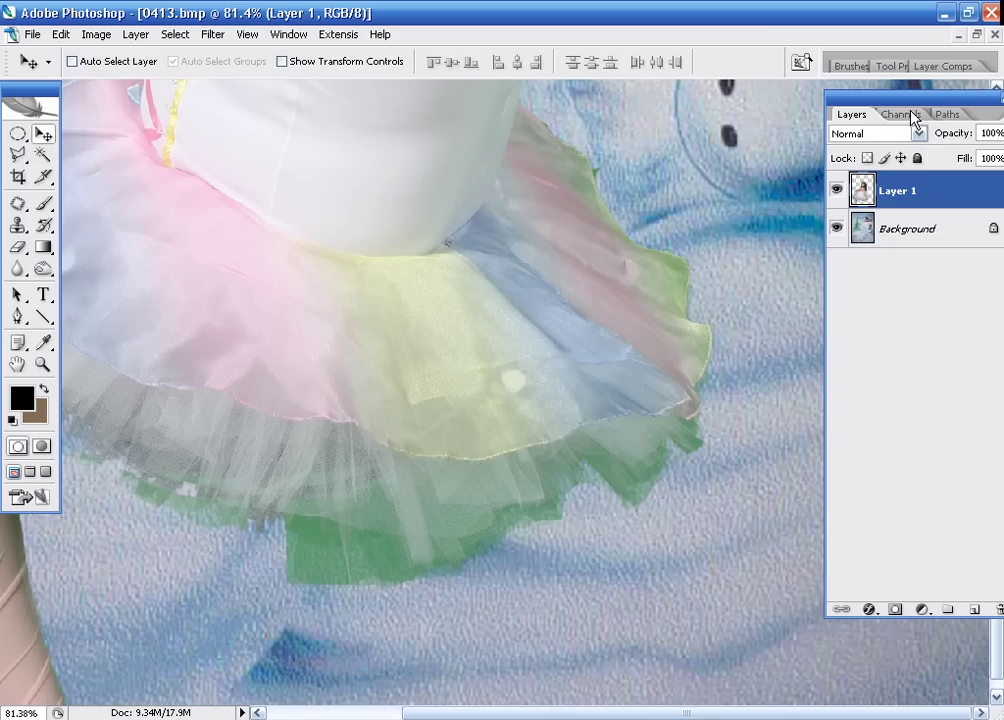
{"action": "left_click_drag", "start_coordinate": [850, 97], "coordinate": [790, 88]}
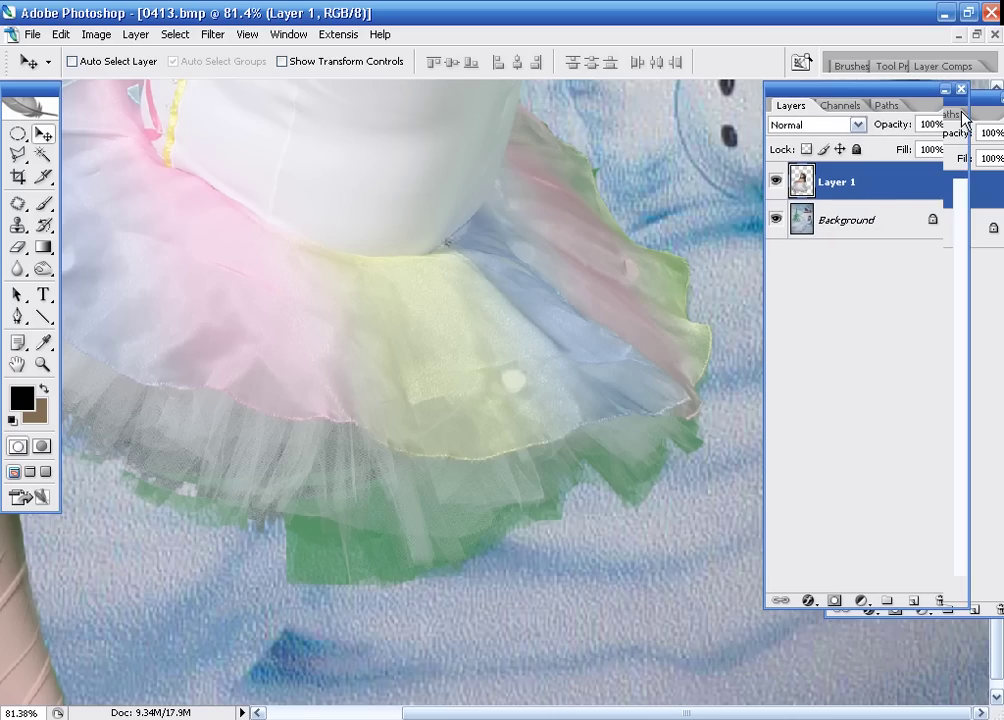
{"action": "left_click", "coordinate": [960, 110]}
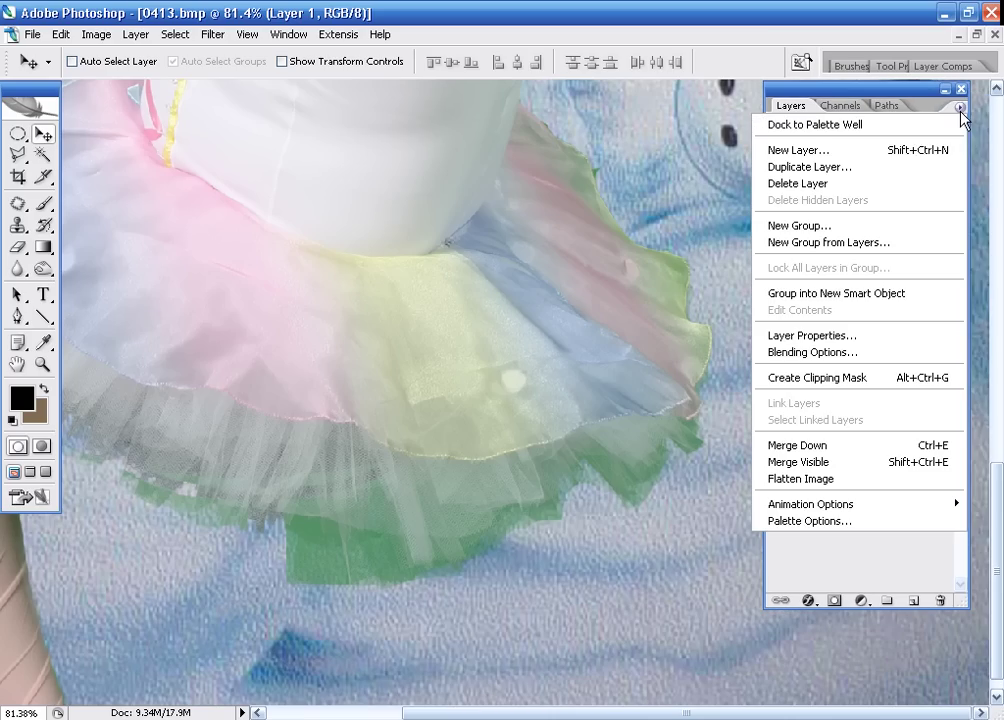
{"action": "left_click", "coordinate": [877, 151]}
{"action": "left_click", "coordinate": [640, 225]}
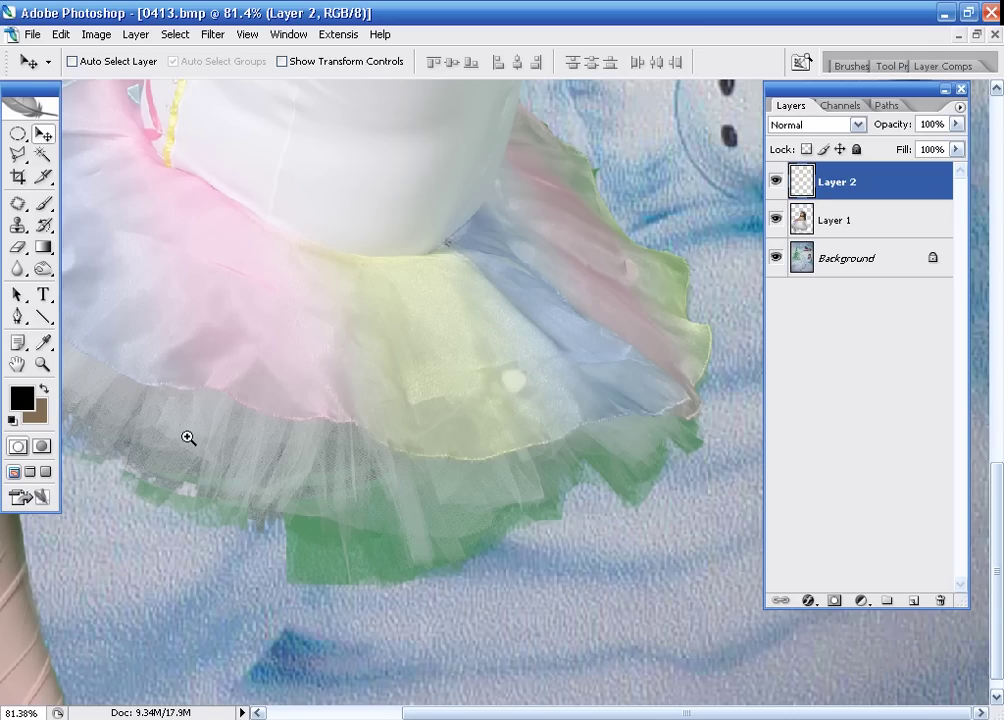
{"action": "left_click_drag", "start_coordinate": [188, 437], "coordinate": [334, 558]}
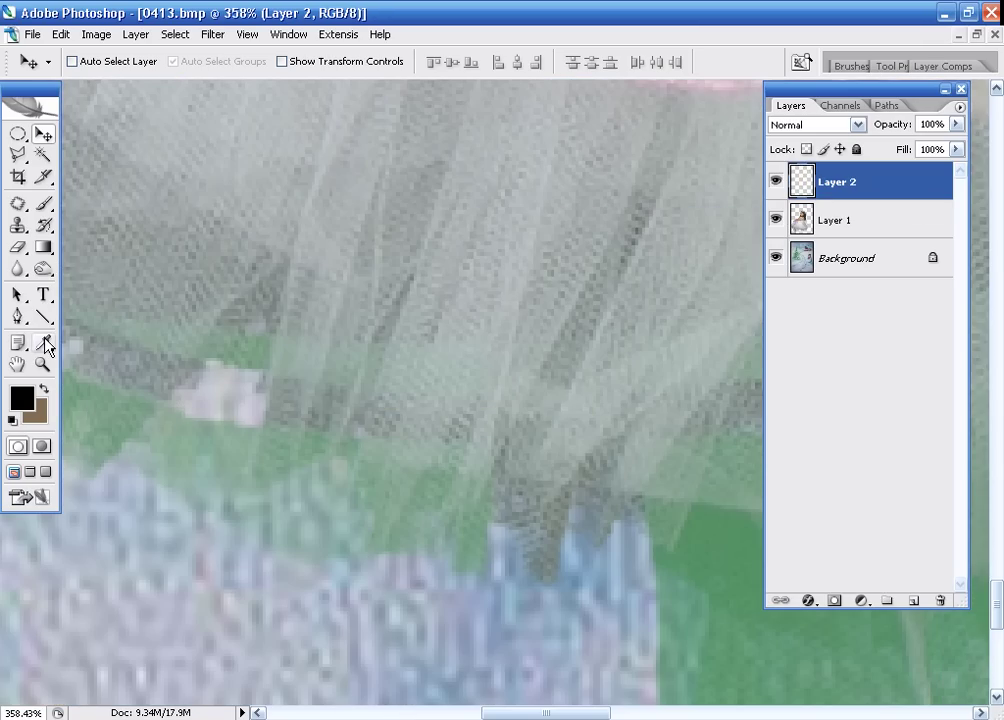
- Sample a grey from the tulle and set Layer 2 to Color blend at 70% opacity
{"action": "left_click", "coordinate": [45, 344]}
{"action": "left_click", "coordinate": [323, 342]}
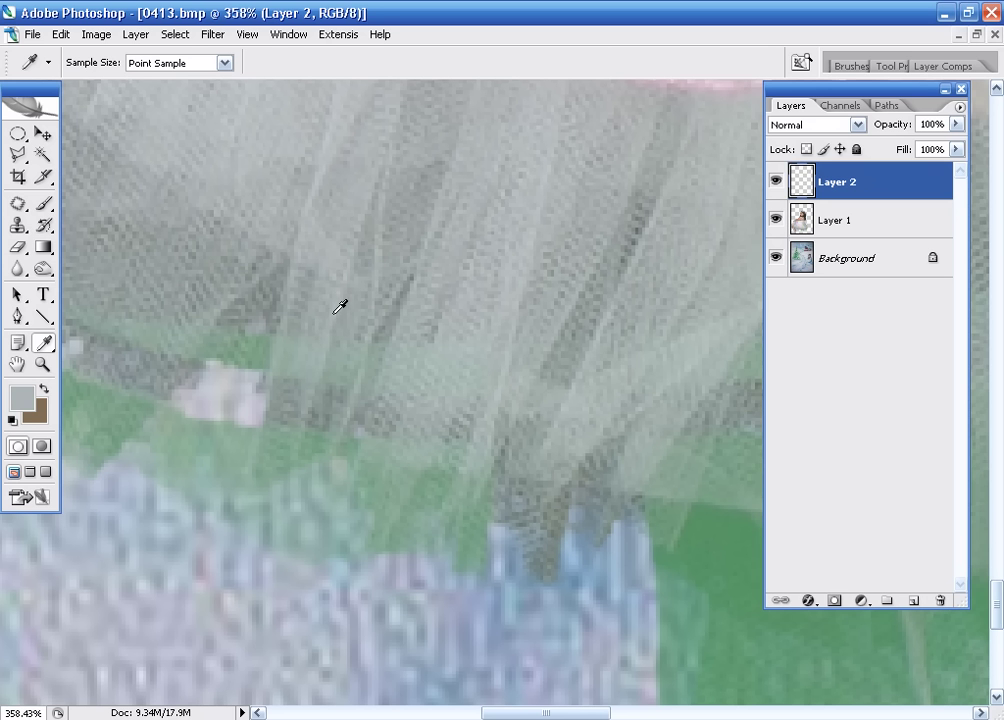
{"action": "key", "text": "ctrl+minus"}
{"action": "key", "text": "ctrl+minus"}
{"action": "key", "text": "ctrl+minus"}
{"action": "key", "text": "ctrl+minus"}
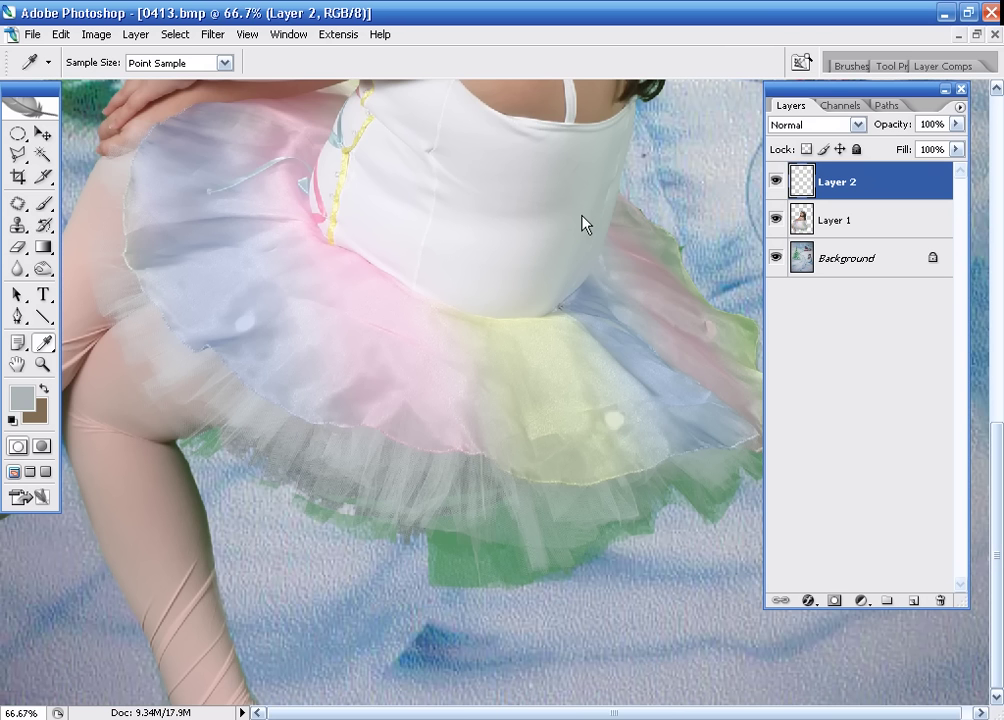
{"action": "left_click", "coordinate": [811, 125]}
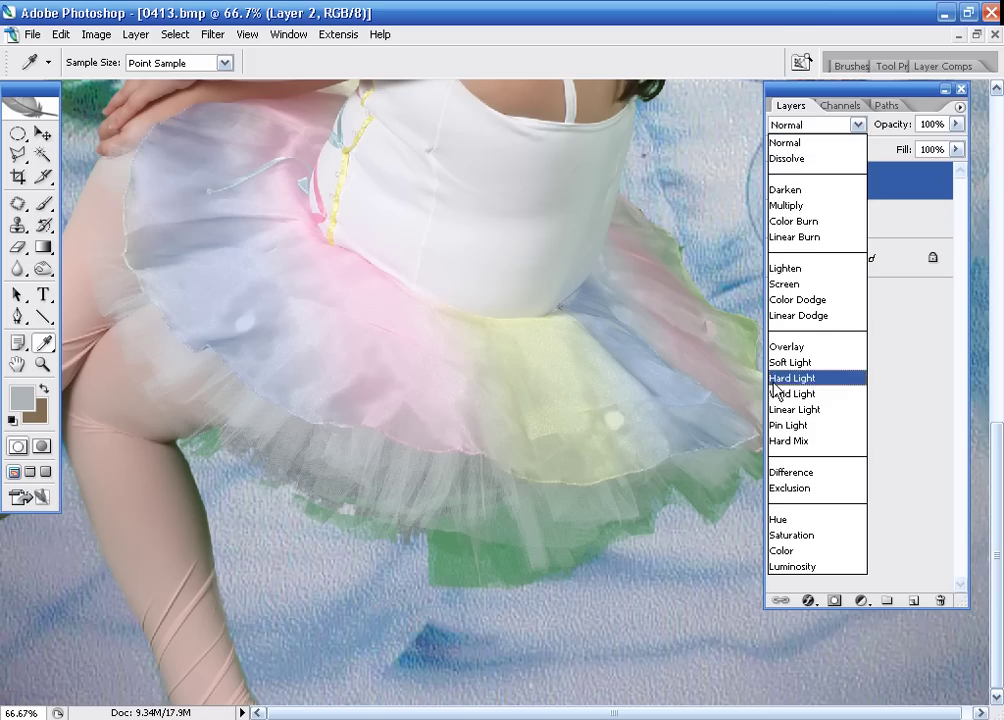
{"action": "left_click", "coordinate": [795, 550]}
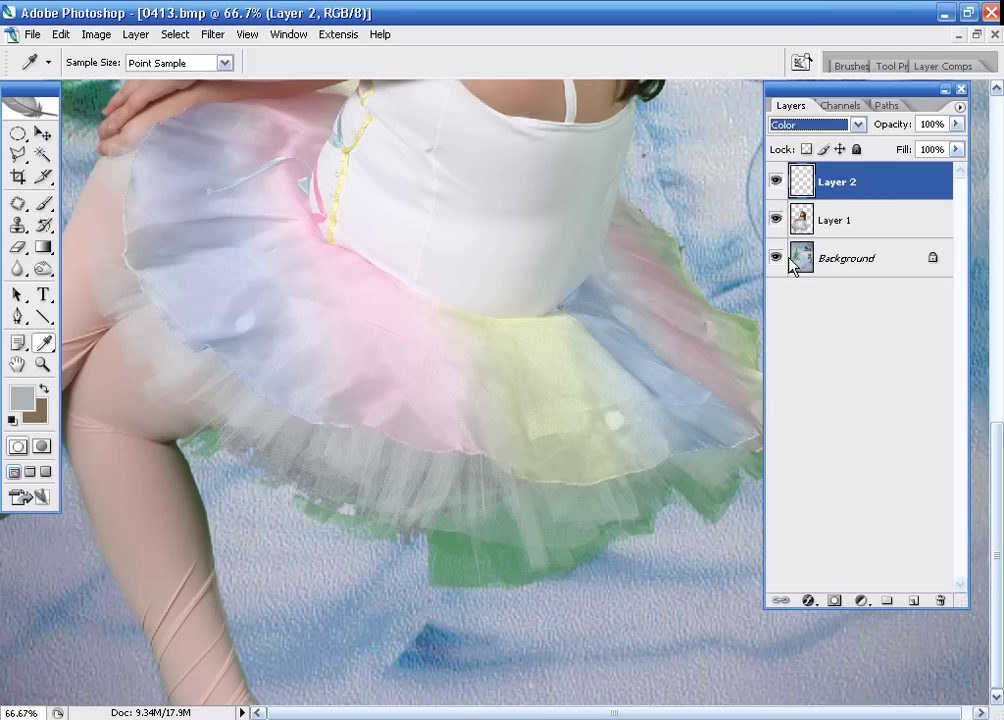
{"action": "double_click", "coordinate": [932, 123]}
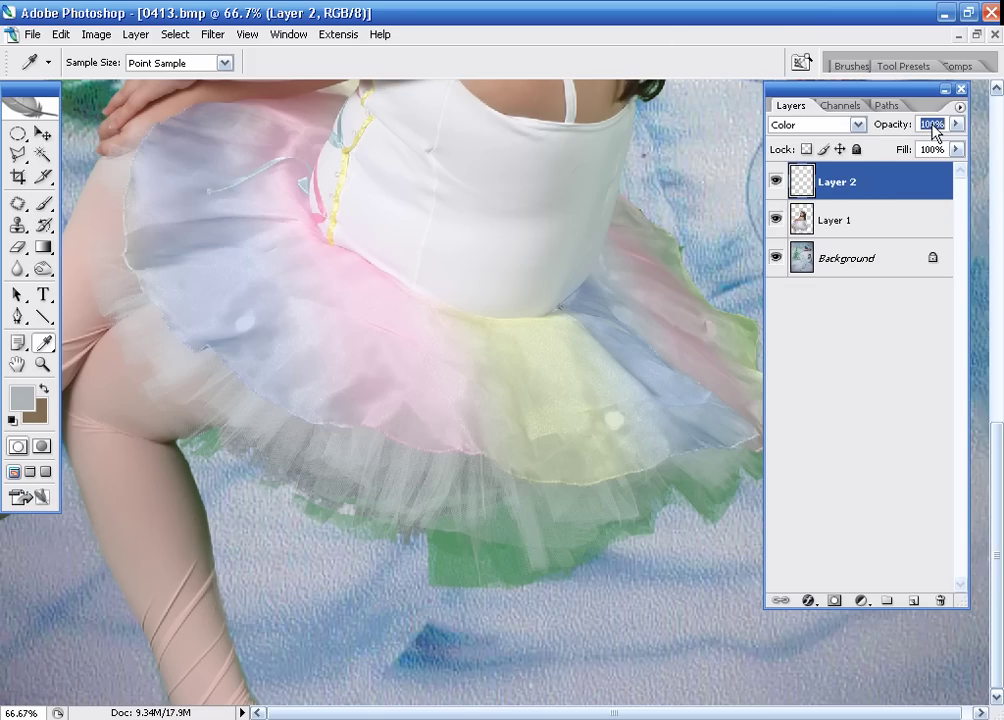
{"action": "type", "text": "70"}
{"action": "key", "text": "Return"}
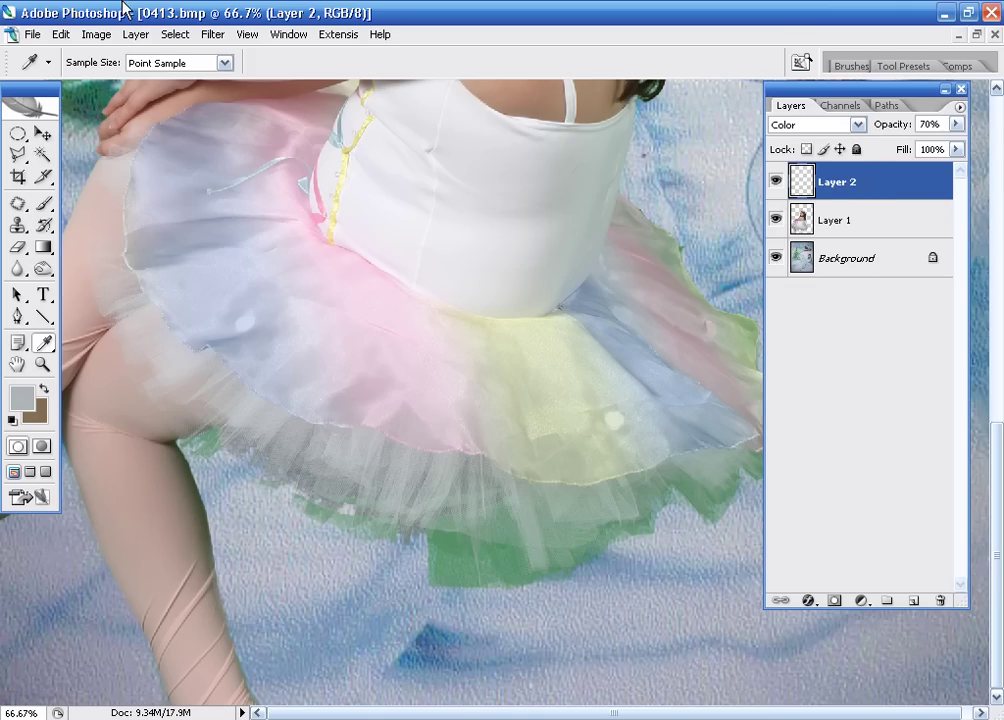
- Clip Layer 2 to the girl and paint grey over the green hem with a 125, 100%-opacity brush
{"action": "left_click", "coordinate": [44, 203]}
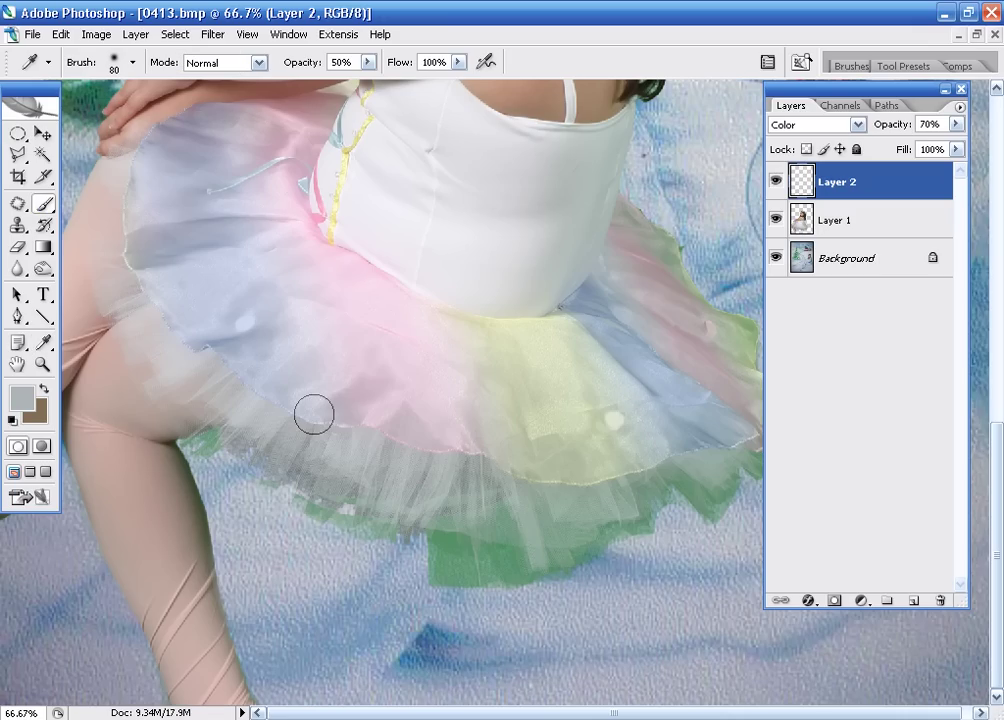
{"action": "key", "text": "bracketright"}
{"action": "key", "text": "bracketright"}
{"action": "key", "text": "bracketright"}
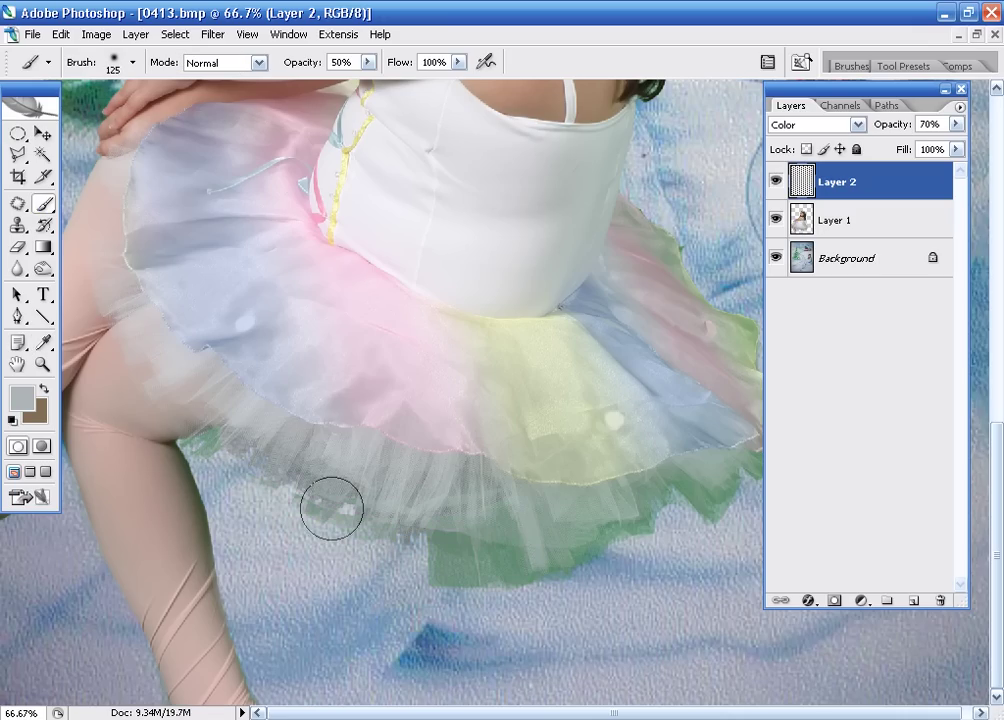
{"action": "left_click_drag", "start_coordinate": [329, 511], "coordinate": [433, 513]}
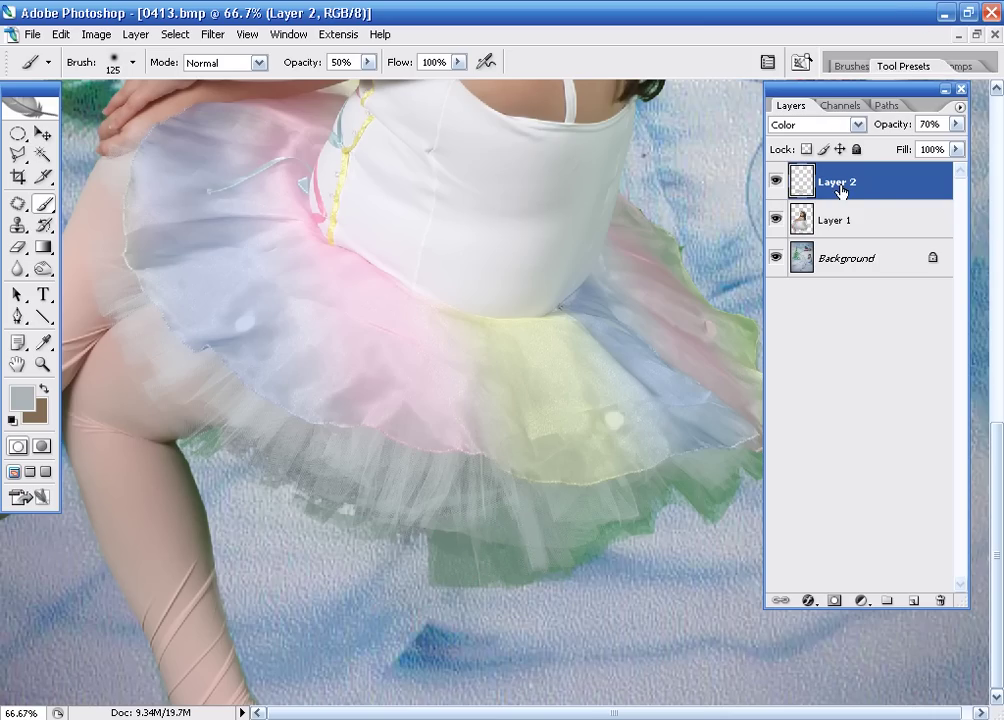
{"action": "left_click_drag", "start_coordinate": [840, 190], "coordinate": [835, 196]}
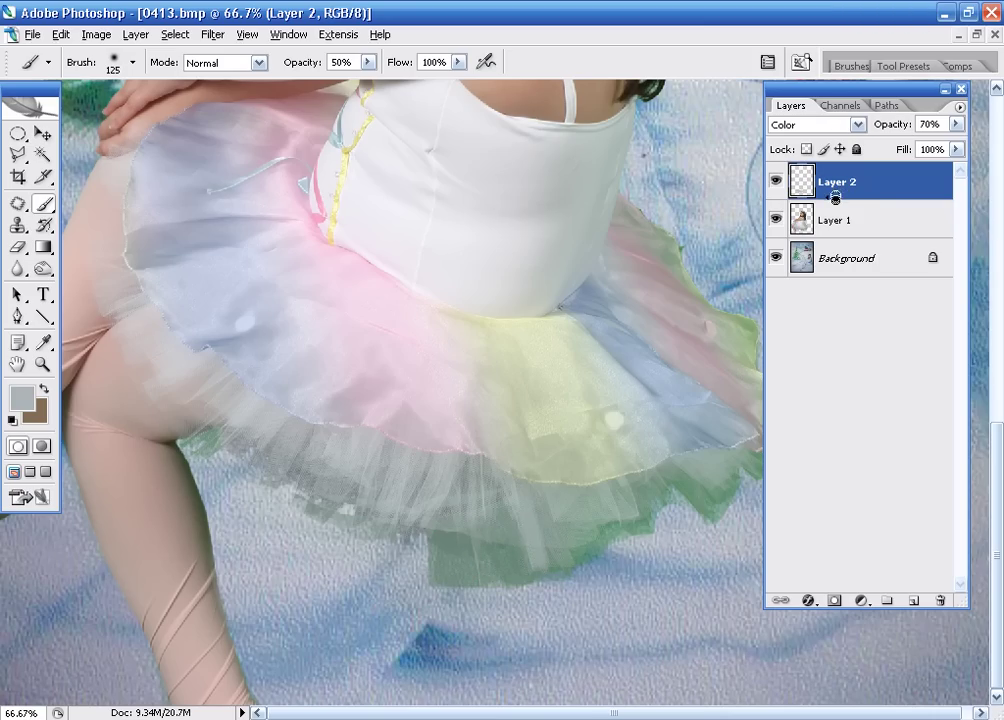
{"action": "left_click", "coordinate": [835, 198], "text": "alt"}
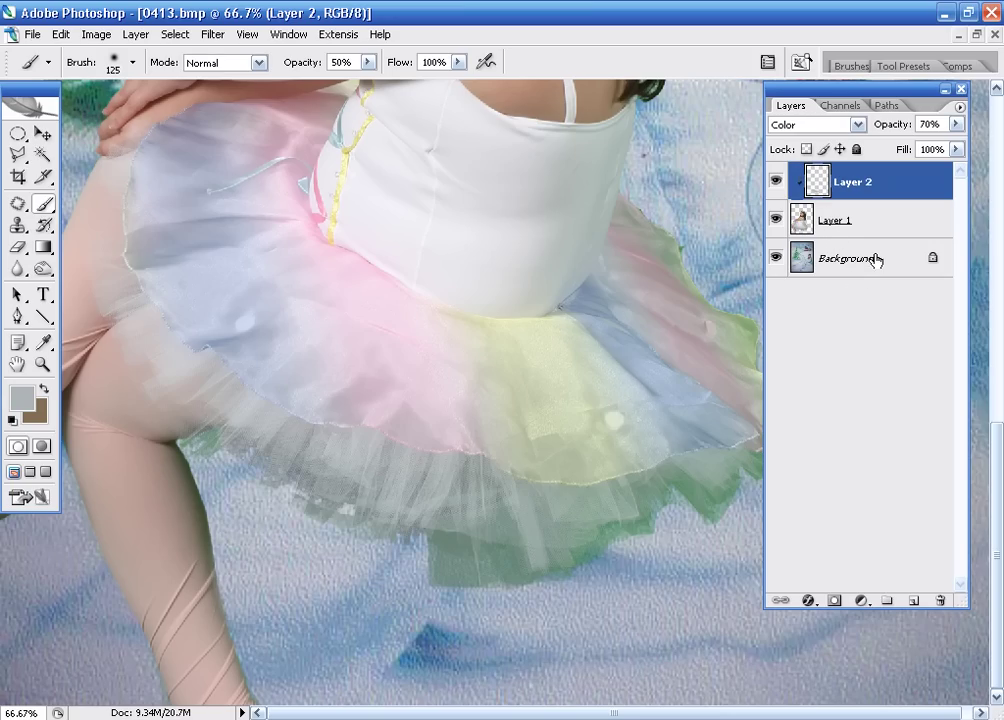
{"action": "left_click", "coordinate": [368, 63]}
{"action": "left_click_drag", "start_coordinate": [371, 84], "coordinate": [424, 84]}
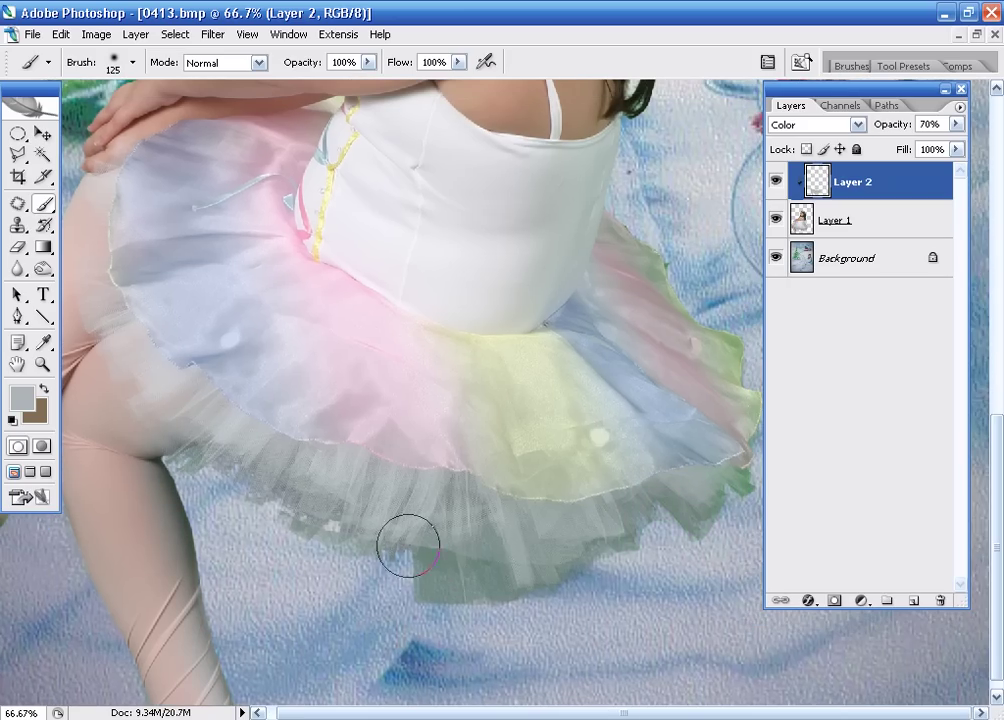
{"action": "mouse_move", "coordinate": [408, 545]}
{"action": "left_mouse_down"}
{"action": "mouse_move", "coordinate": [576, 540]}
{"action": "mouse_move", "coordinate": [521, 554]}
{"action": "mouse_move", "coordinate": [197, 459]}
{"action": "mouse_move", "coordinate": [594, 531]}
{"action": "mouse_move", "coordinate": [685, 423]}
{"action": "mouse_move", "coordinate": [699, 520]}
{"action": "mouse_move", "coordinate": [735, 475]}
{"action": "mouse_move", "coordinate": [706, 513]}
{"action": "left_mouse_up"}
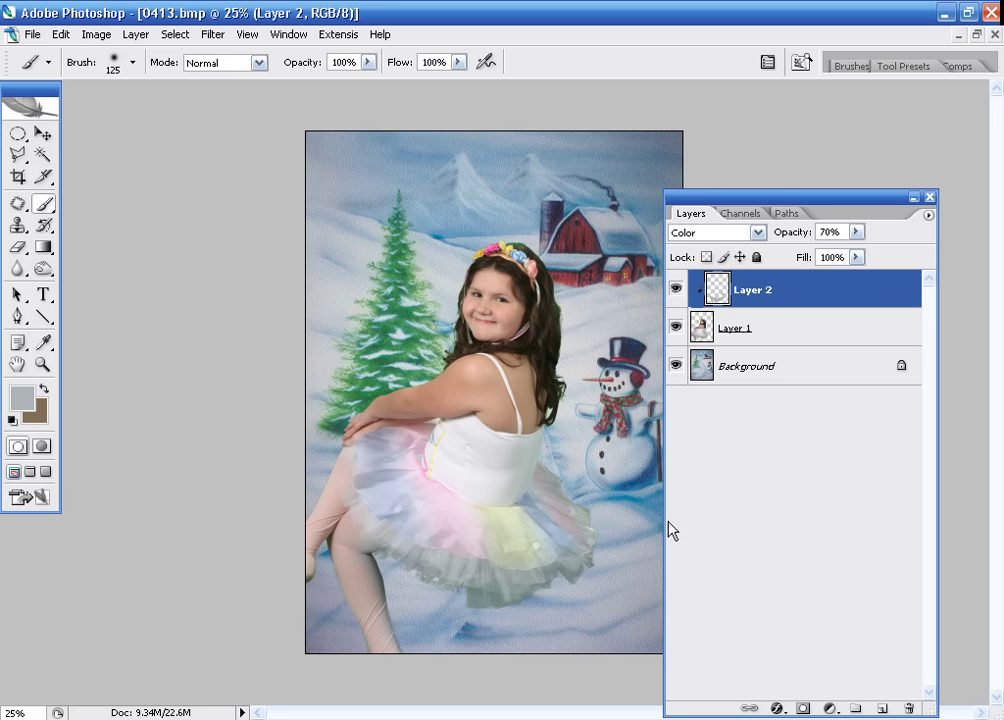
- Zoom to 300% on the green-fringed tulle beside the leg with a 30-pixel brush
{"action": "left_click_drag", "start_coordinate": [448, 621], "coordinate": [528, 512]}
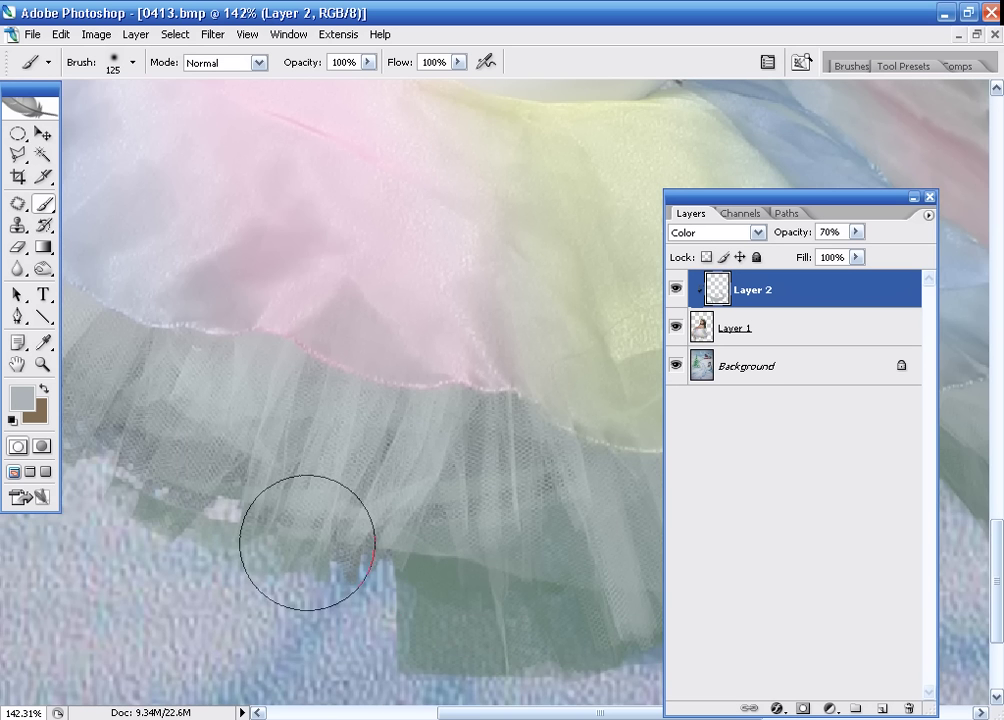
{"action": "left_click_drag", "start_coordinate": [307, 542], "coordinate": [90, 503]}
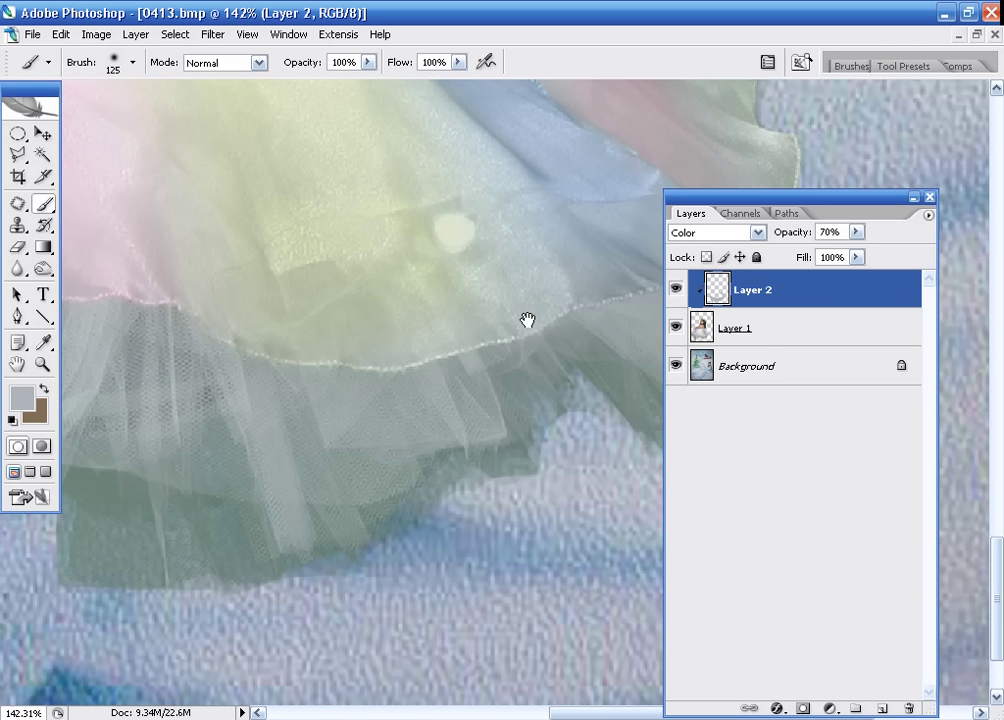
{"action": "left_click_drag", "start_coordinate": [527, 320], "coordinate": [123, 470]}
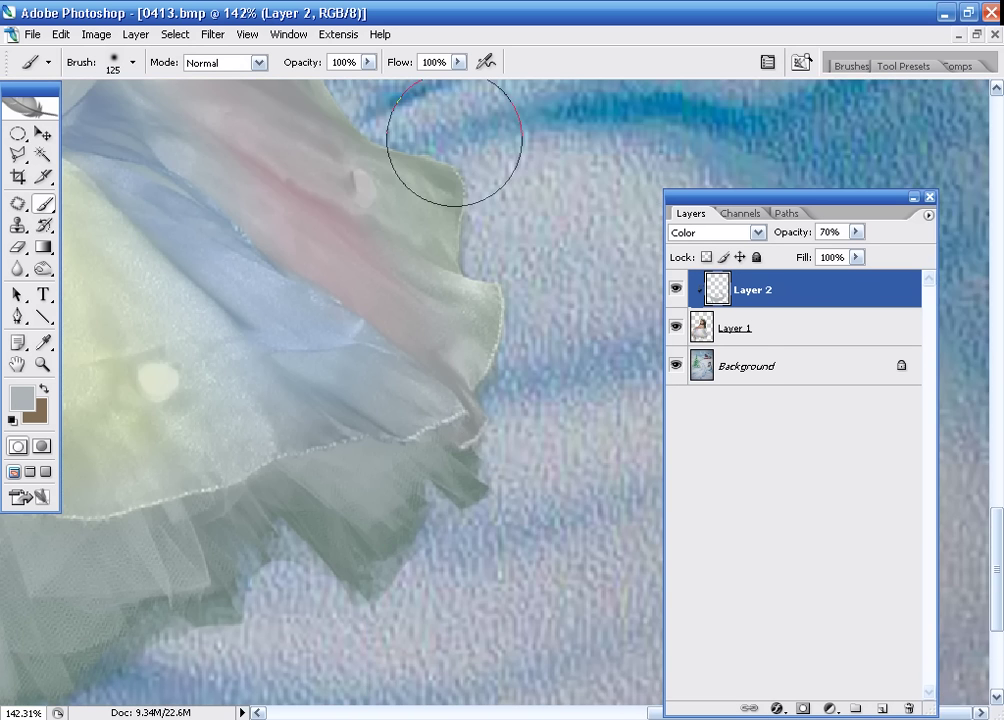
{"action": "left_click_drag", "start_coordinate": [598, 289], "coordinate": [572, 535]}
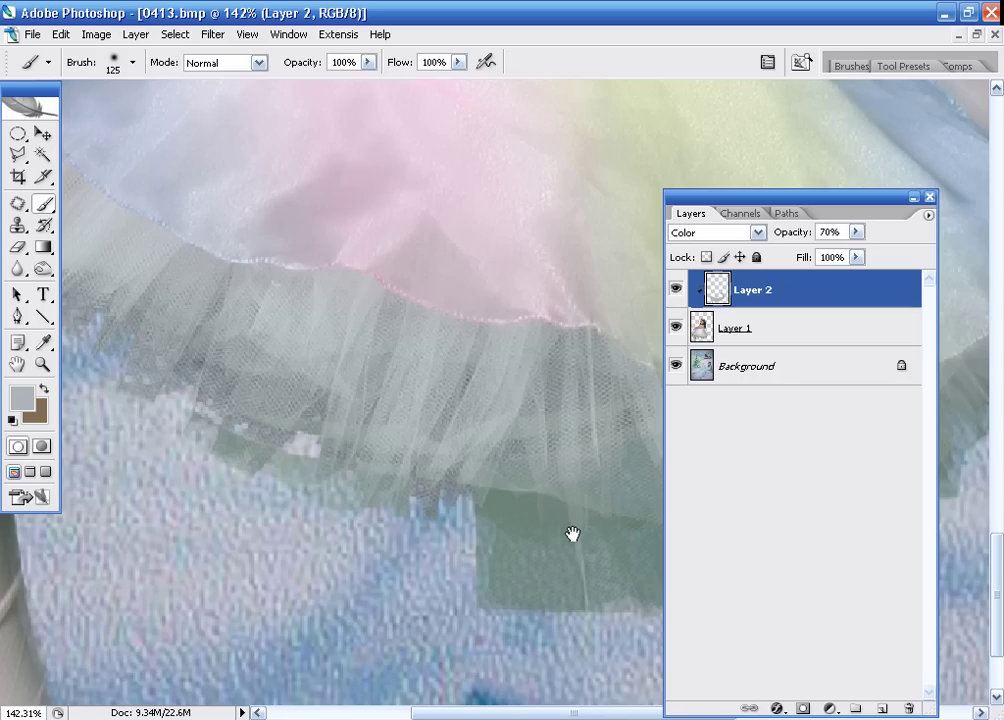
{"action": "left_click_drag", "start_coordinate": [154, 328], "coordinate": [244, 428]}
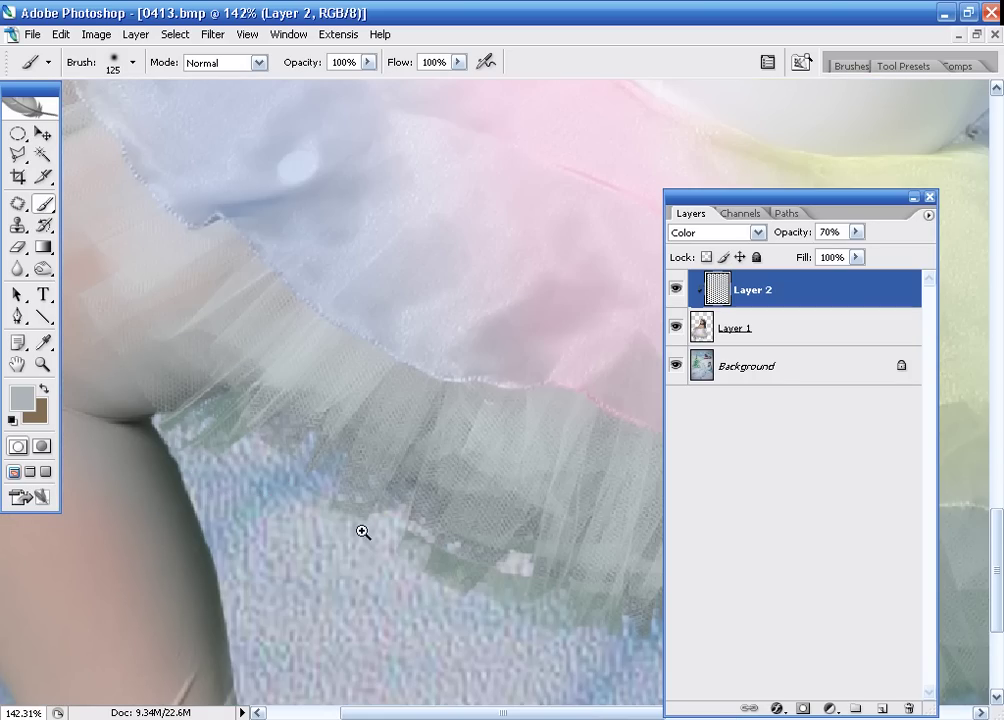
{"action": "left_click", "coordinate": [288, 447]}
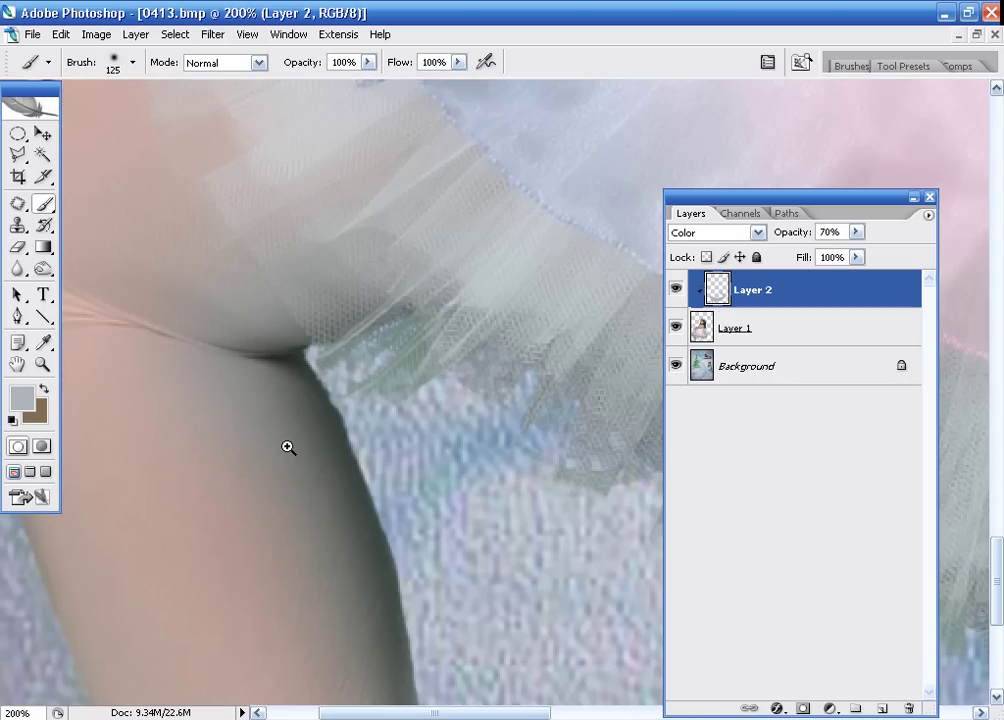
{"action": "left_click", "coordinate": [423, 361]}
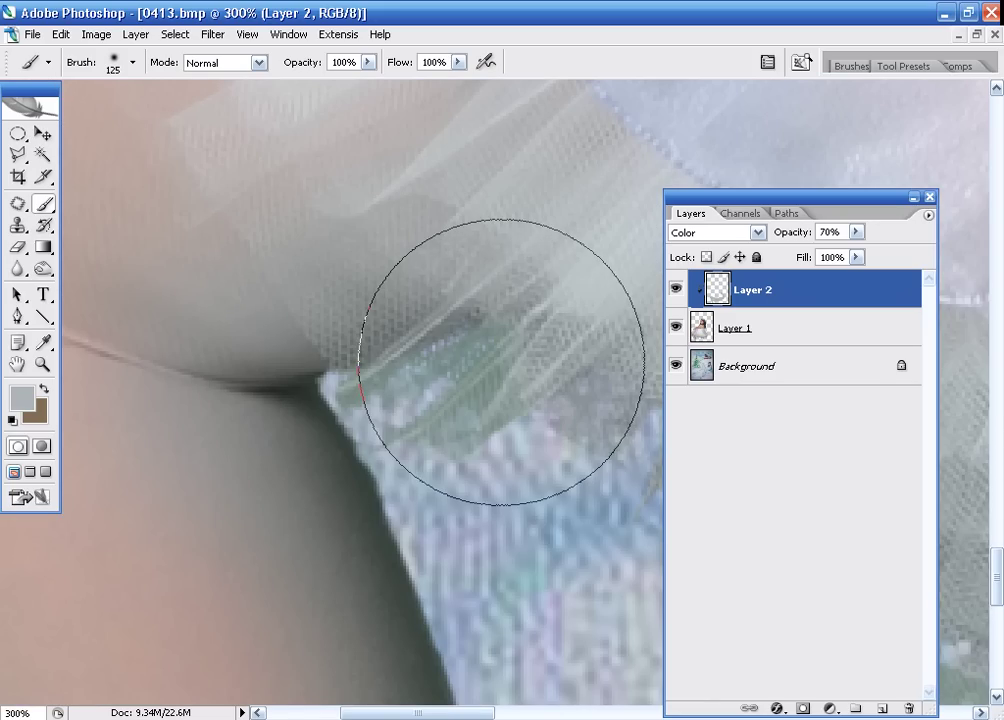
{"action": "key", "text": "bracketleft"}
{"action": "key", "text": "bracketleft"}
{"action": "key", "text": "bracketleft"}
{"action": "key", "text": "bracketleft"}
{"action": "key", "text": "bracketleft"}
{"action": "key", "text": "bracketleft"}
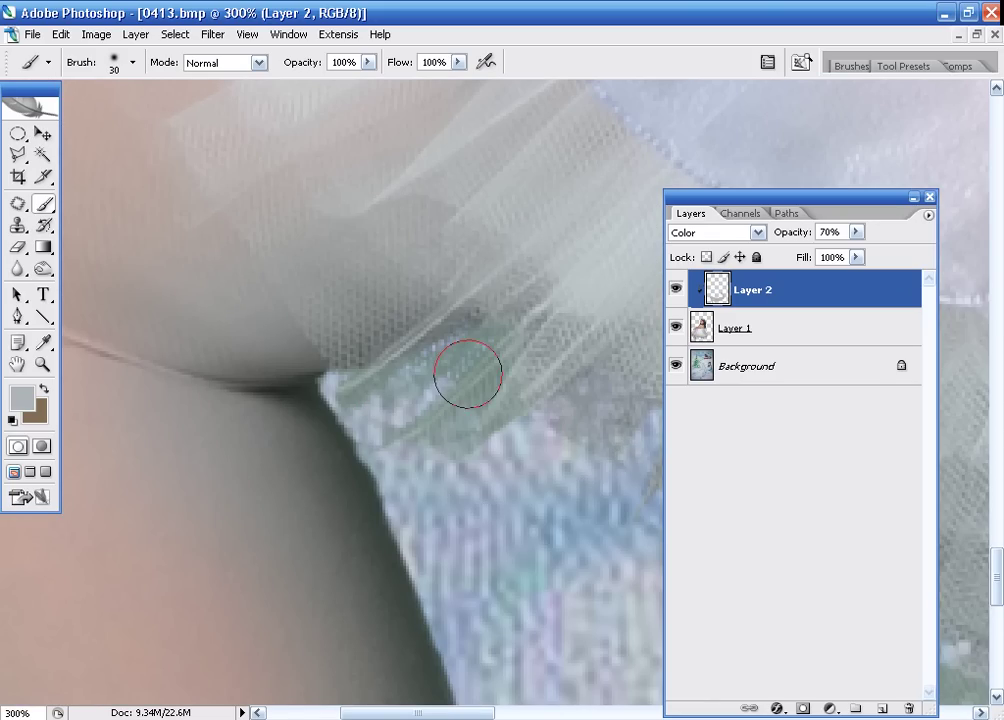
- Compare Layer 2 on and off over the tulle, then raise its opacity to 100%
{"action": "left_click", "coordinate": [677, 290]}
{"action": "left_click", "coordinate": [677, 291]}
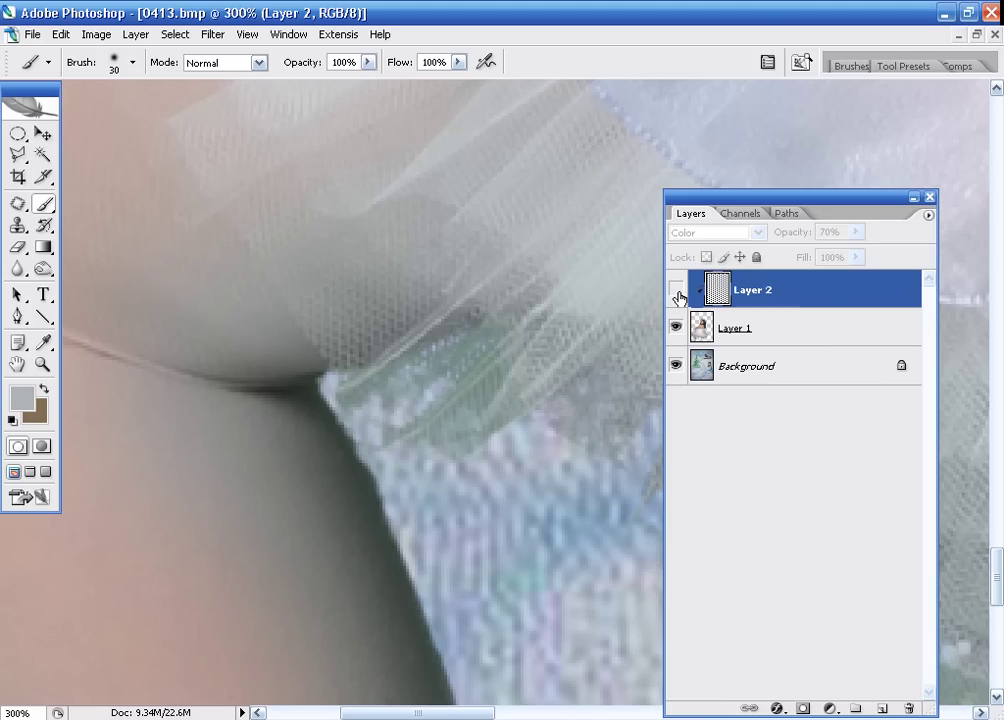
{"action": "left_click", "coordinate": [677, 291]}
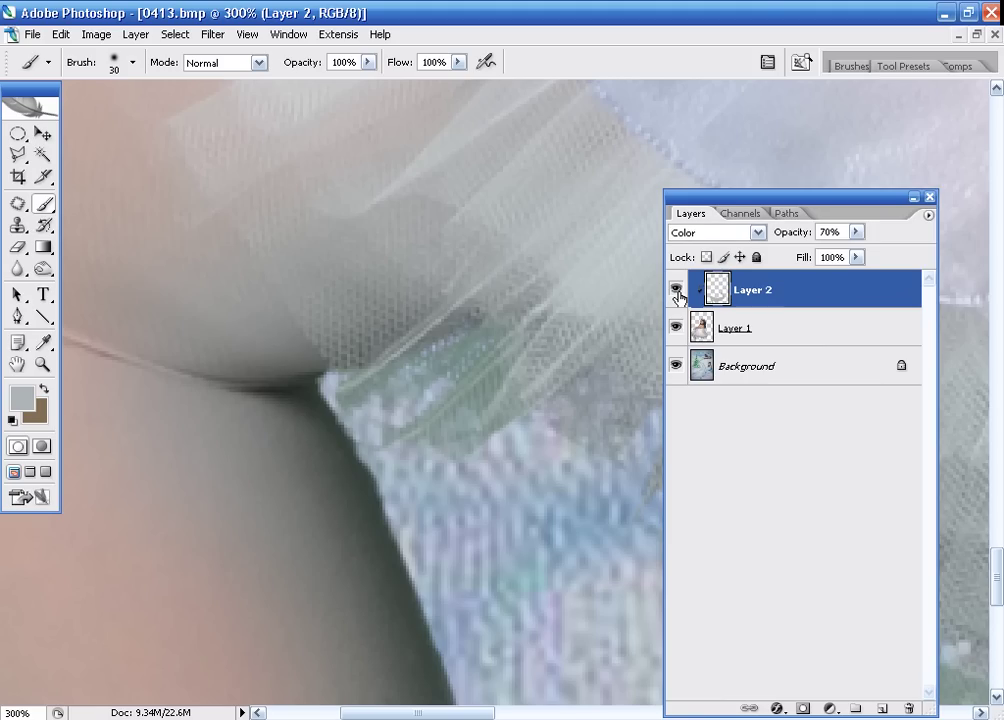
{"action": "left_click", "coordinate": [677, 291]}
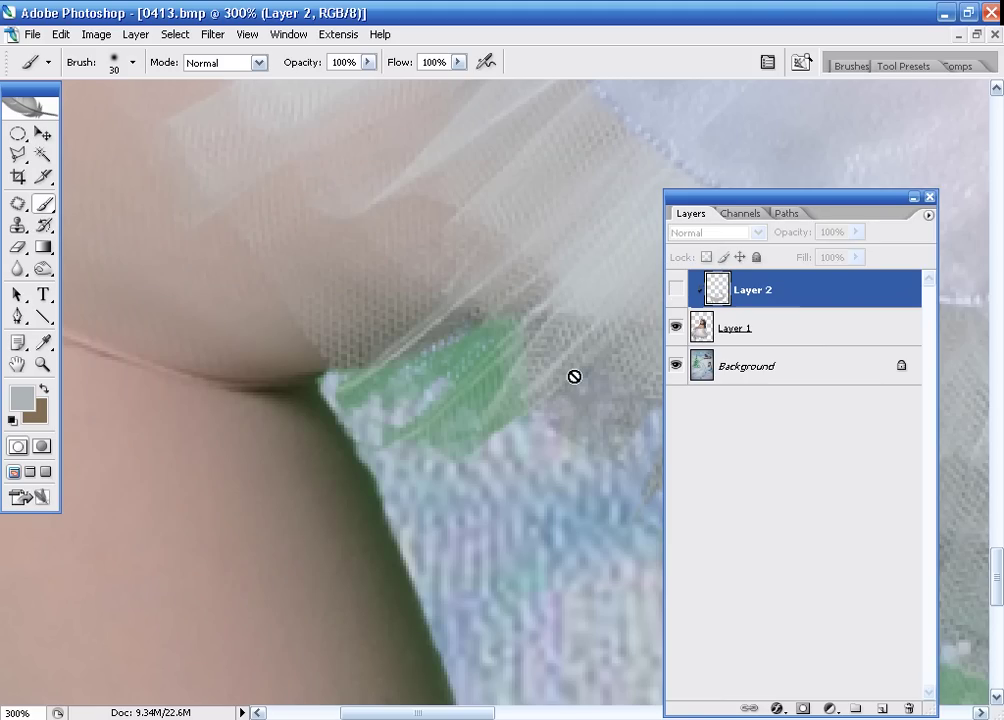
{"action": "mouse_move", "coordinate": [593, 410]}
{"action": "left_mouse_down"}
{"action": "mouse_move", "coordinate": [339, 328]}
{"action": "mouse_move", "coordinate": [314, 336]}
{"action": "mouse_move", "coordinate": [415, 388]}
{"action": "mouse_move", "coordinate": [271, 356]}
{"action": "left_mouse_up"}
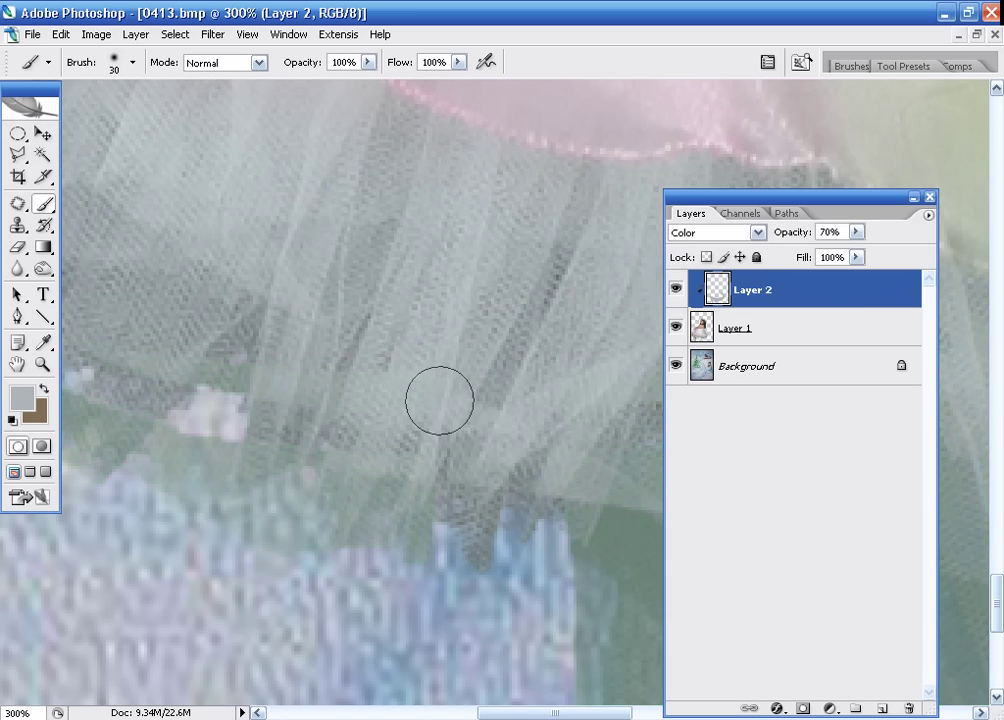
{"action": "left_click_drag", "start_coordinate": [392, 466], "coordinate": [238, 395]}
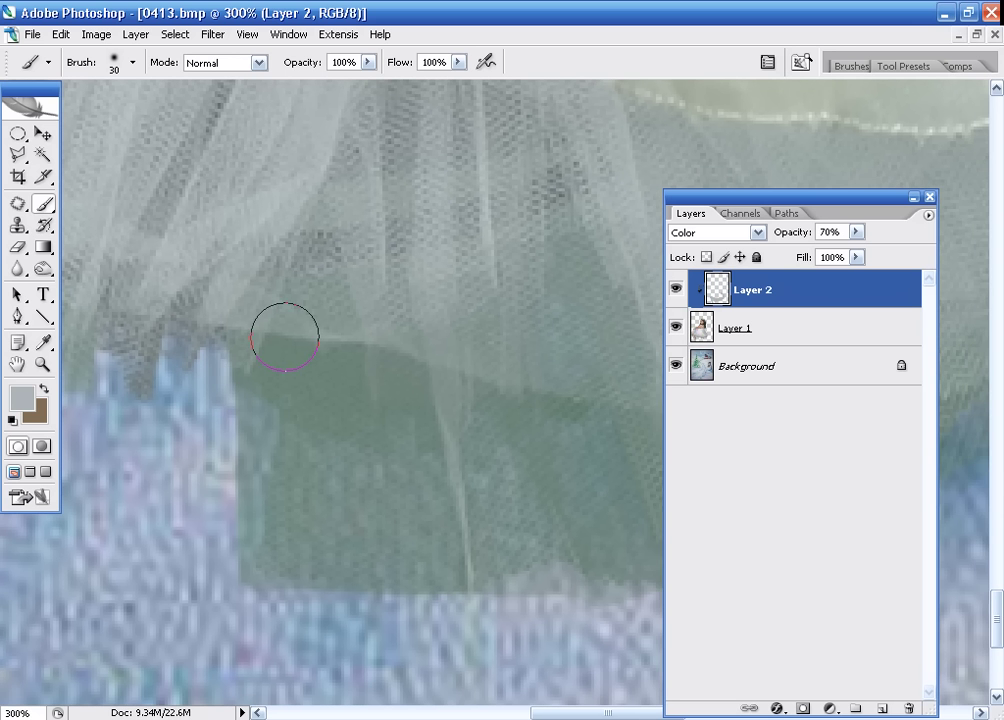
{"action": "key", "text": "ctrl+z"}
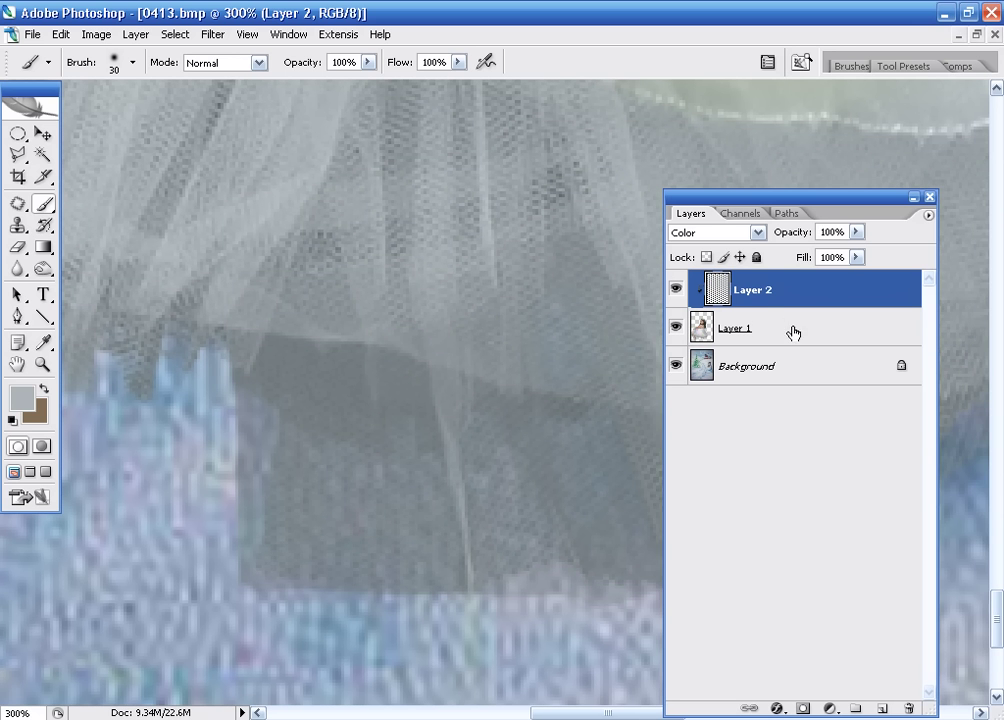
- Zoom out to the whole dancer, then zoom in on the hair's right edge
{"action": "key", "text": "ctrl+minus"}
{"action": "key", "text": "ctrl+minus"}
{"action": "key", "text": "ctrl+minus"}
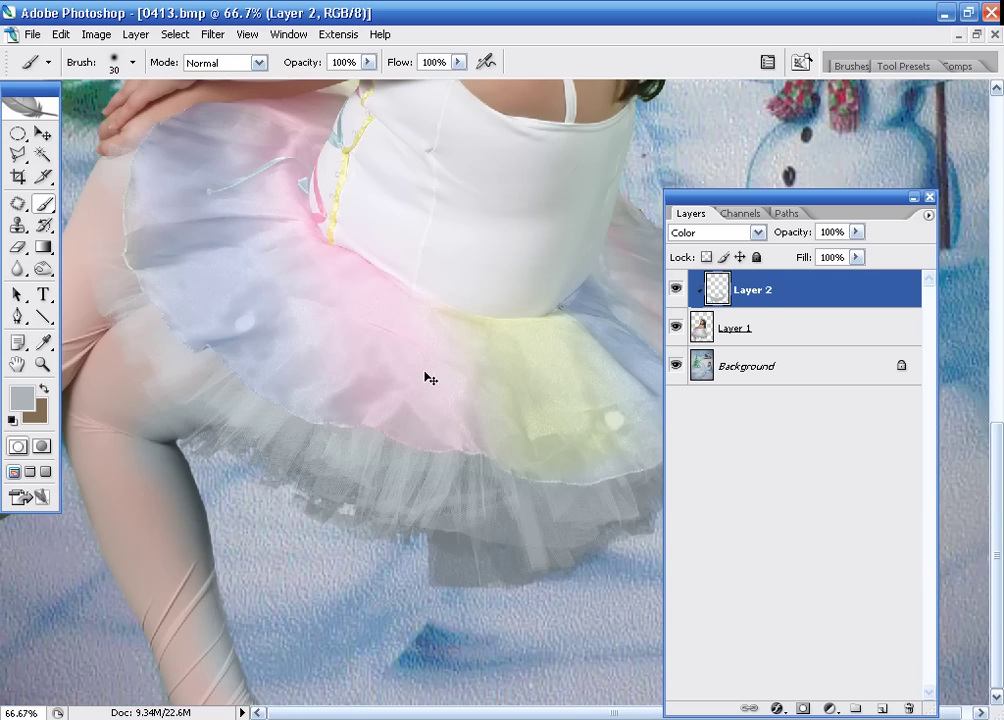
{"action": "key", "text": "ctrl+minus"}
{"action": "key", "text": "ctrl+minus"}
{"action": "key", "text": "ctrl+minus"}
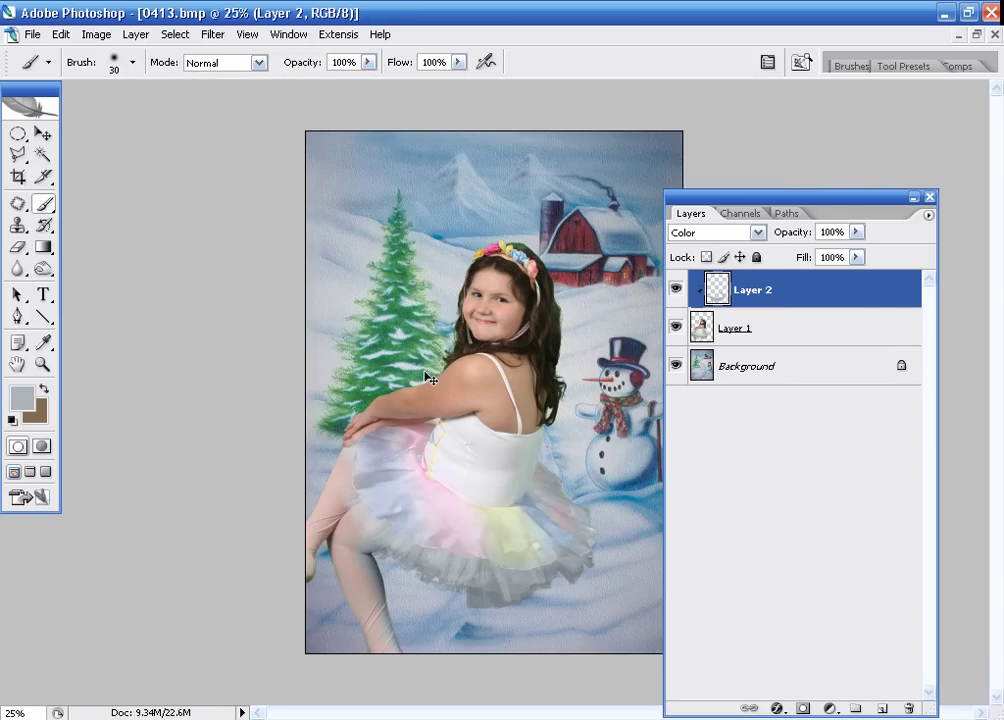
{"action": "key", "text": "ctrl+plus"}
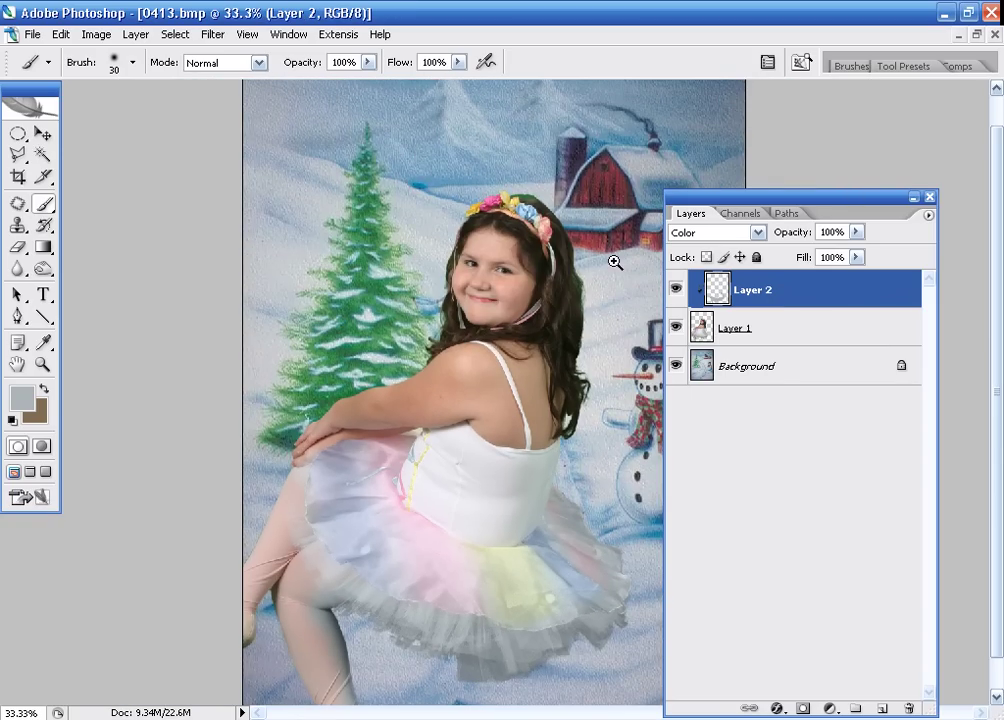
{"action": "left_click_drag", "start_coordinate": [550, 218], "coordinate": [626, 362]}
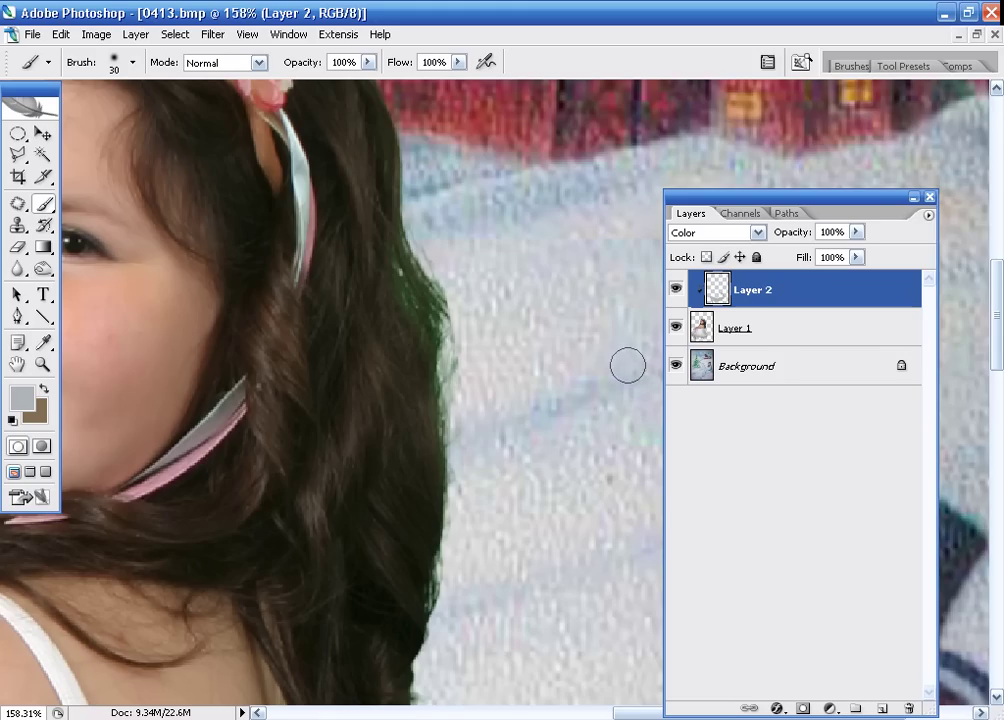
- Enlarge the brush to 60, paint the hair edge, and sample a near-black hair colour
{"action": "key", "text": "bracketright"}
{"action": "key", "text": "bracketright"}
{"action": "key", "text": "bracketright"}
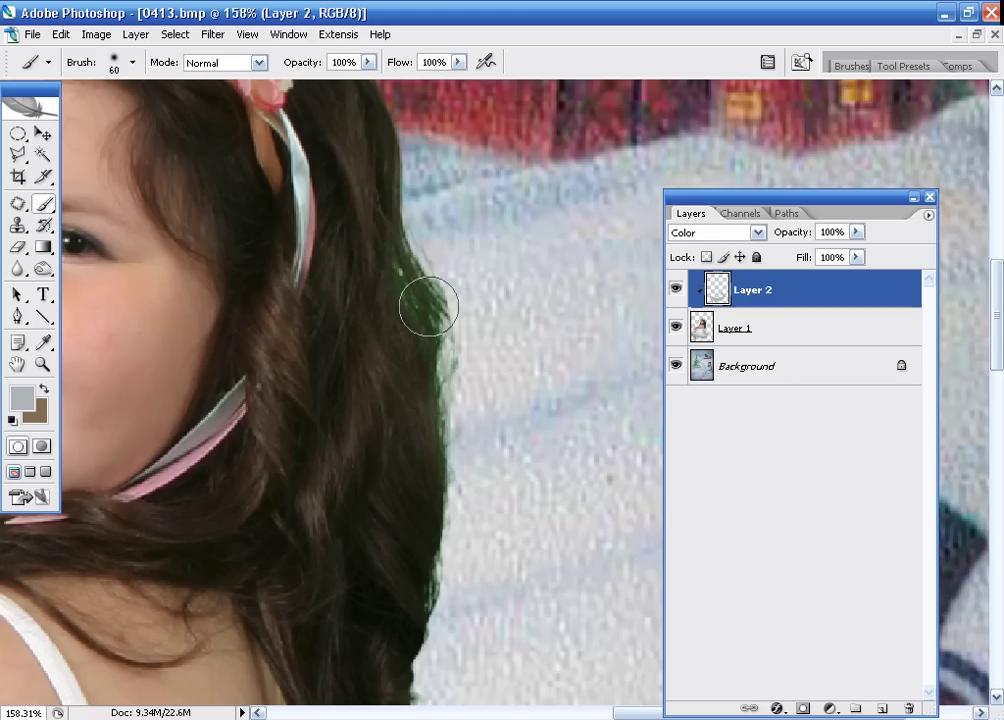
{"action": "left_click_drag", "start_coordinate": [432, 298], "coordinate": [437, 365]}
{"action": "key", "text": "i"}
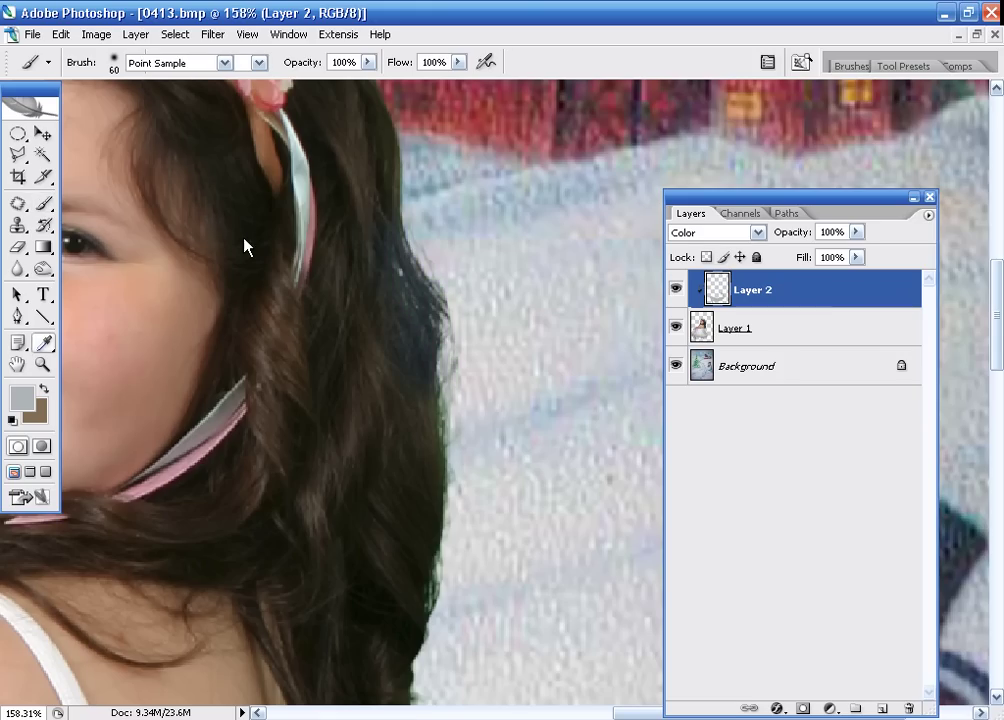
{"action": "left_click", "coordinate": [197, 235]}
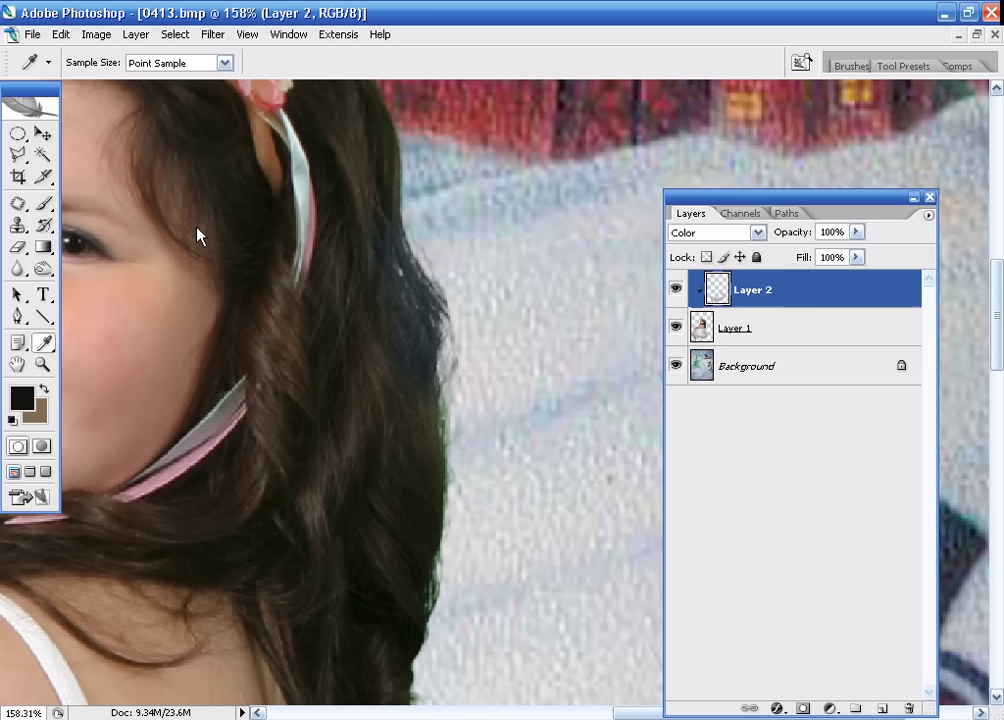
- Paint out the green fringe on the lower hair and atop the head on Layer 2
{"action": "left_click", "coordinate": [43, 203]}
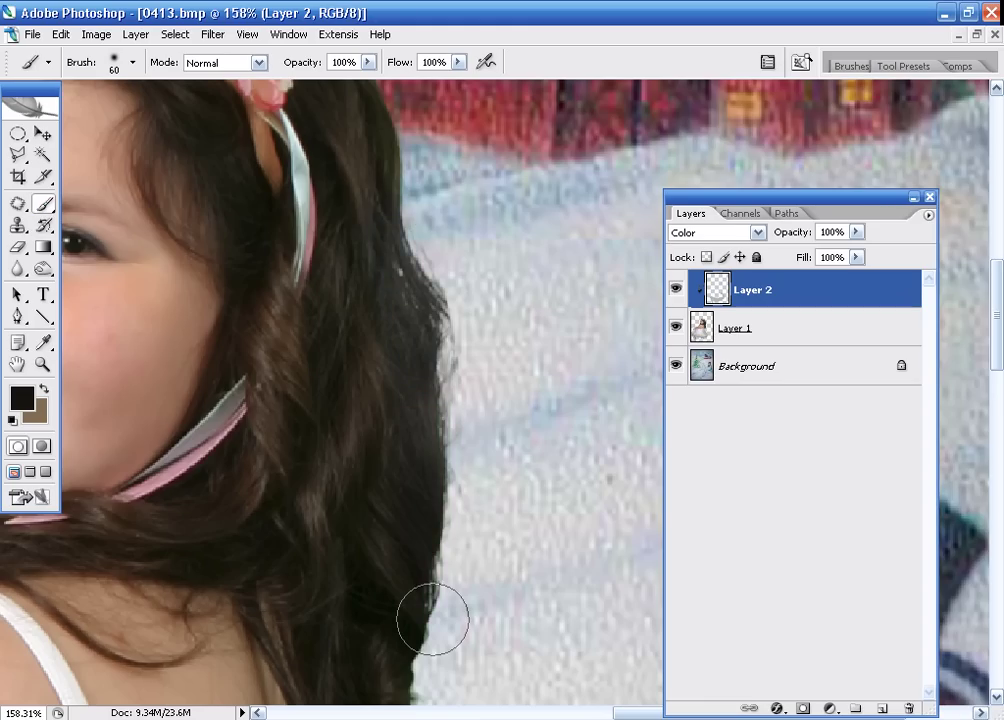
{"action": "left_click_drag", "start_coordinate": [426, 347], "coordinate": [432, 262]}
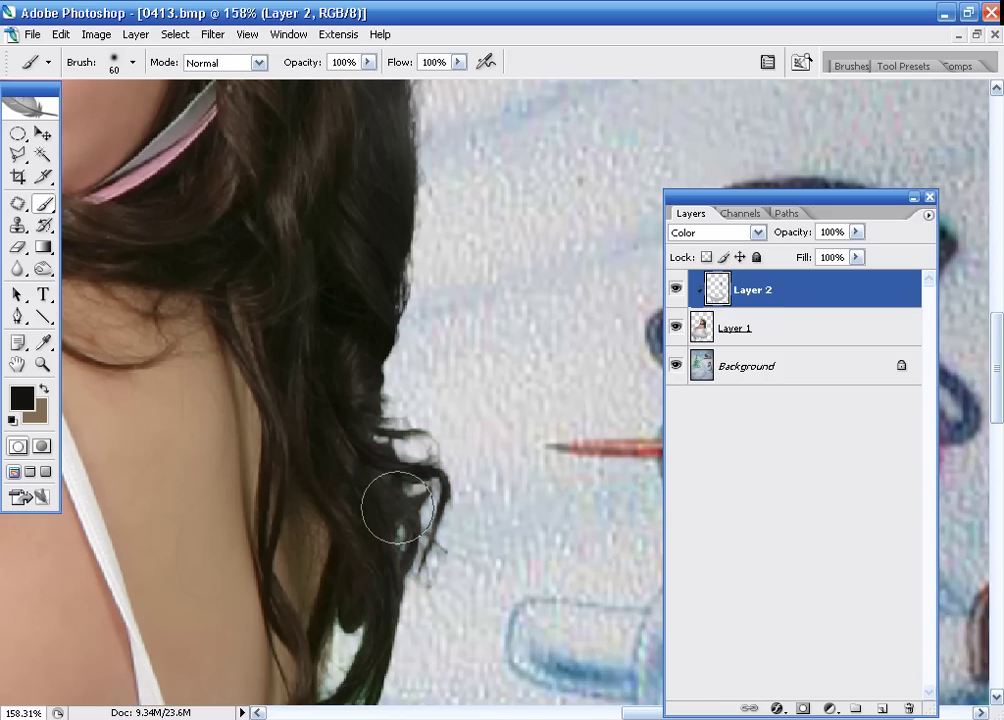
{"action": "mouse_move", "coordinate": [408, 571]}
{"action": "left_mouse_down"}
{"action": "mouse_move", "coordinate": [365, 531]}
{"action": "mouse_move", "coordinate": [380, 309]}
{"action": "left_mouse_up"}
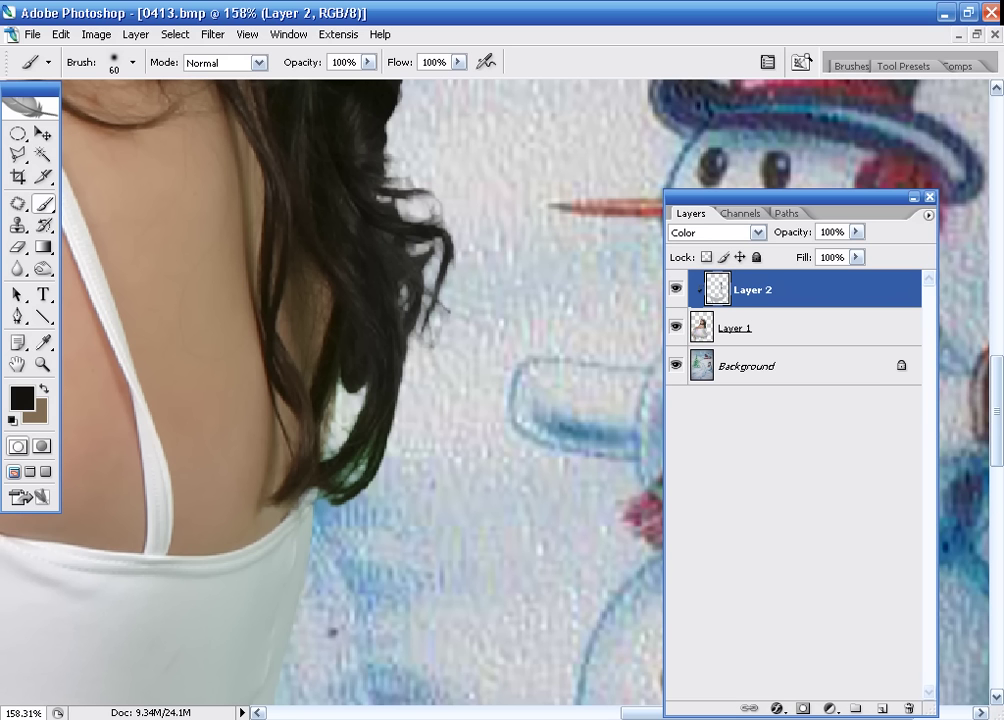
{"action": "left_click_drag", "start_coordinate": [385, 197], "coordinate": [400, 700]}
{"action": "left_click_drag", "start_coordinate": [358, 164], "coordinate": [365, 474]}
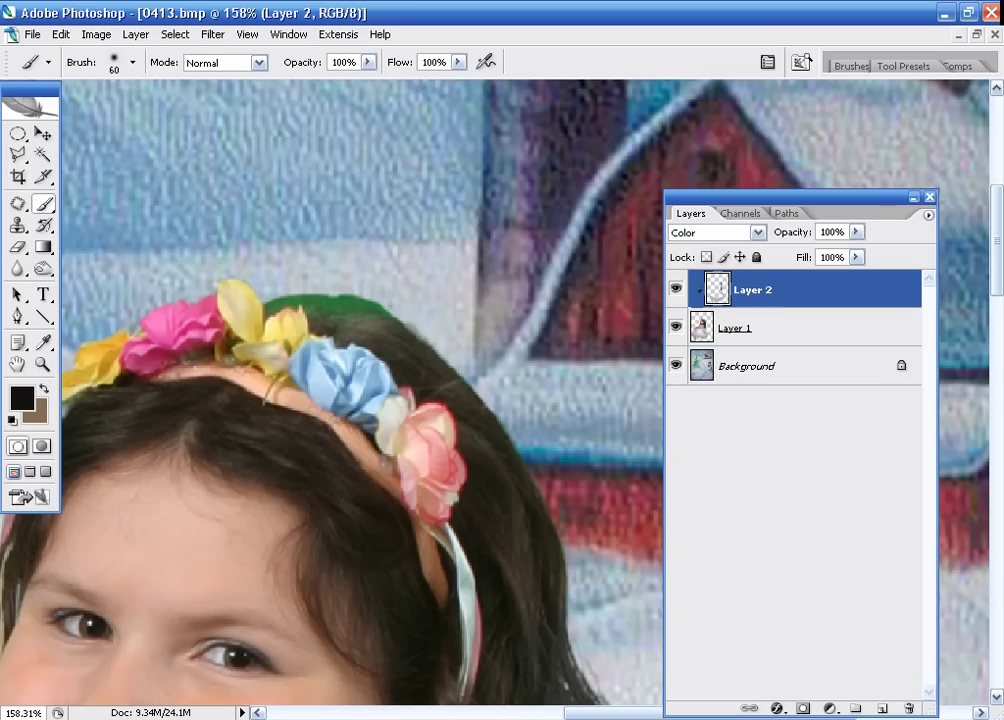
{"action": "left_click_drag", "start_coordinate": [300, 308], "coordinate": [365, 295]}
- Check the hair by the face and shoulder, then zoom out to the whole composite
{"action": "left_click_drag", "start_coordinate": [253, 412], "coordinate": [538, 302]}
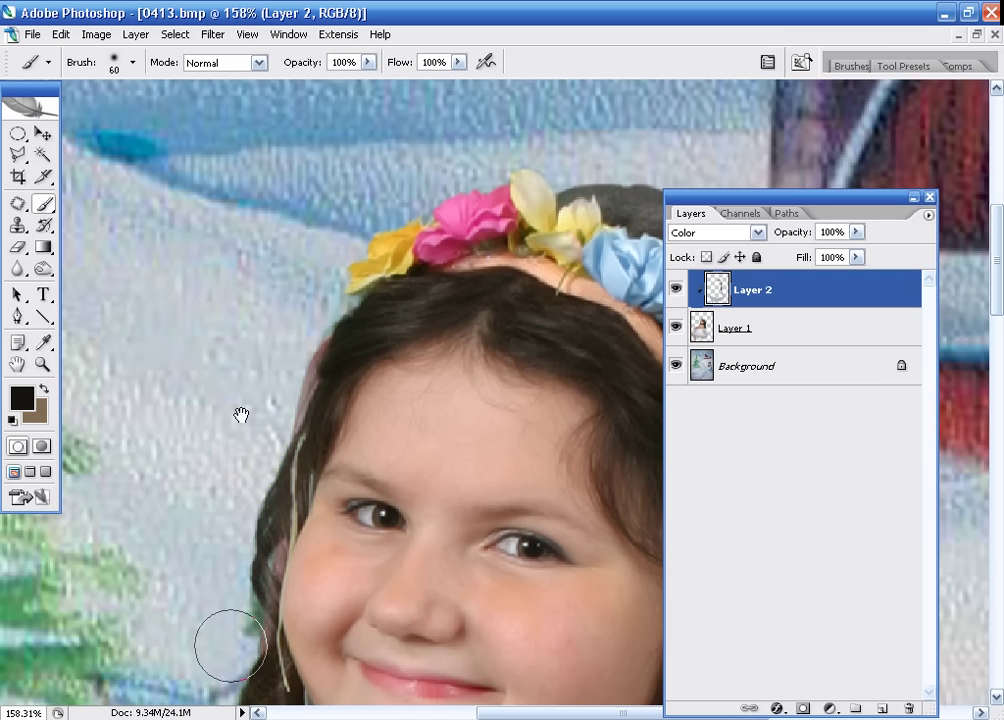
{"action": "left_click_drag", "start_coordinate": [220, 700], "coordinate": [258, 284]}
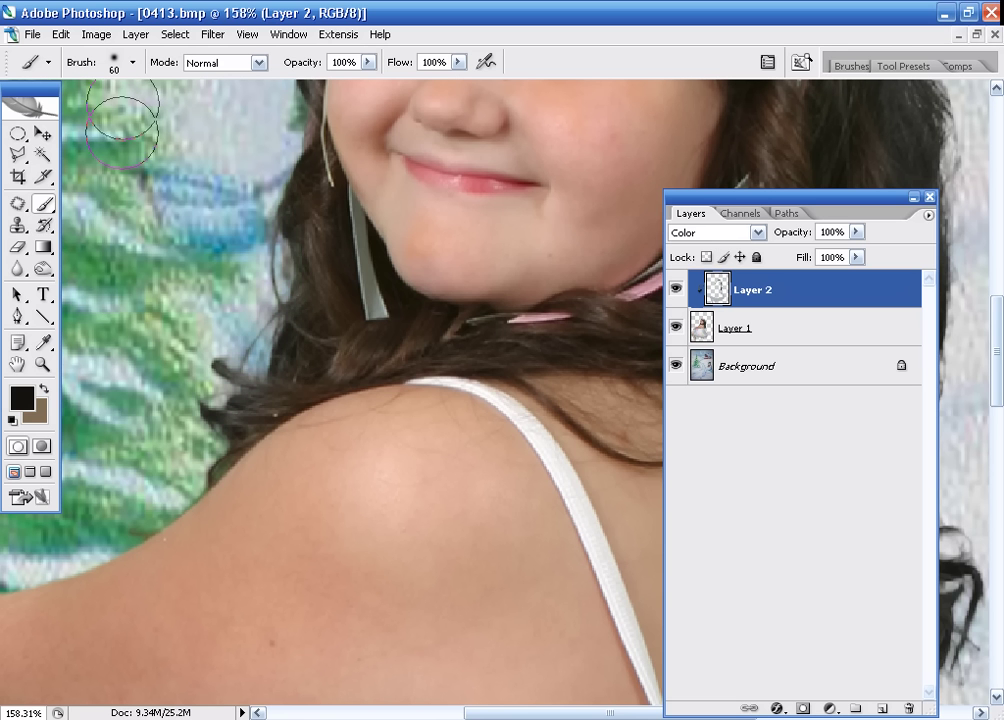
{"action": "key", "text": "ctrl+minus"}
{"action": "key", "text": "ctrl+minus"}
{"action": "key", "text": "ctrl+minus"}
{"action": "key", "text": "ctrl+minus"}
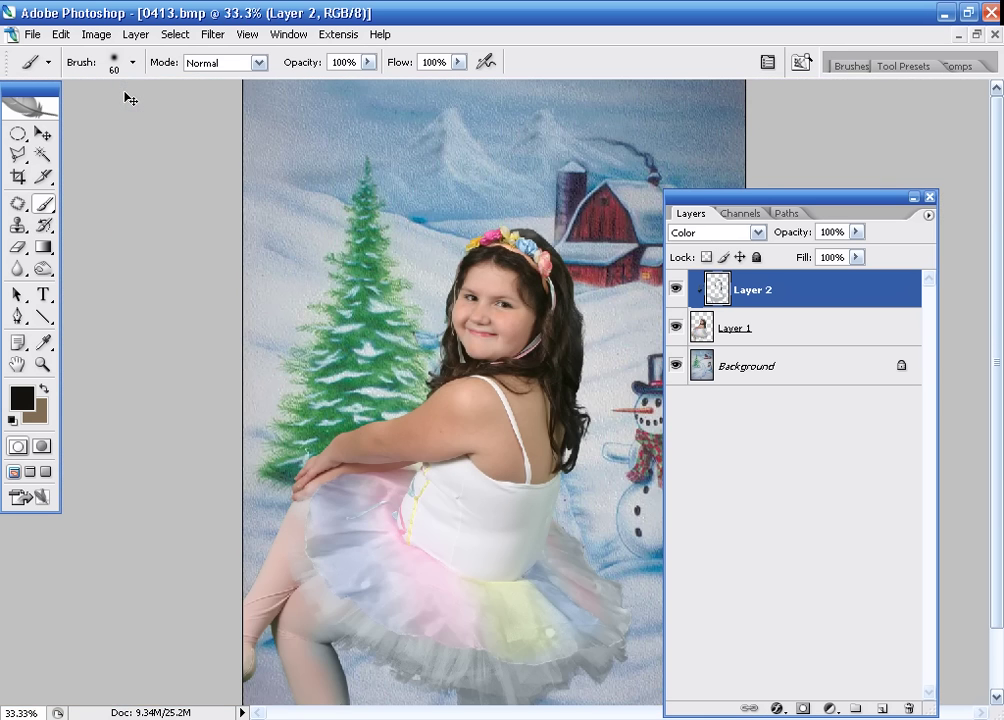
{"action": "key", "text": "ctrl+minus"}
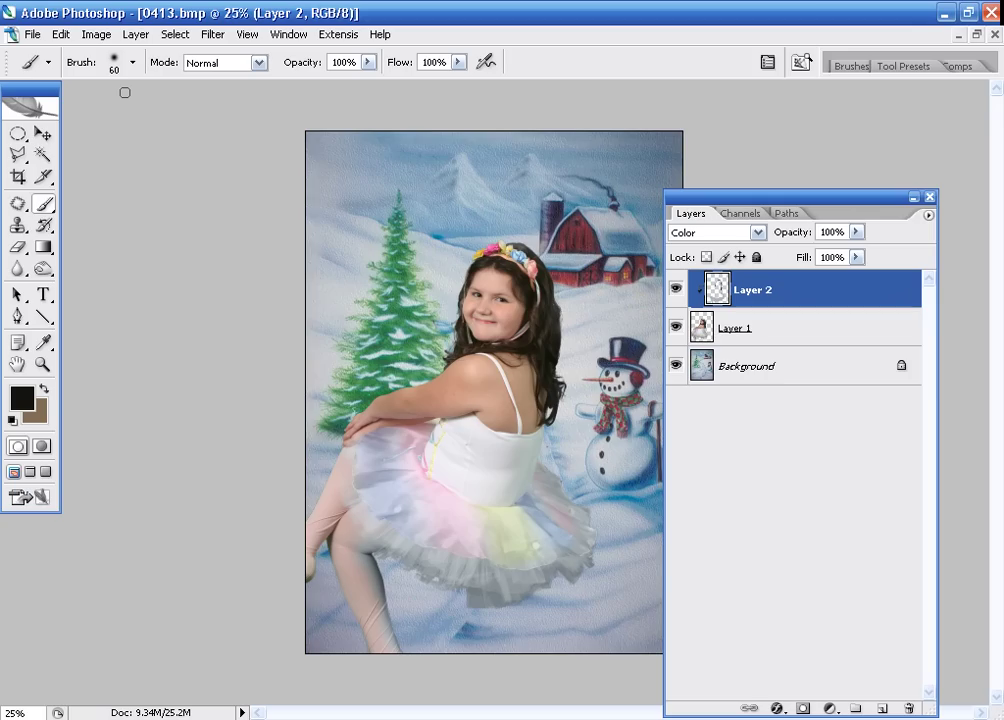